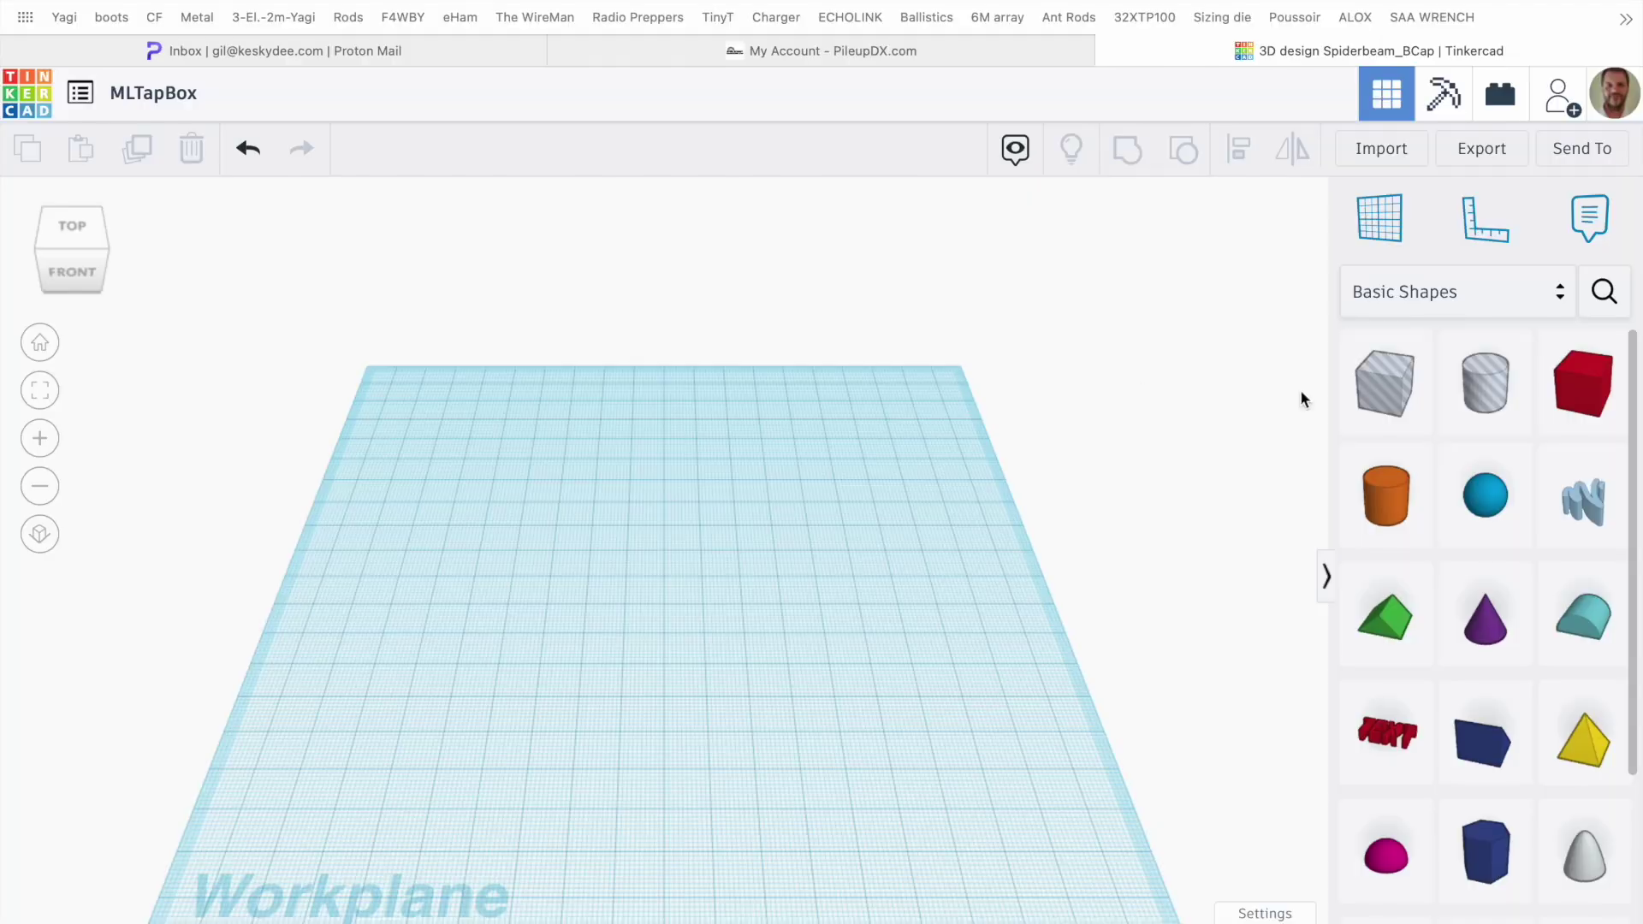
# Add a red box, size its footprint to 75 × 75, and move it back-left
pyautogui.moveTo(1595, 385); pyautogui.dragTo(656, 592)
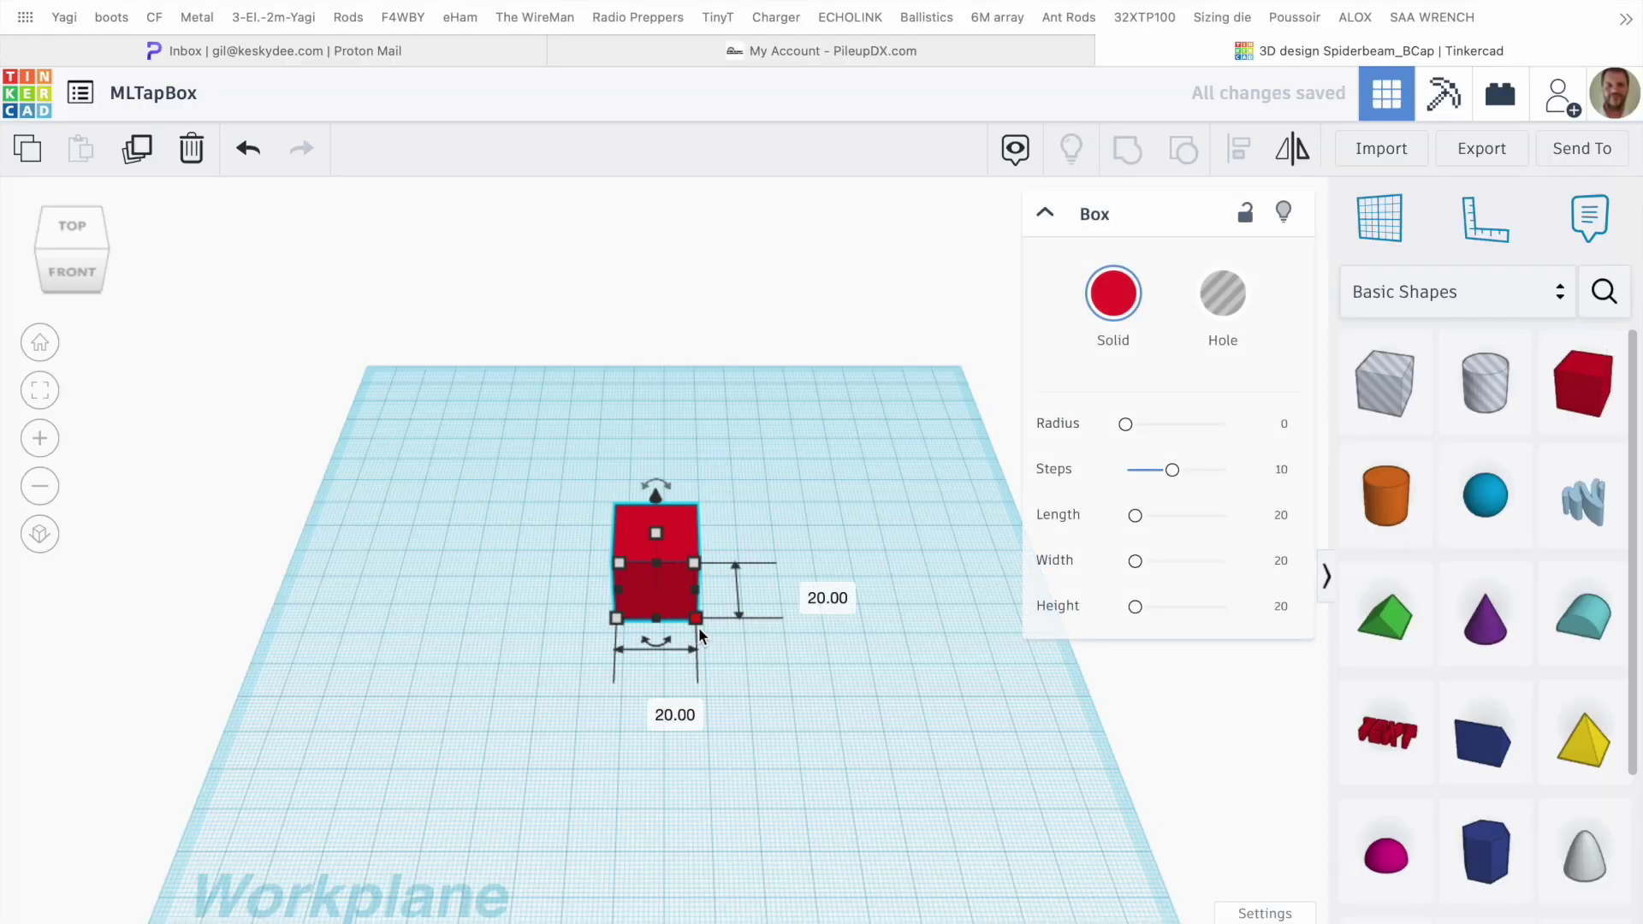
pyautogui.click(820, 590)
pyautogui.write('75')
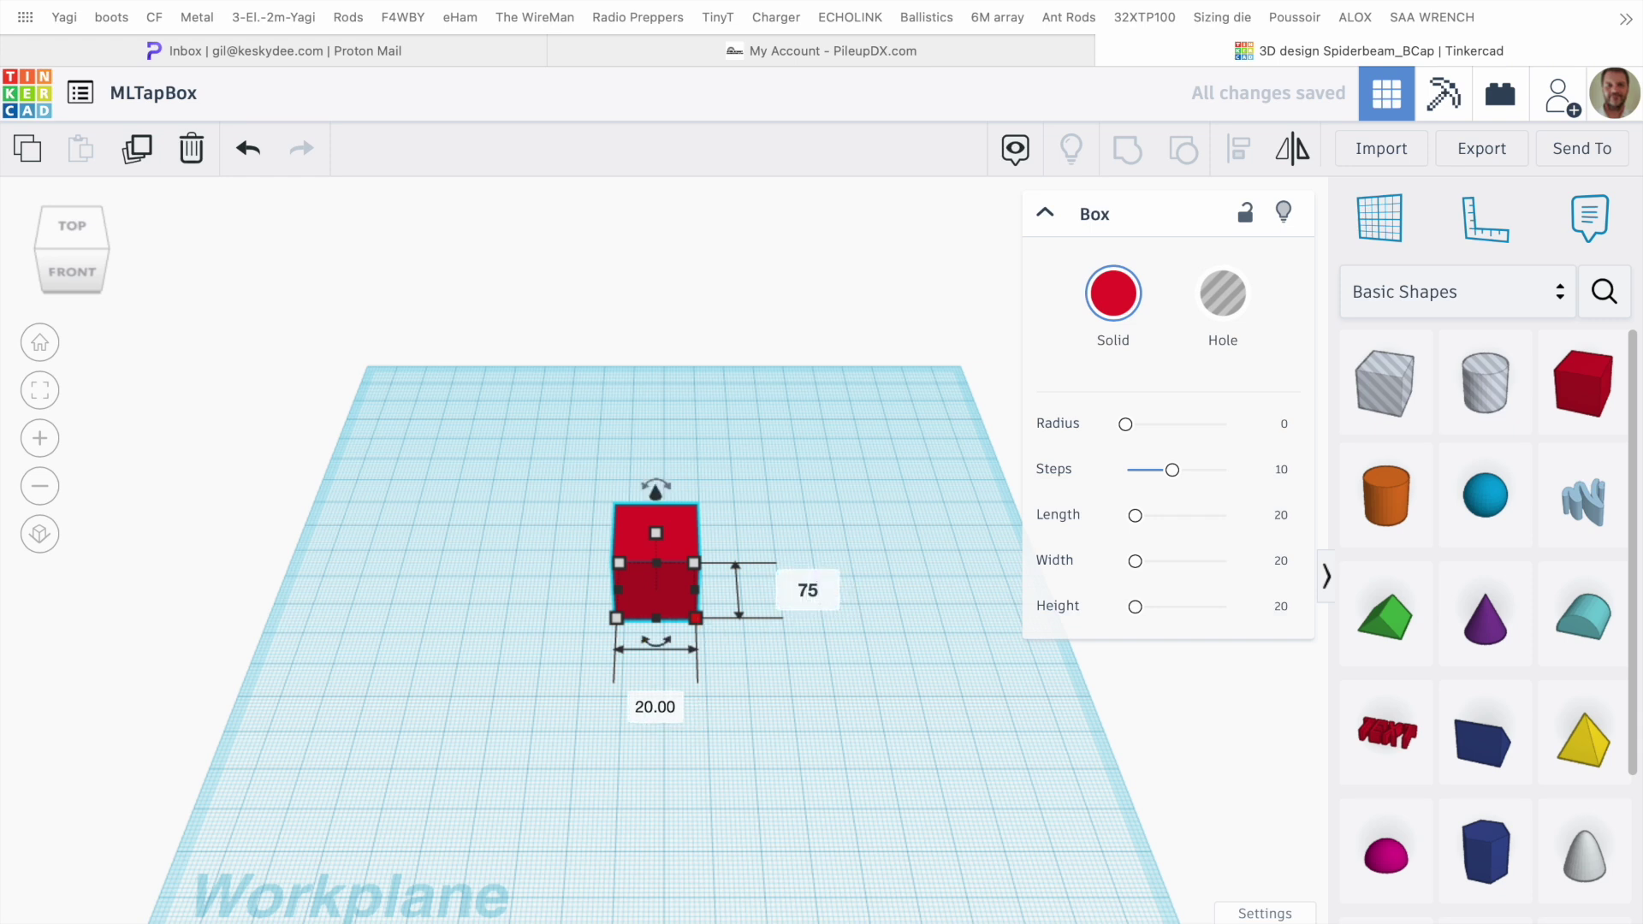
pyautogui.press('Return')
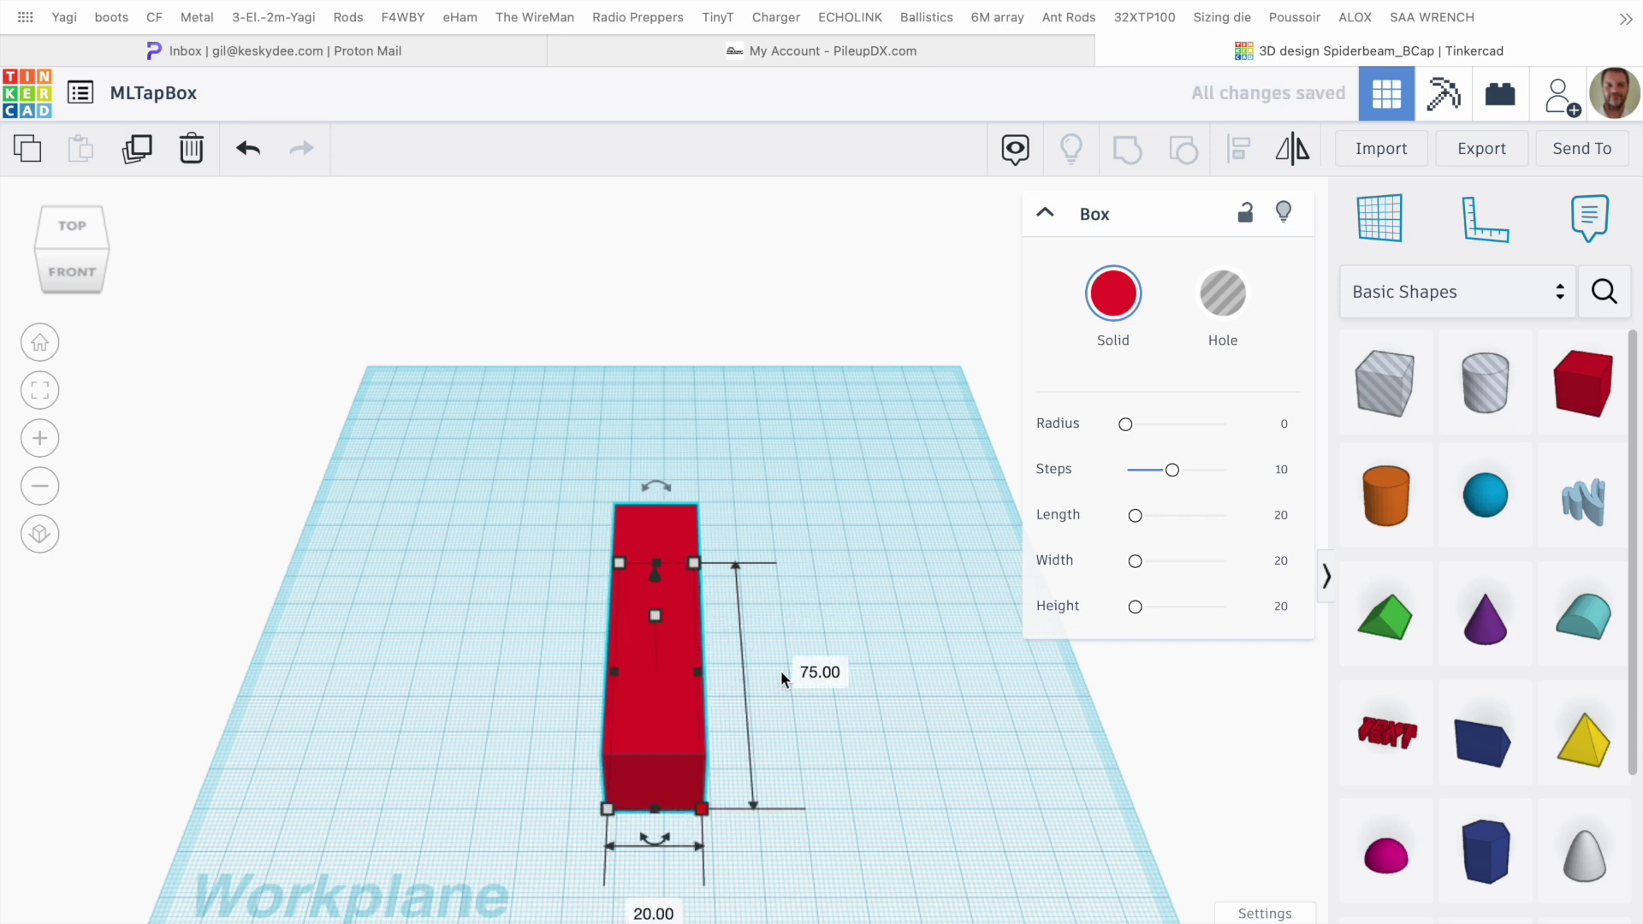
pyautogui.click(665, 914)
pyautogui.write('75')
pyautogui.press('Return')
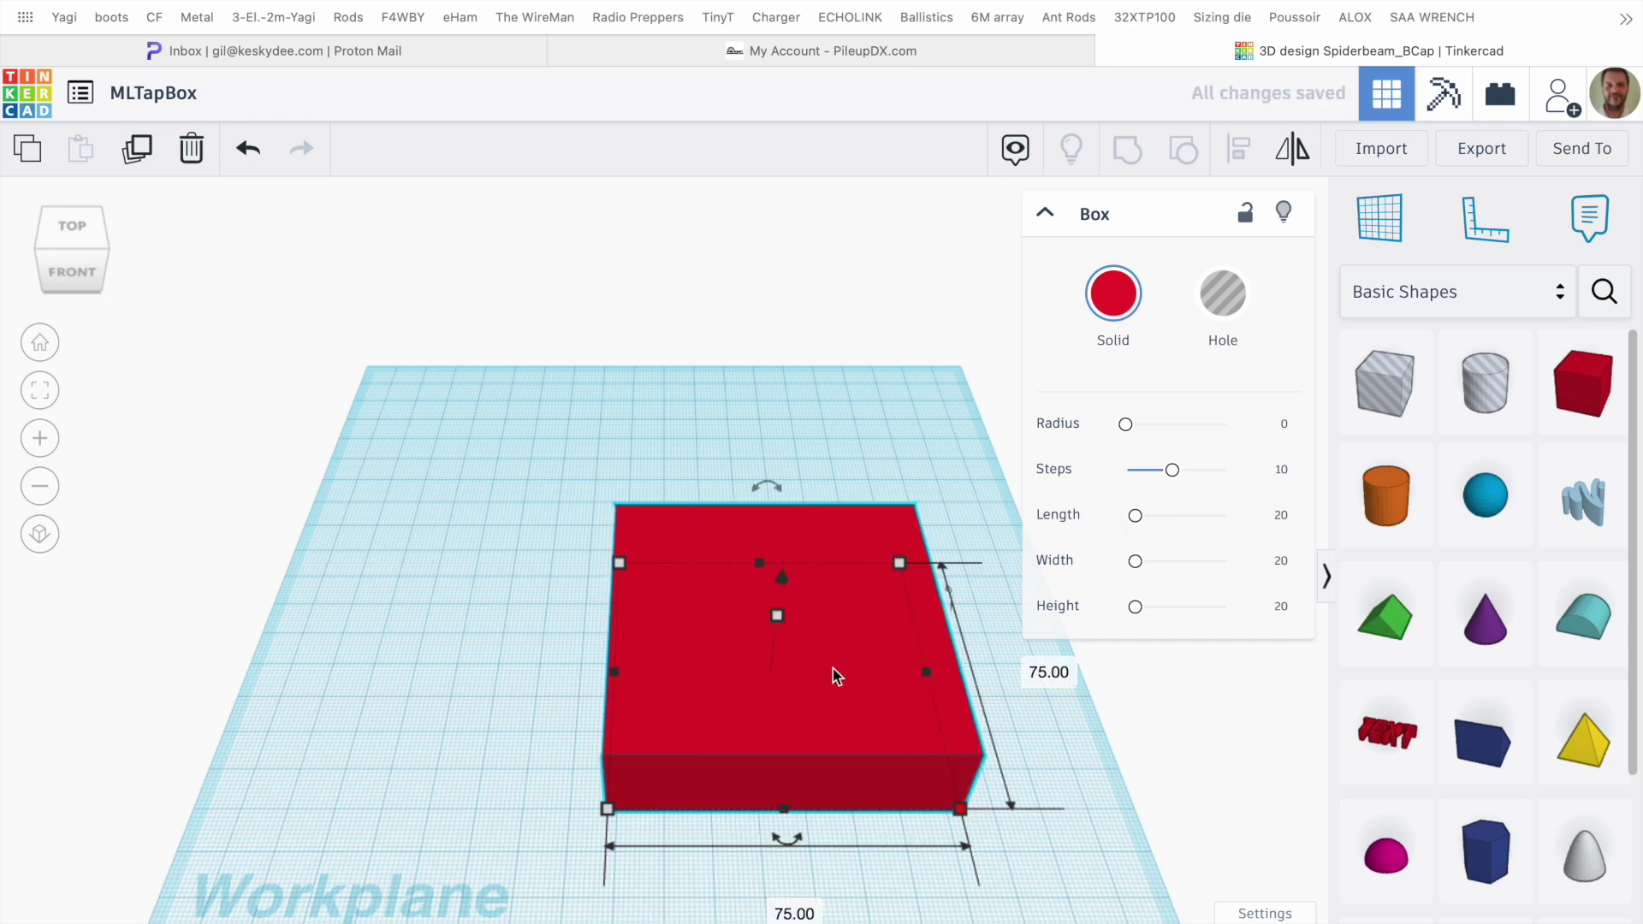
pyautogui.moveTo(832, 670); pyautogui.dragTo(568, 534)
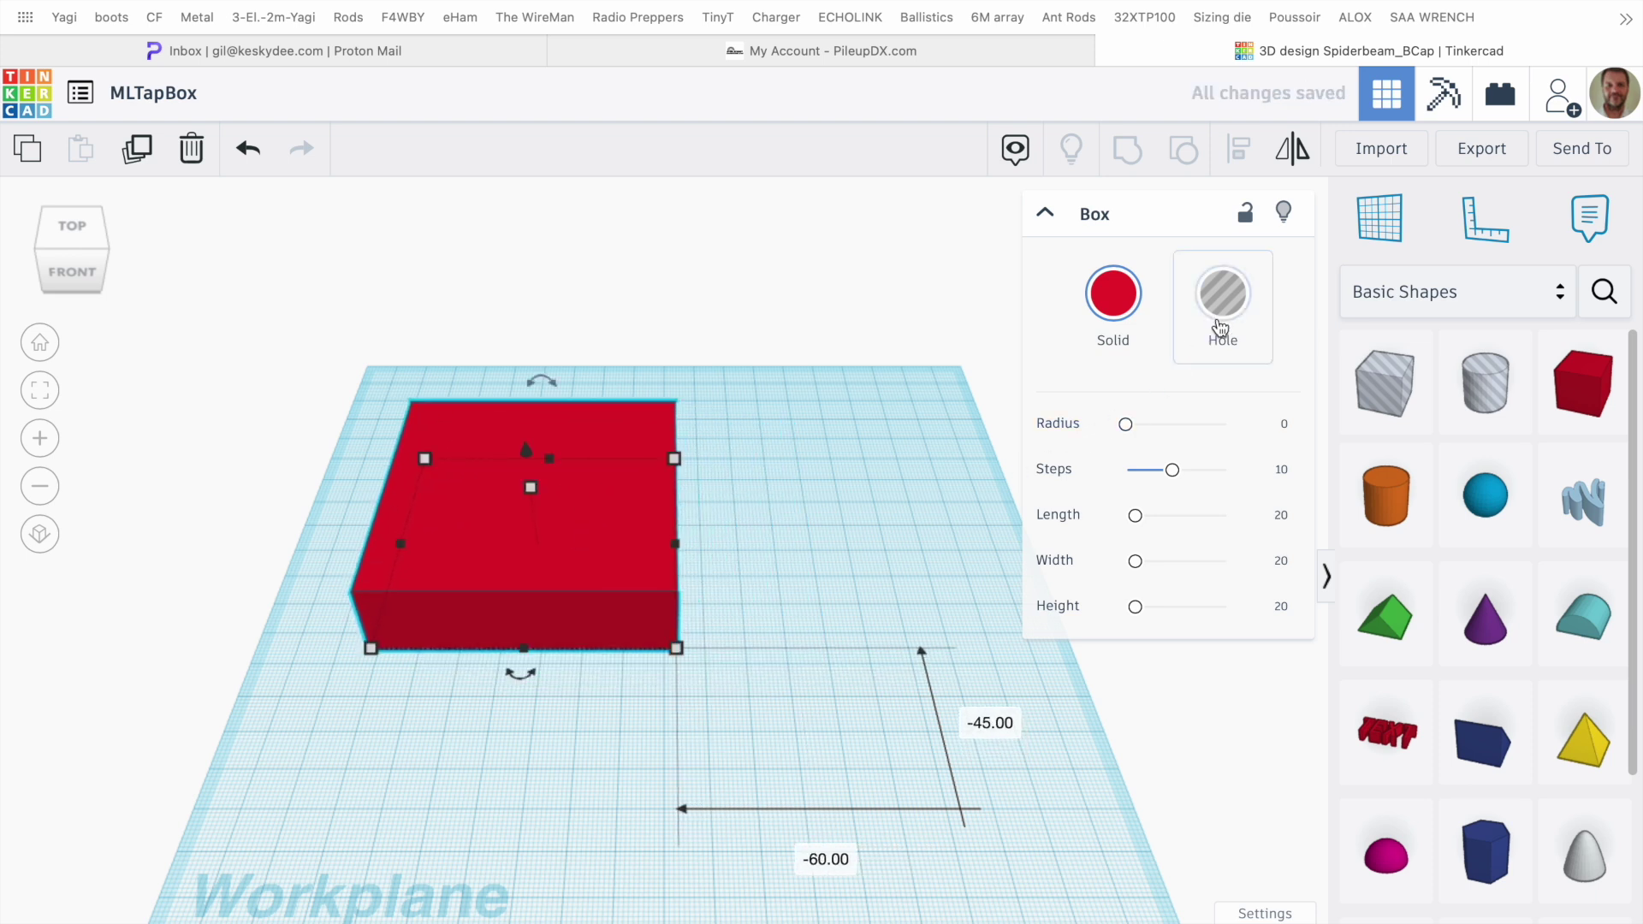
pyautogui.click(1480, 391)
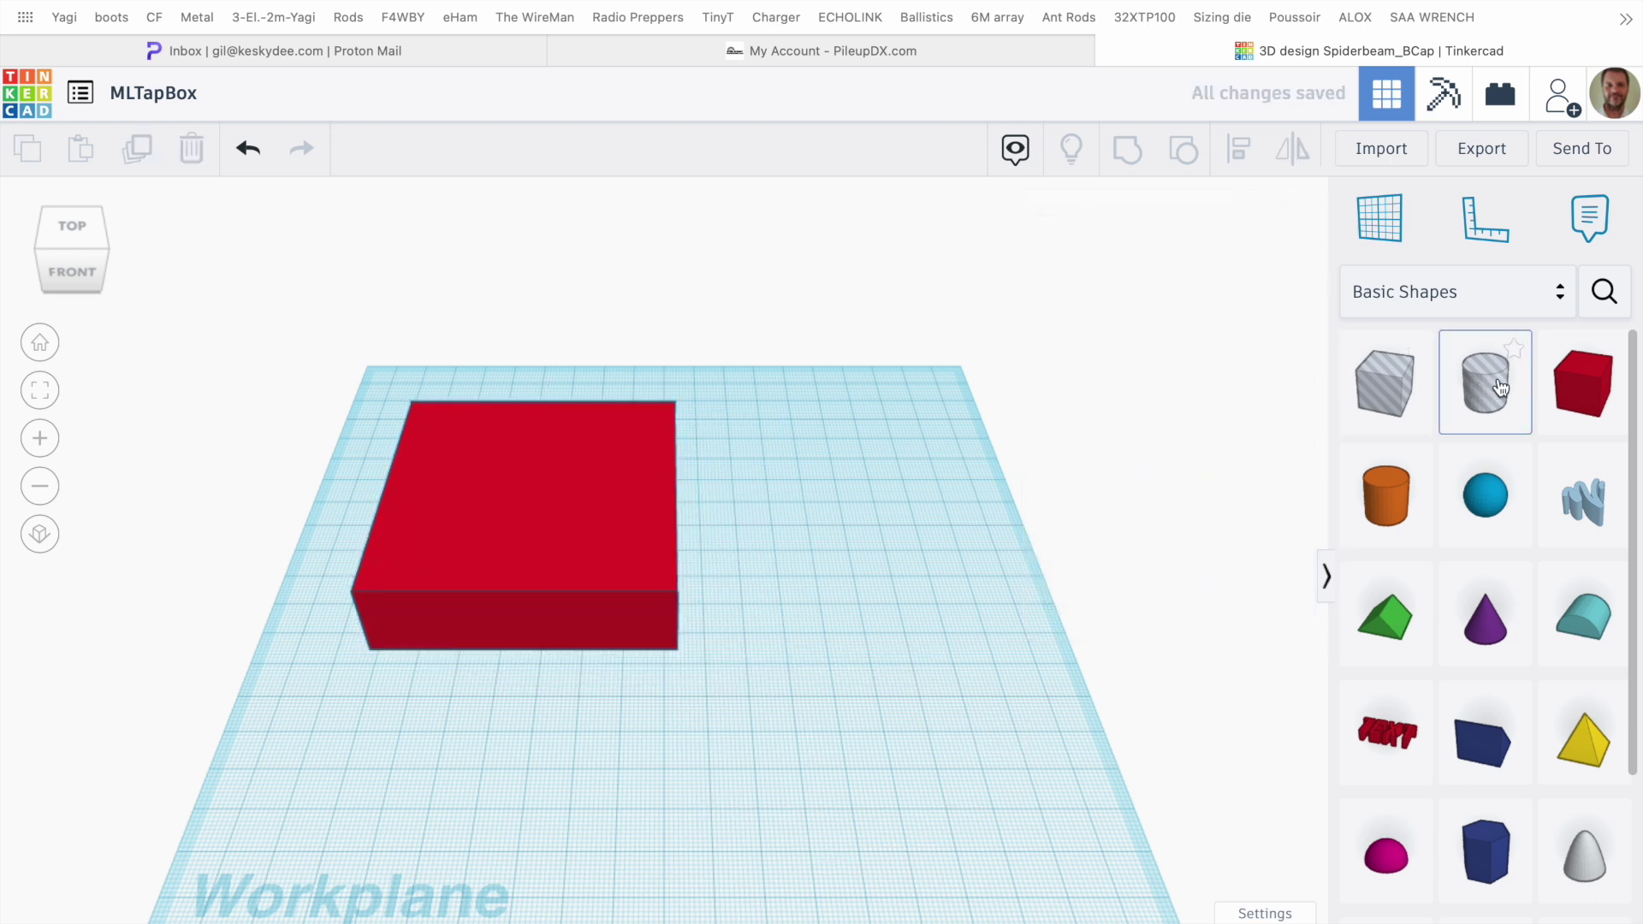
# Add a cylinder hole beside the box and set the red box's height to 24
pyautogui.moveTo(1497, 391); pyautogui.dragTo(841, 528)
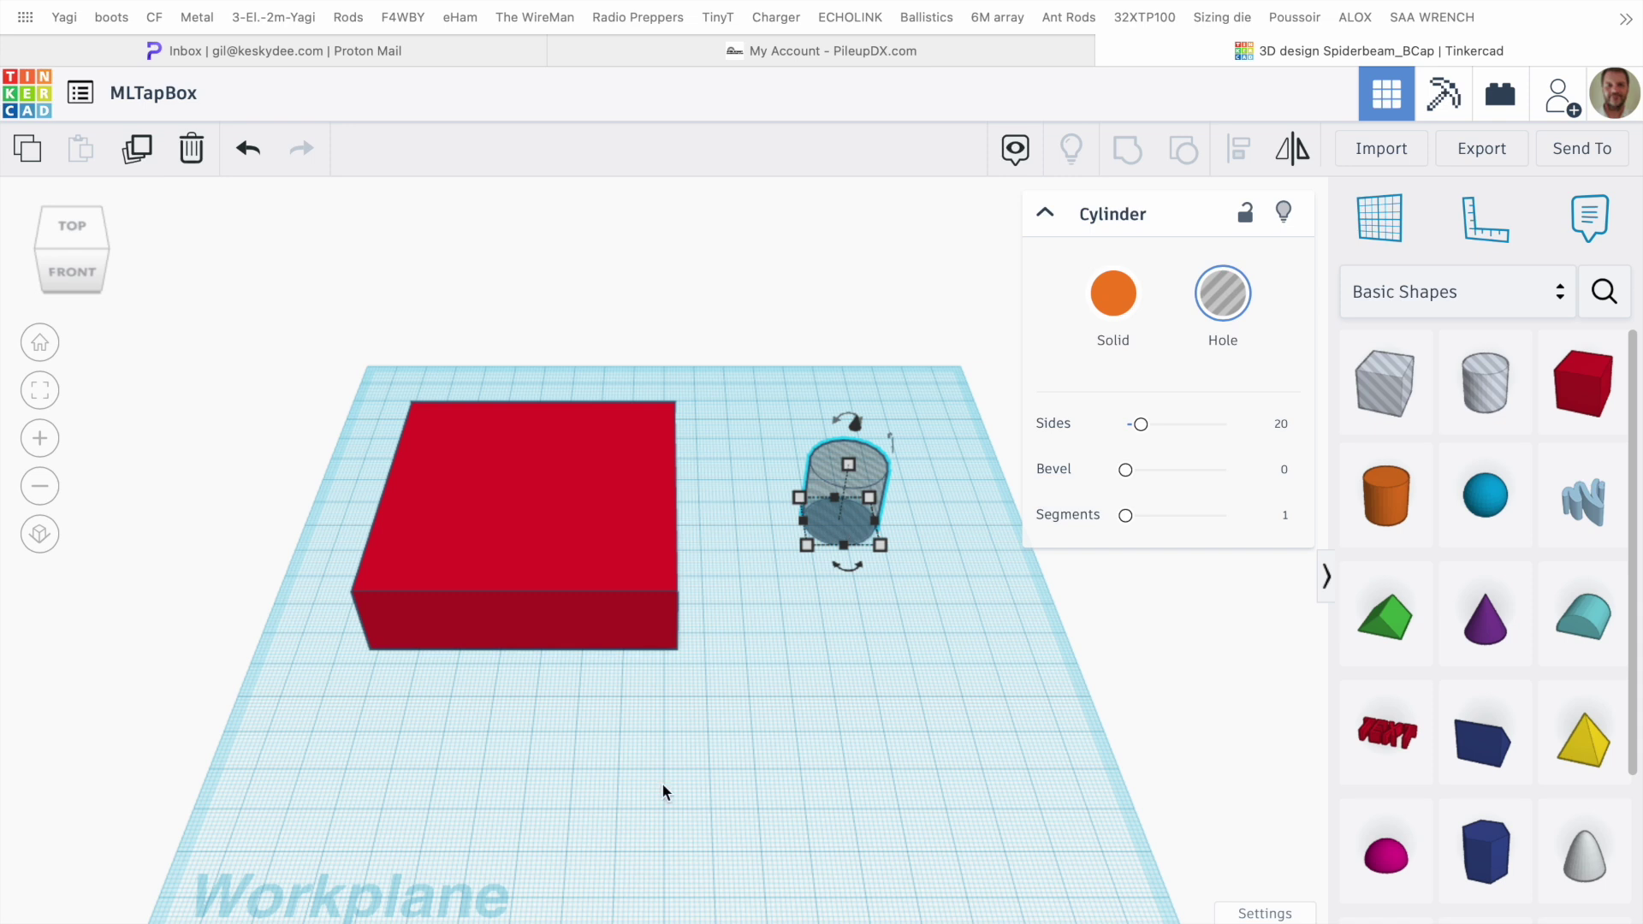
pyautogui.click(650, 430)
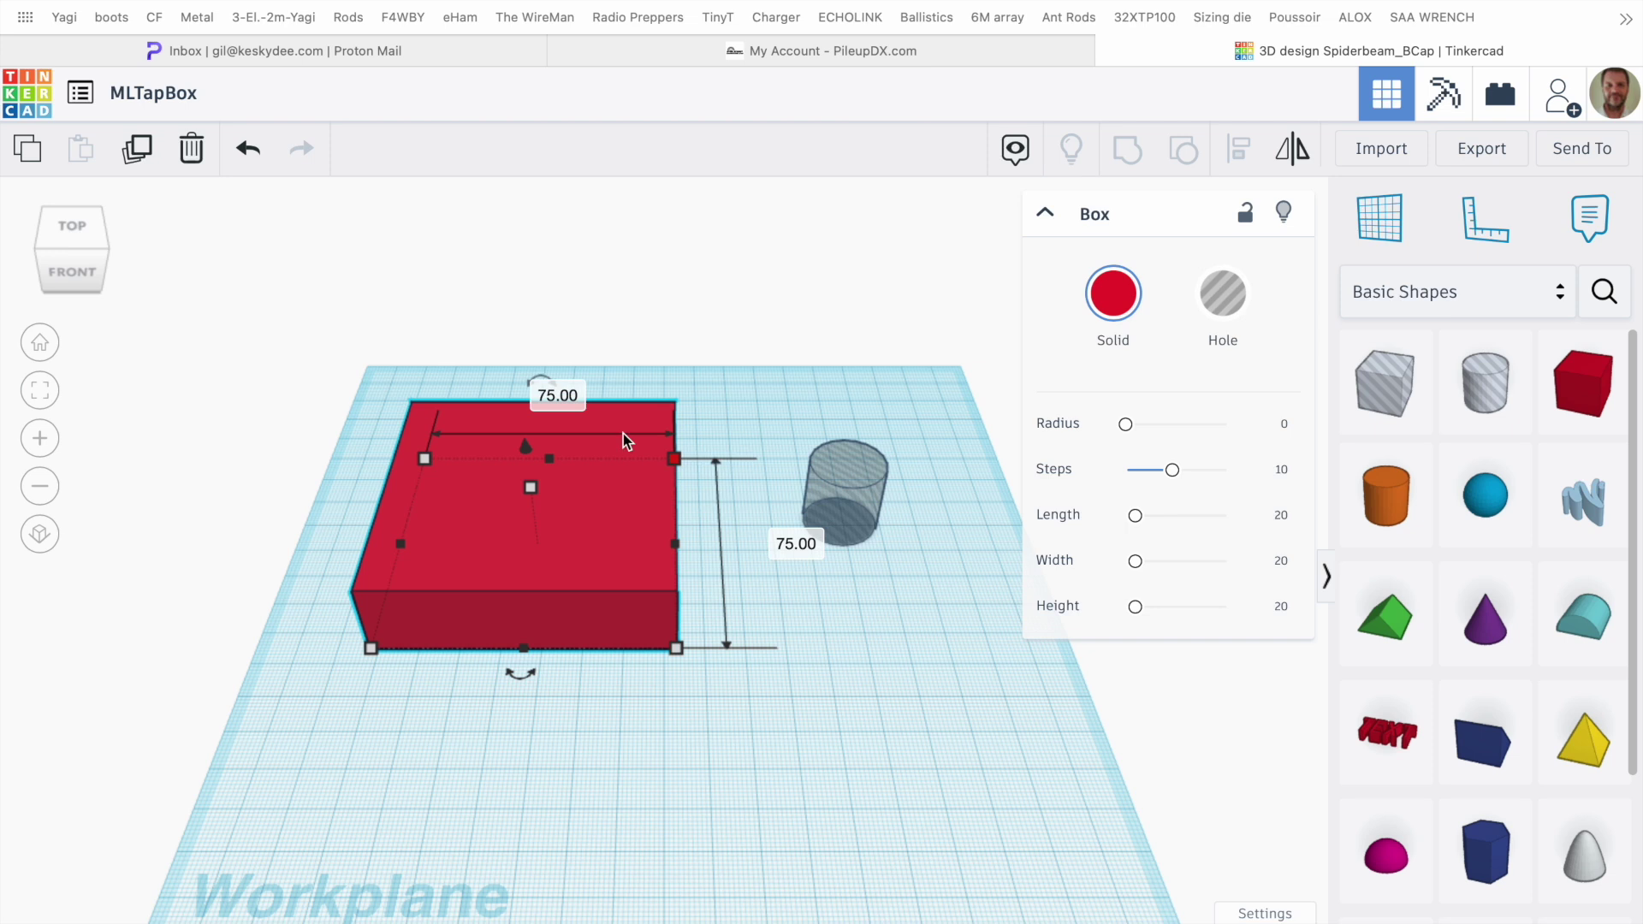
pyautogui.click(666, 513)
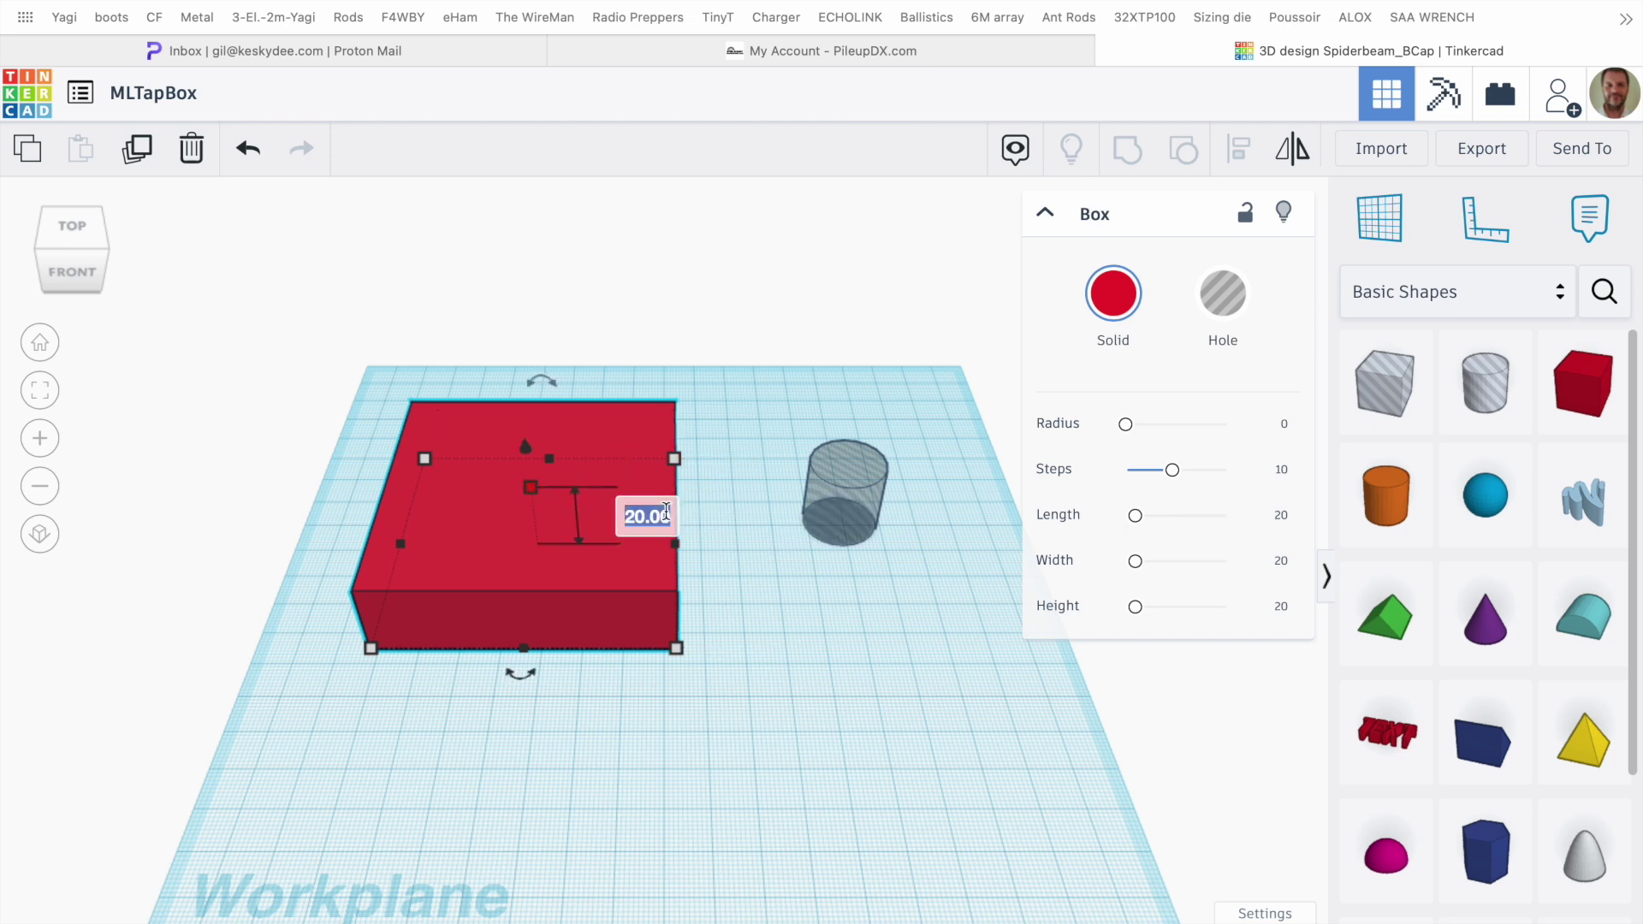
pyautogui.write('24')
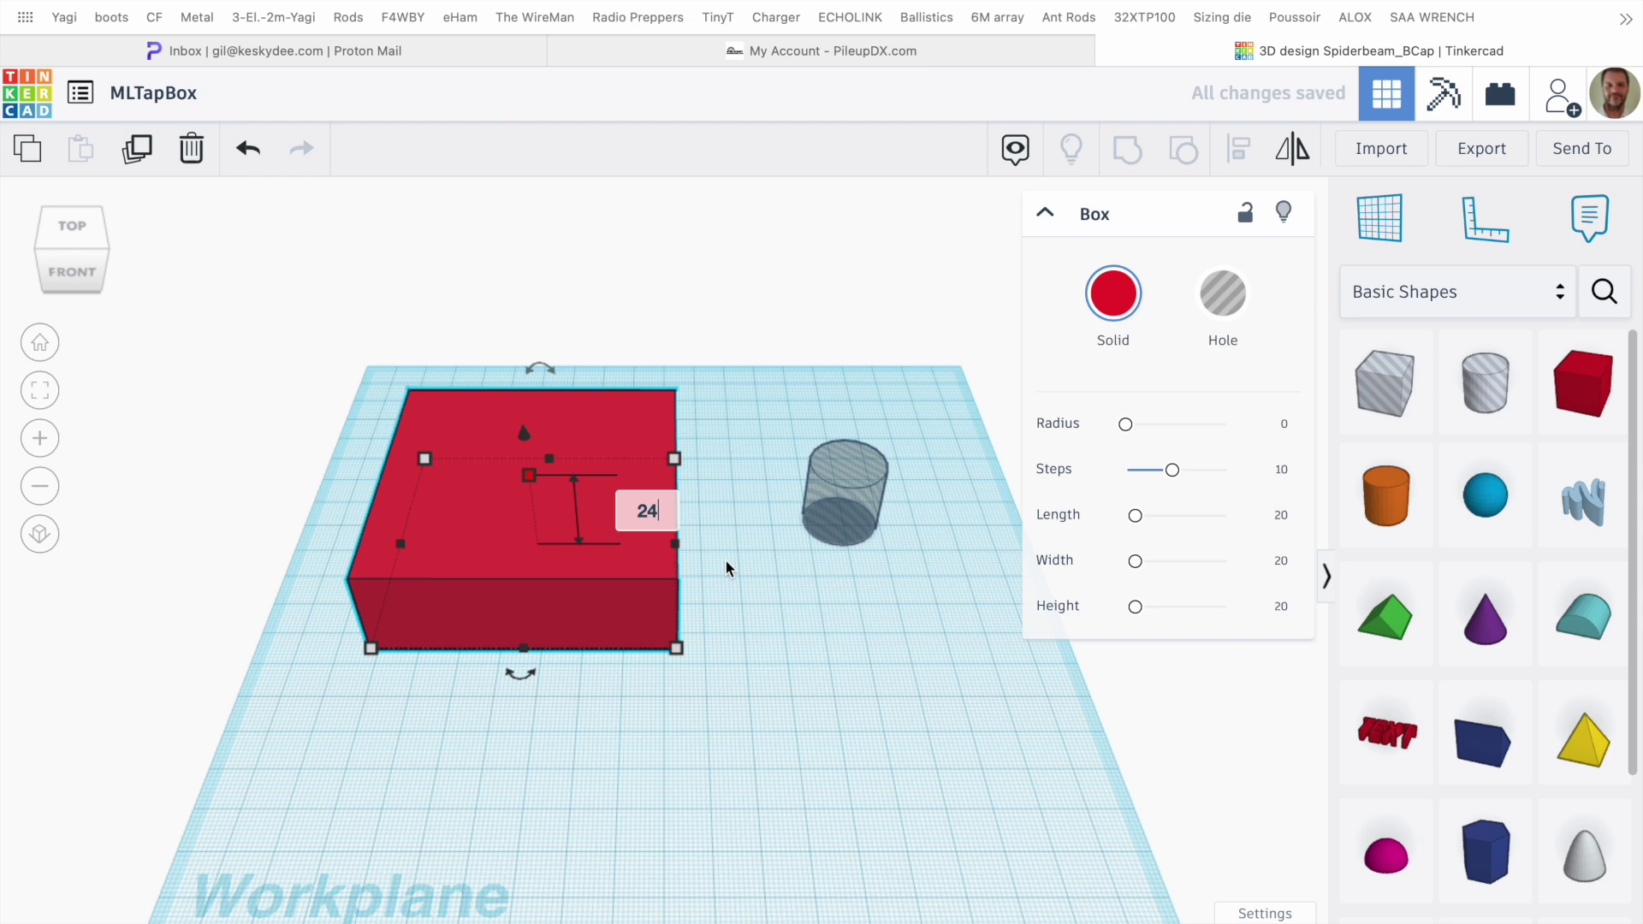
# Resize the cylinder hole to 36 × 36, make it taller than the box, and move it onto the box
pyautogui.click(847, 514)
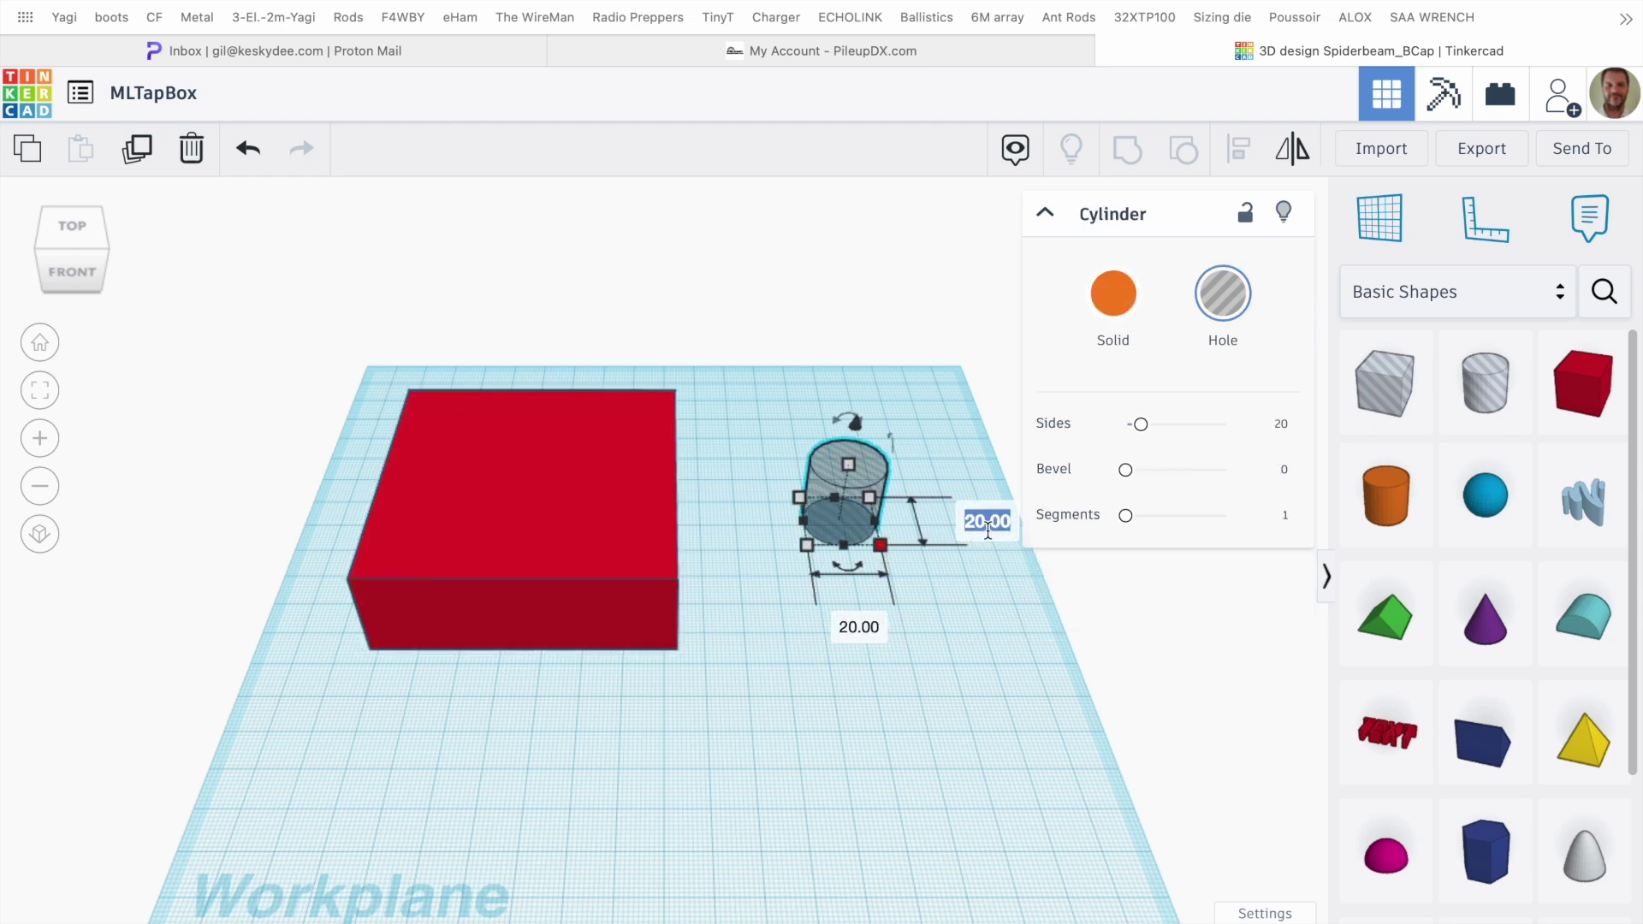
pyautogui.write('36')
pyautogui.press('Tab')
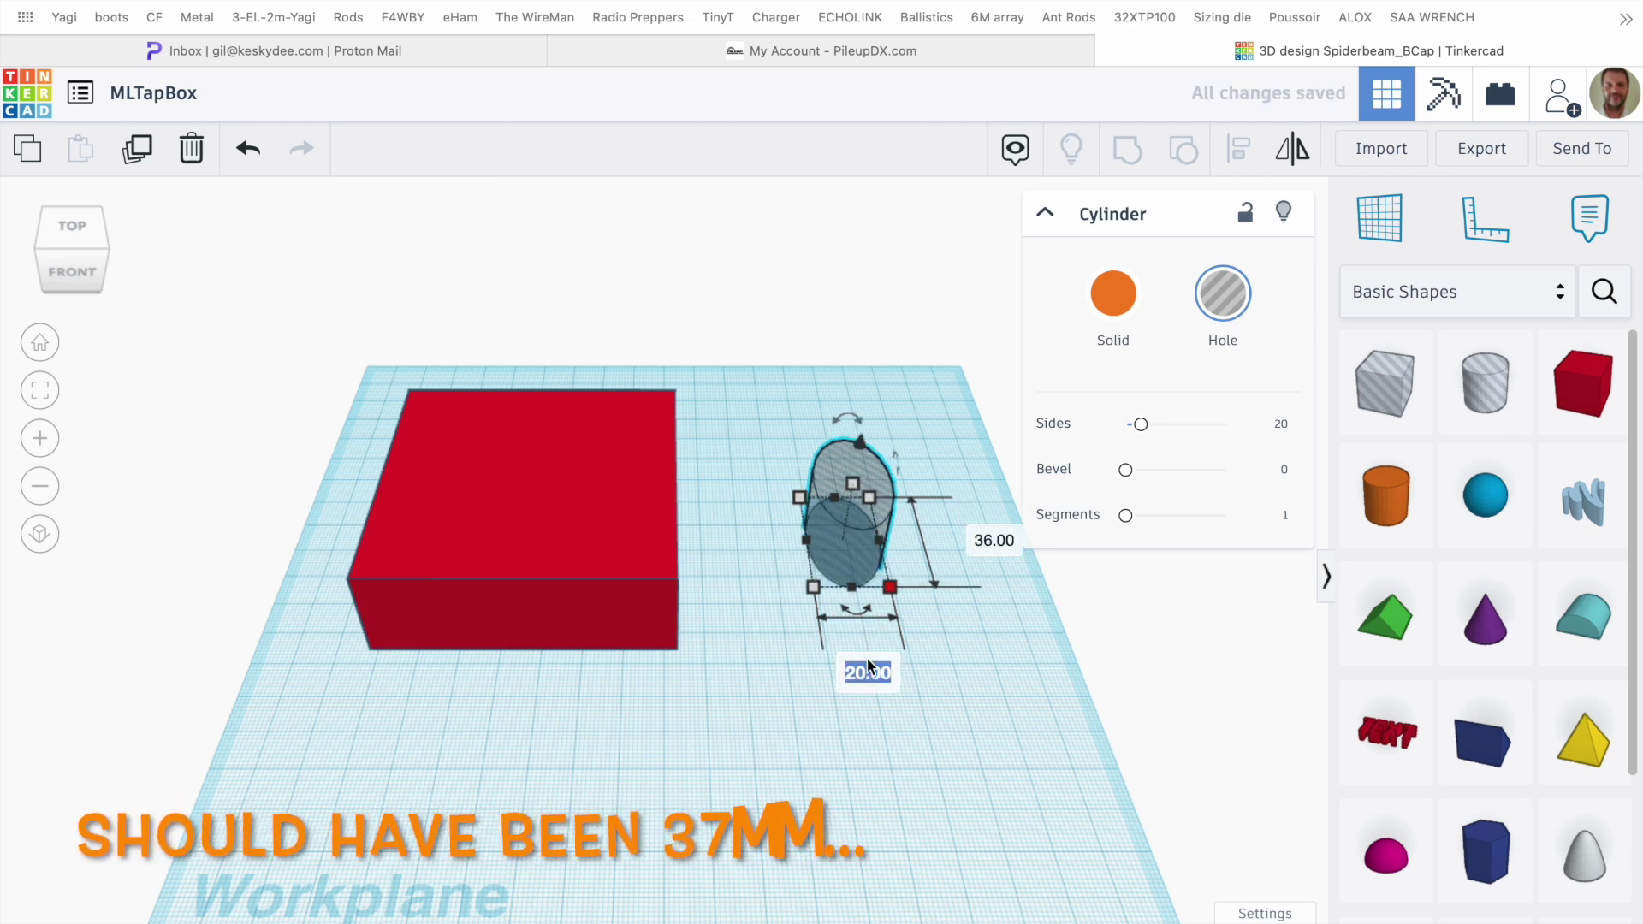
pyautogui.write('36')
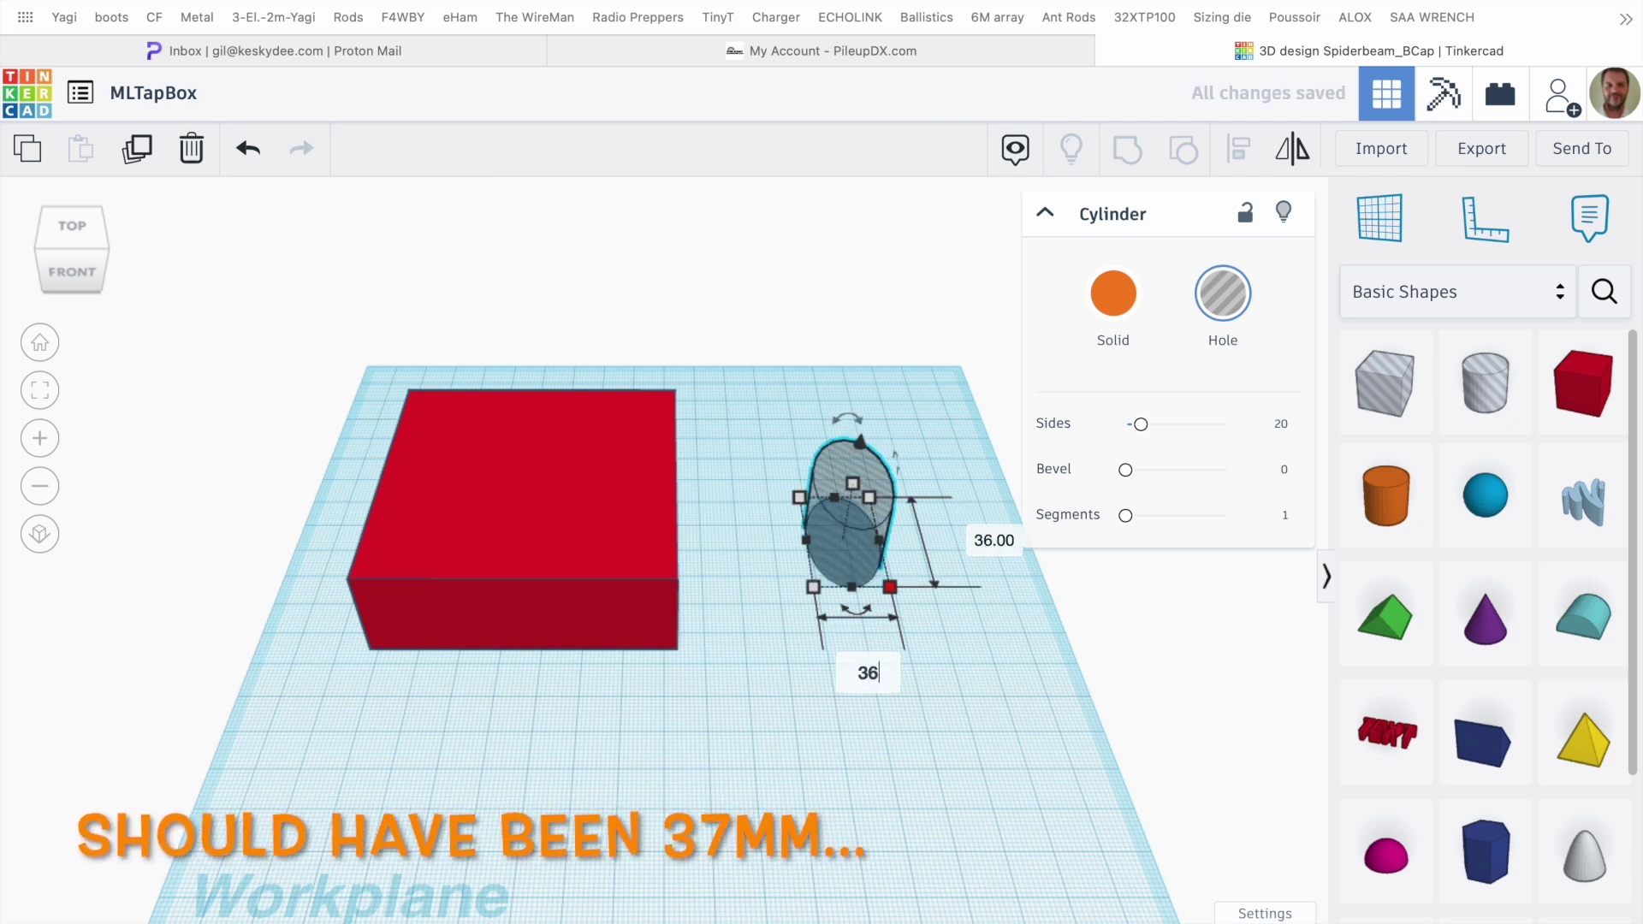
pyautogui.press('Return')
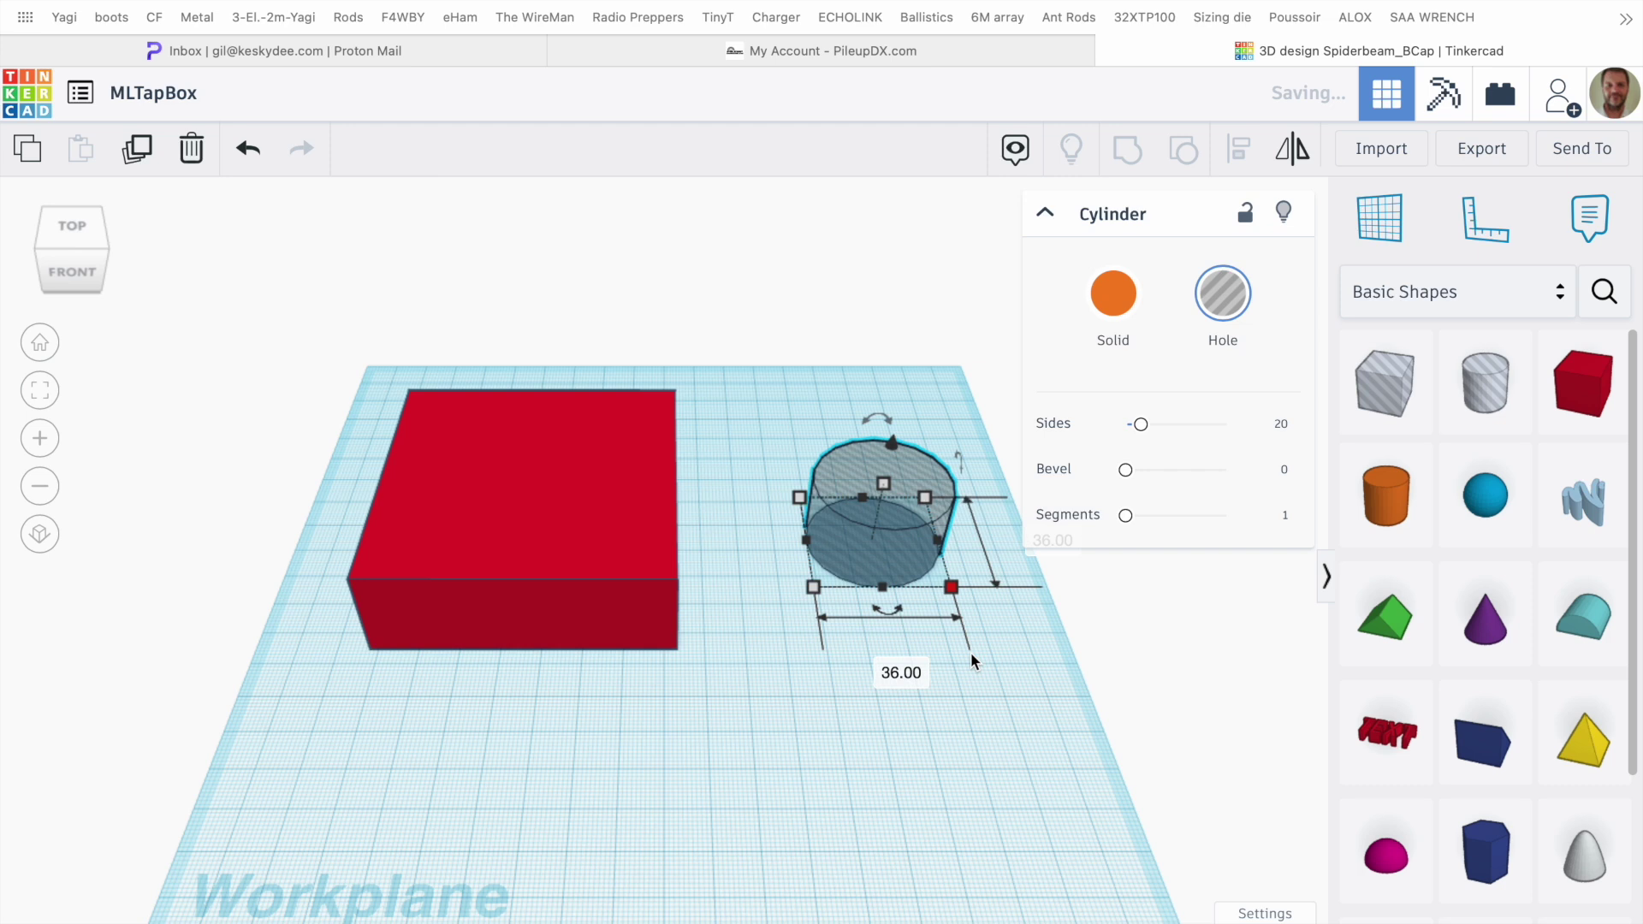
pyautogui.moveTo(884, 490); pyautogui.dragTo(885, 403)
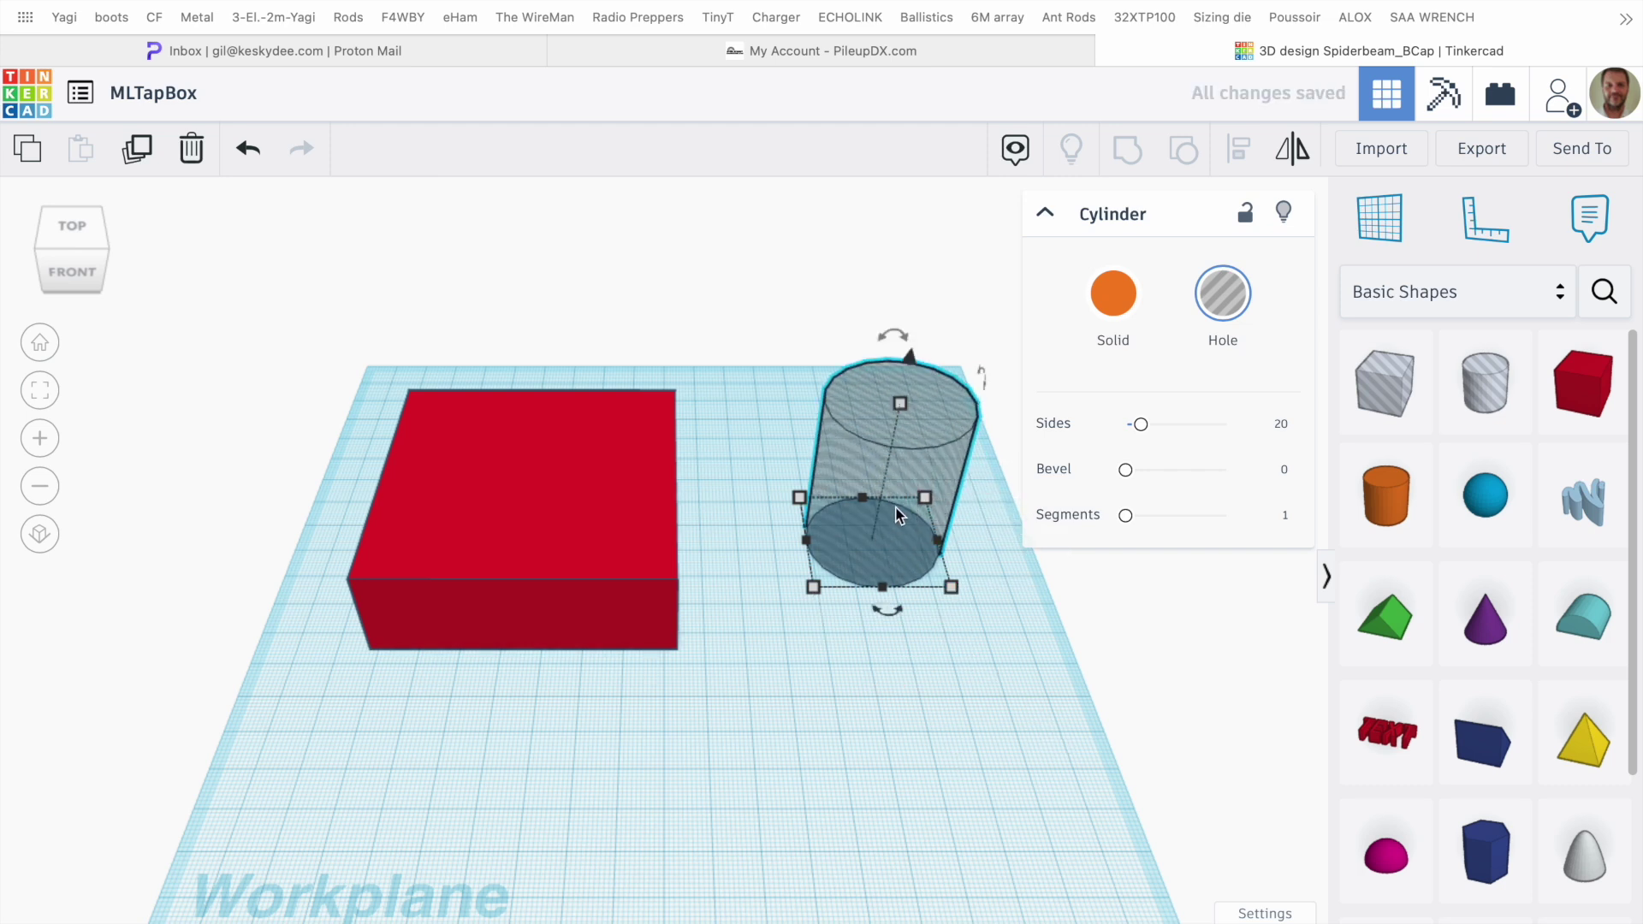
pyautogui.moveTo(884, 469); pyautogui.dragTo(499, 433)
pyautogui.press('Escape')
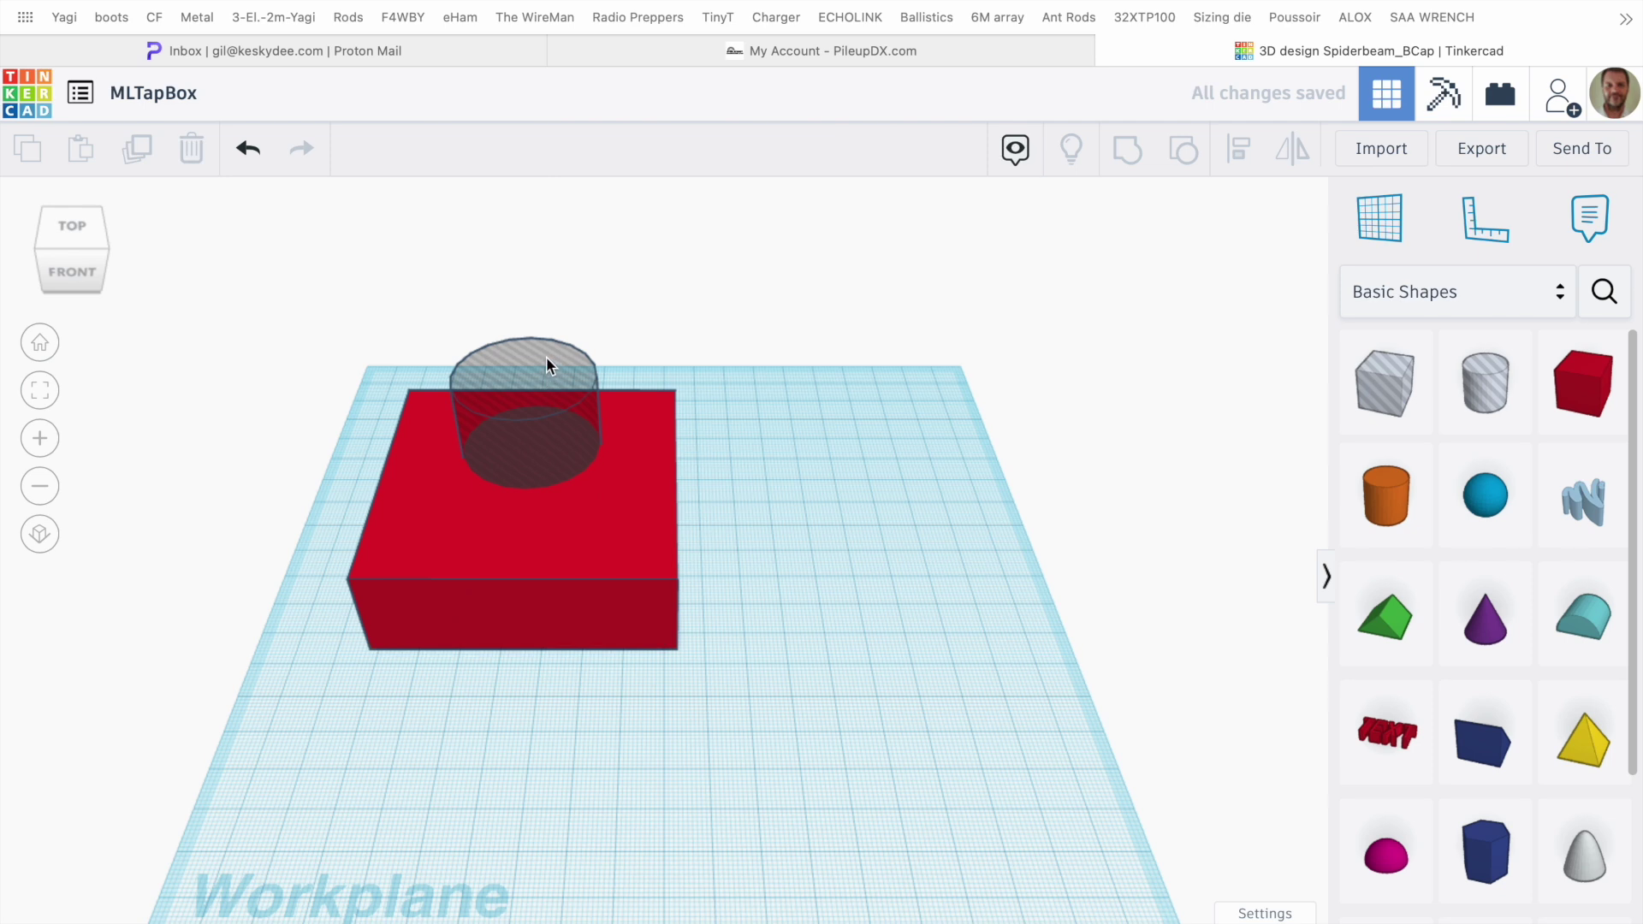
# Center the cylinder hole on the box left to right and nudge it slightly back
pyautogui.moveTo(378, 406); pyautogui.dragTo(744, 541)
pyautogui.click(1238, 148)
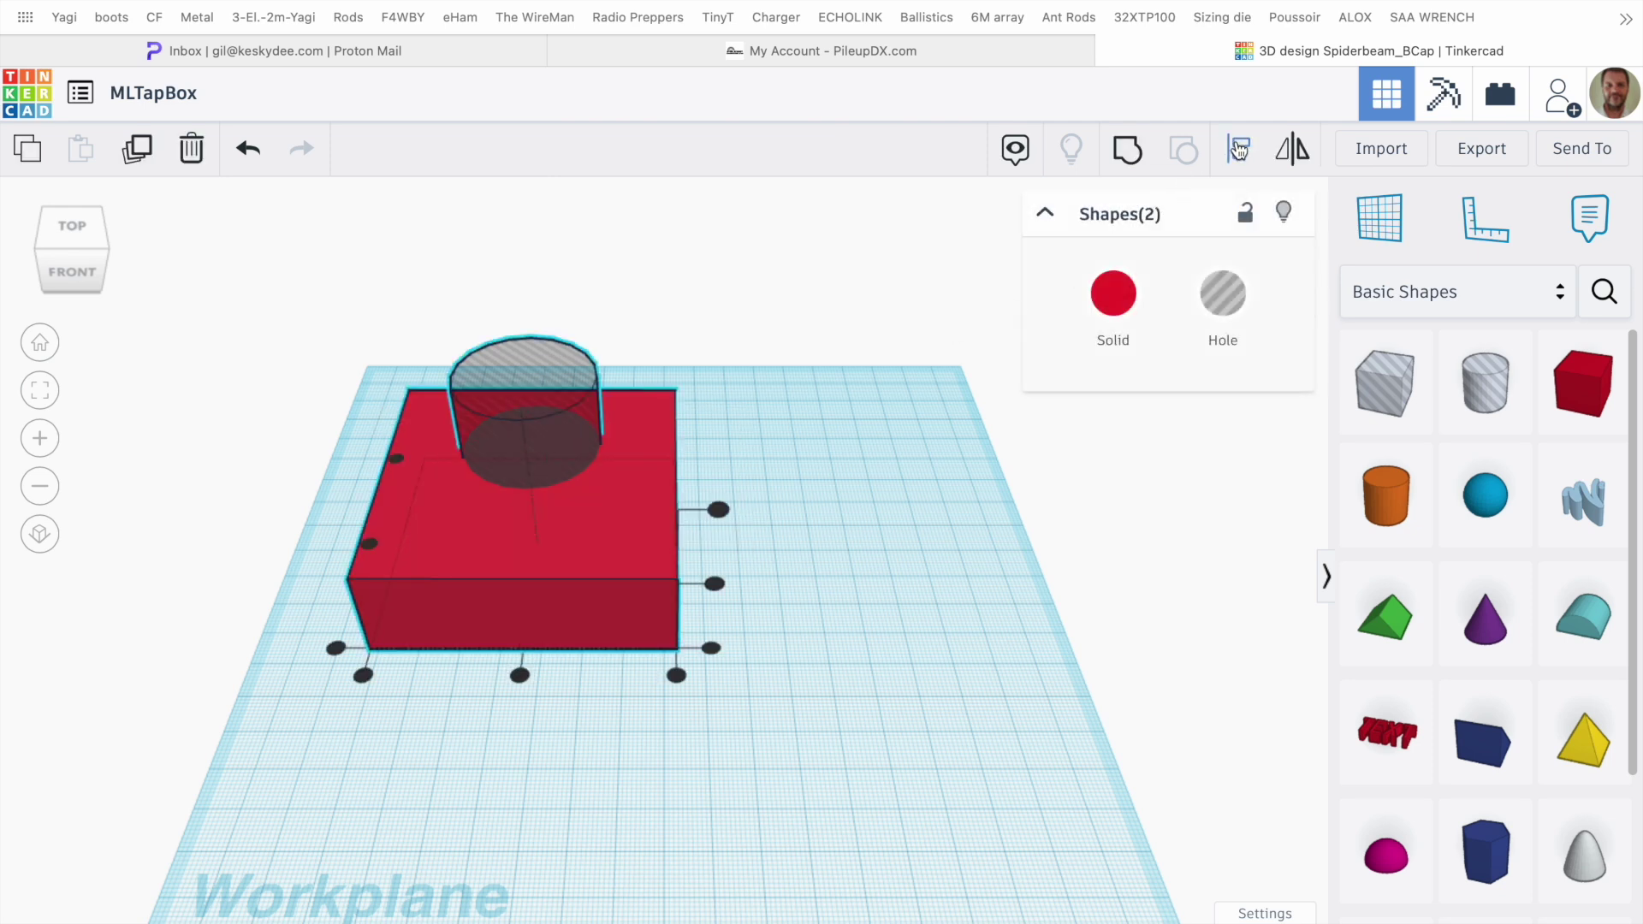
pyautogui.click(521, 676)
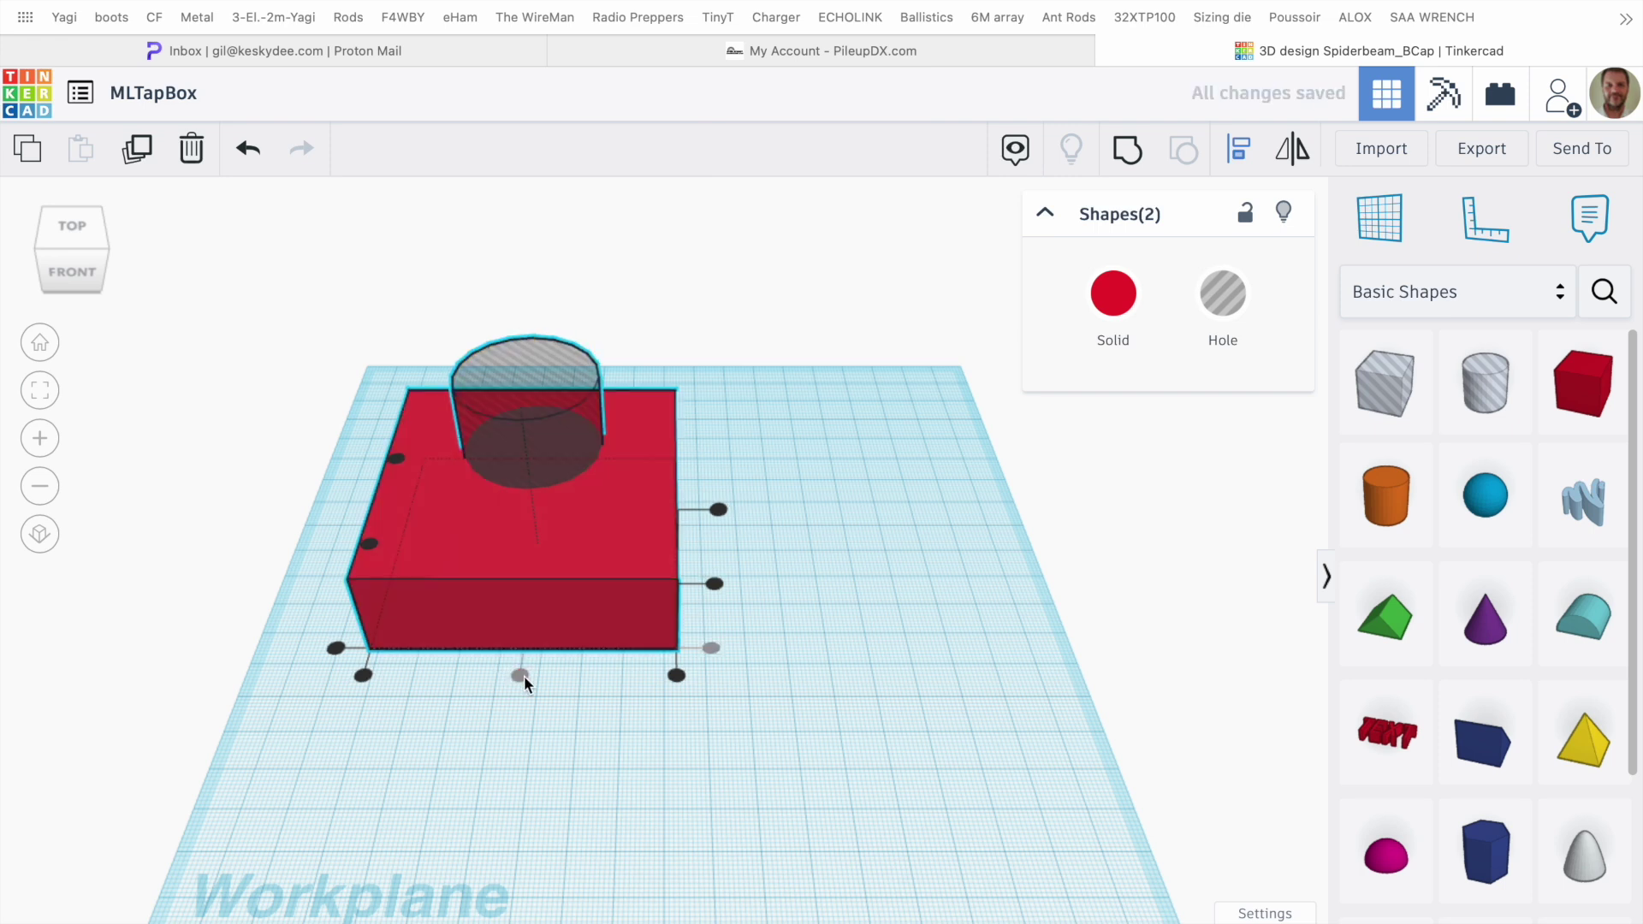
pyautogui.click(531, 342)
pyautogui.moveTo(530, 337); pyautogui.dragTo(530, 331)
# Group the box with the cylinder hole to cut the round opening
pyautogui.click(769, 441)
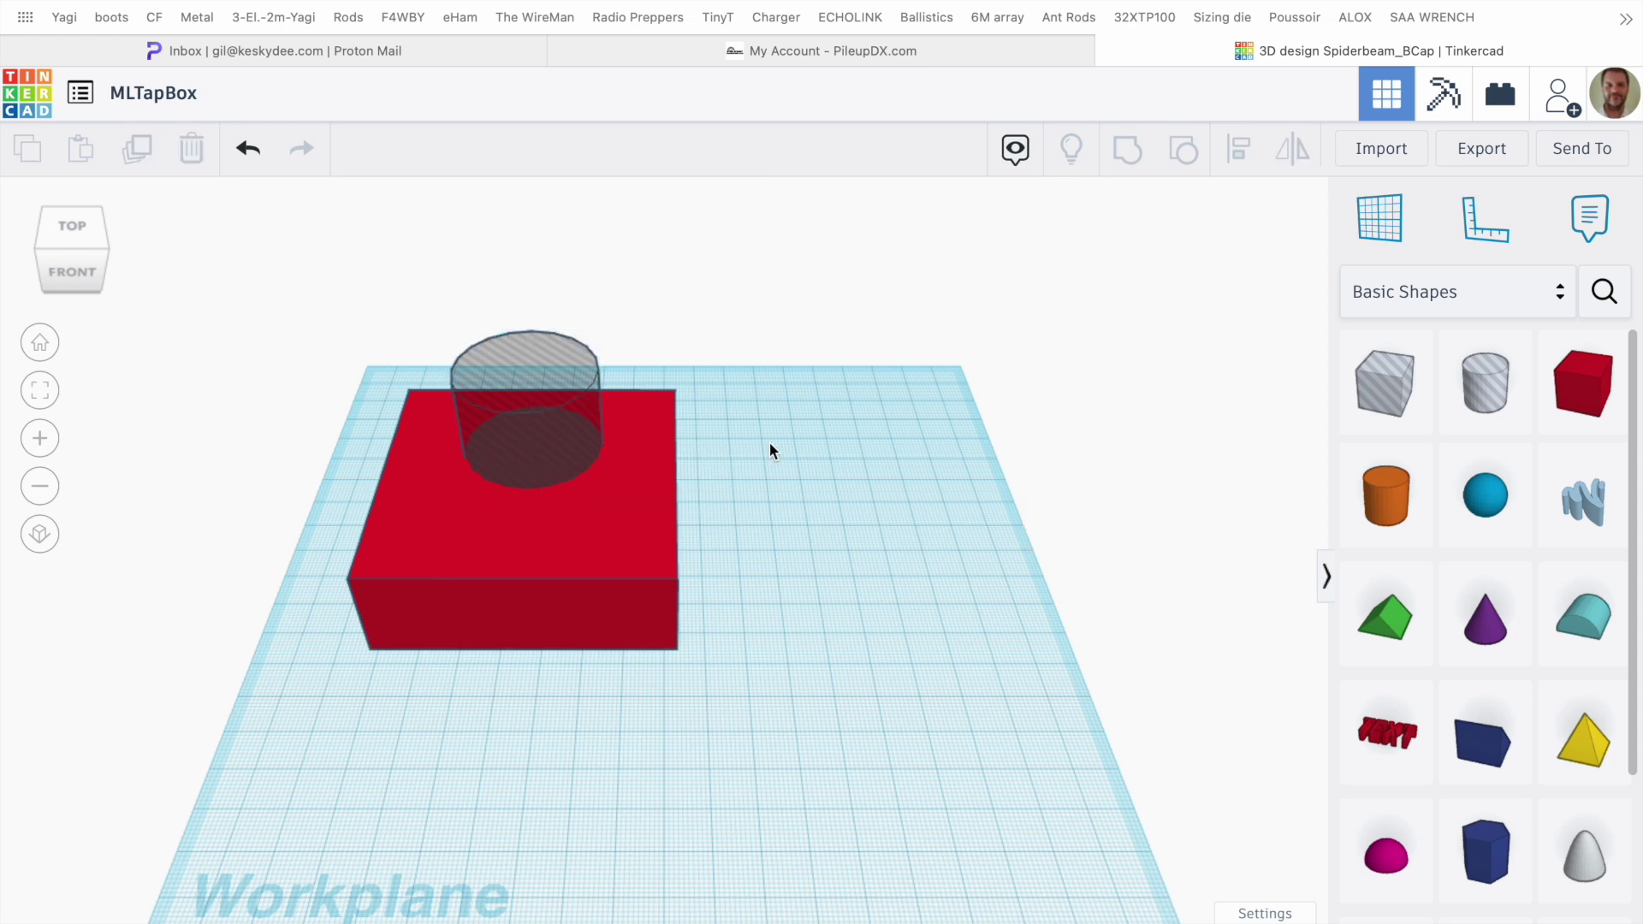
pyautogui.moveTo(507, 500); pyautogui.dragTo(504, 501)
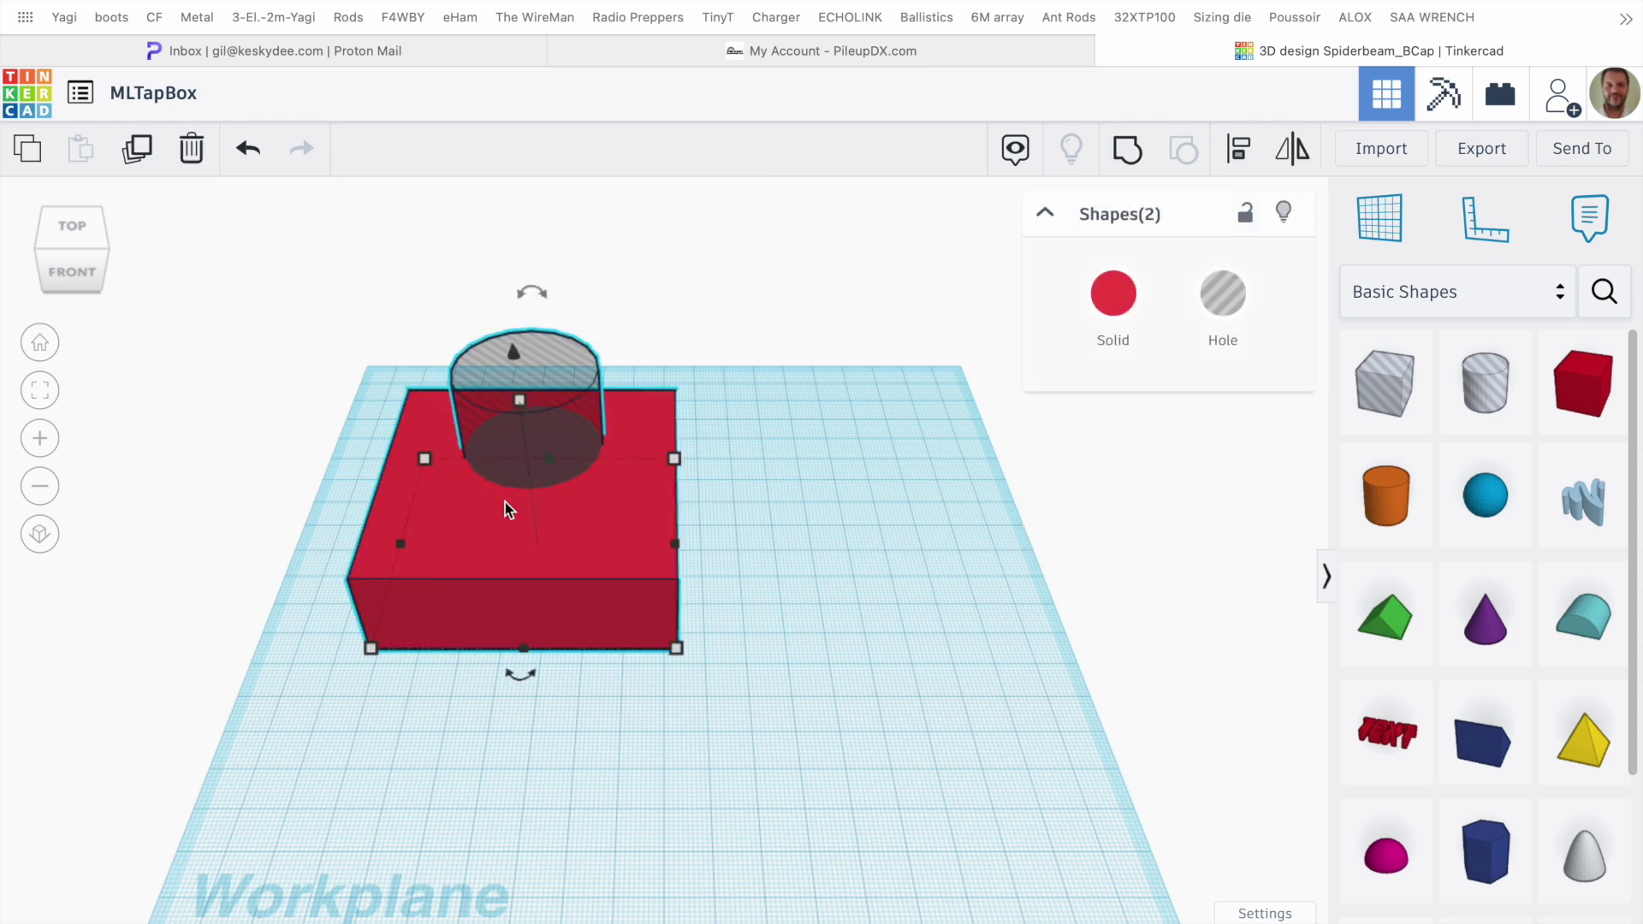
pyautogui.click(1128, 149)
pyautogui.moveTo(886, 470); pyautogui.dragTo(1082, 565, button='right')
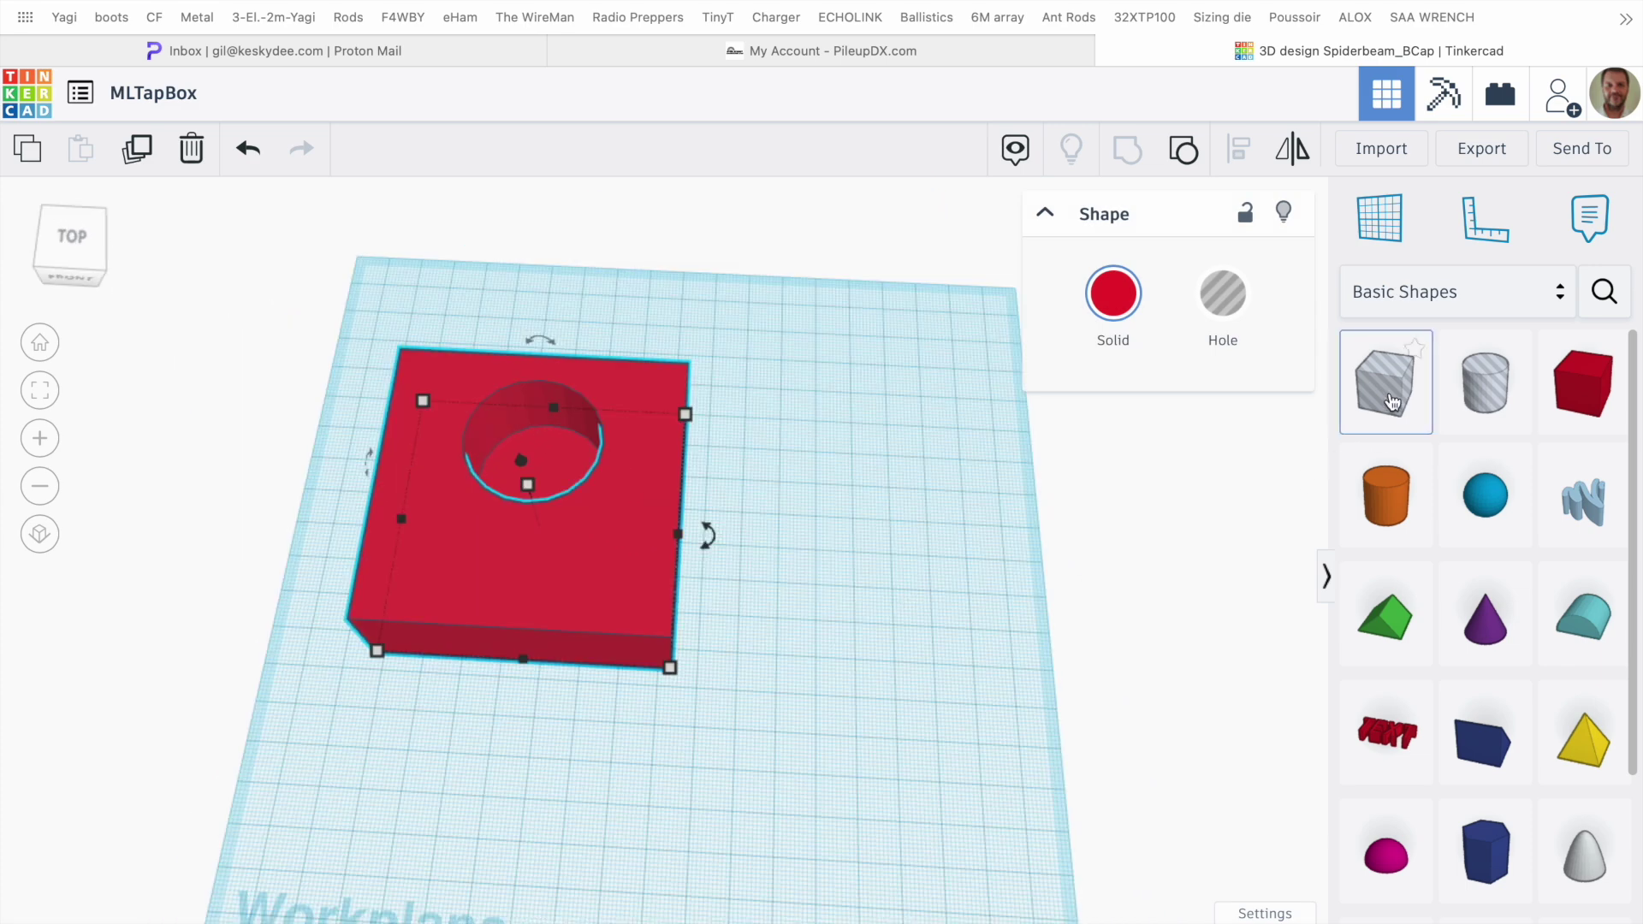
# Add a 69 × 30 box hole and place it over the front of the red block
pyautogui.moveTo(1365, 425); pyautogui.dragTo(757, 613)
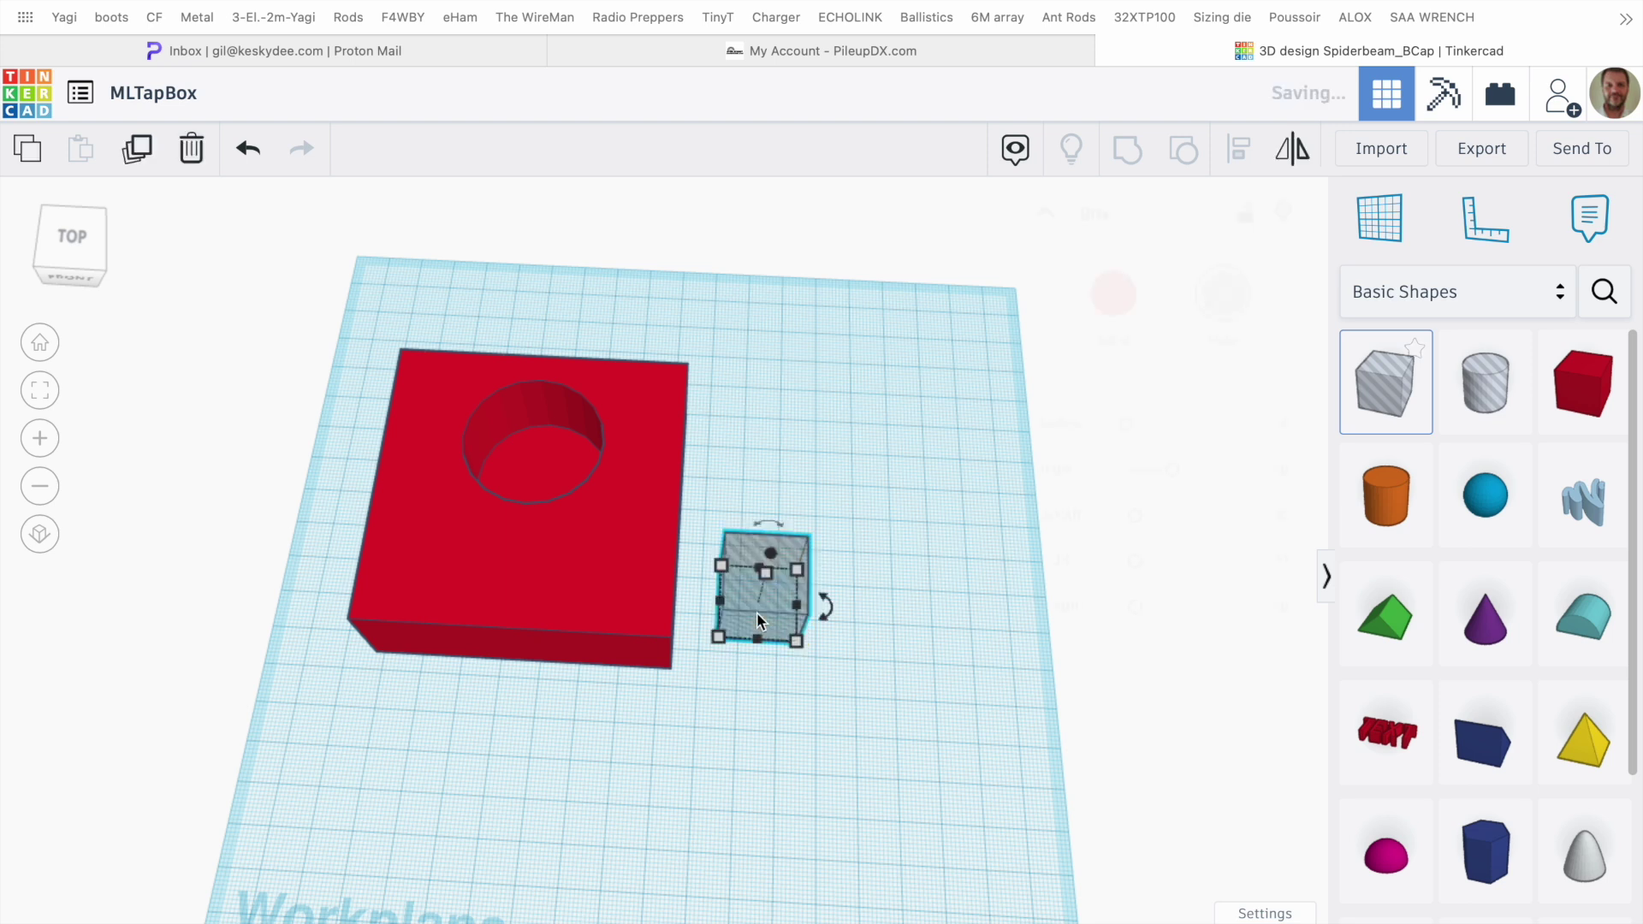
pyautogui.click(755, 745)
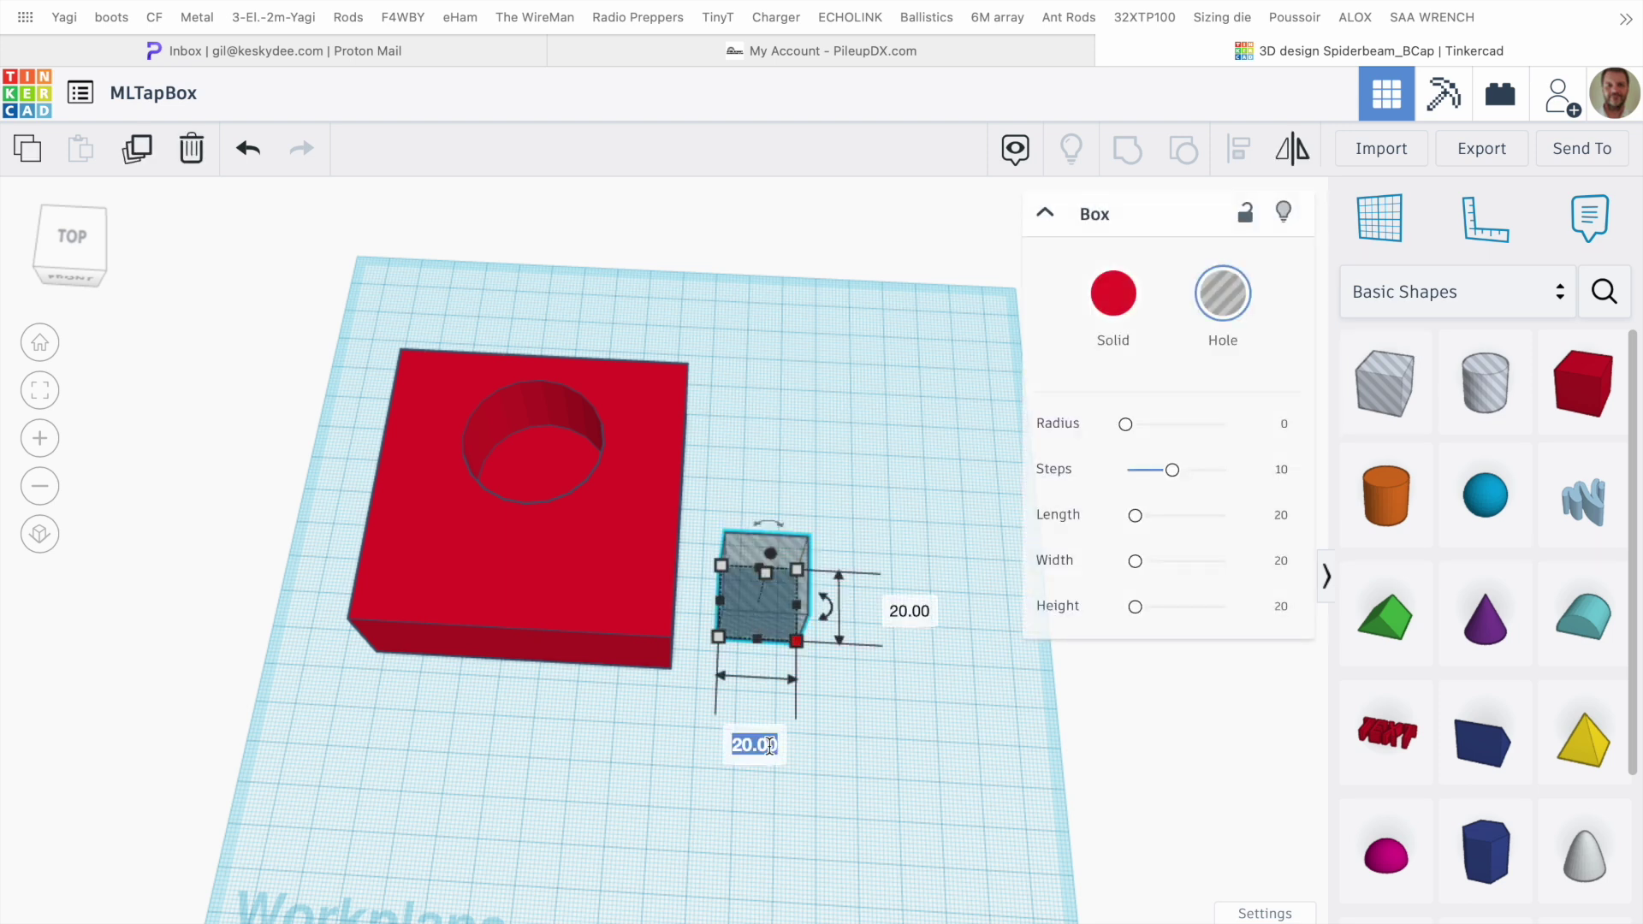
pyautogui.write('69')
pyautogui.press('Return')
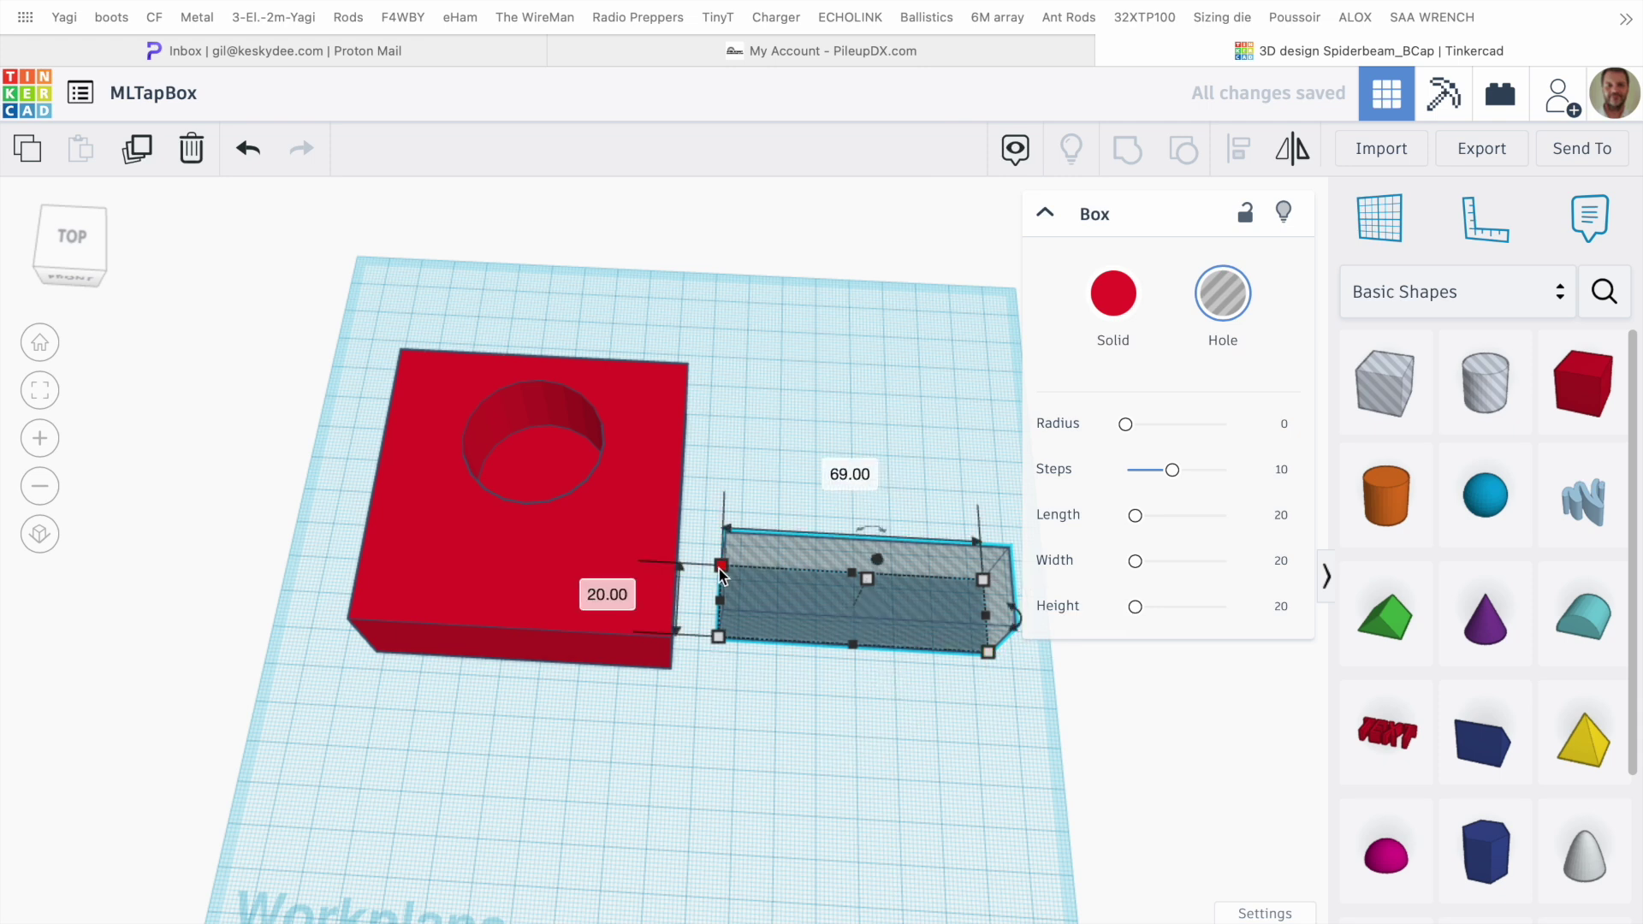
pyautogui.click(608, 595)
pyautogui.write('30')
pyautogui.press('Return')
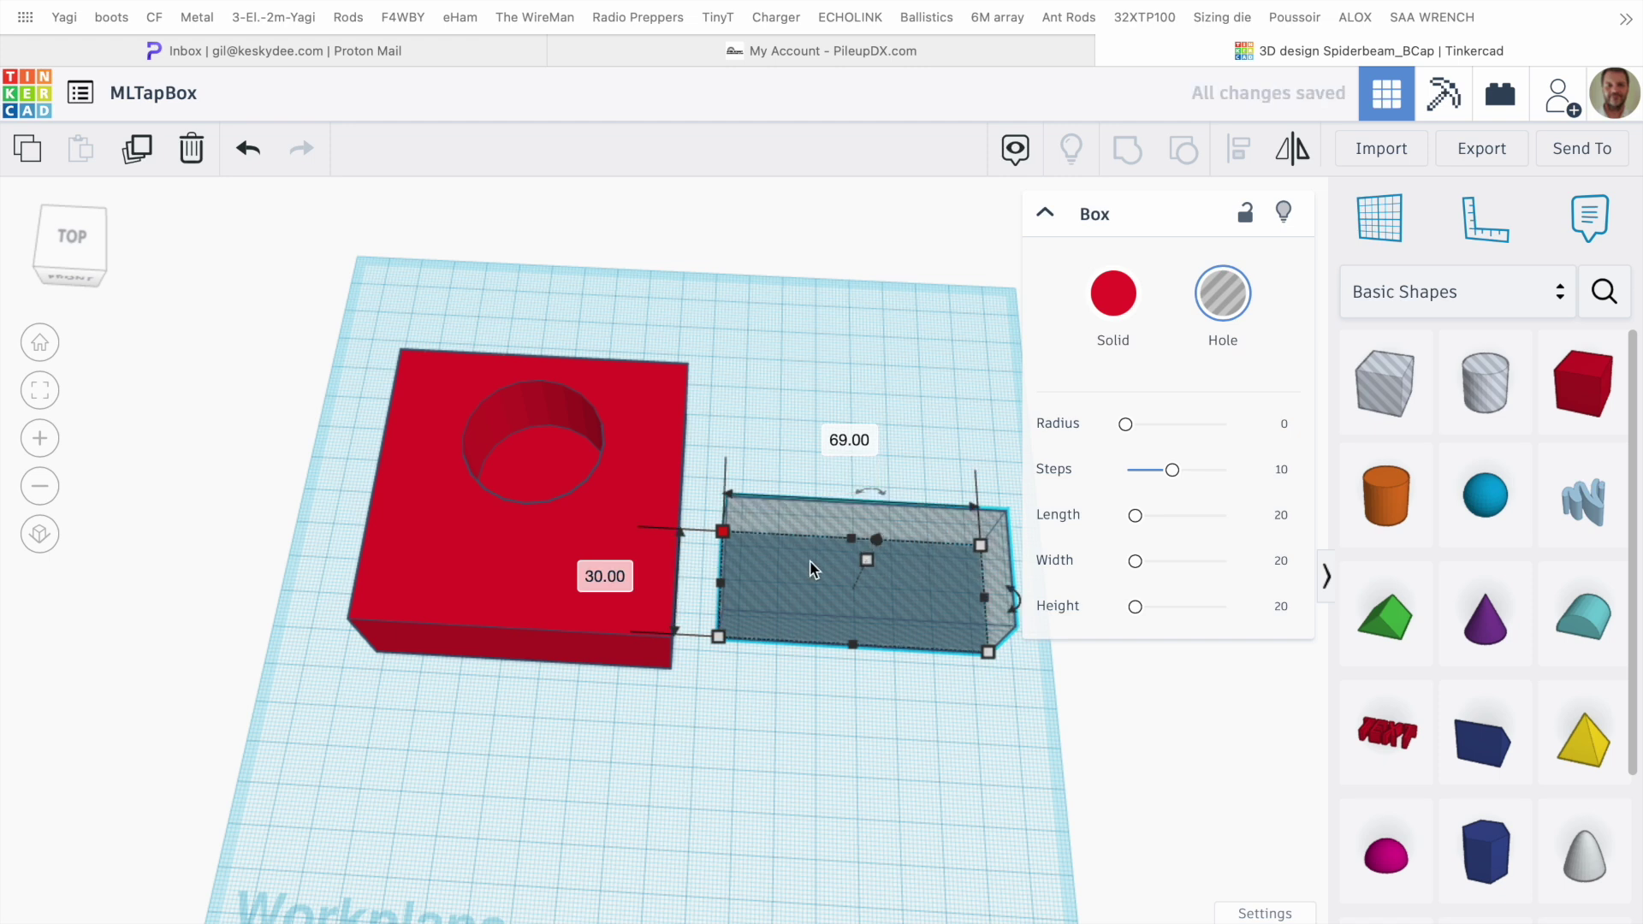
pyautogui.moveTo(811, 569); pyautogui.dragTo(528, 603)
pyautogui.click(933, 671)
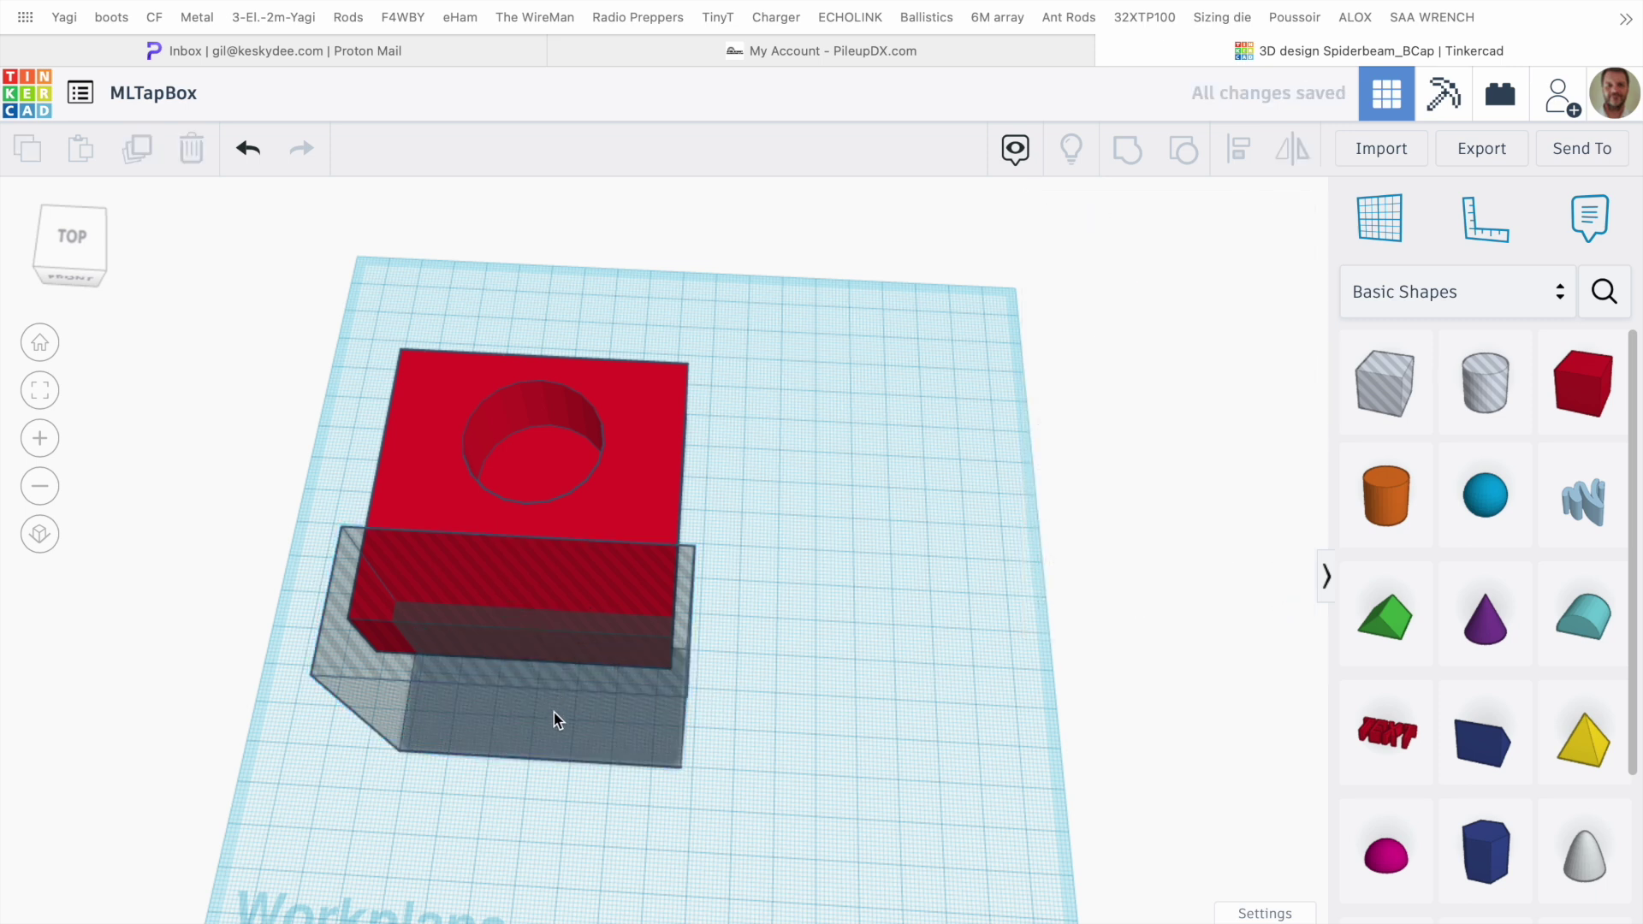
# Fine-tune the box hole's position, footprint and height, then group it with the block
pyautogui.moveTo(552, 719); pyautogui.dragTo(542, 542)
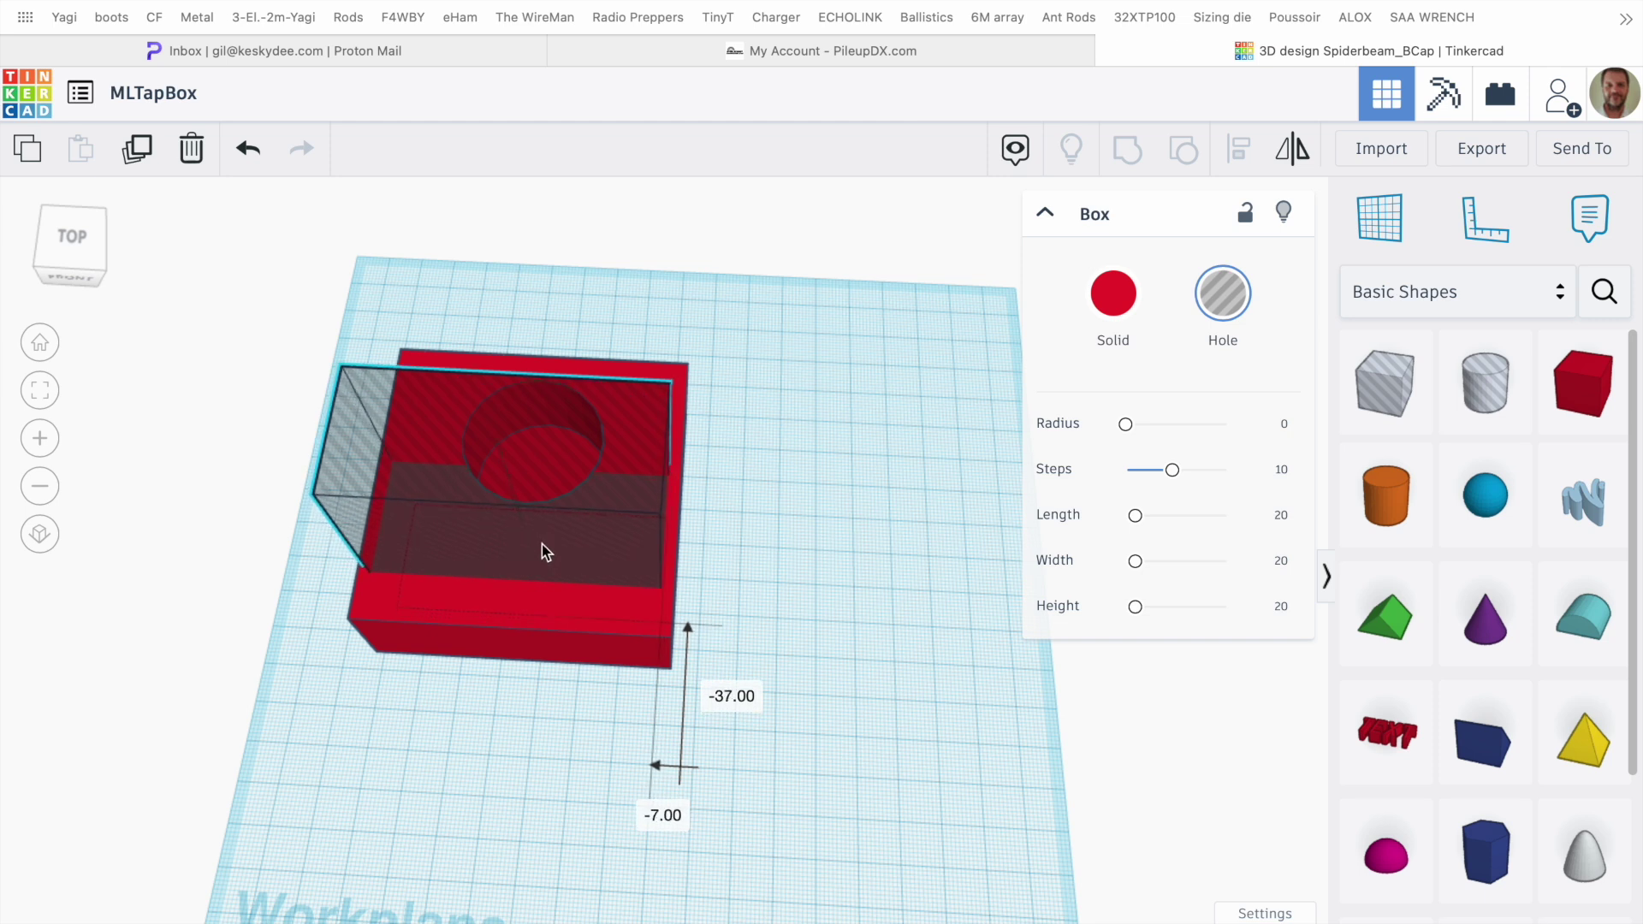
pyautogui.moveTo(542, 544); pyautogui.dragTo(541, 547)
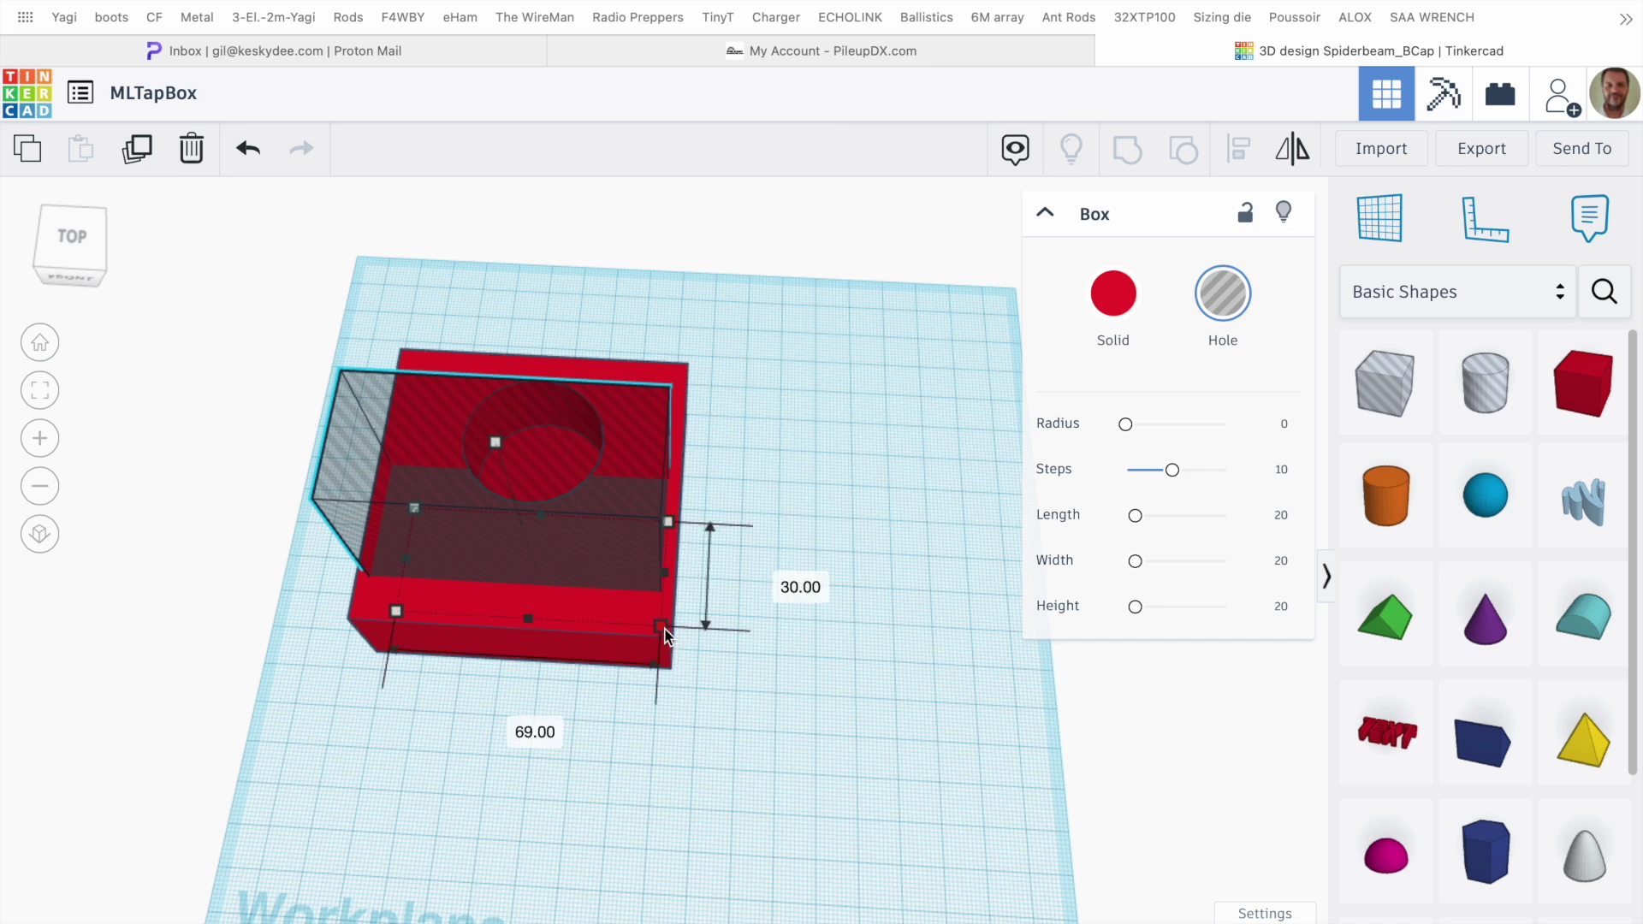
pyautogui.moveTo(665, 635); pyautogui.dragTo(665, 663)
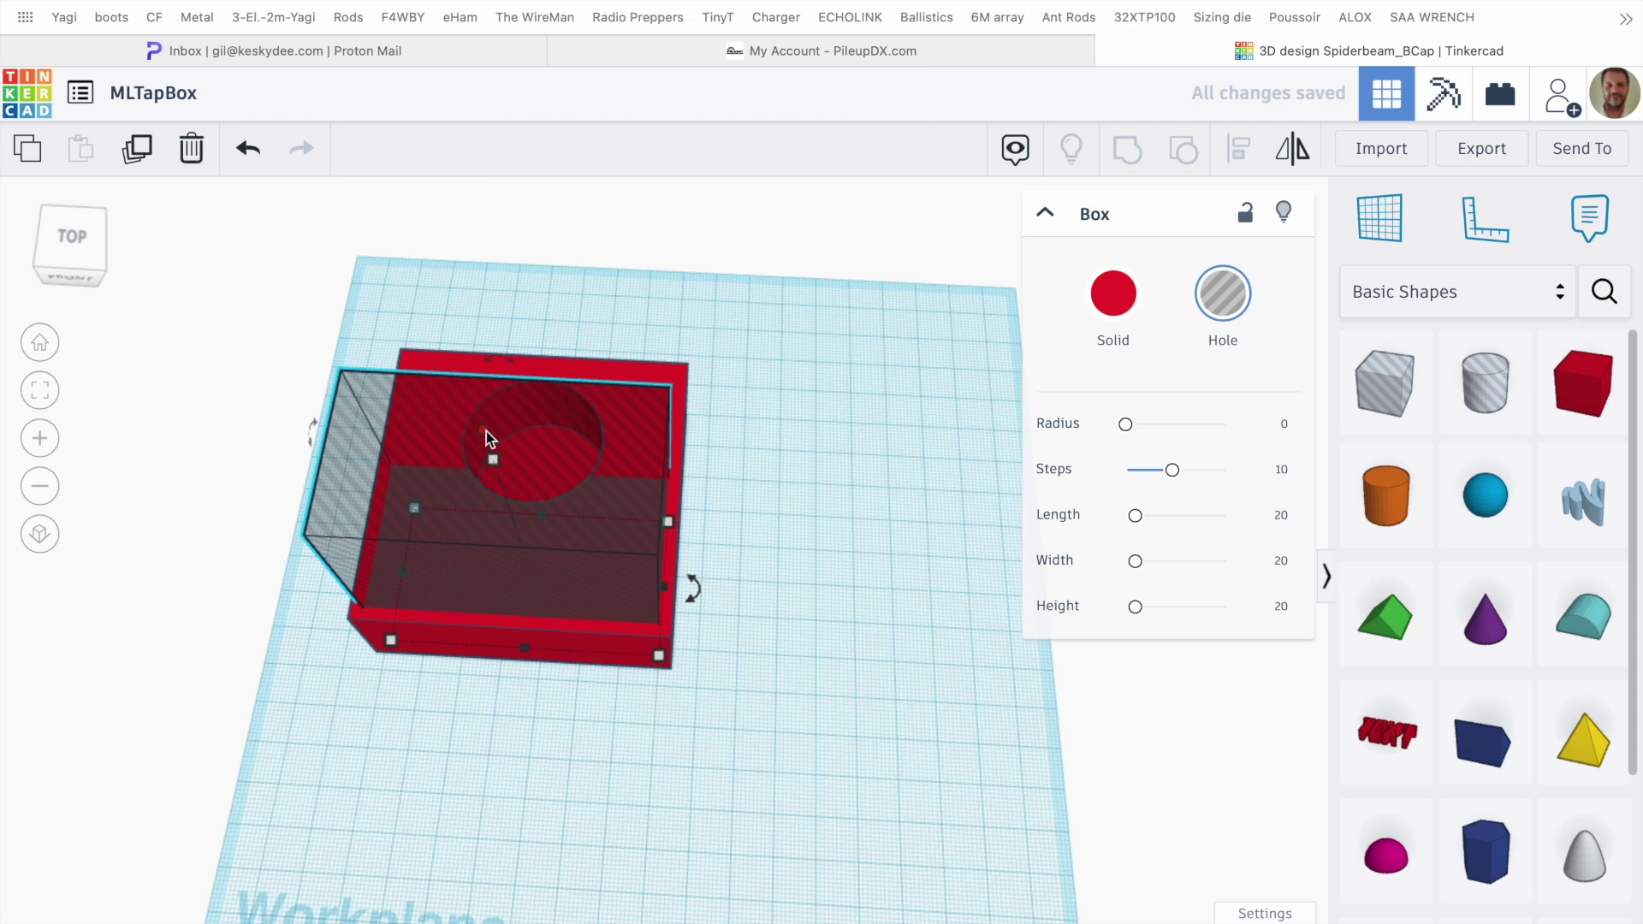
pyautogui.moveTo(486, 431); pyautogui.dragTo(485, 428)
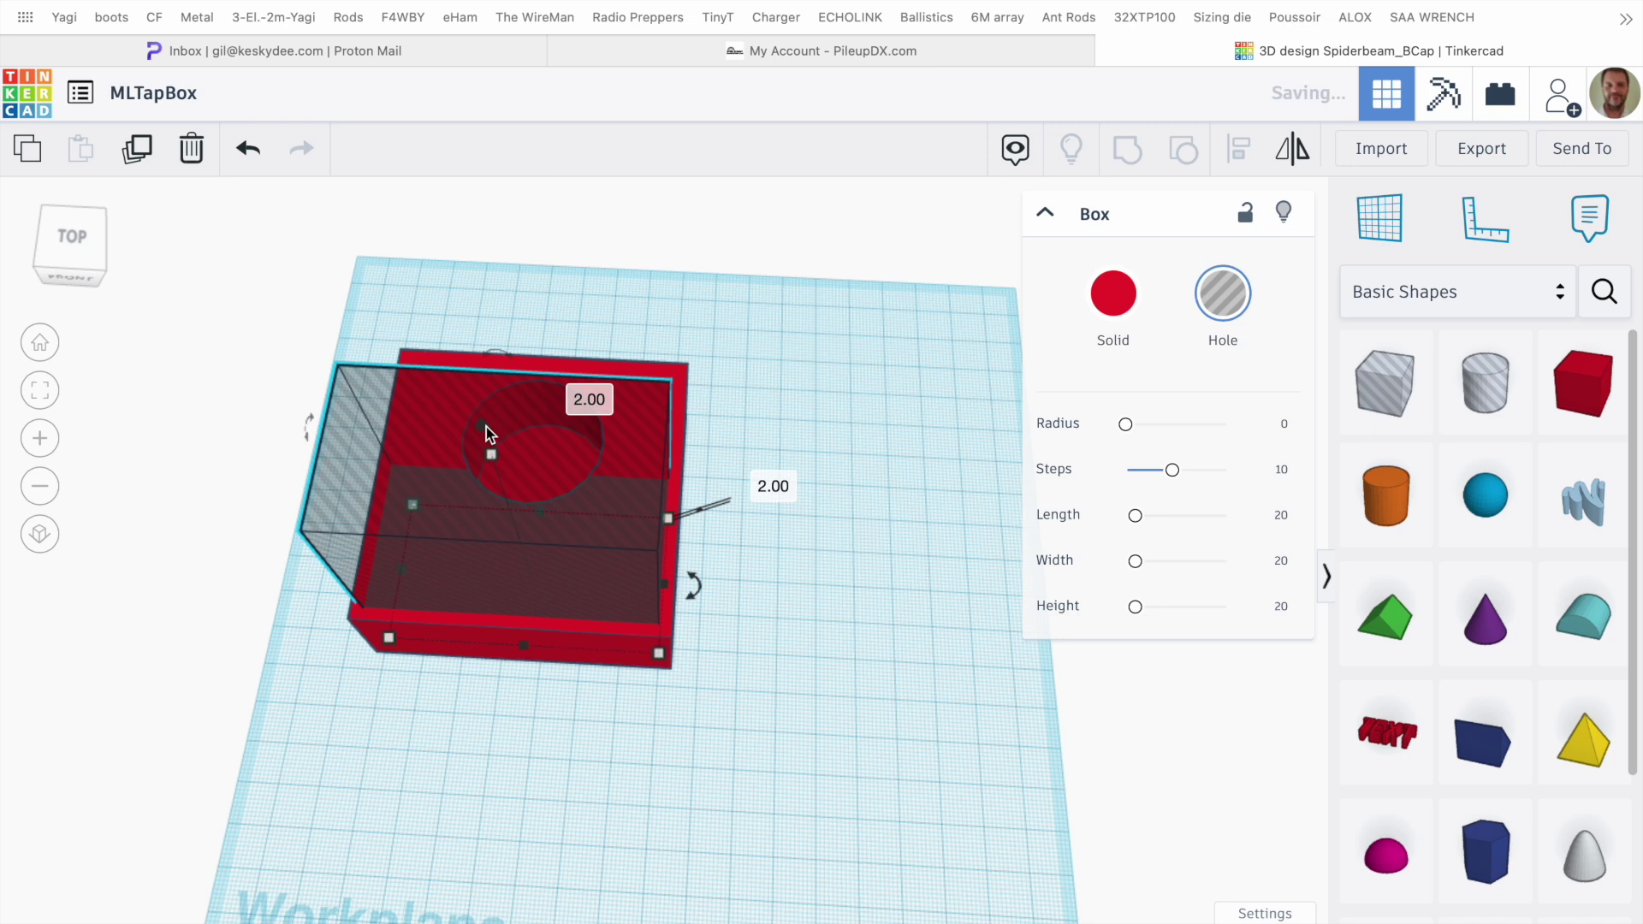
pyautogui.click(763, 630)
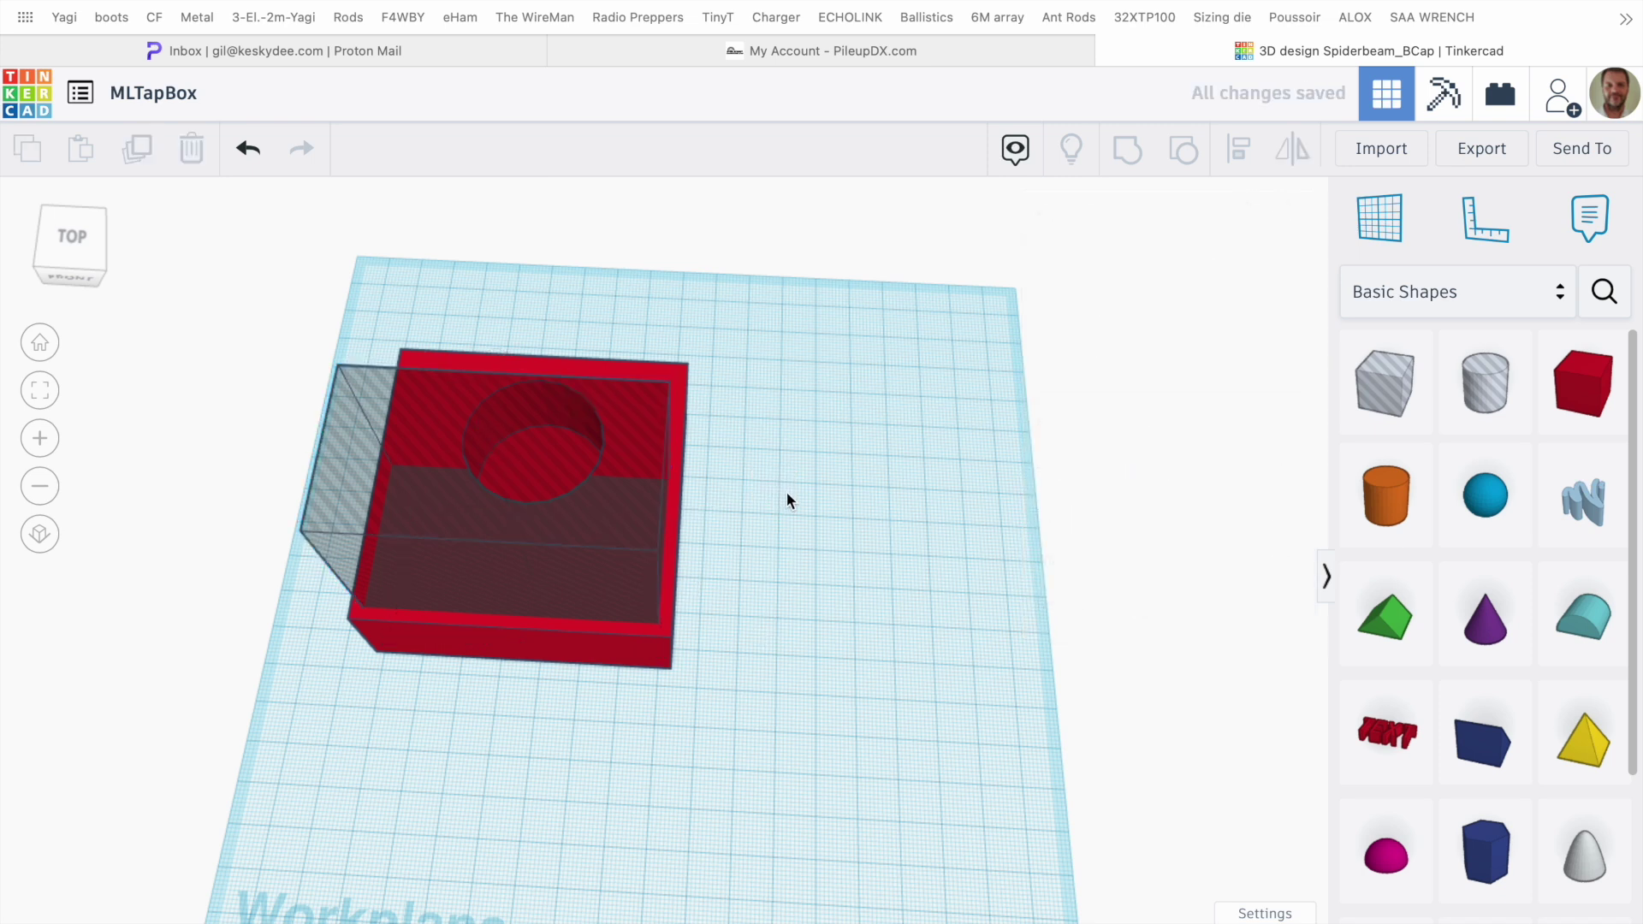
pyautogui.moveTo(671, 741); pyautogui.dragTo(485, 787)
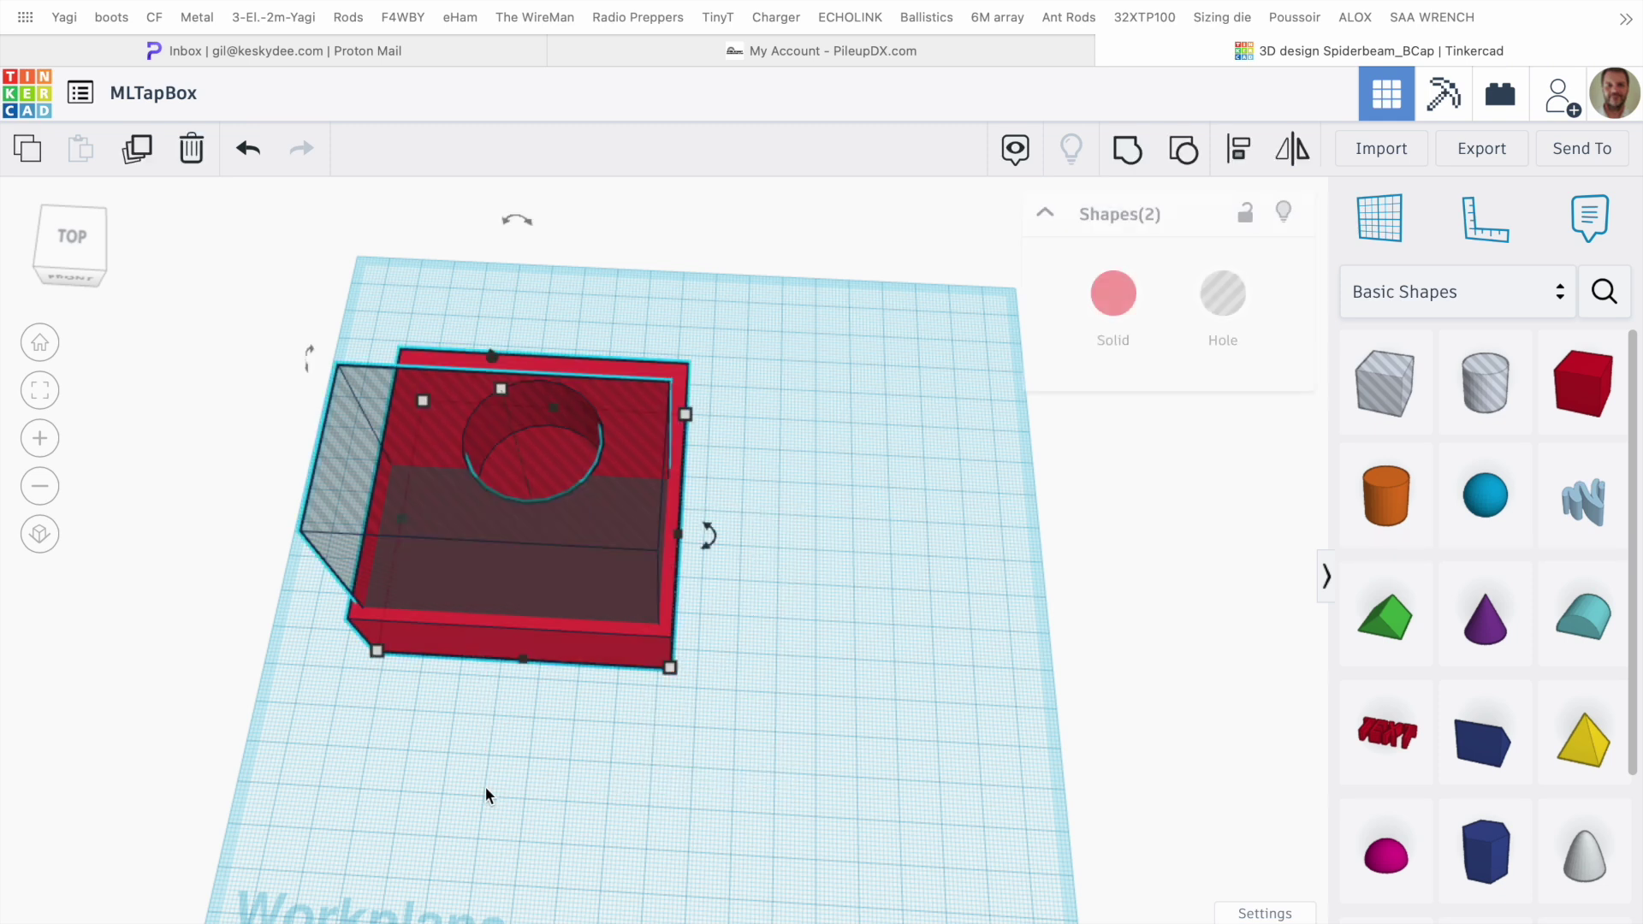
pyautogui.click(1119, 159)
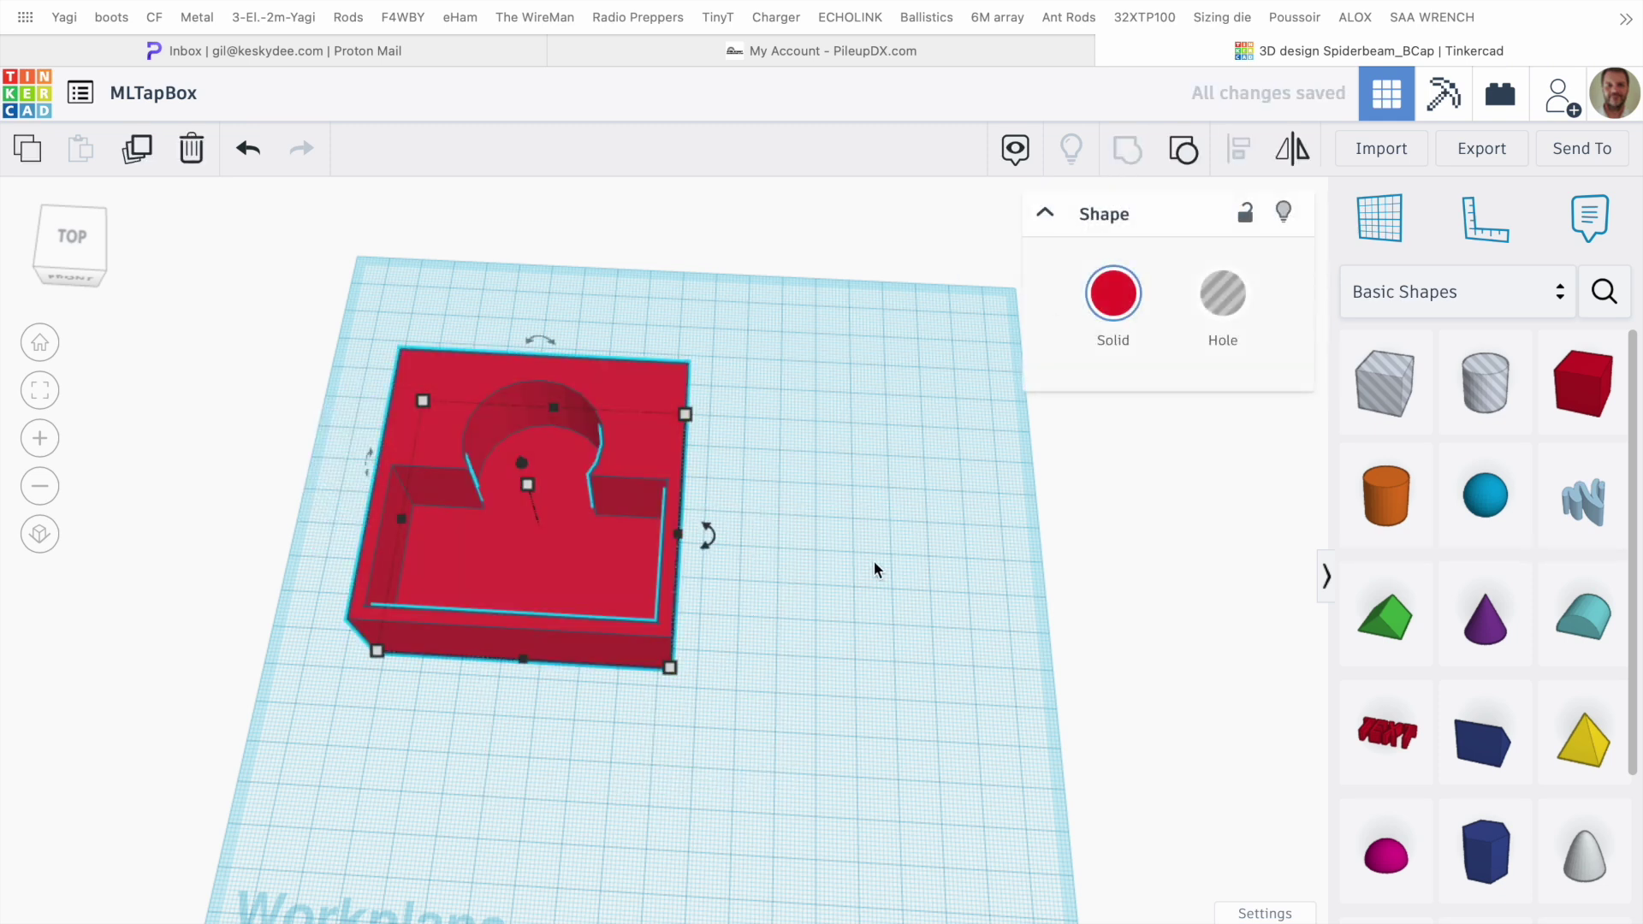
# Widen the box hole over the right half and group to cut that half away
pyautogui.click(886, 587)
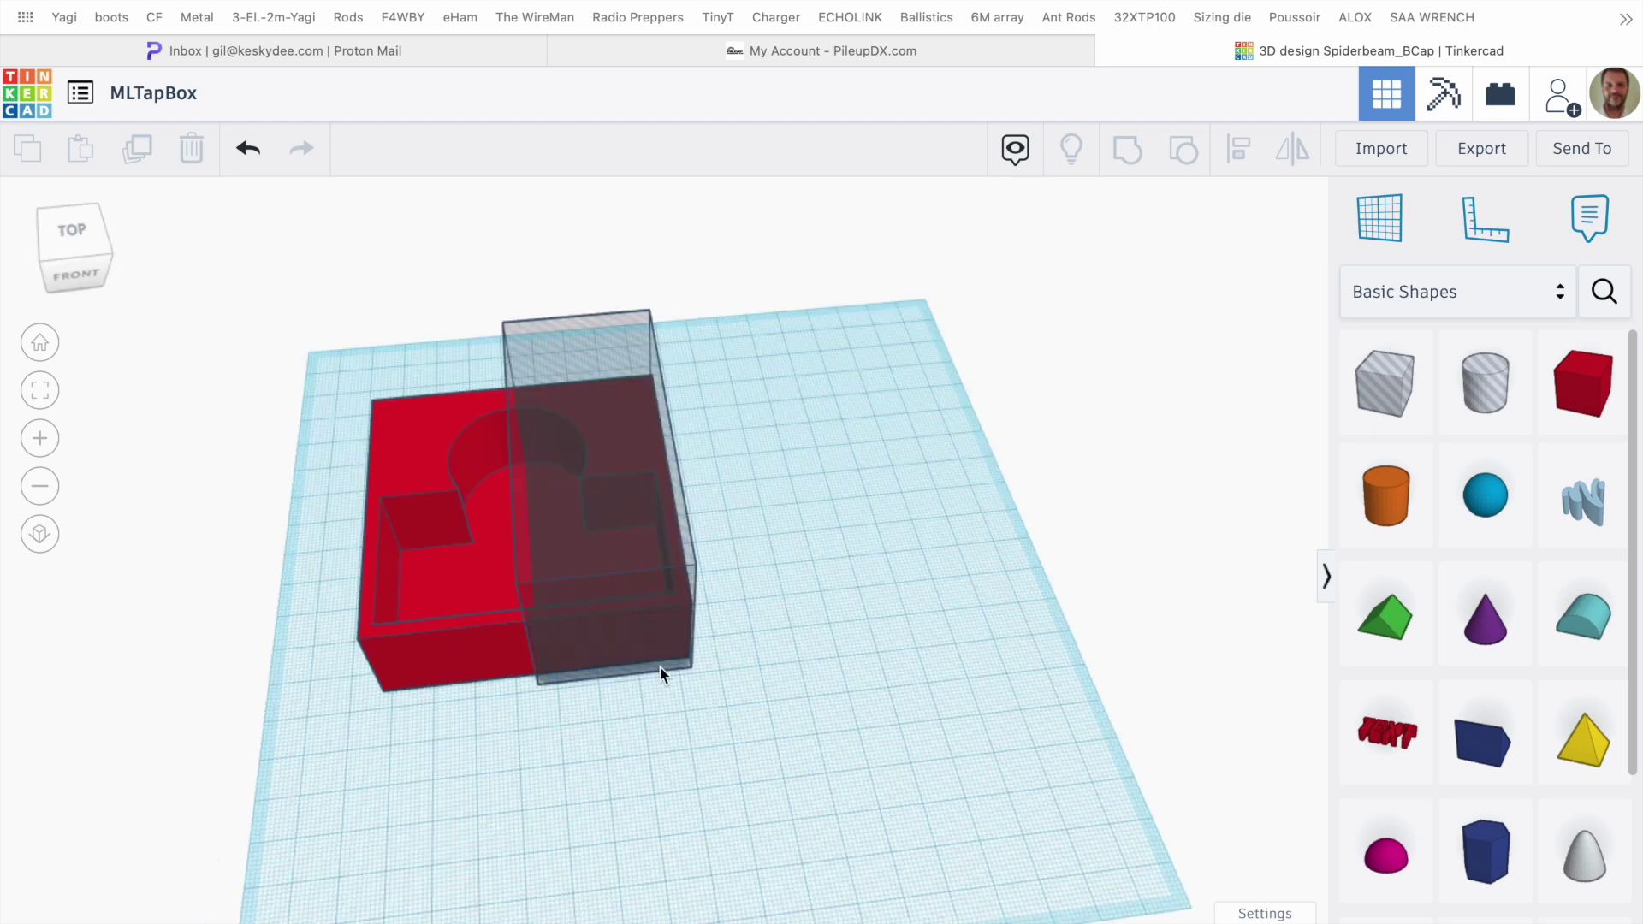
pyautogui.click(660, 666)
pyautogui.moveTo(694, 669); pyautogui.dragTo(752, 664)
pyautogui.click(471, 785)
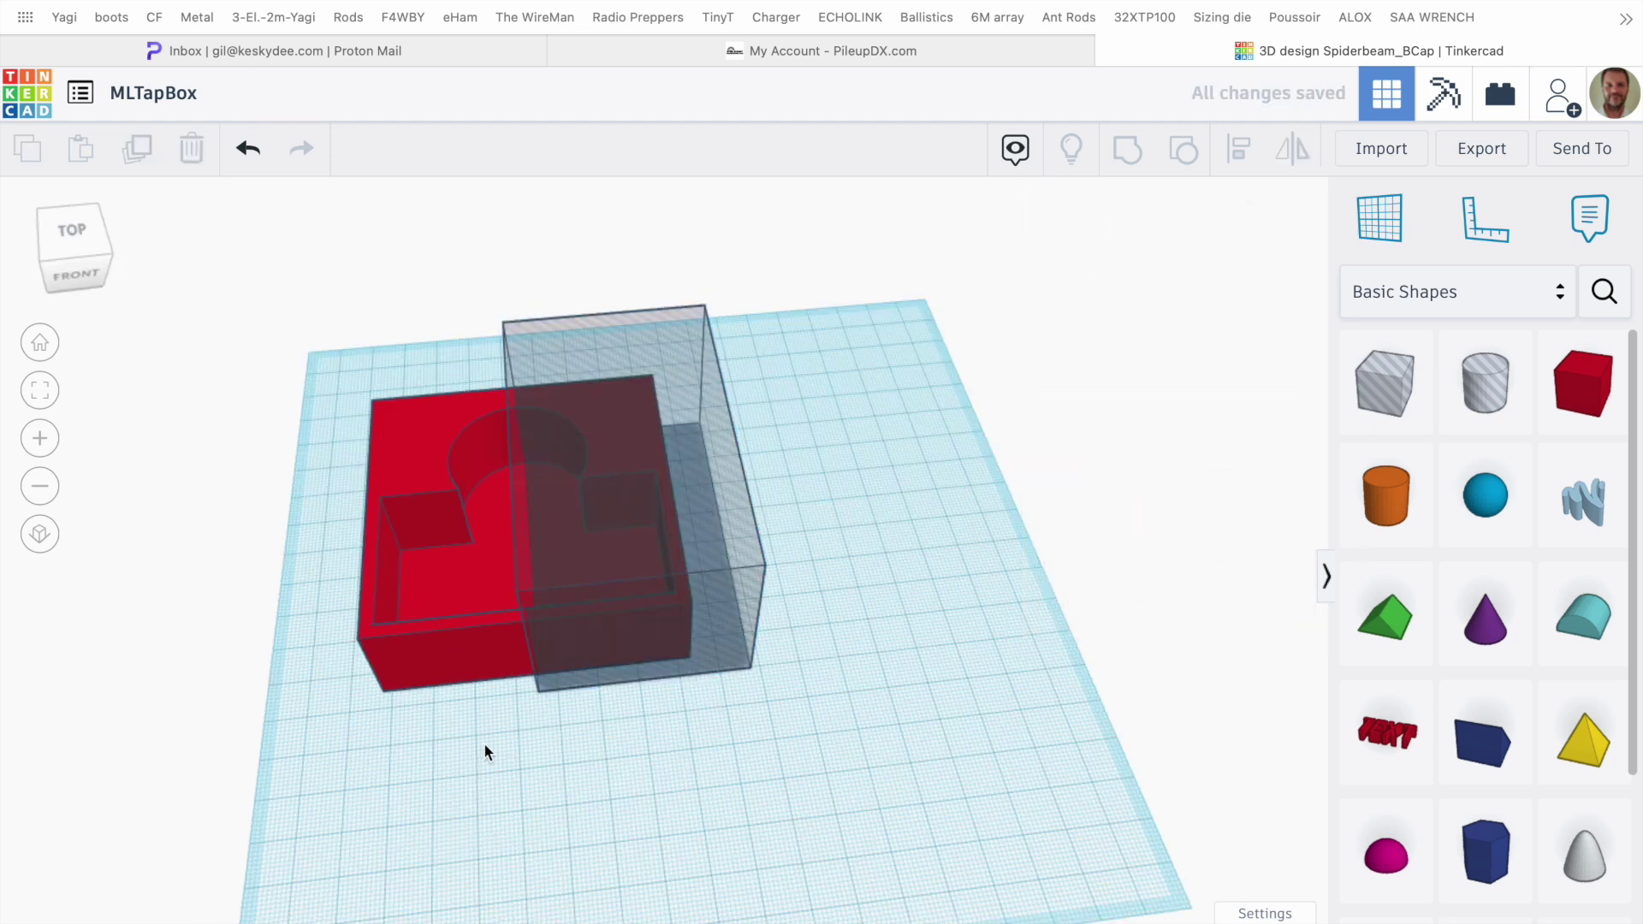
pyautogui.moveTo(484, 743); pyautogui.dragTo(650, 555)
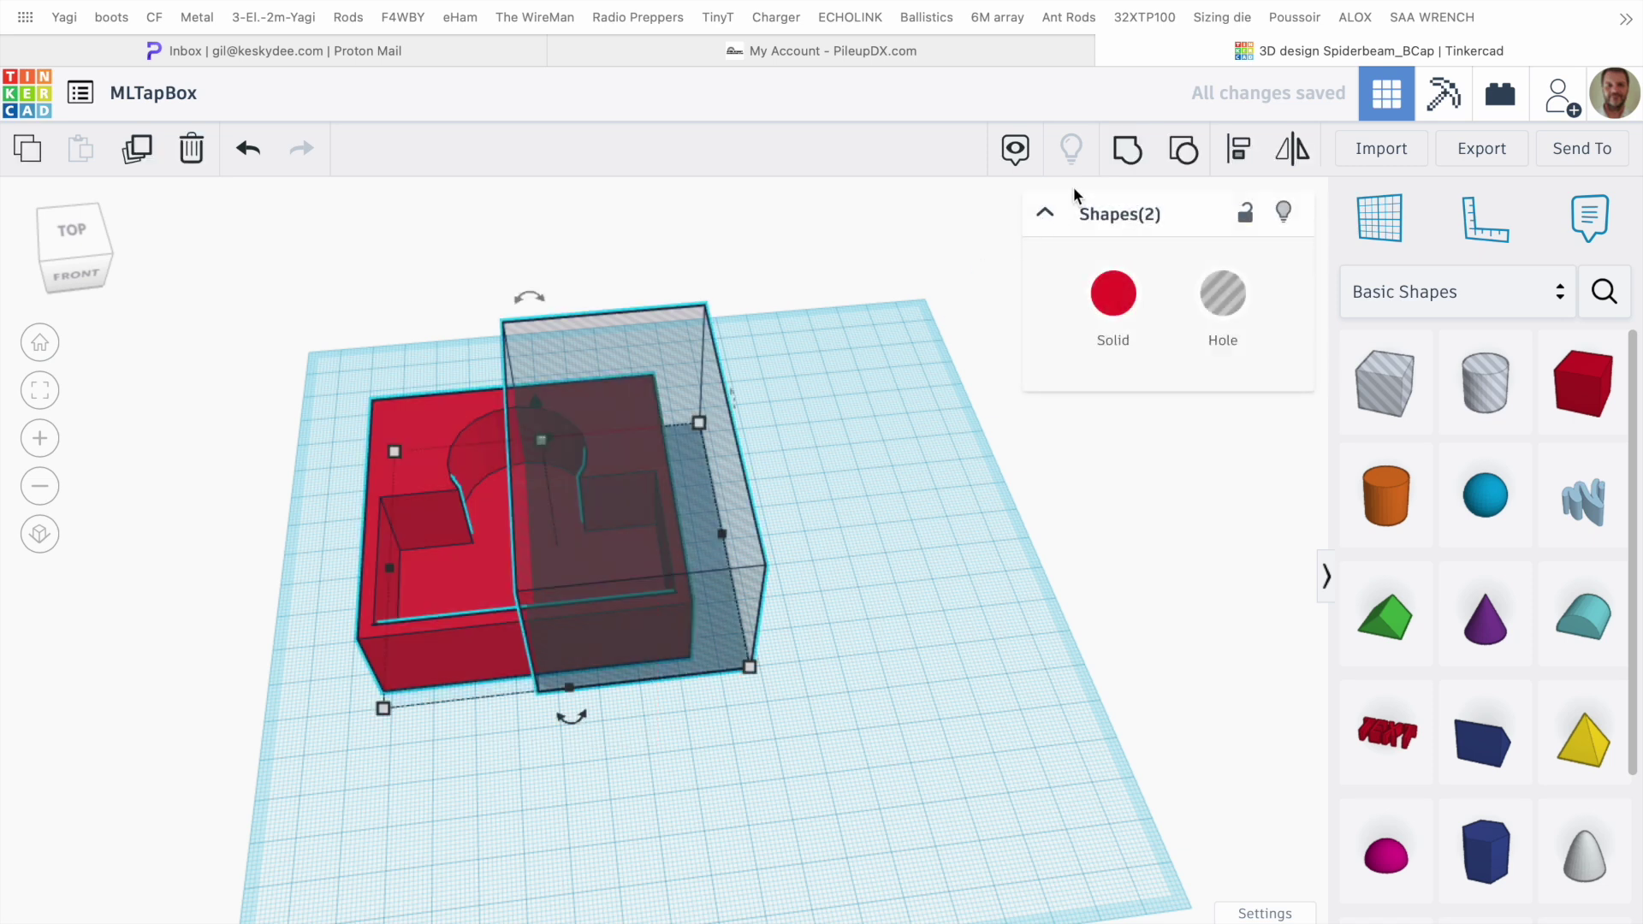
pyautogui.click(1128, 152)
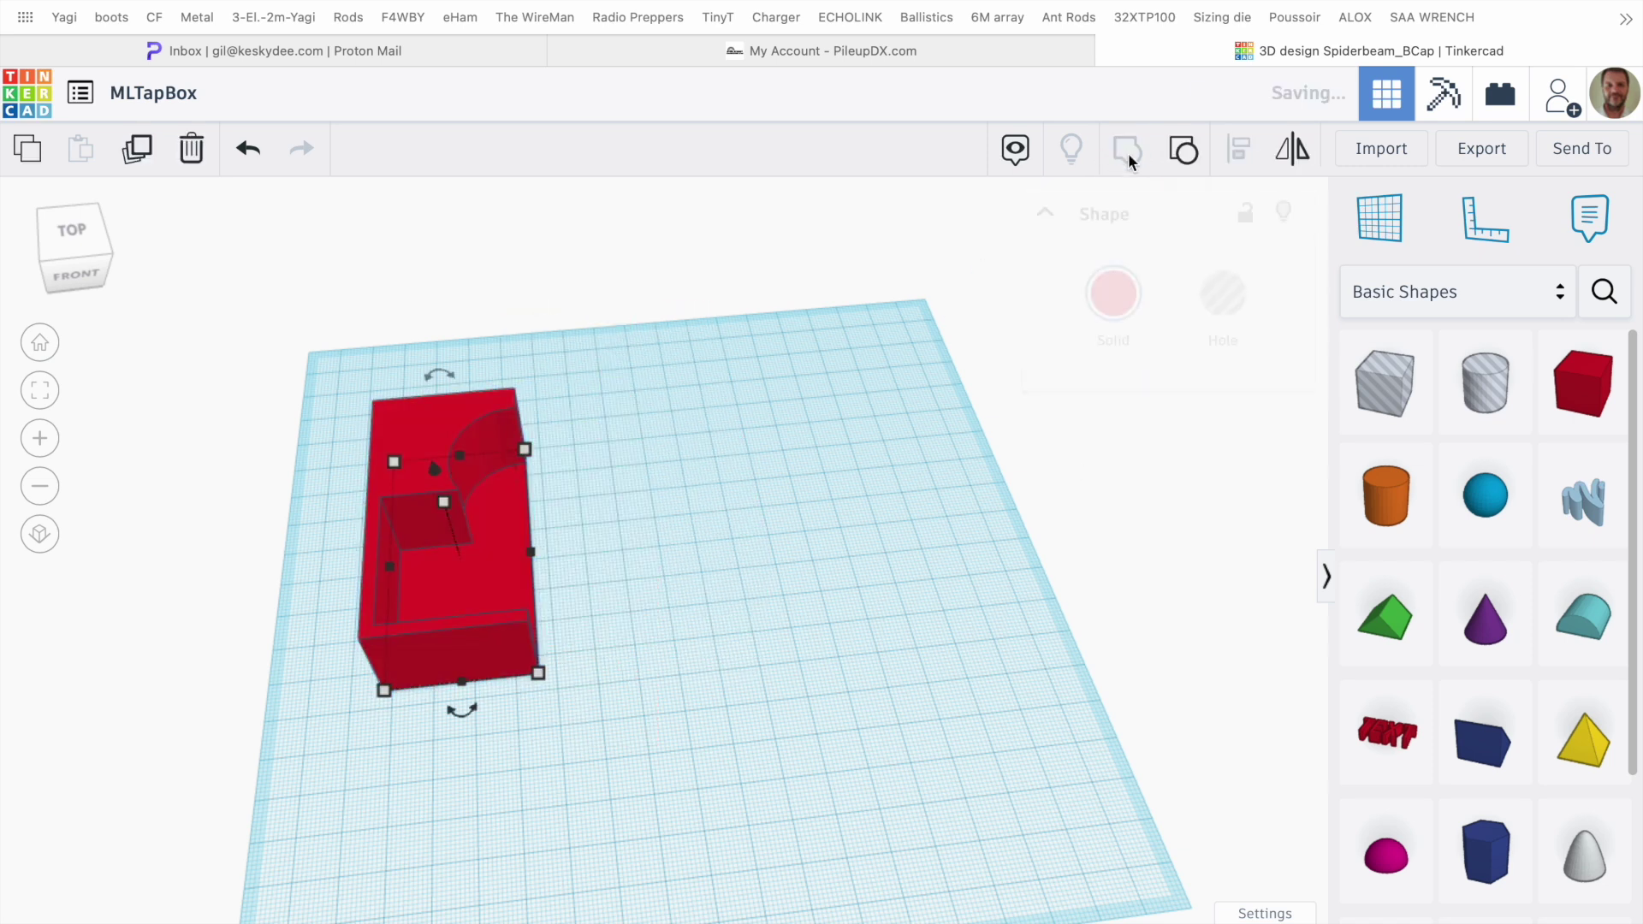
# Duplicate the remaining half, move the copy to the right, and mirror it left to right
pyautogui.click(835, 712)
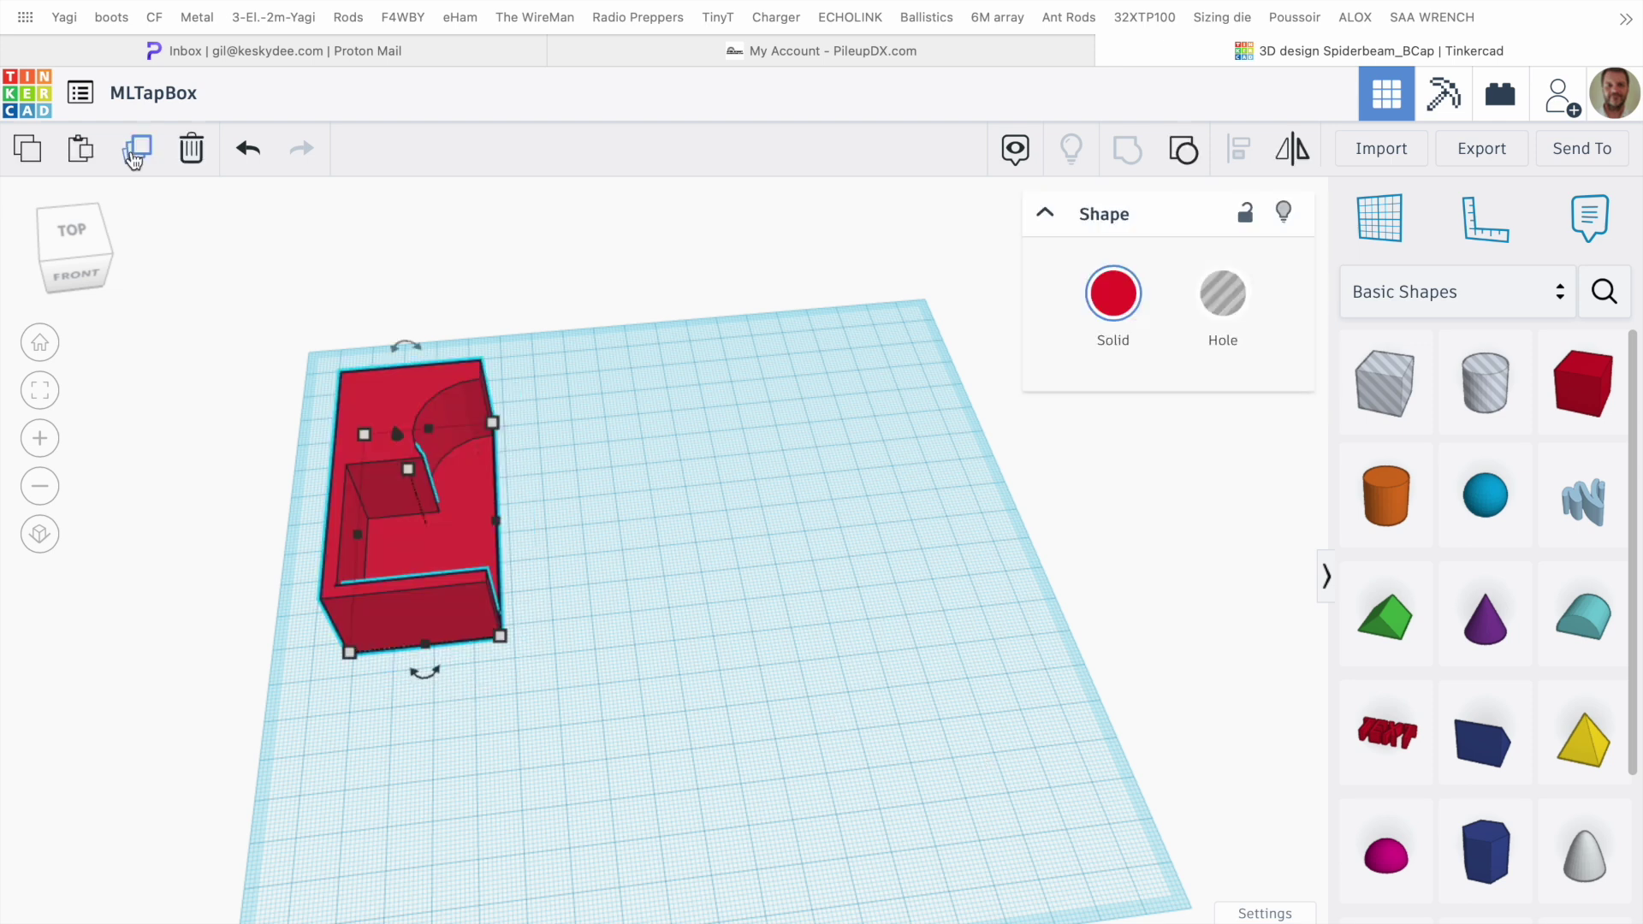
pyautogui.click(135, 152)
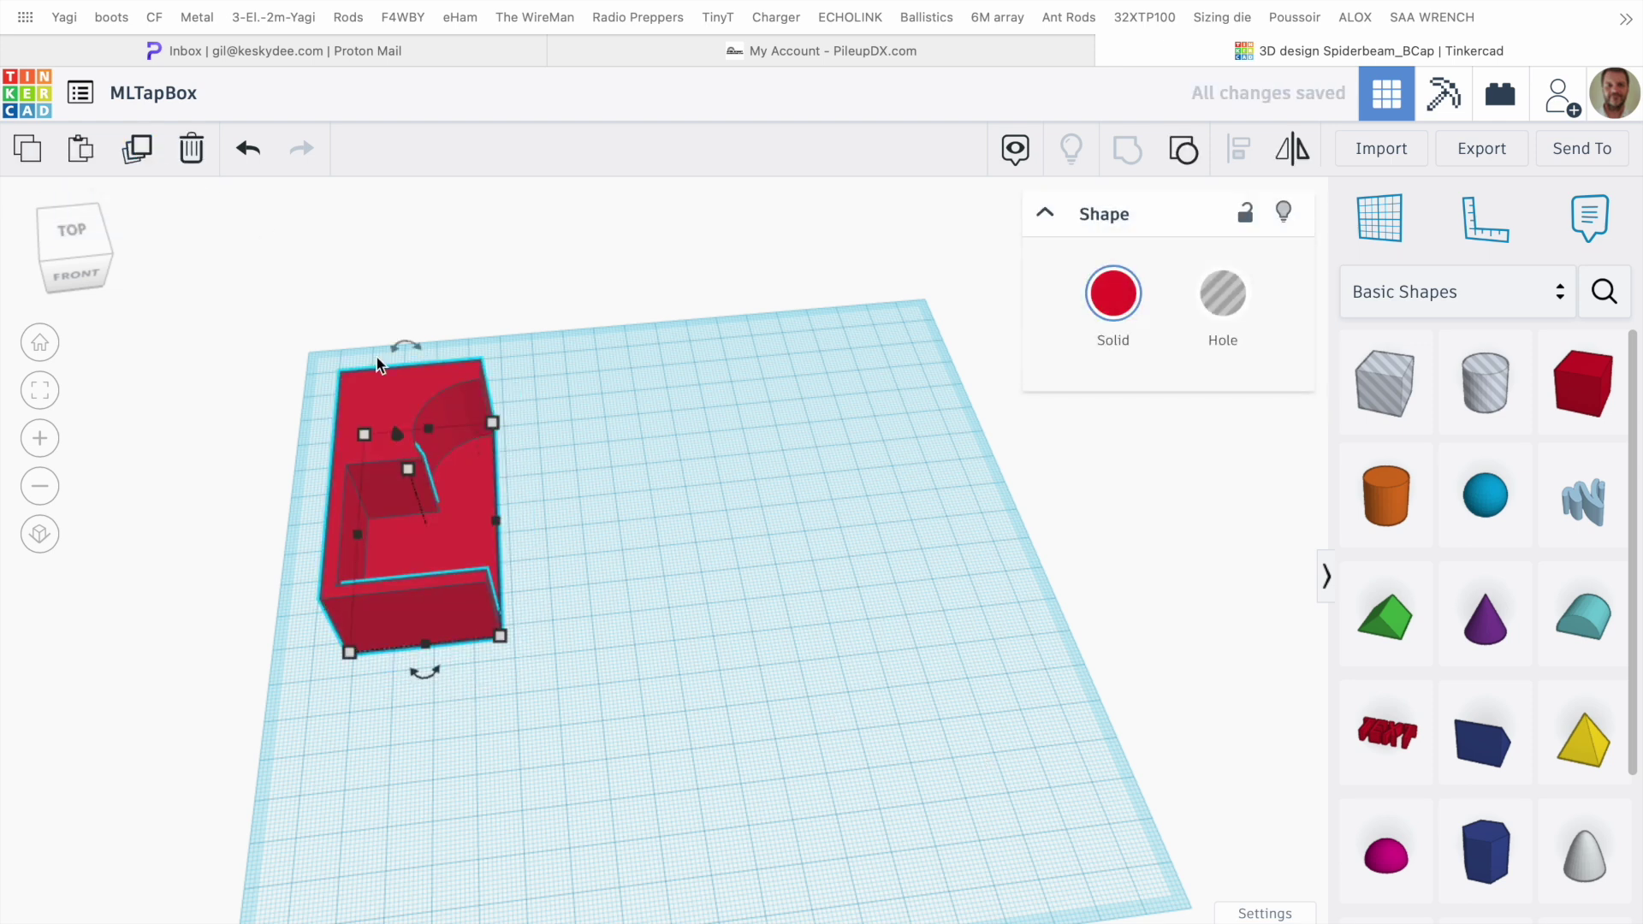
pyautogui.moveTo(391, 398); pyautogui.dragTo(550, 380)
pyautogui.click(700, 464)
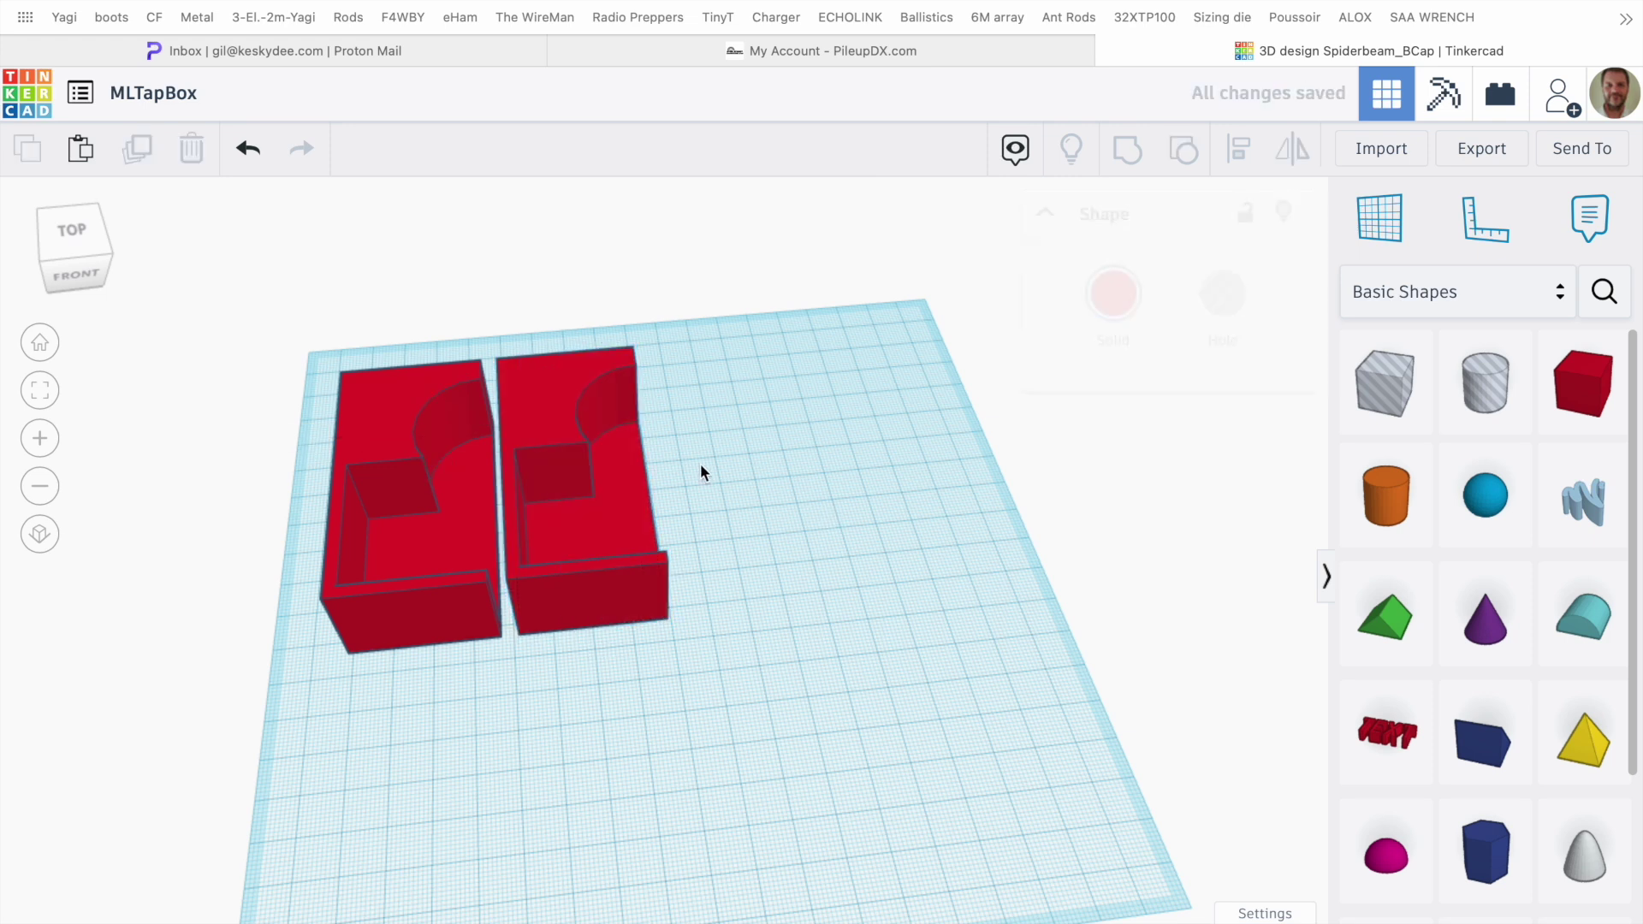
pyautogui.click(577, 419)
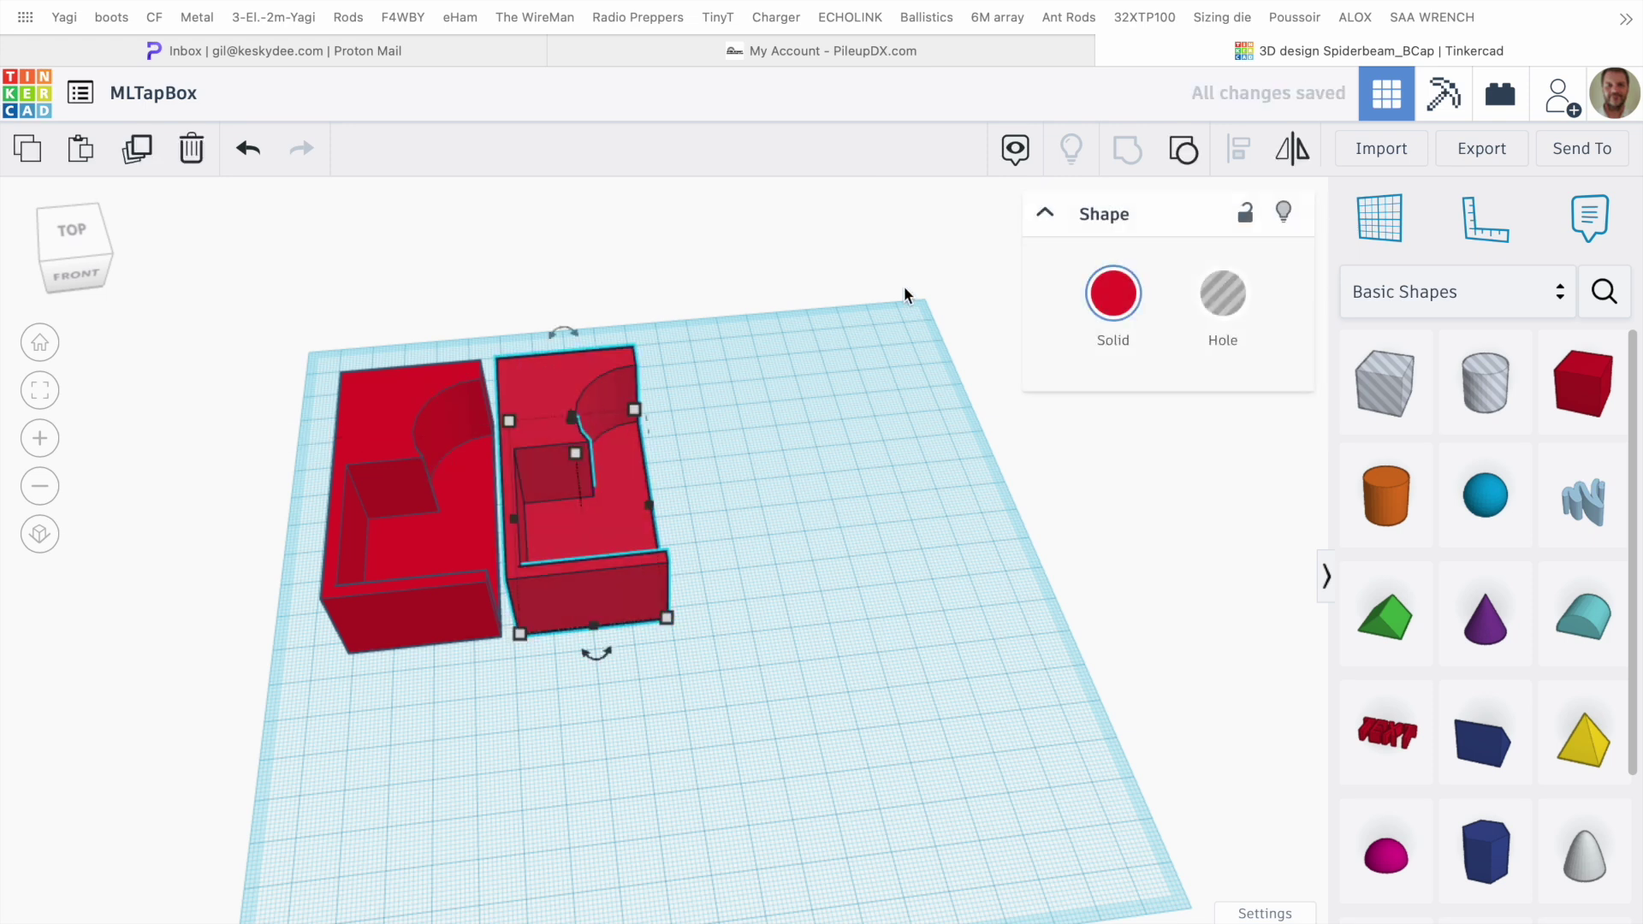
pyautogui.click(1295, 155)
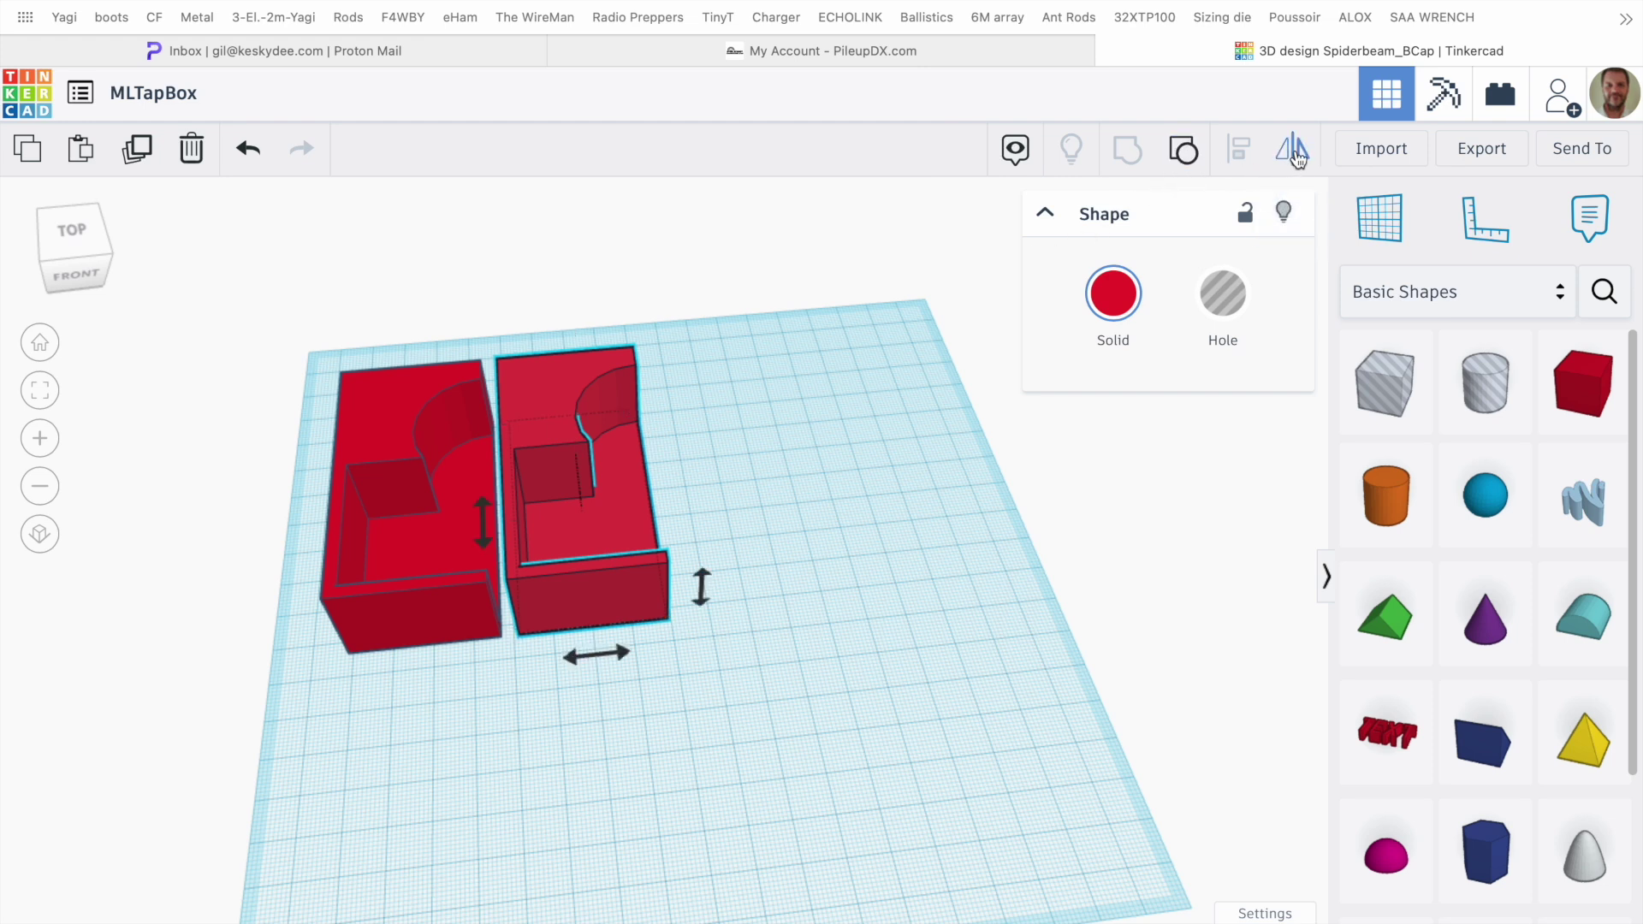
pyautogui.click(608, 653)
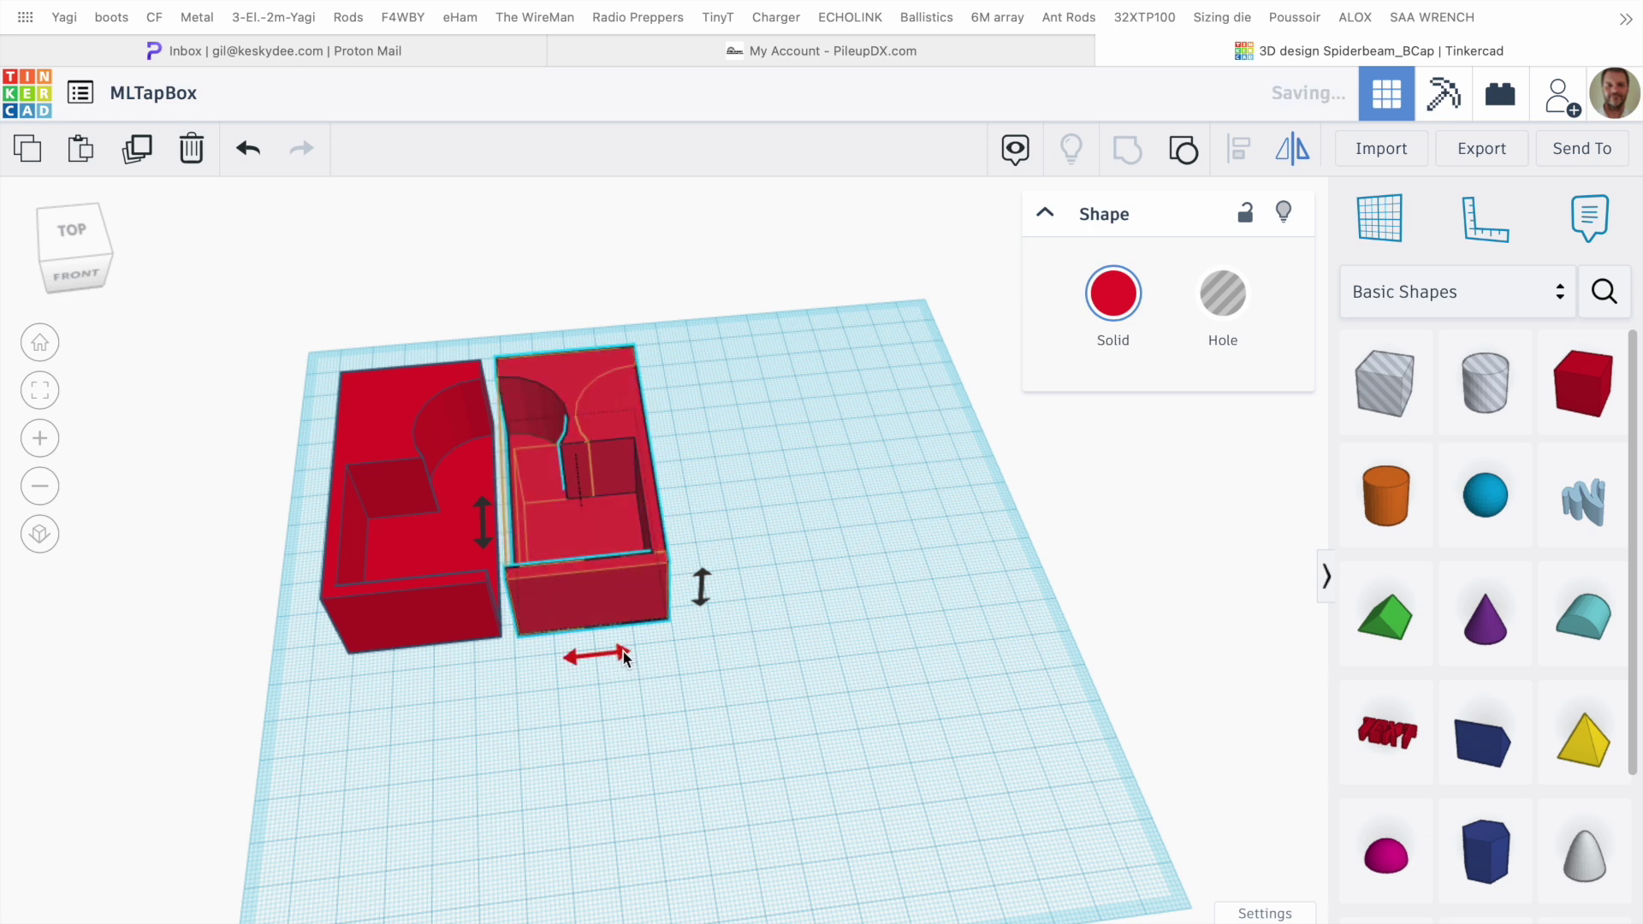
pyautogui.click(892, 625)
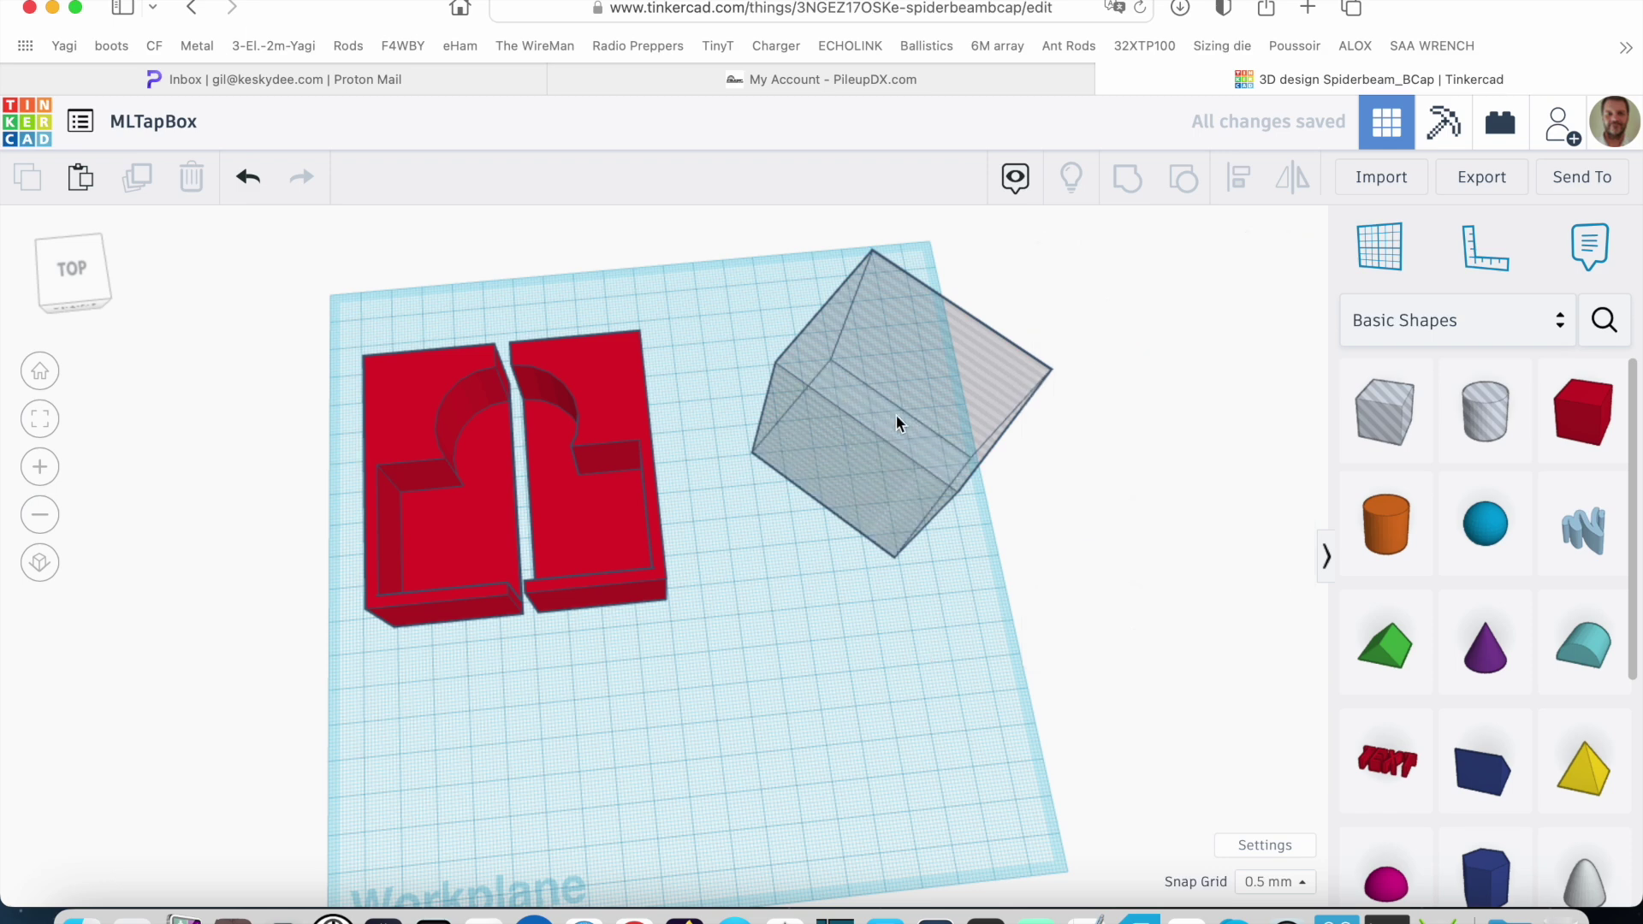
# Place the 45° hole box over the right half's corner and duplicate it toward the left half
pyautogui.moveTo(897, 418); pyautogui.dragTo(637, 323)
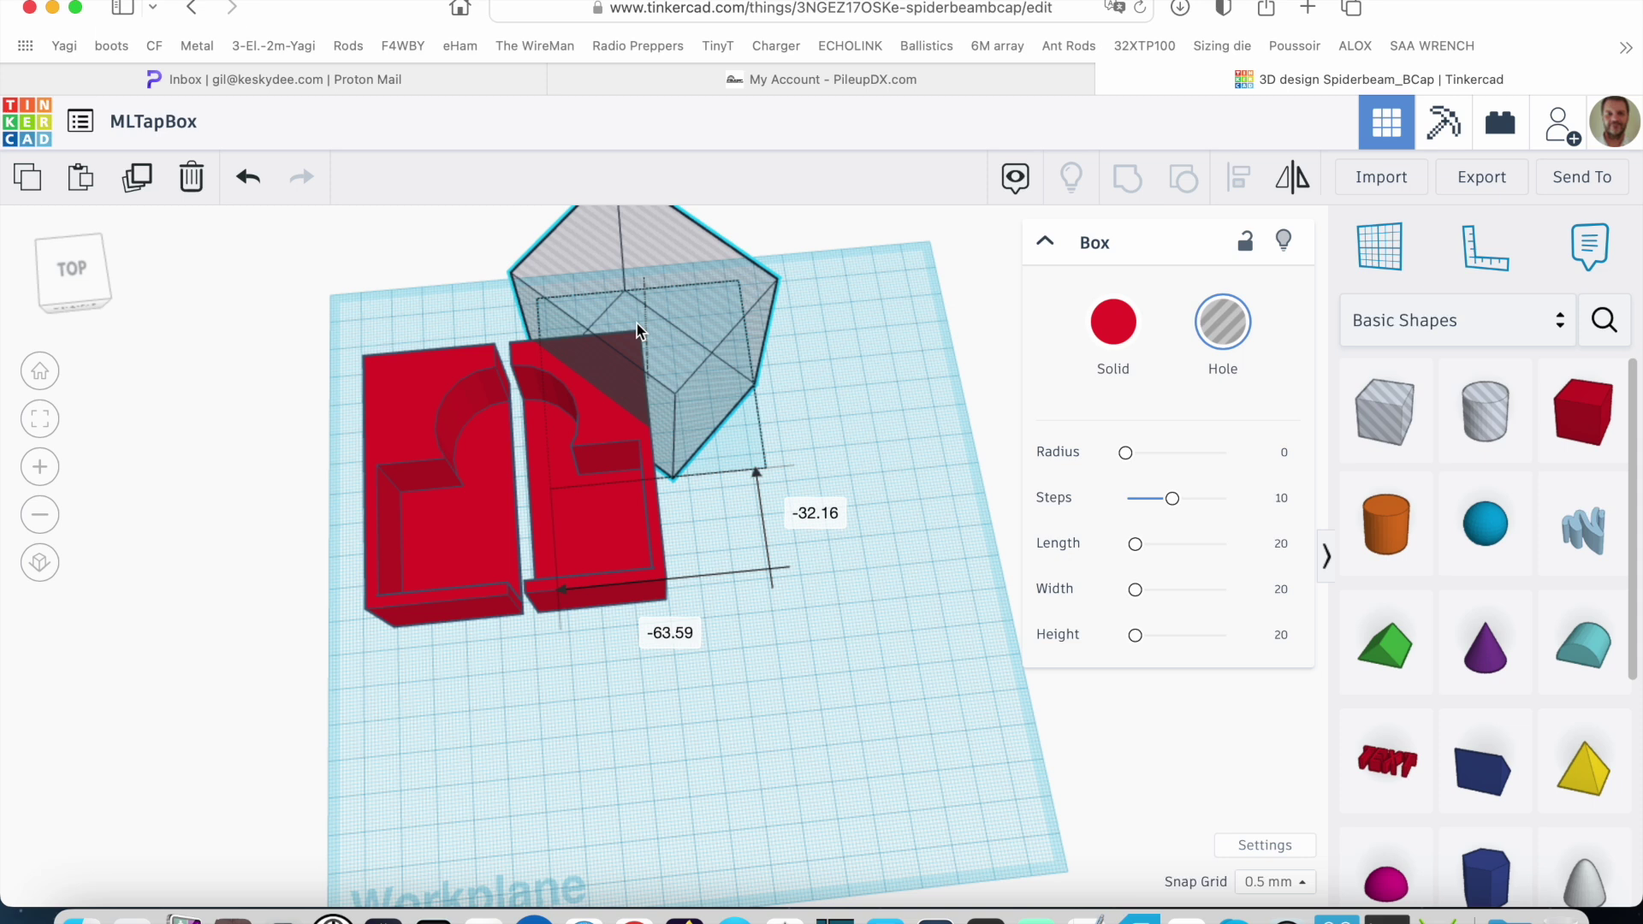
pyautogui.moveTo(636, 323); pyautogui.dragTo(637, 323)
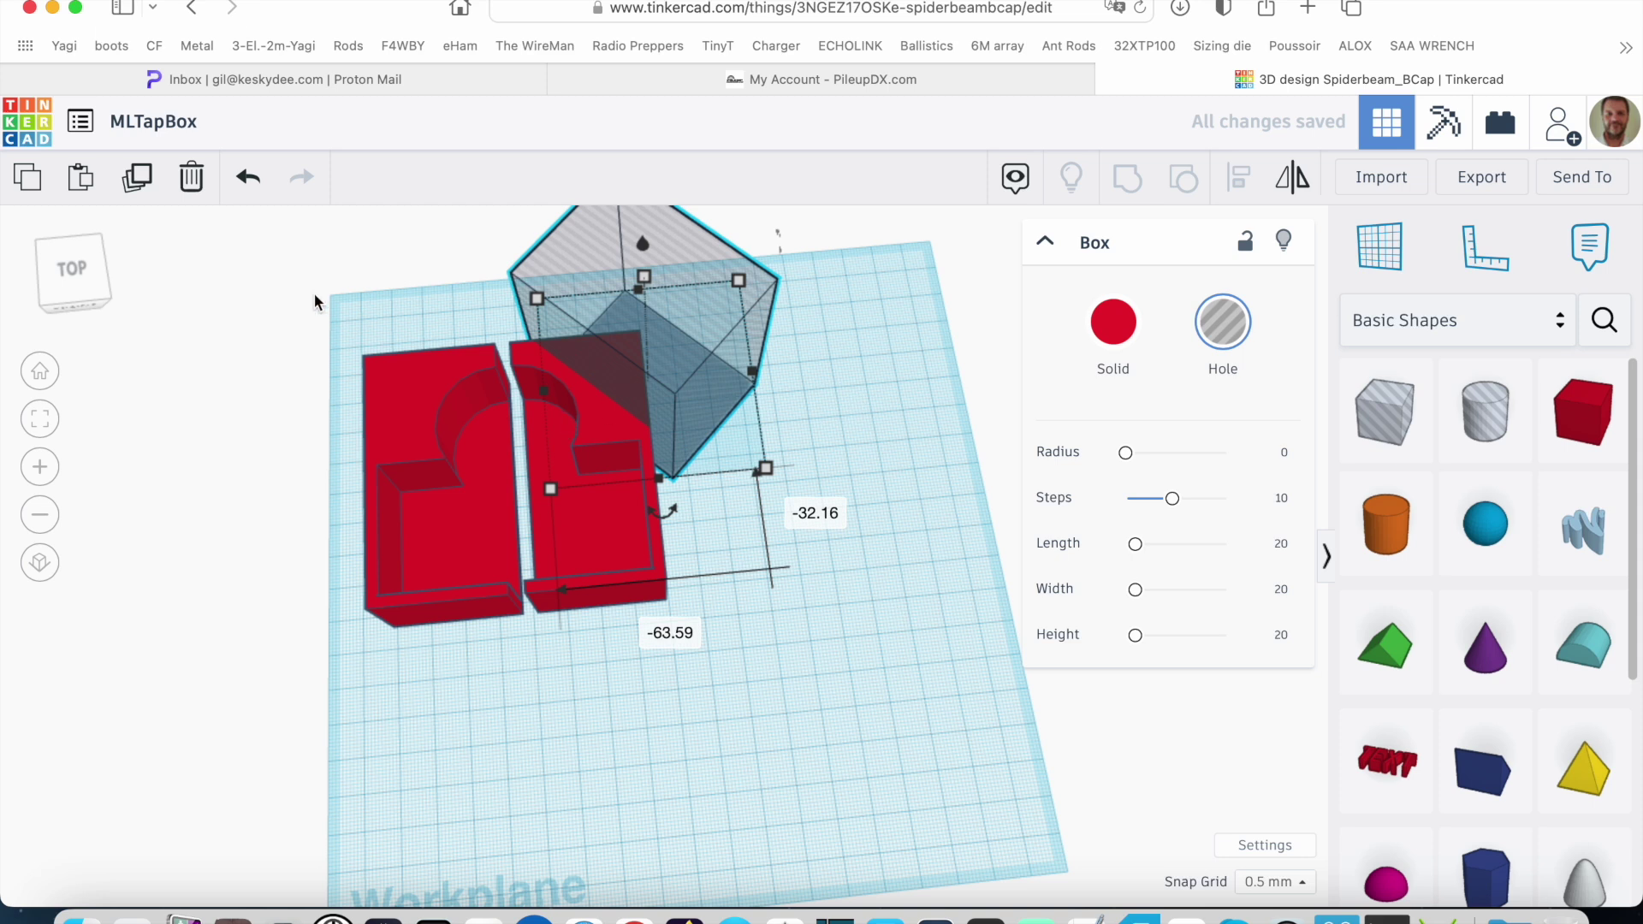
pyautogui.click(137, 177)
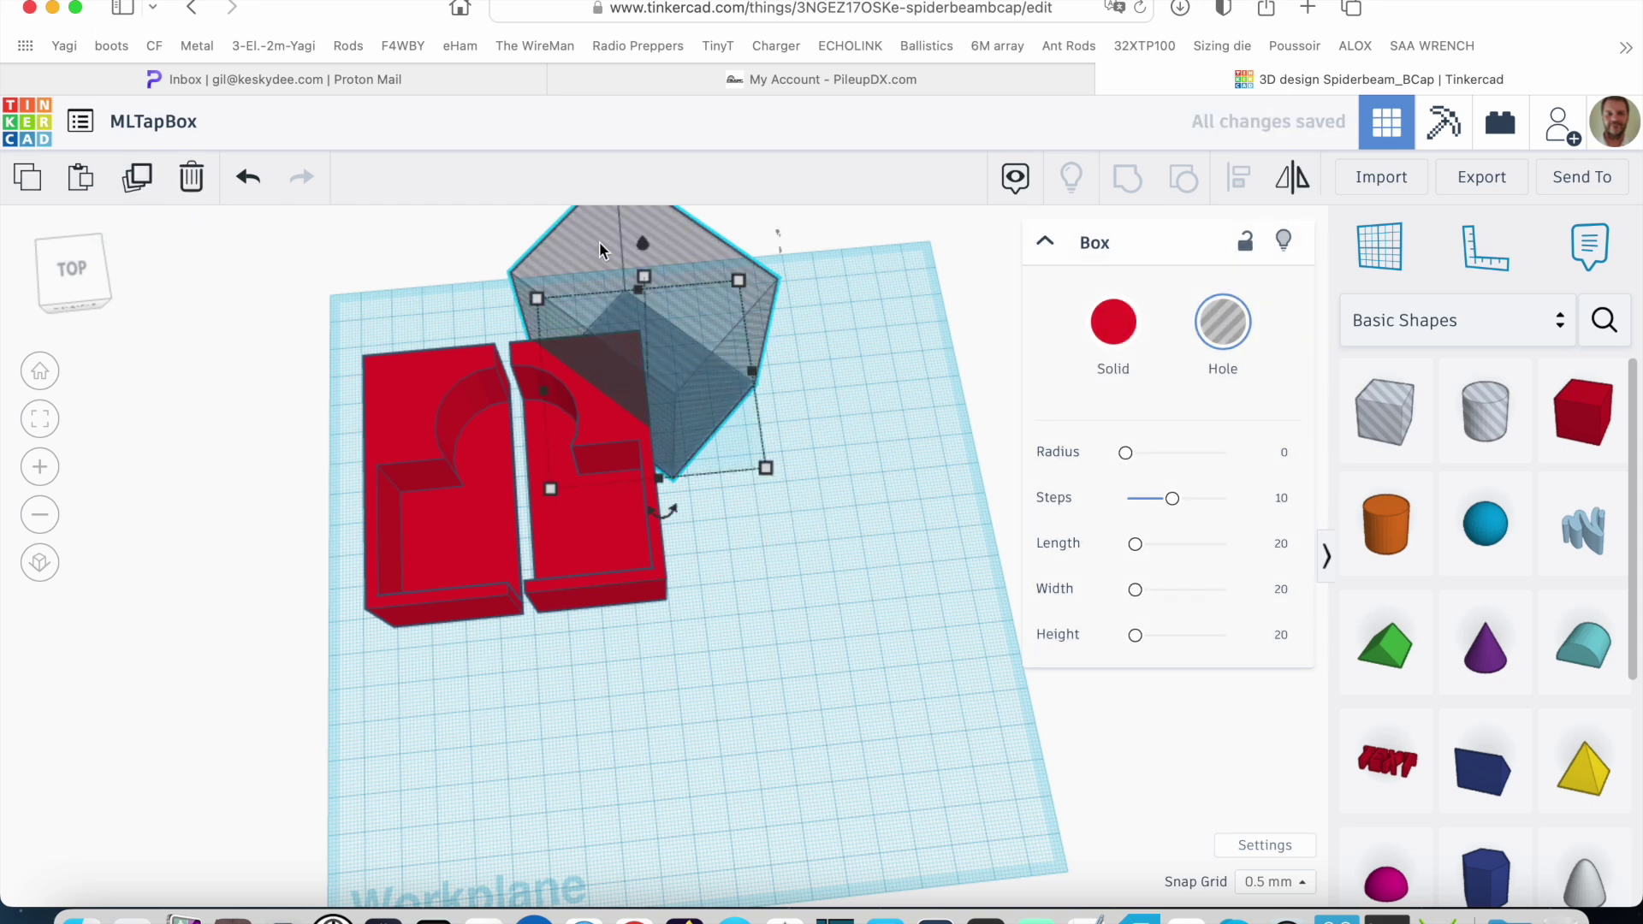
pyautogui.moveTo(624, 259); pyautogui.dragTo(361, 306)
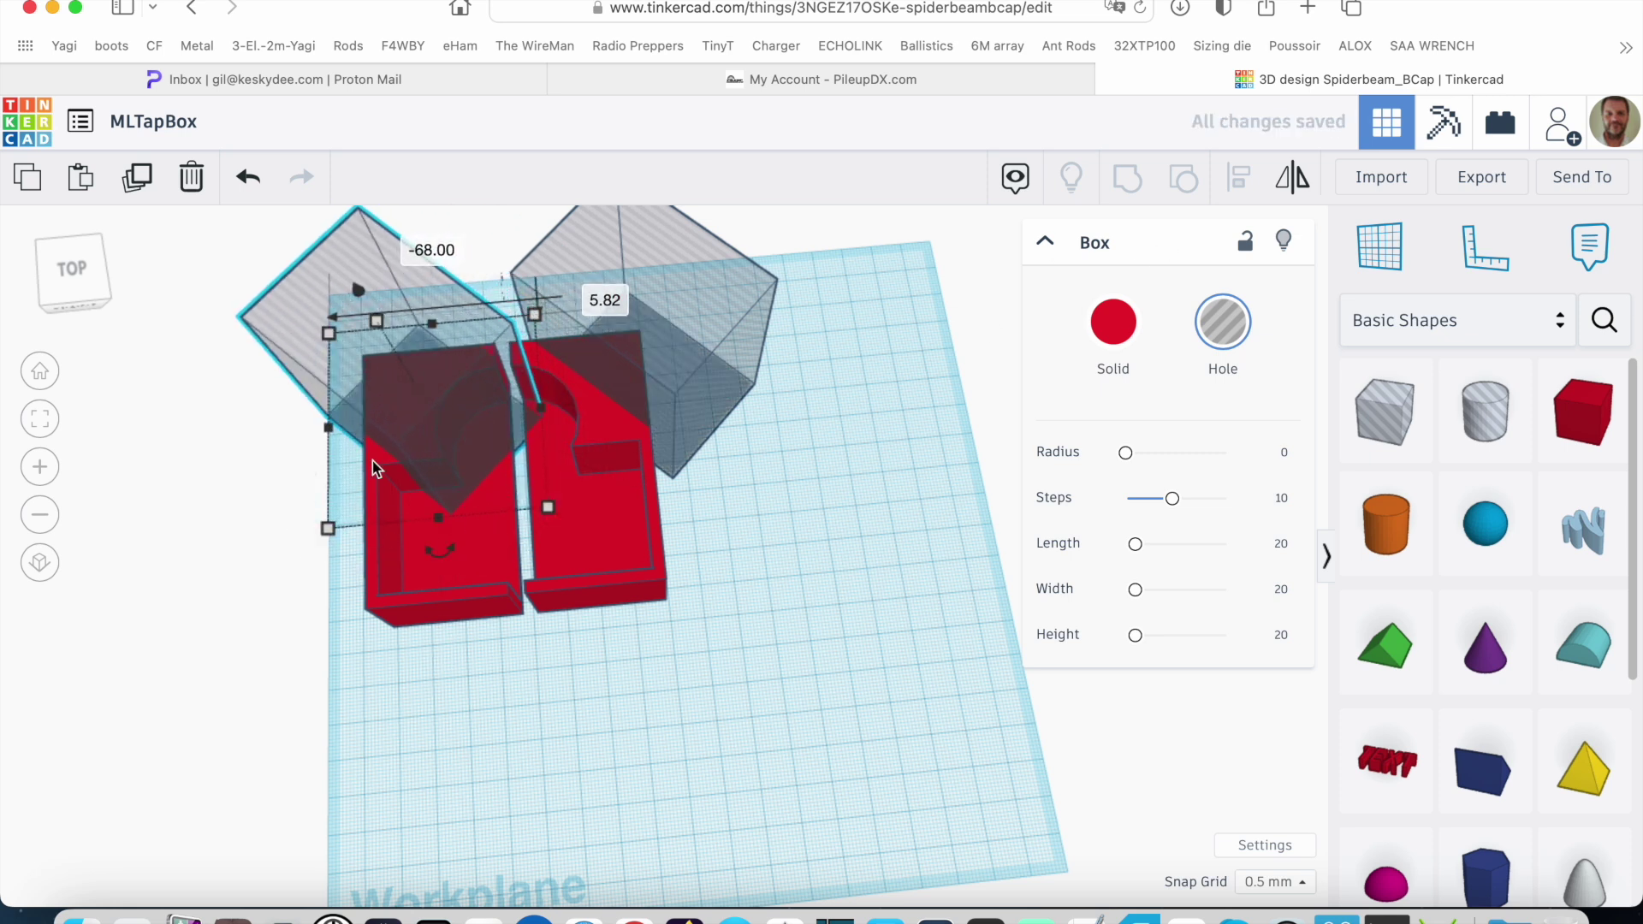
# Mirror the copied hole box and position it over the left half's back corner
pyautogui.moveTo(432, 552); pyautogui.dragTo(430, 554)
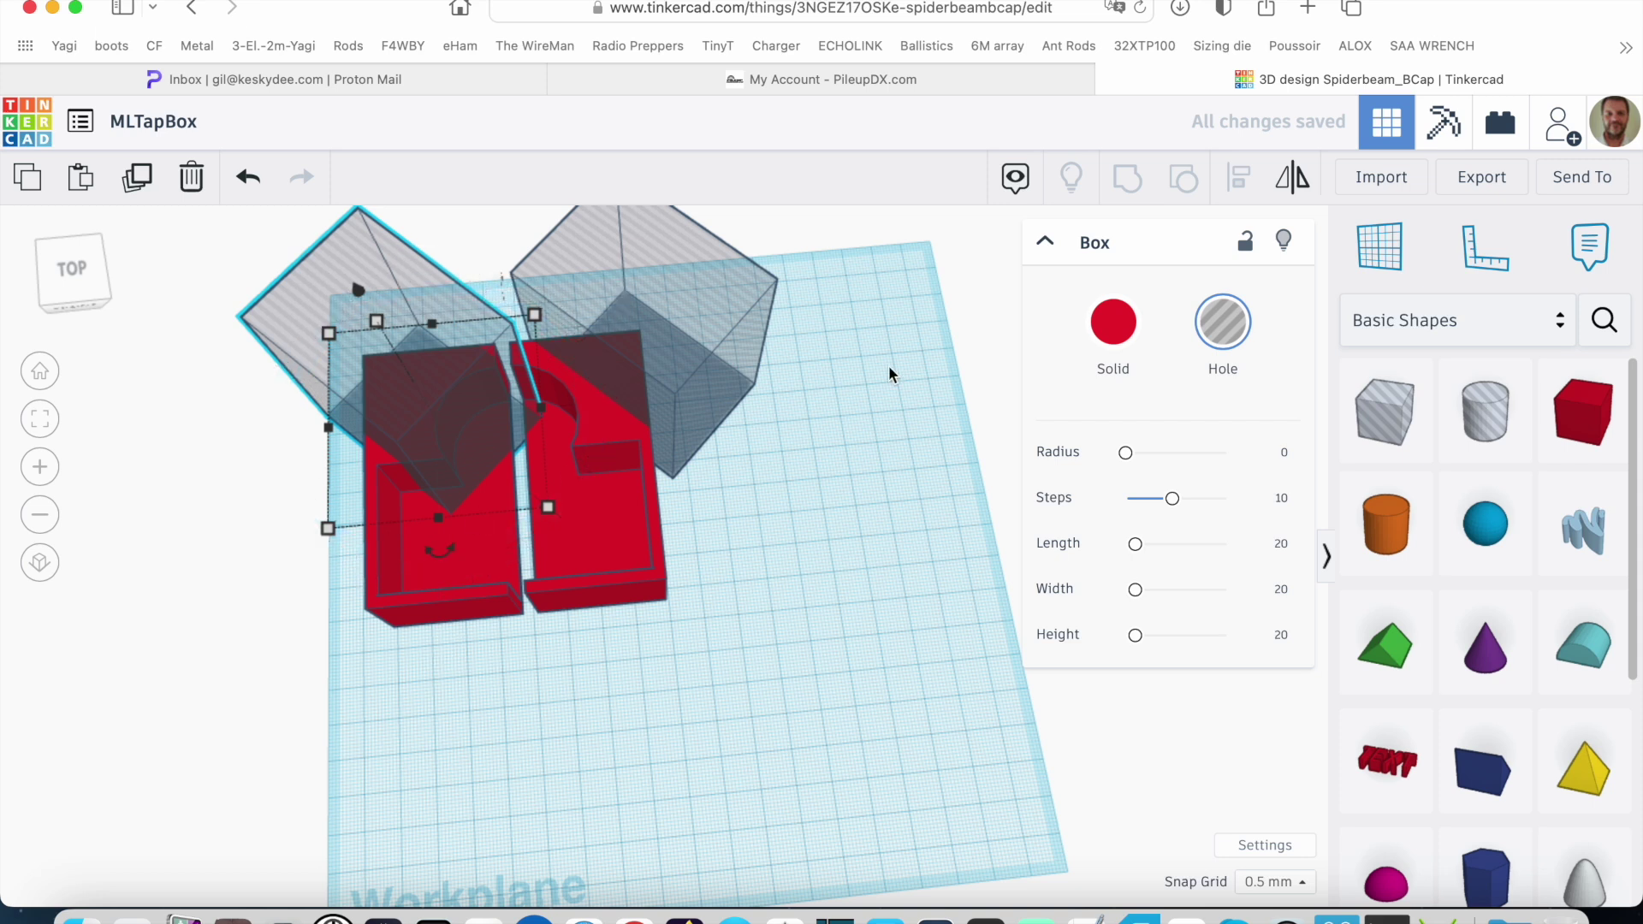
pyautogui.click(1295, 183)
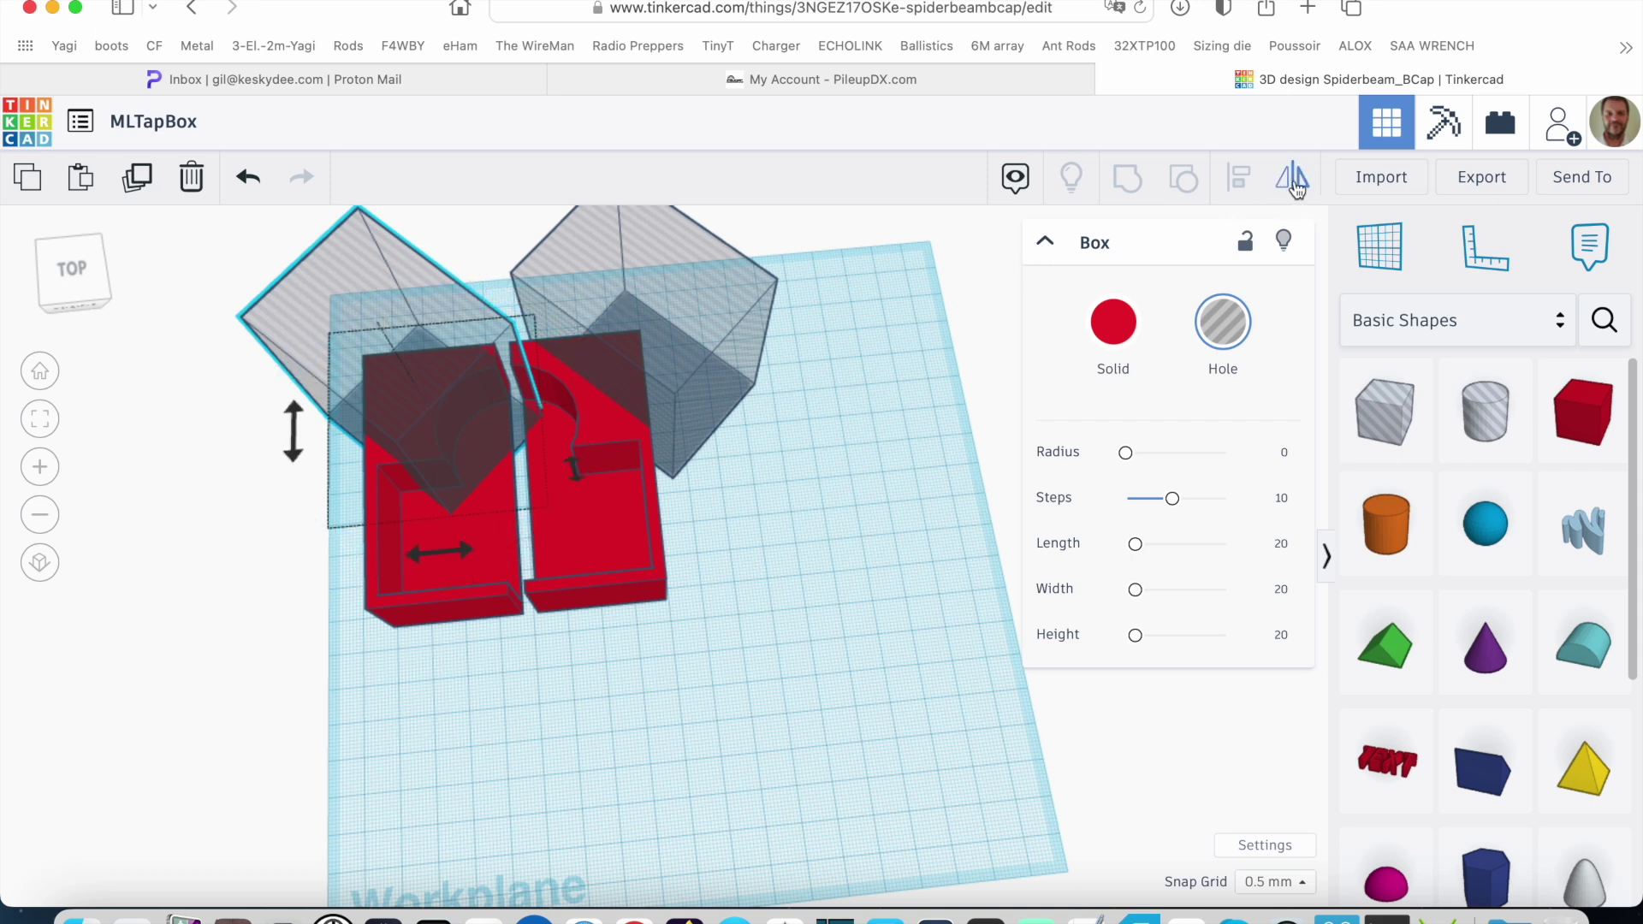
pyautogui.click(459, 552)
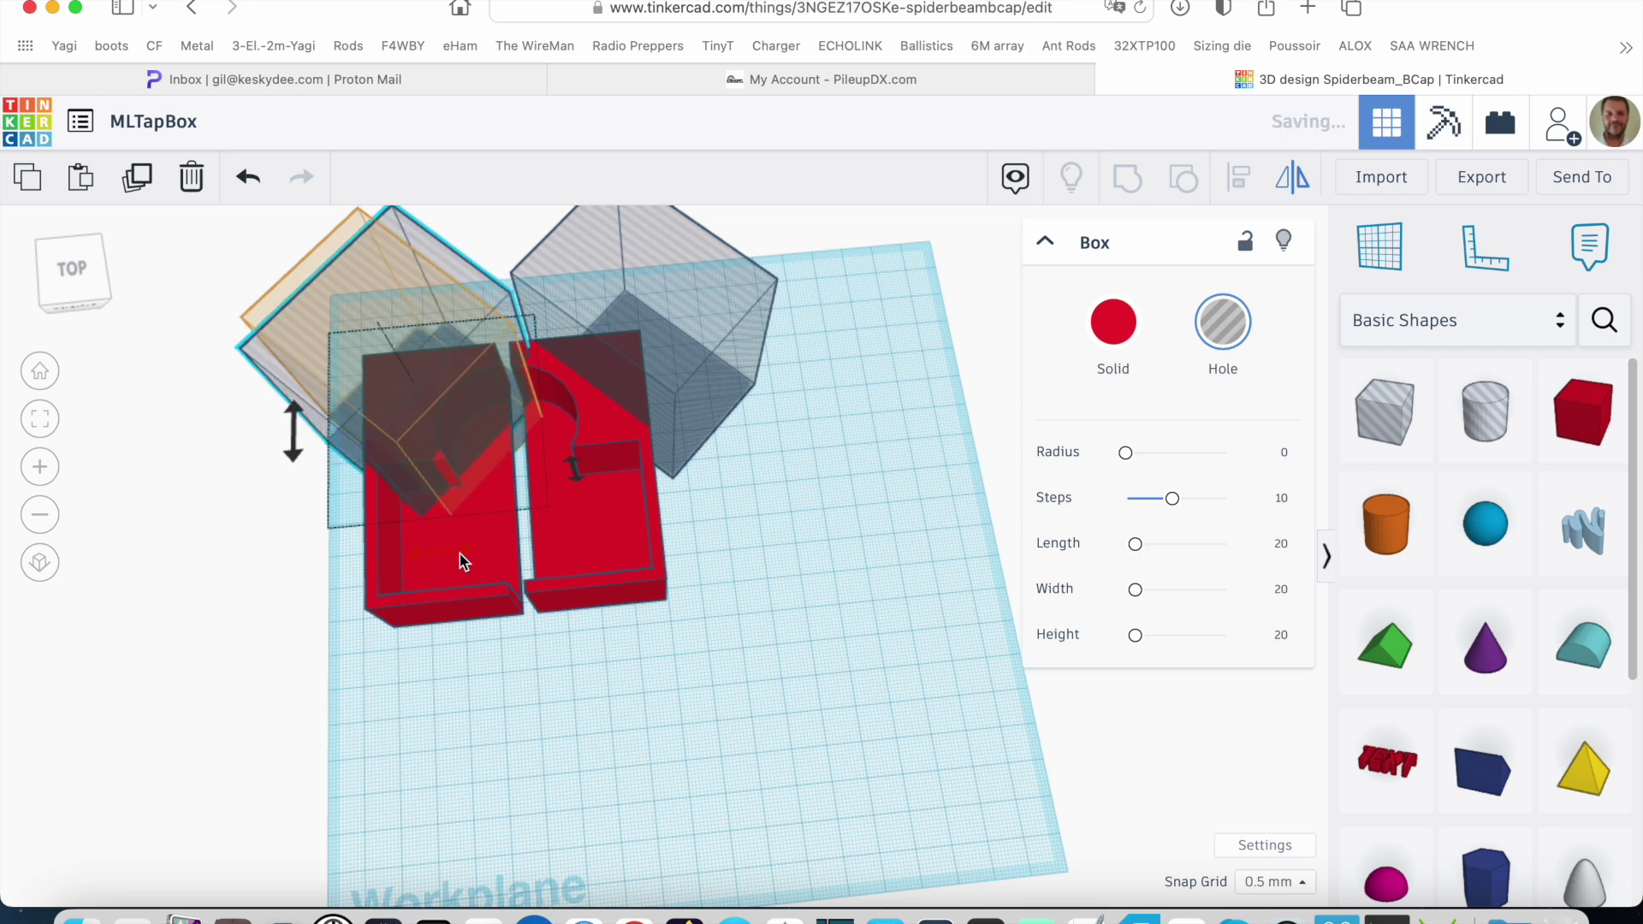
pyautogui.click(548, 476)
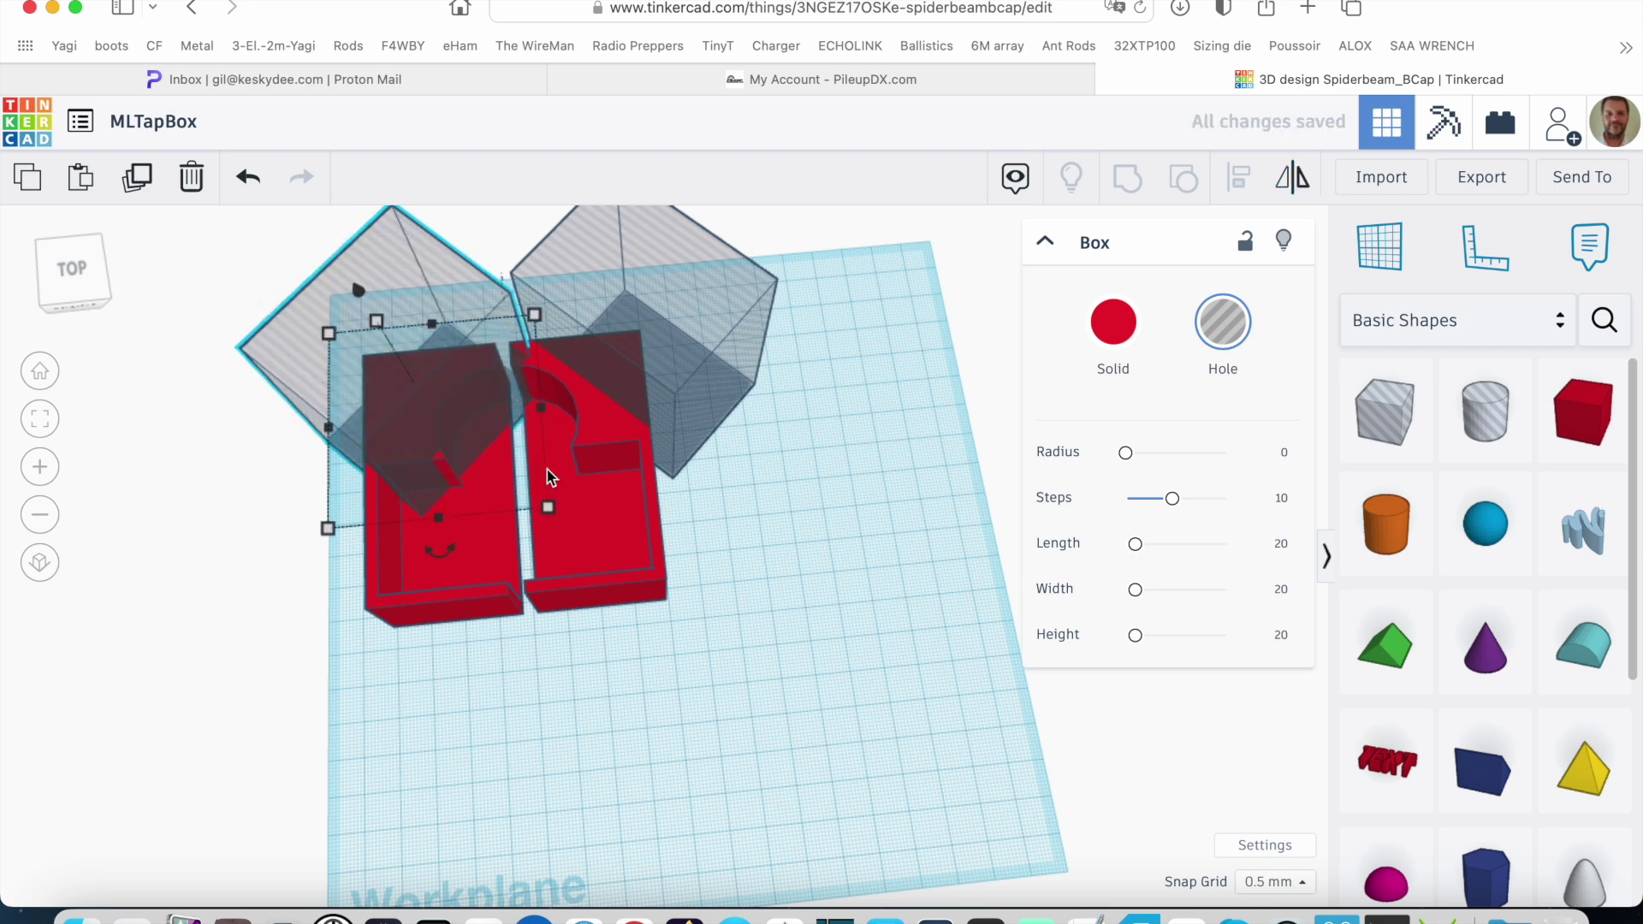
pyautogui.moveTo(342, 369); pyautogui.dragTo(286, 346)
# Group both halves with the two angled holes to cut off the outer back corners
pyautogui.moveTo(286, 345); pyautogui.dragTo(747, 462, button='right')
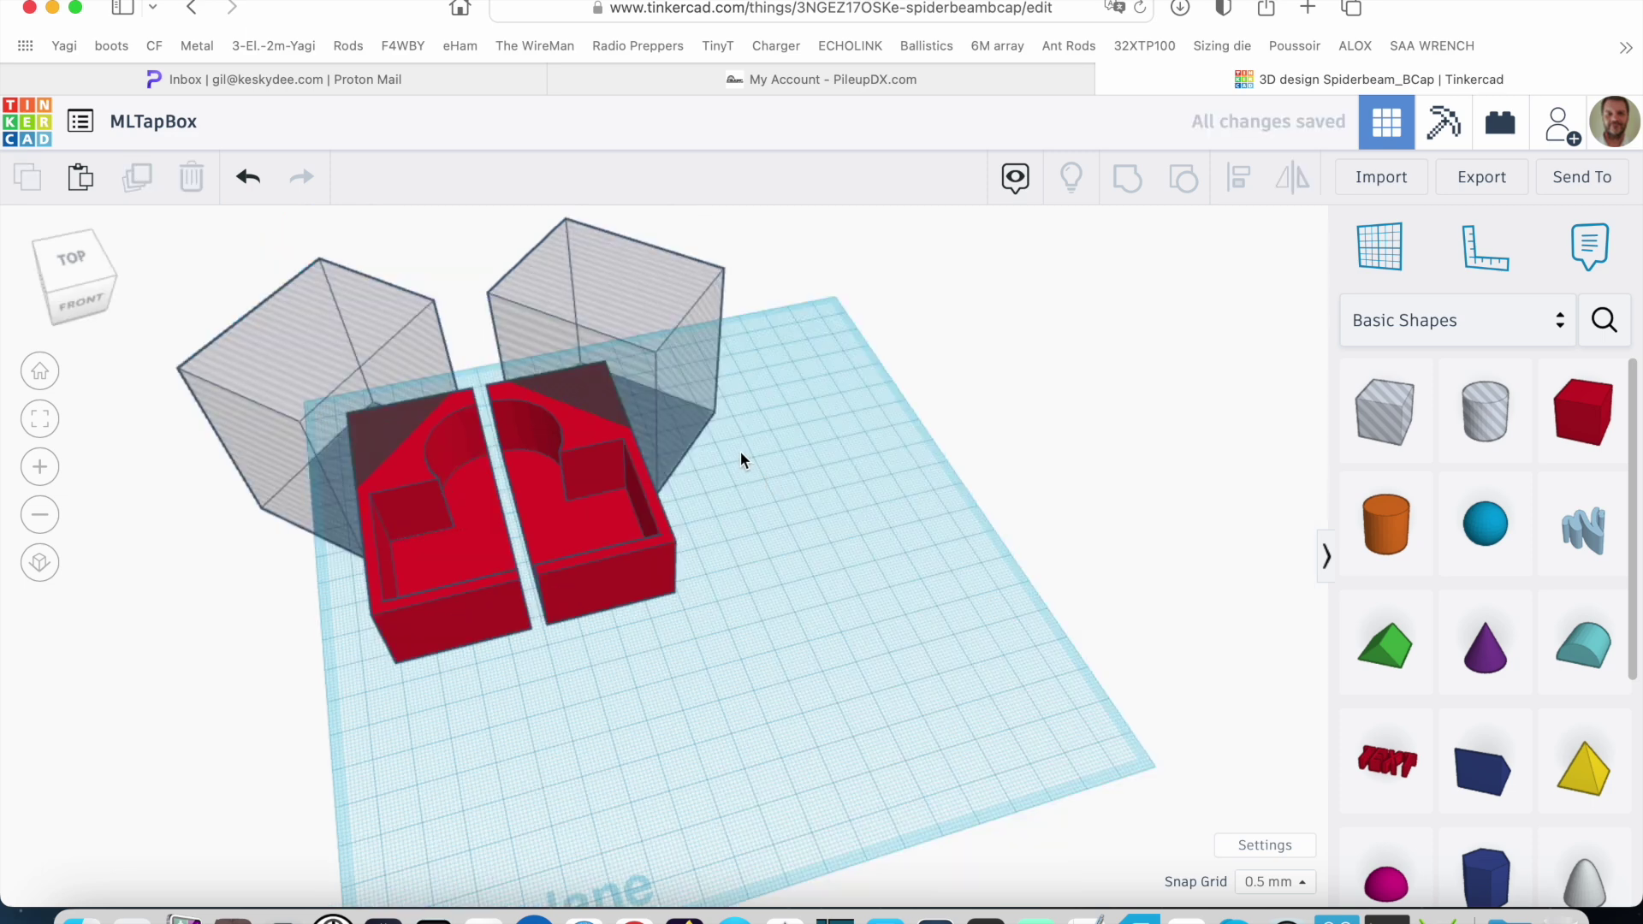
pyautogui.moveTo(741, 452); pyautogui.dragTo(625, 710)
pyautogui.moveTo(244, 628); pyautogui.dragTo(239, 629)
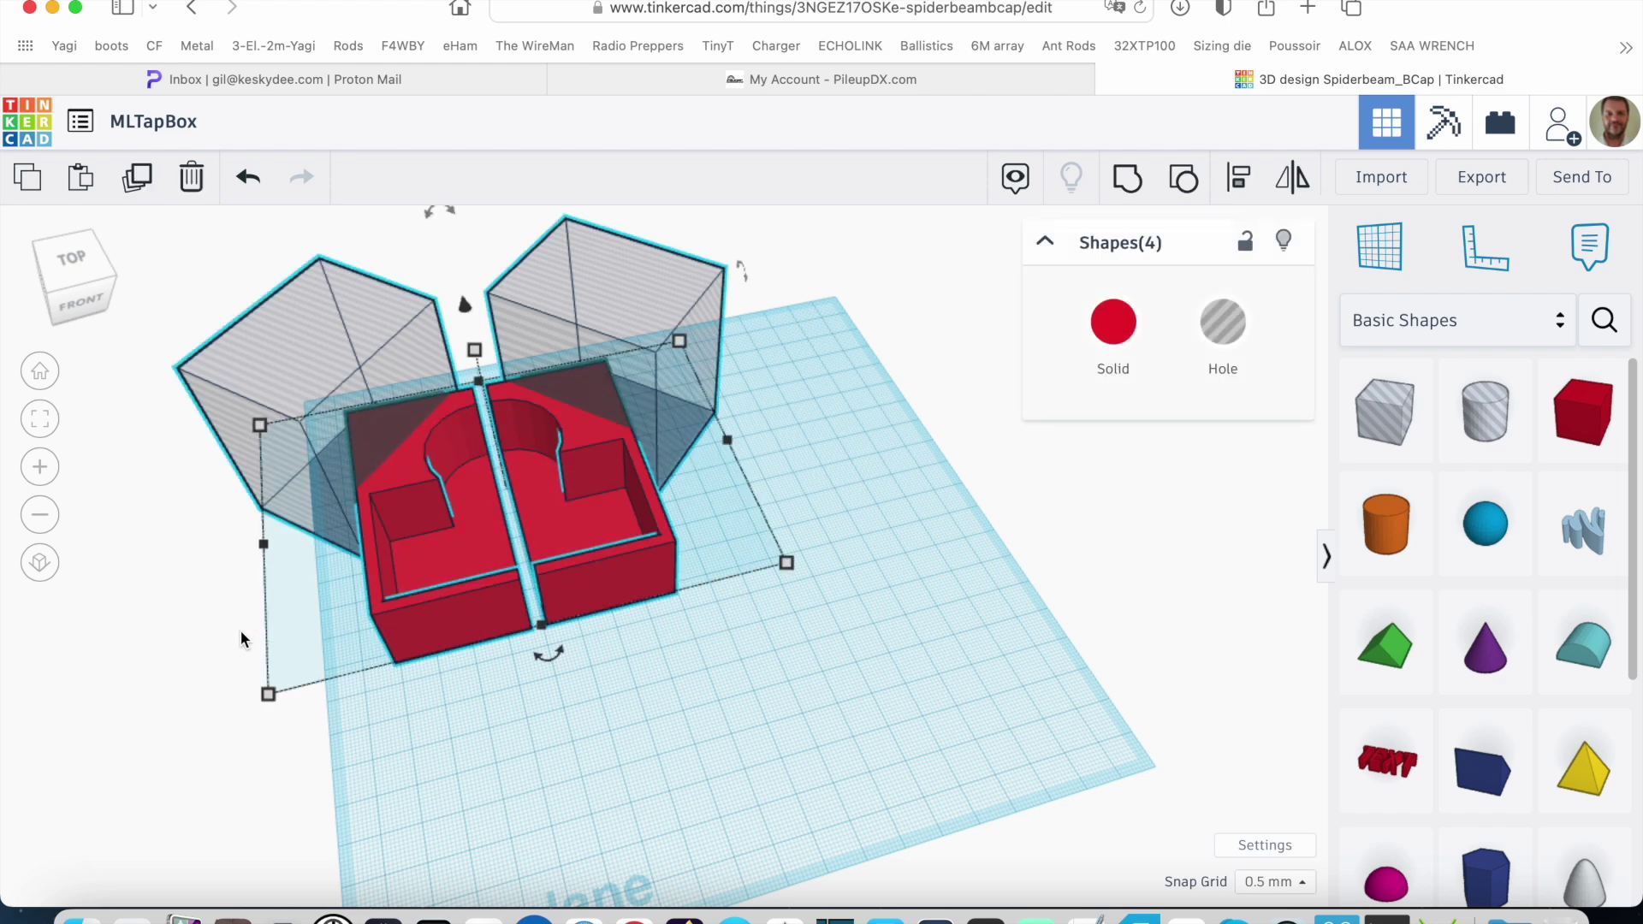
pyautogui.click(1128, 180)
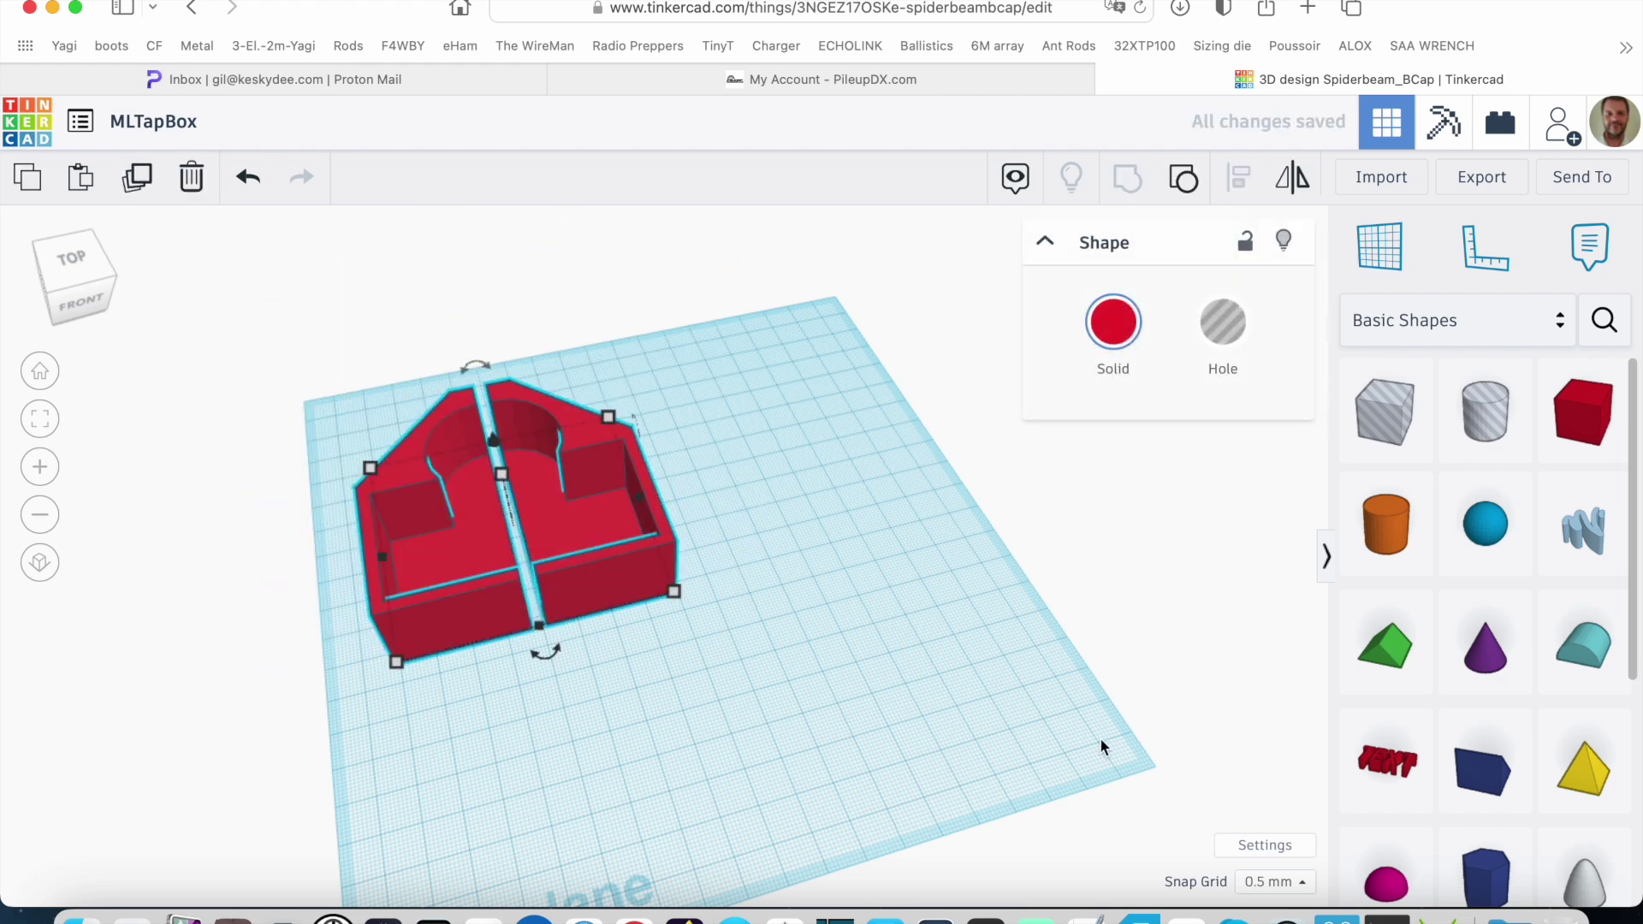
pyautogui.click(951, 557)
pyautogui.moveTo(952, 556); pyautogui.dragTo(675, 706, button='right')
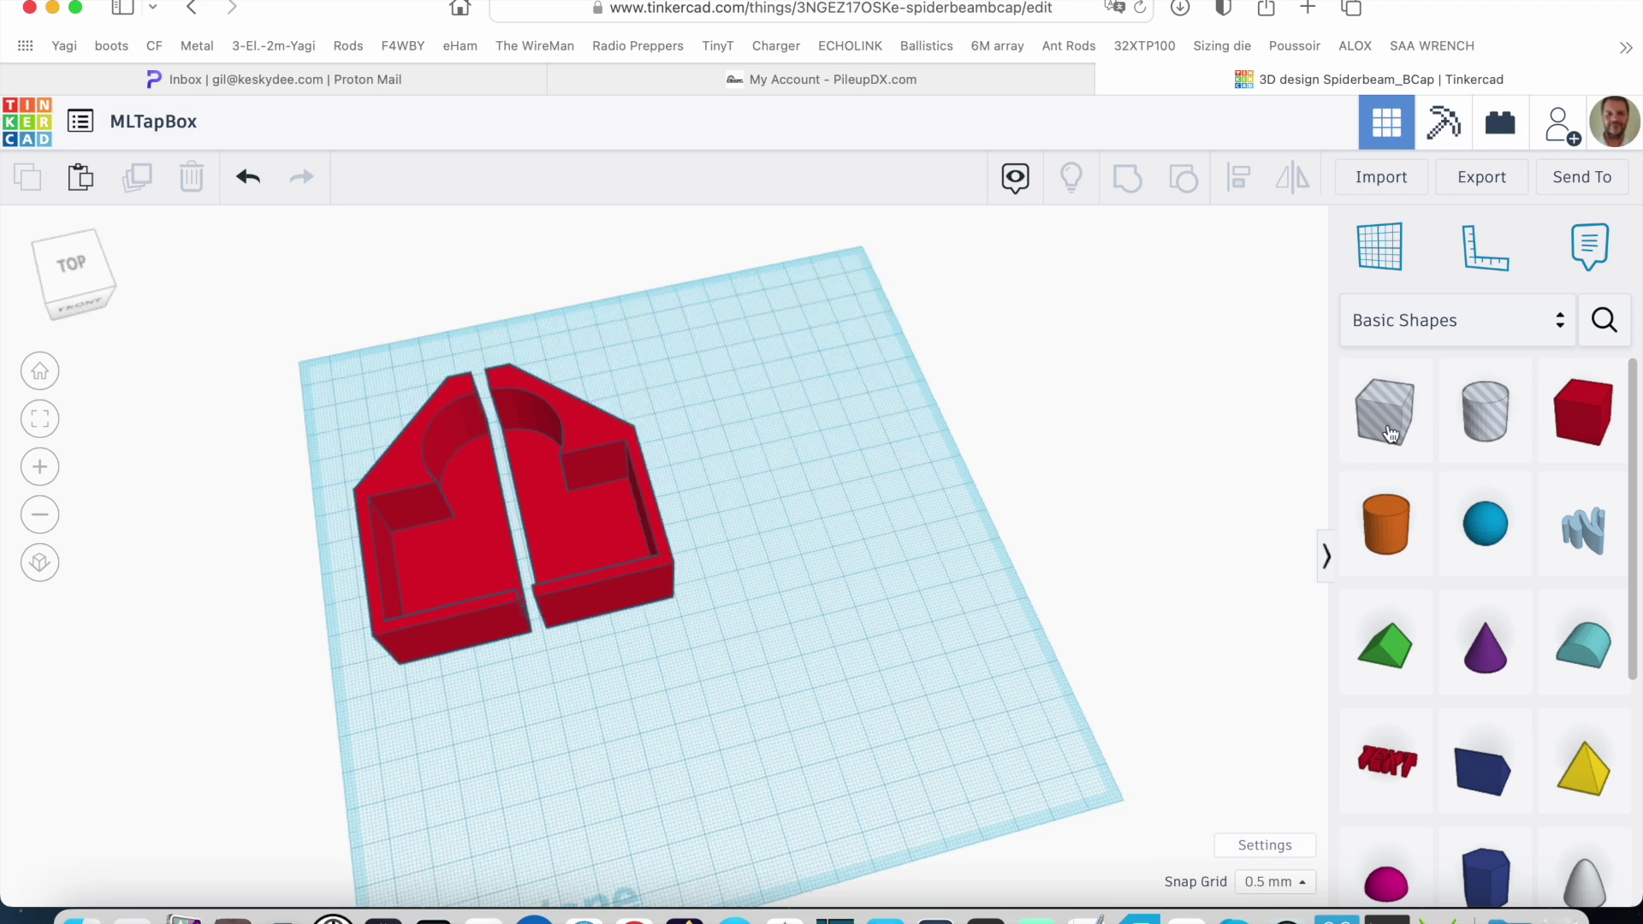
# Add a 9.30 × 9.30 cylinder hole and rotate it 90° onto its side
pyautogui.moveTo(1487, 412); pyautogui.dragTo(813, 628)
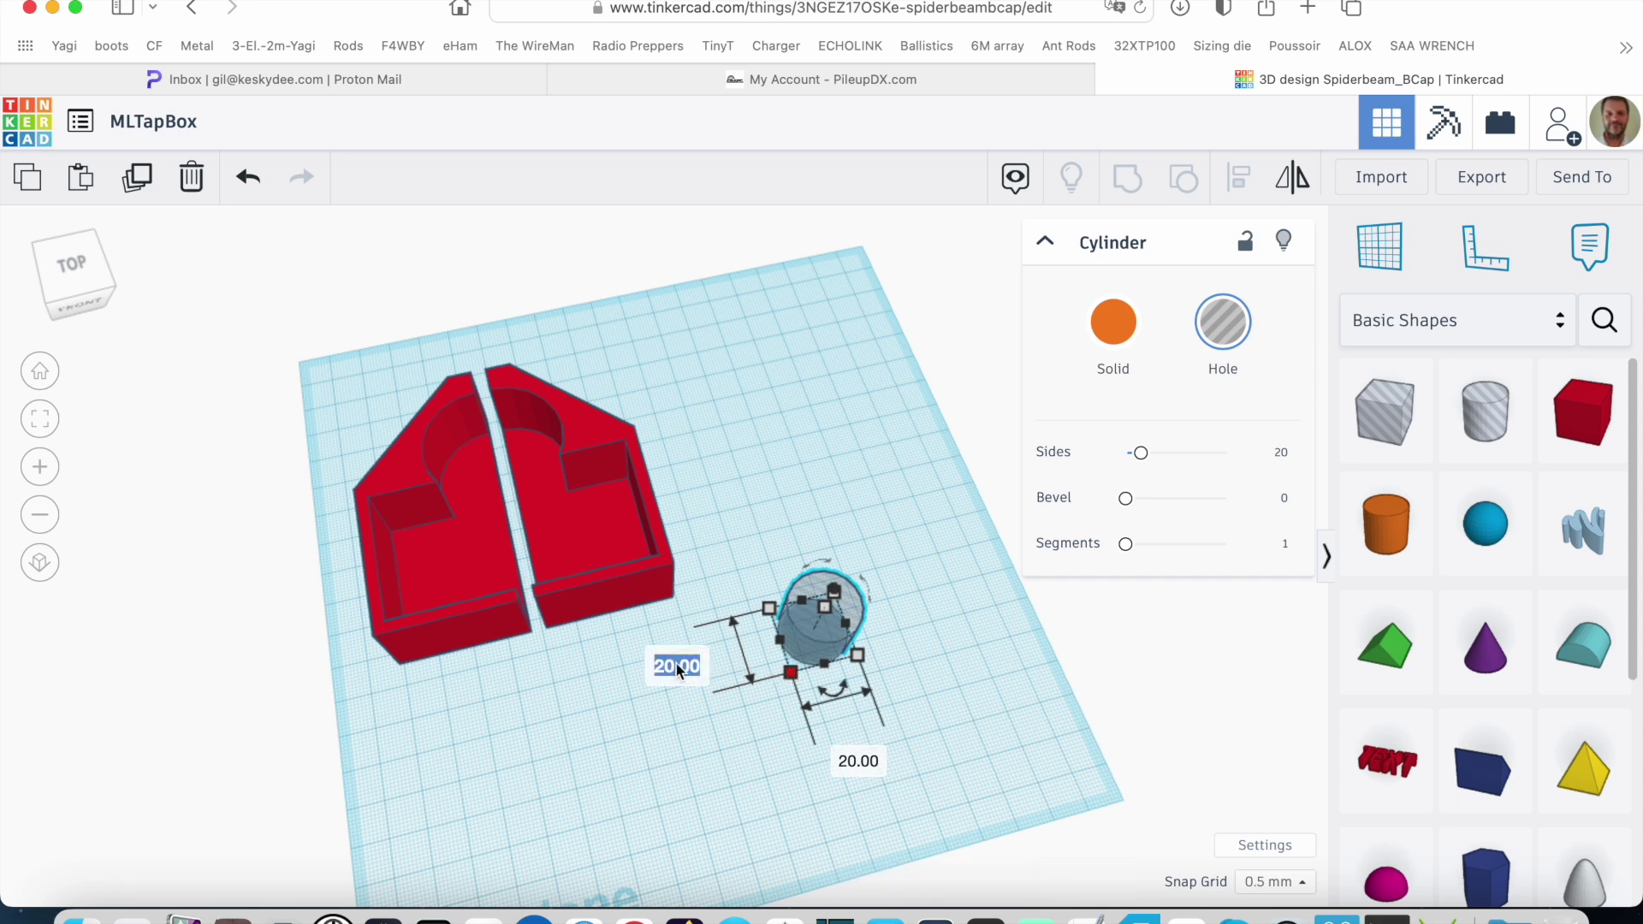
pyautogui.write('9.3')
pyautogui.click(858, 759)
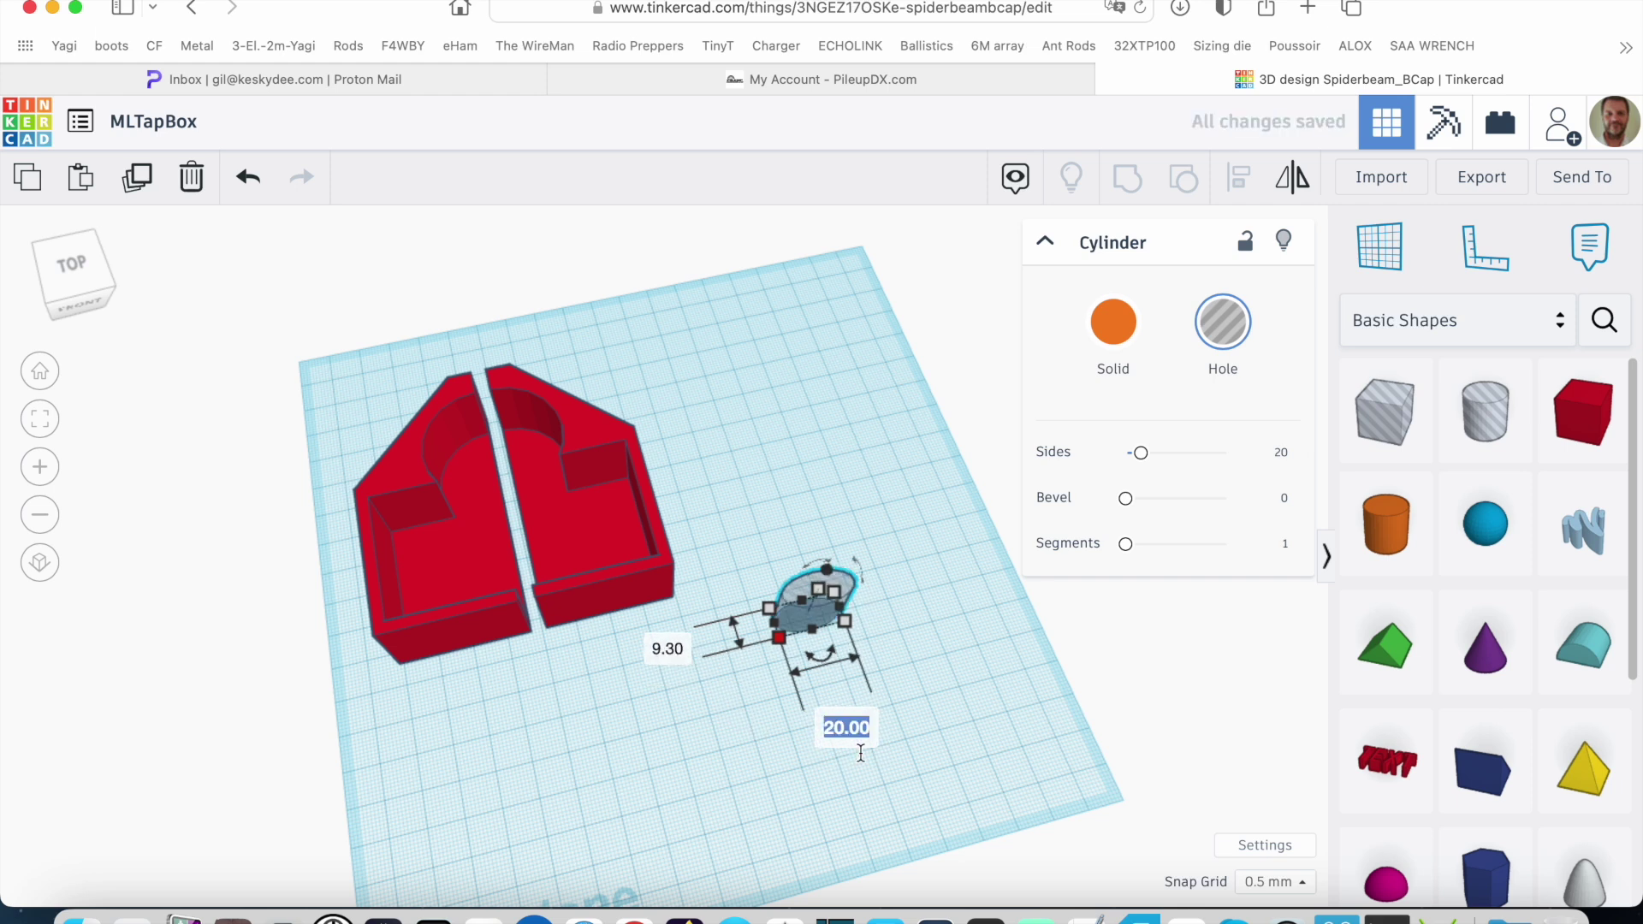
pyautogui.write('9.3')
pyautogui.press('Return')
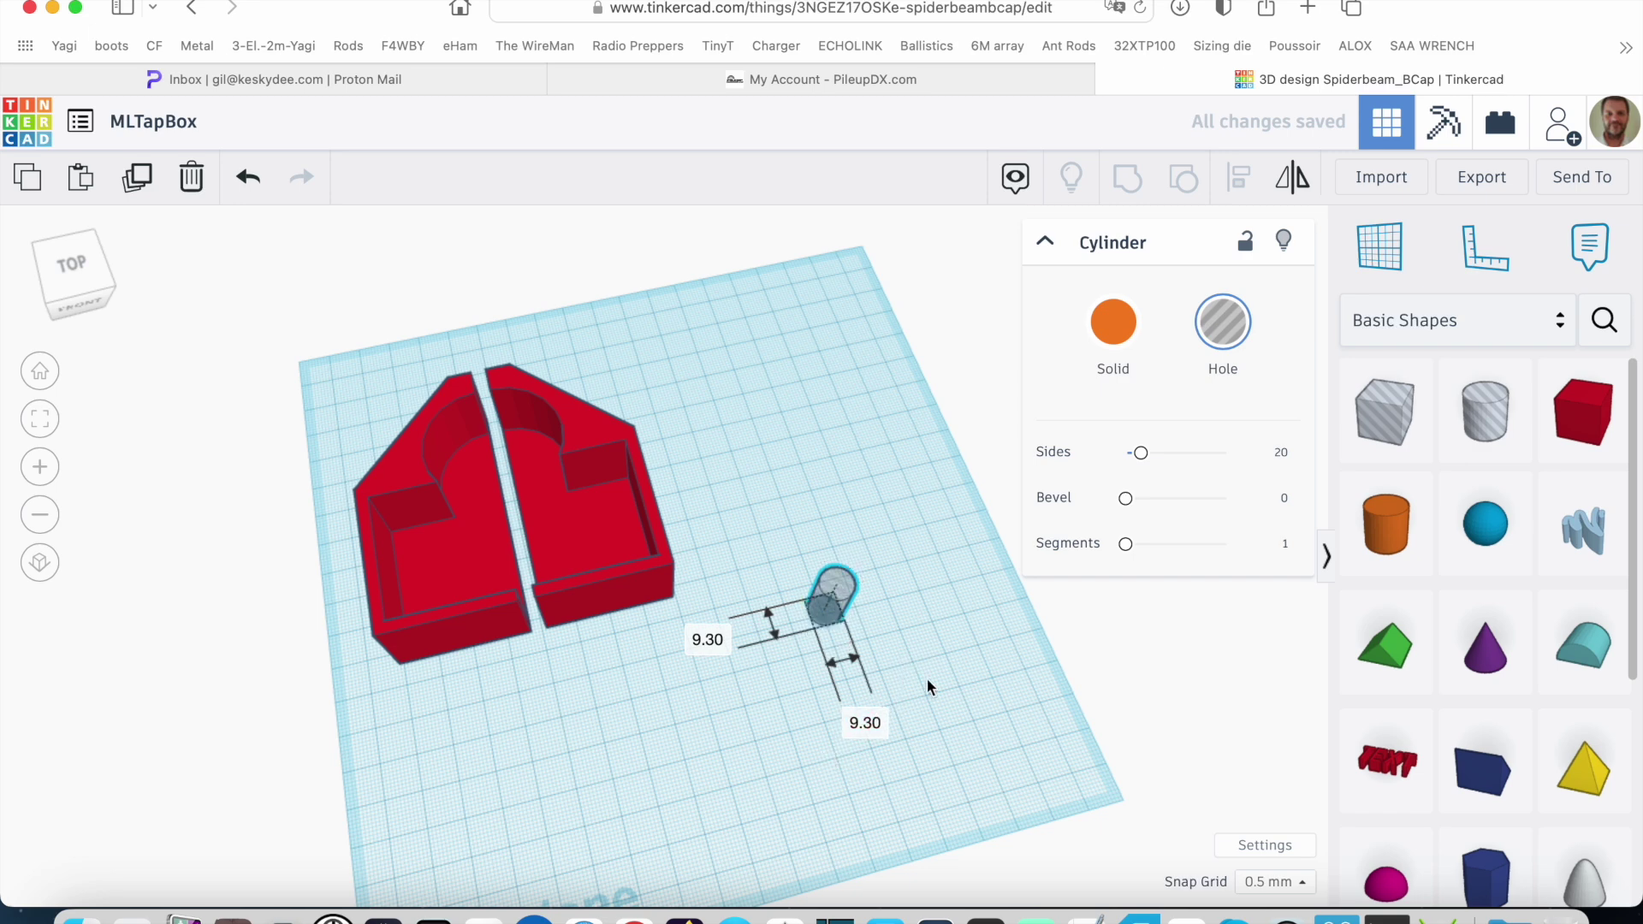
pyautogui.moveTo(927, 679); pyautogui.dragTo(449, 630, button='right')
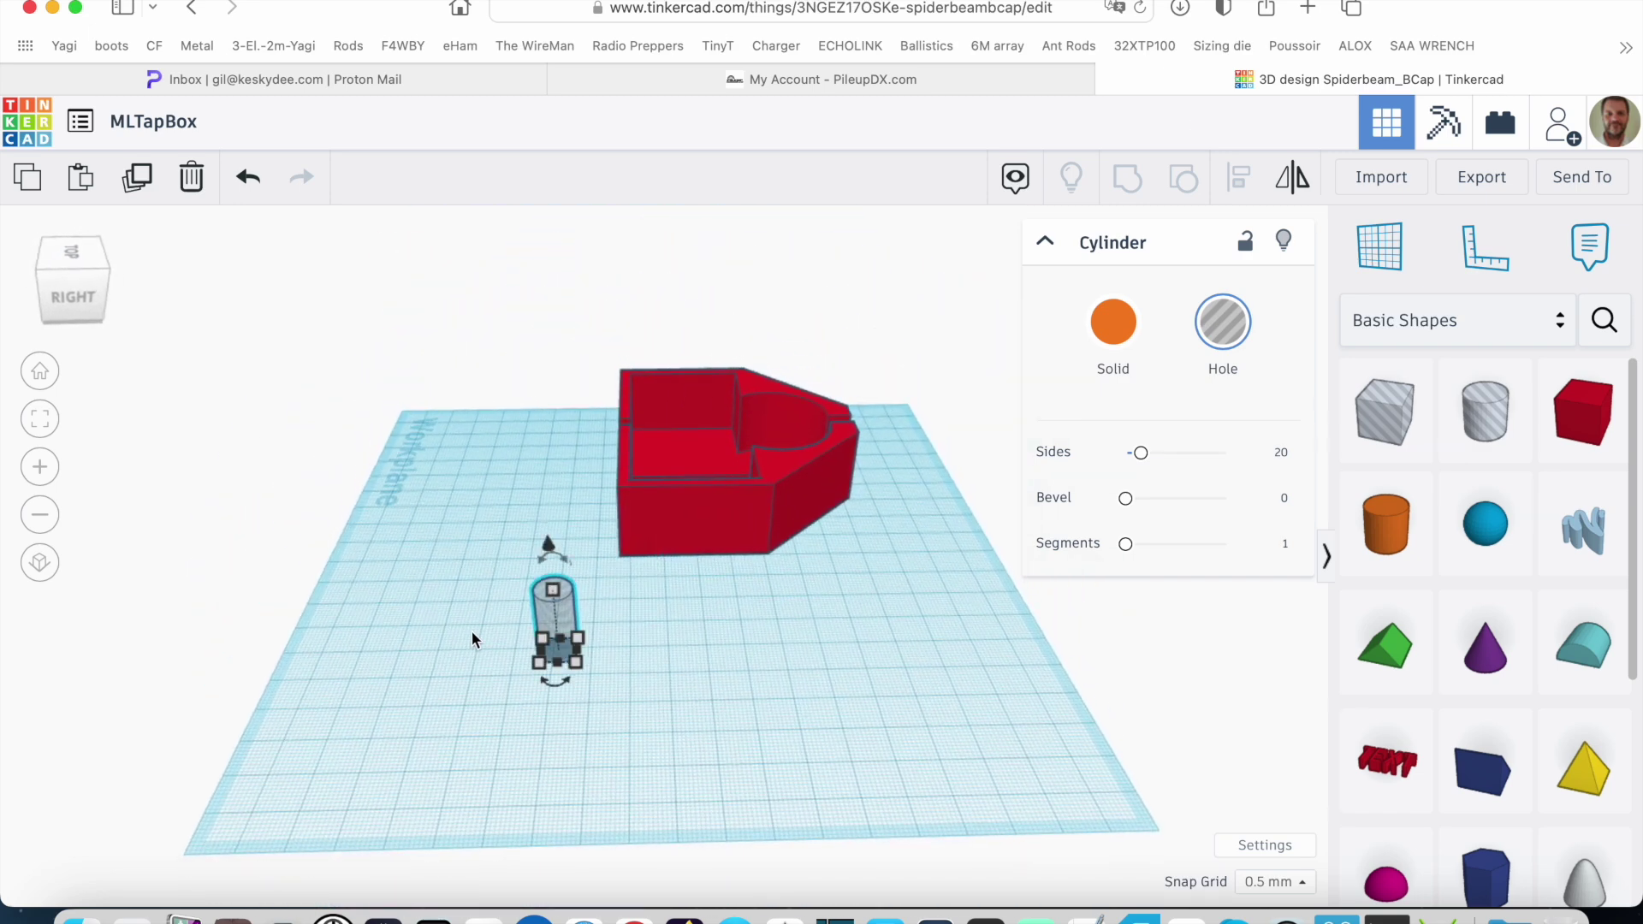
pyautogui.click(551, 551)
pyautogui.write('90')
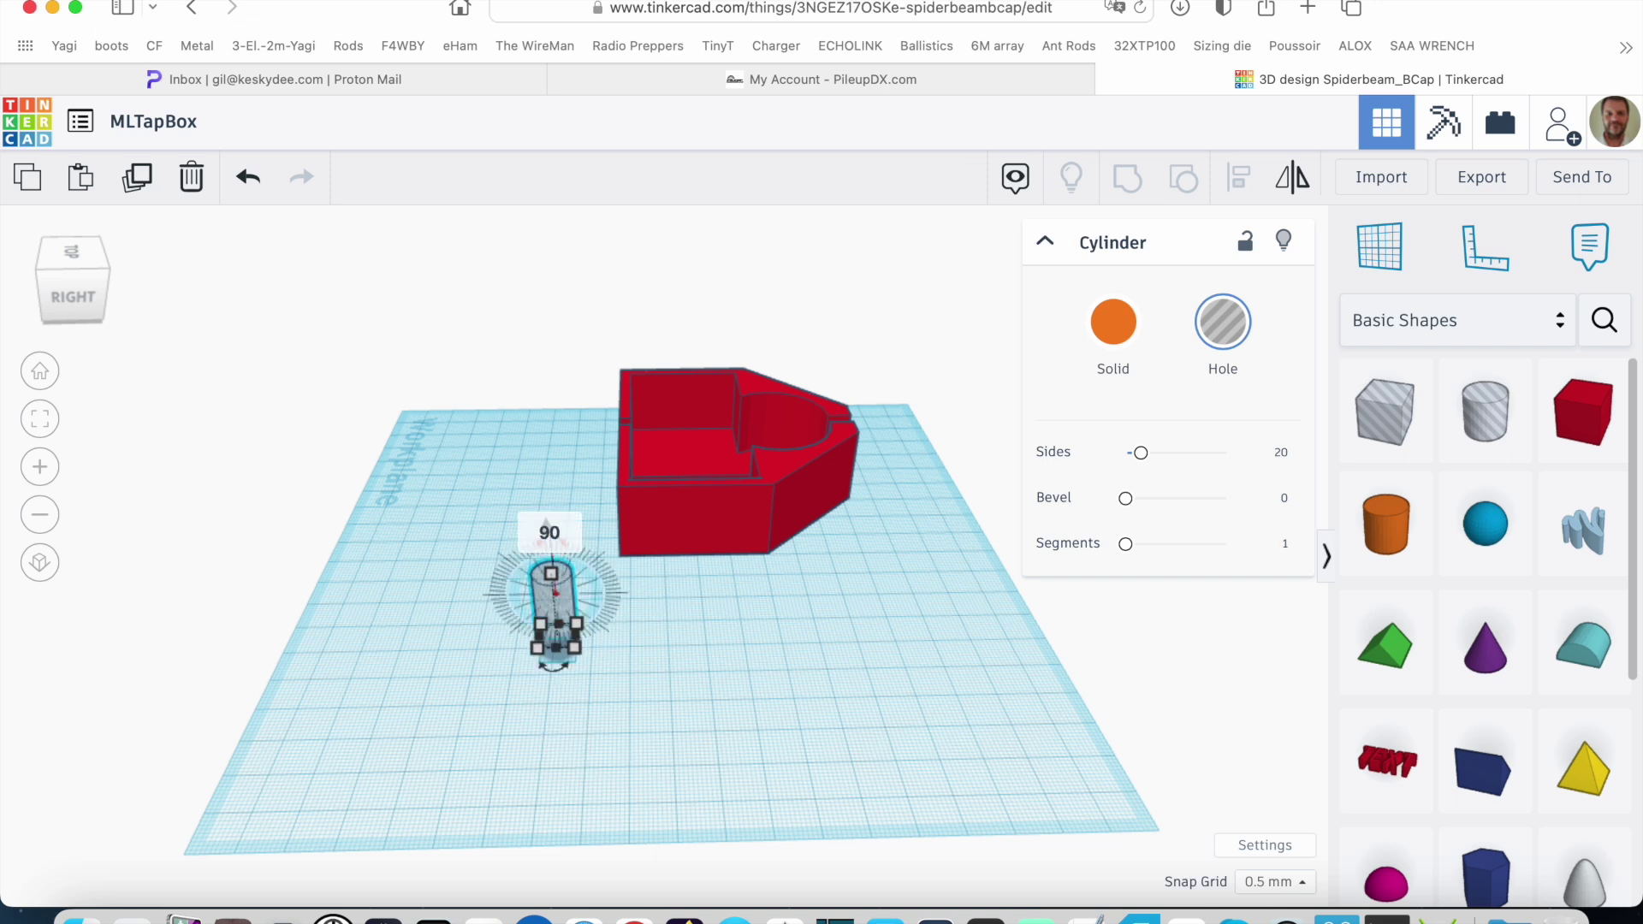
pyautogui.press('Return')
pyautogui.click(732, 628)
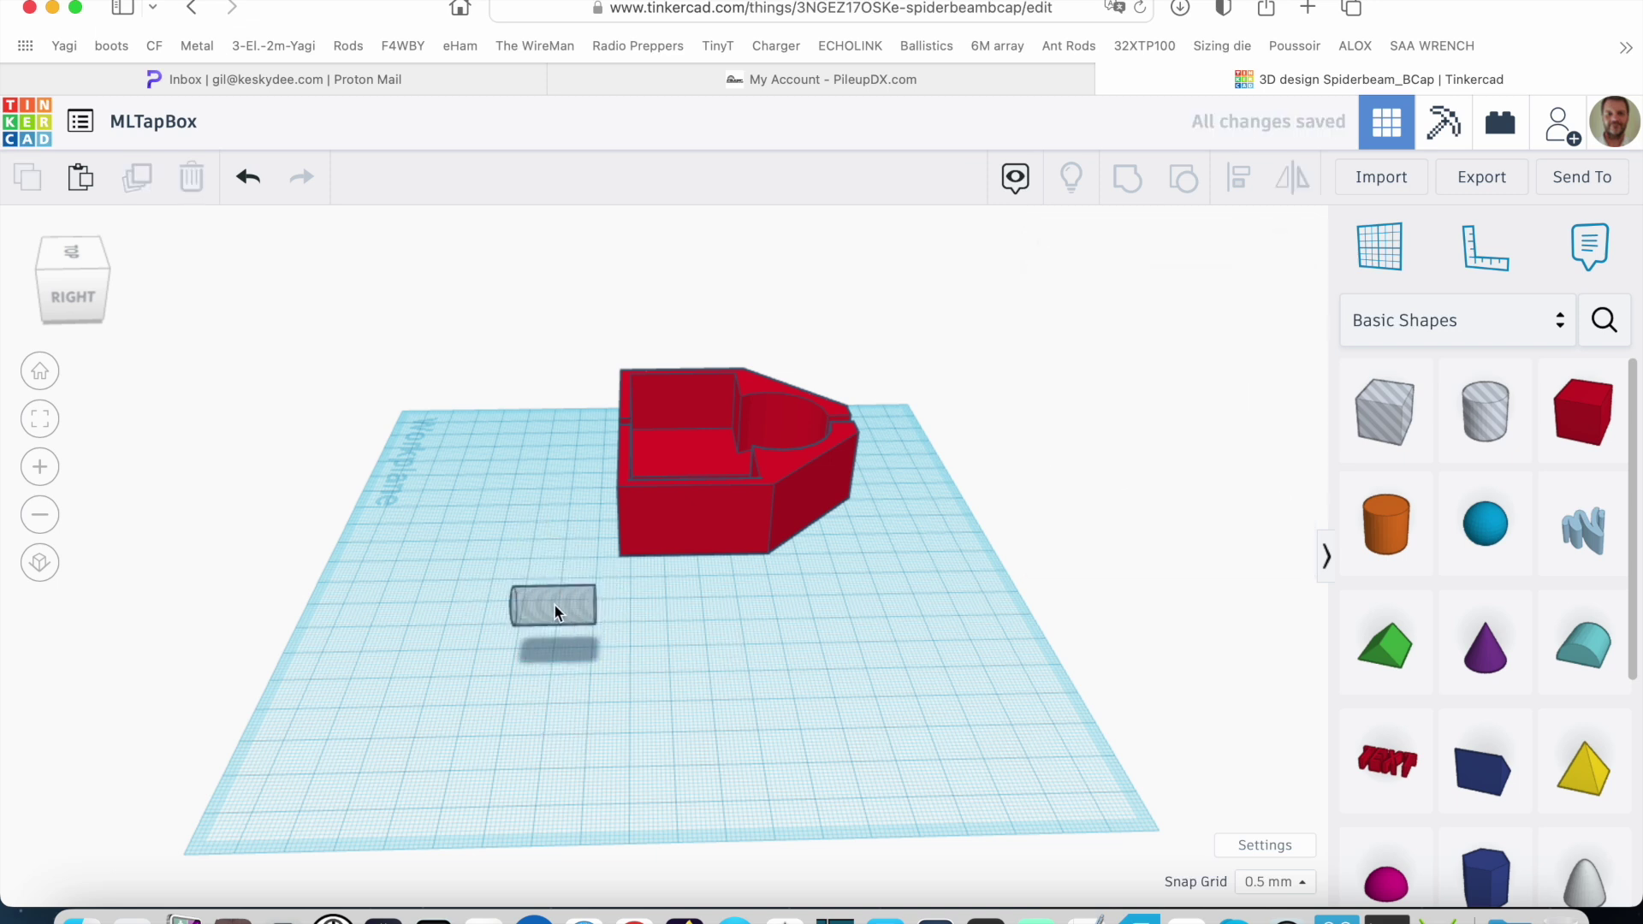
# Move the hole against the left half's front wall and align it with that half
pyautogui.moveTo(543, 581); pyautogui.dragTo(562, 449)
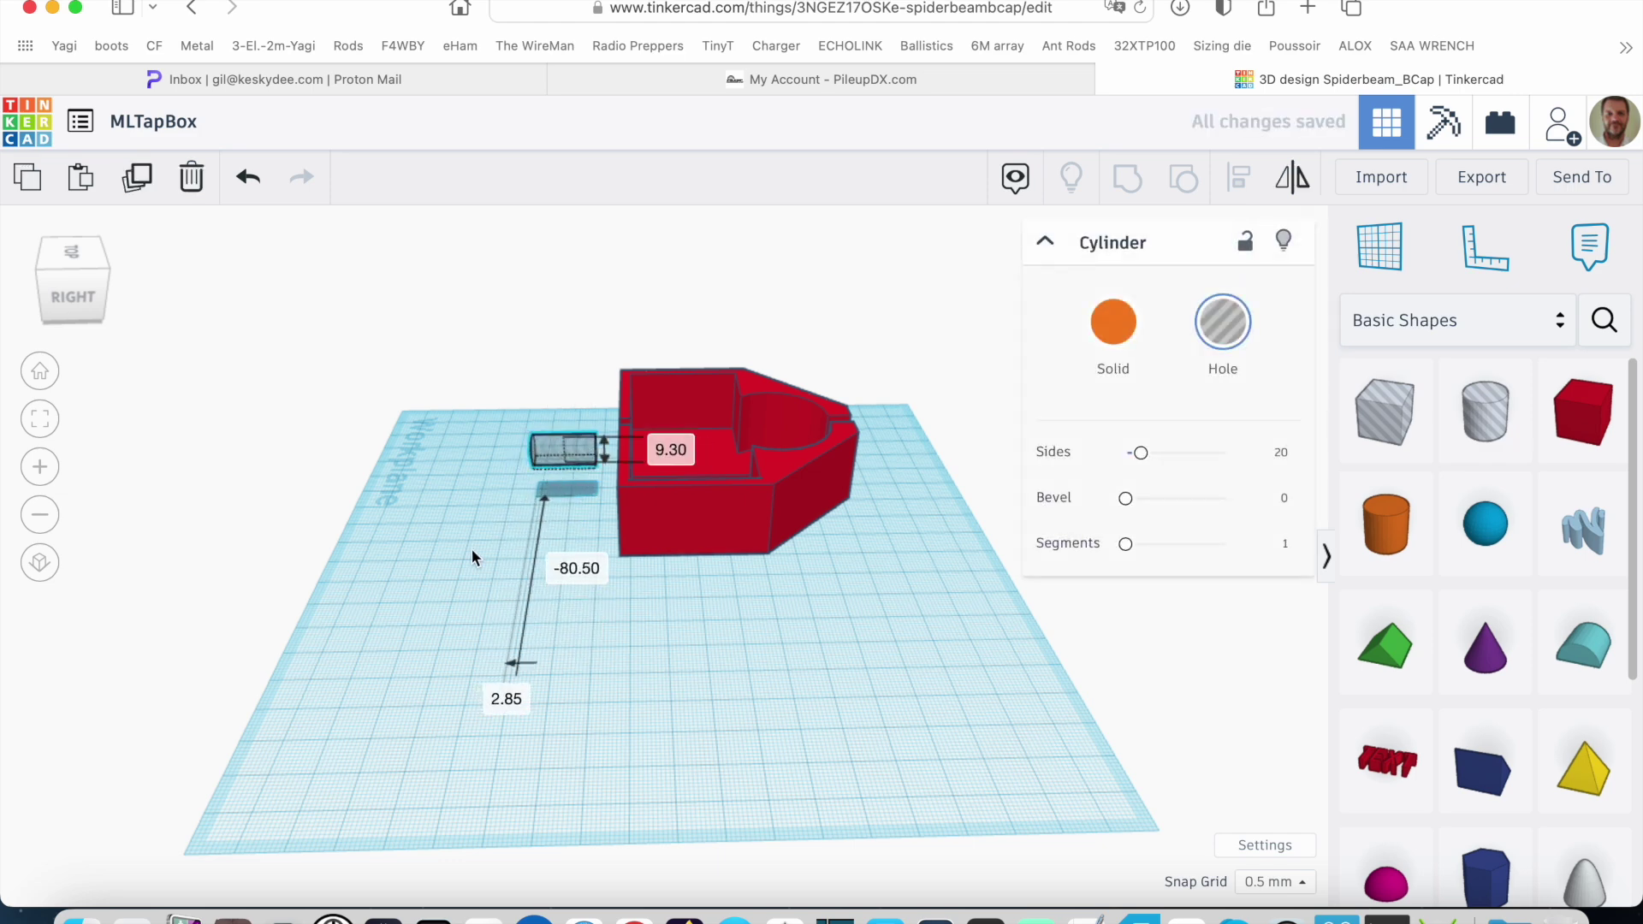
pyautogui.moveTo(471, 547); pyautogui.dragTo(955, 525, button='right')
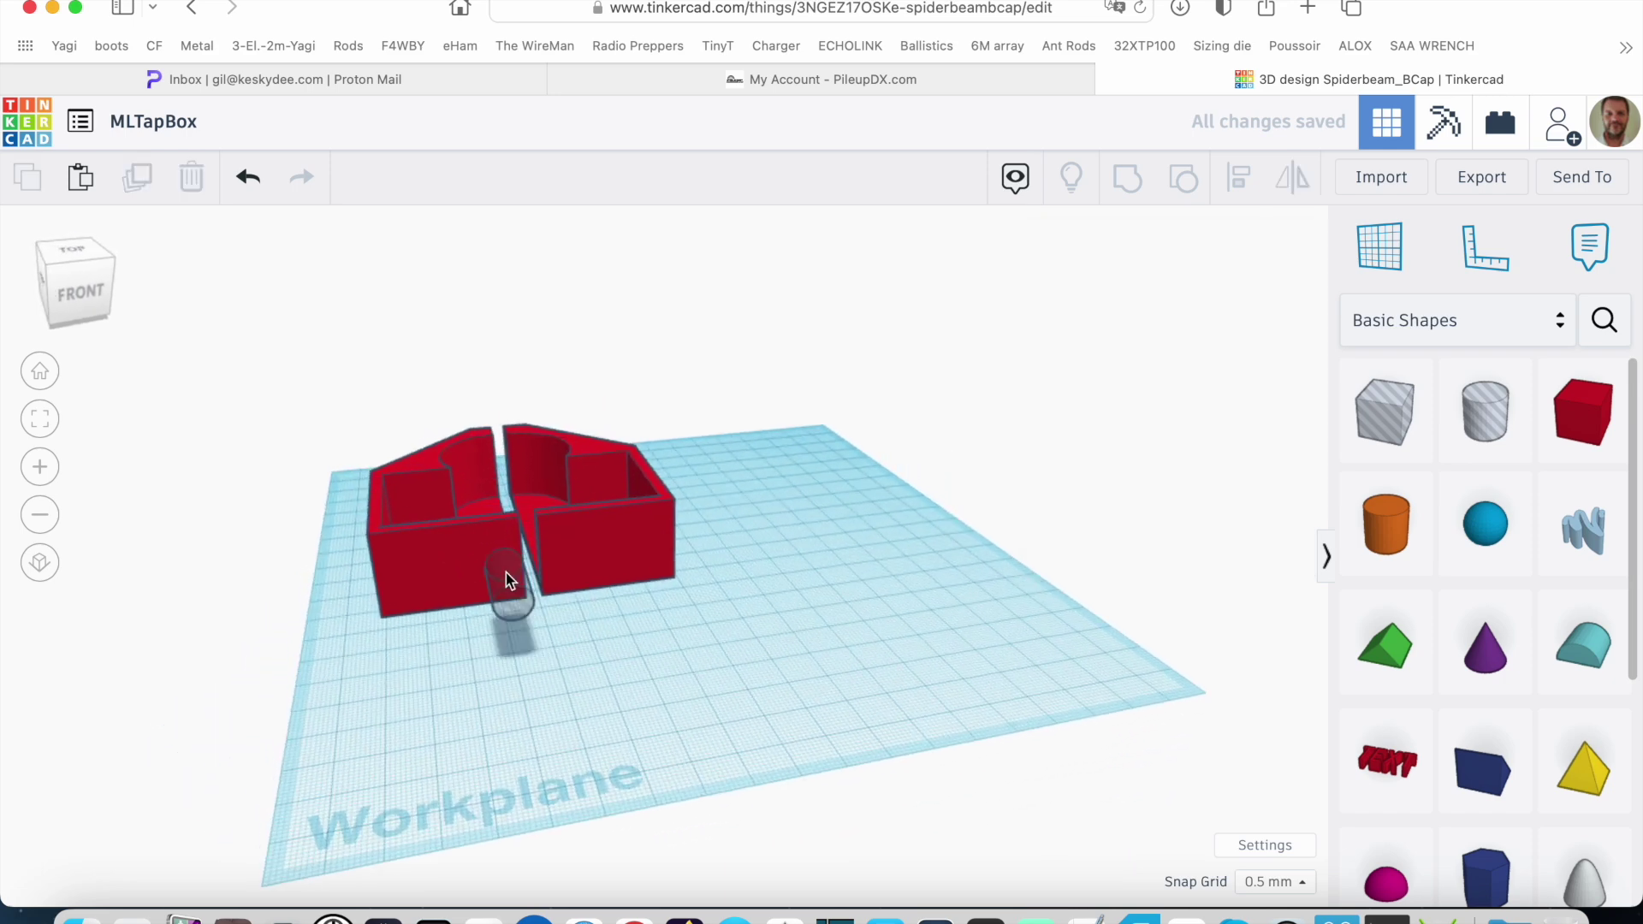
pyautogui.moveTo(505, 573); pyautogui.dragTo(417, 549)
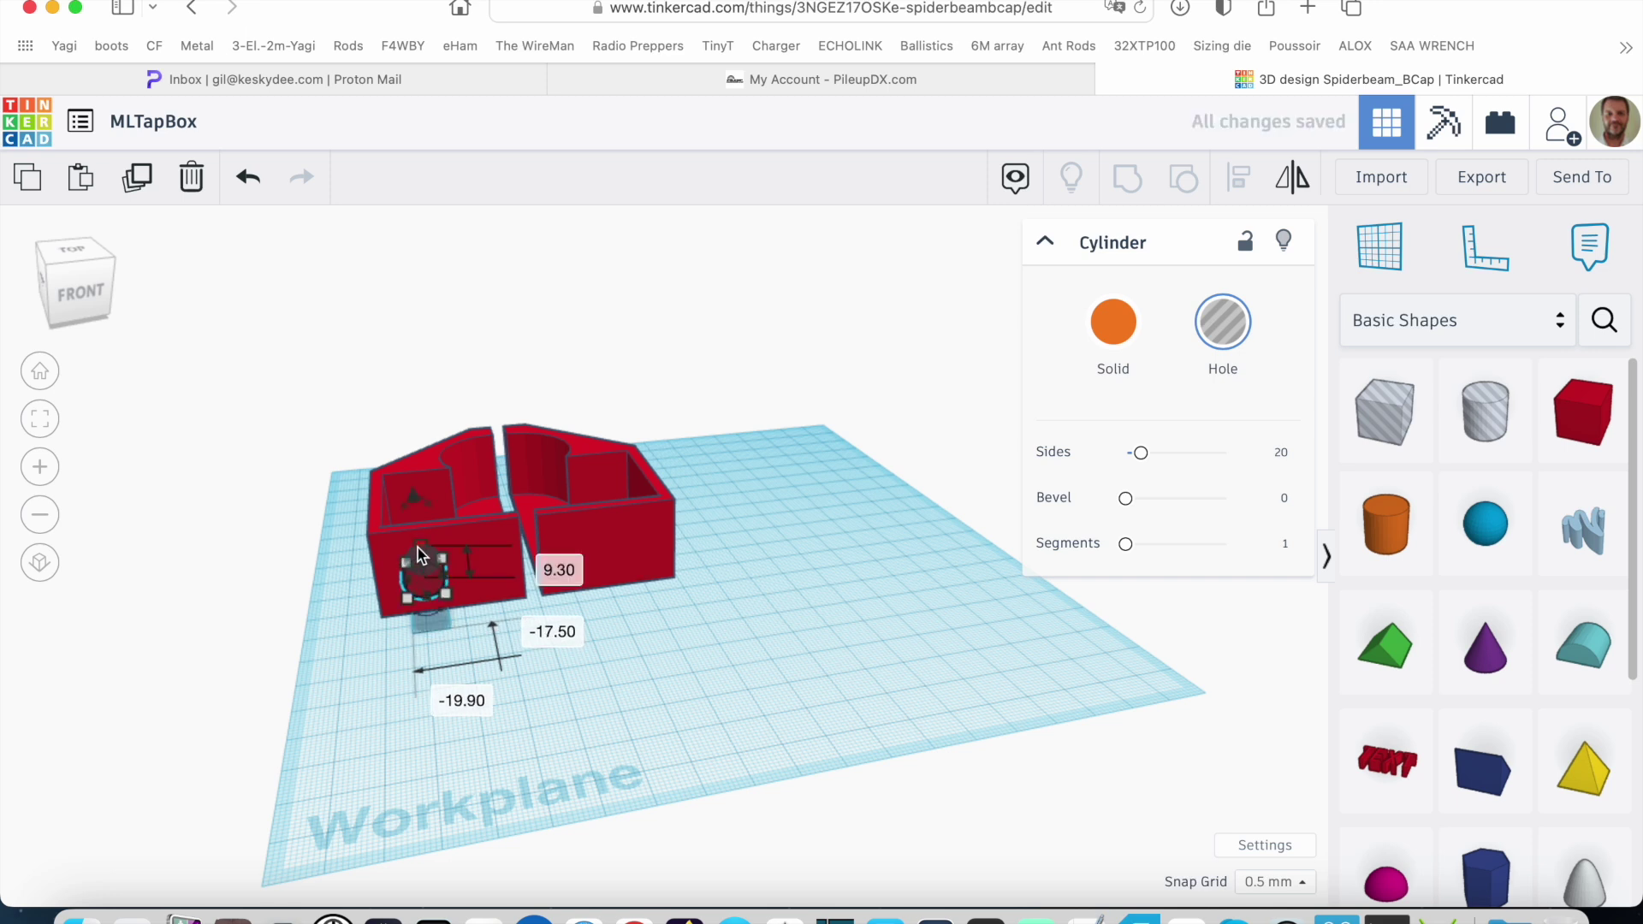
pyautogui.click(348, 560)
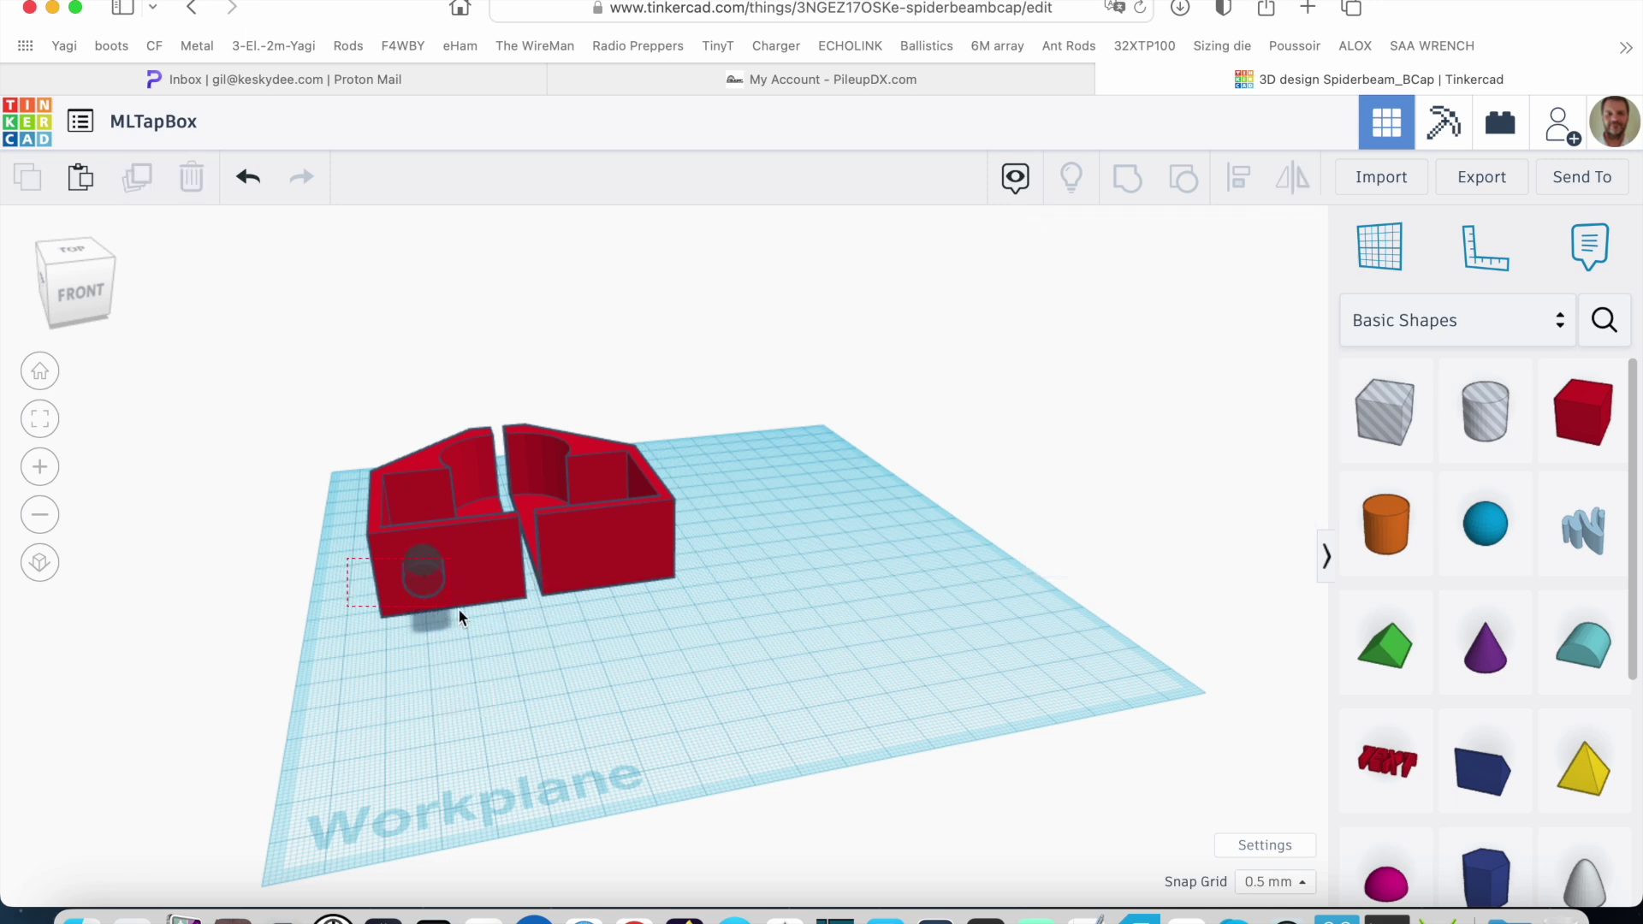
pyautogui.moveTo(458, 608); pyautogui.dragTo(470, 614)
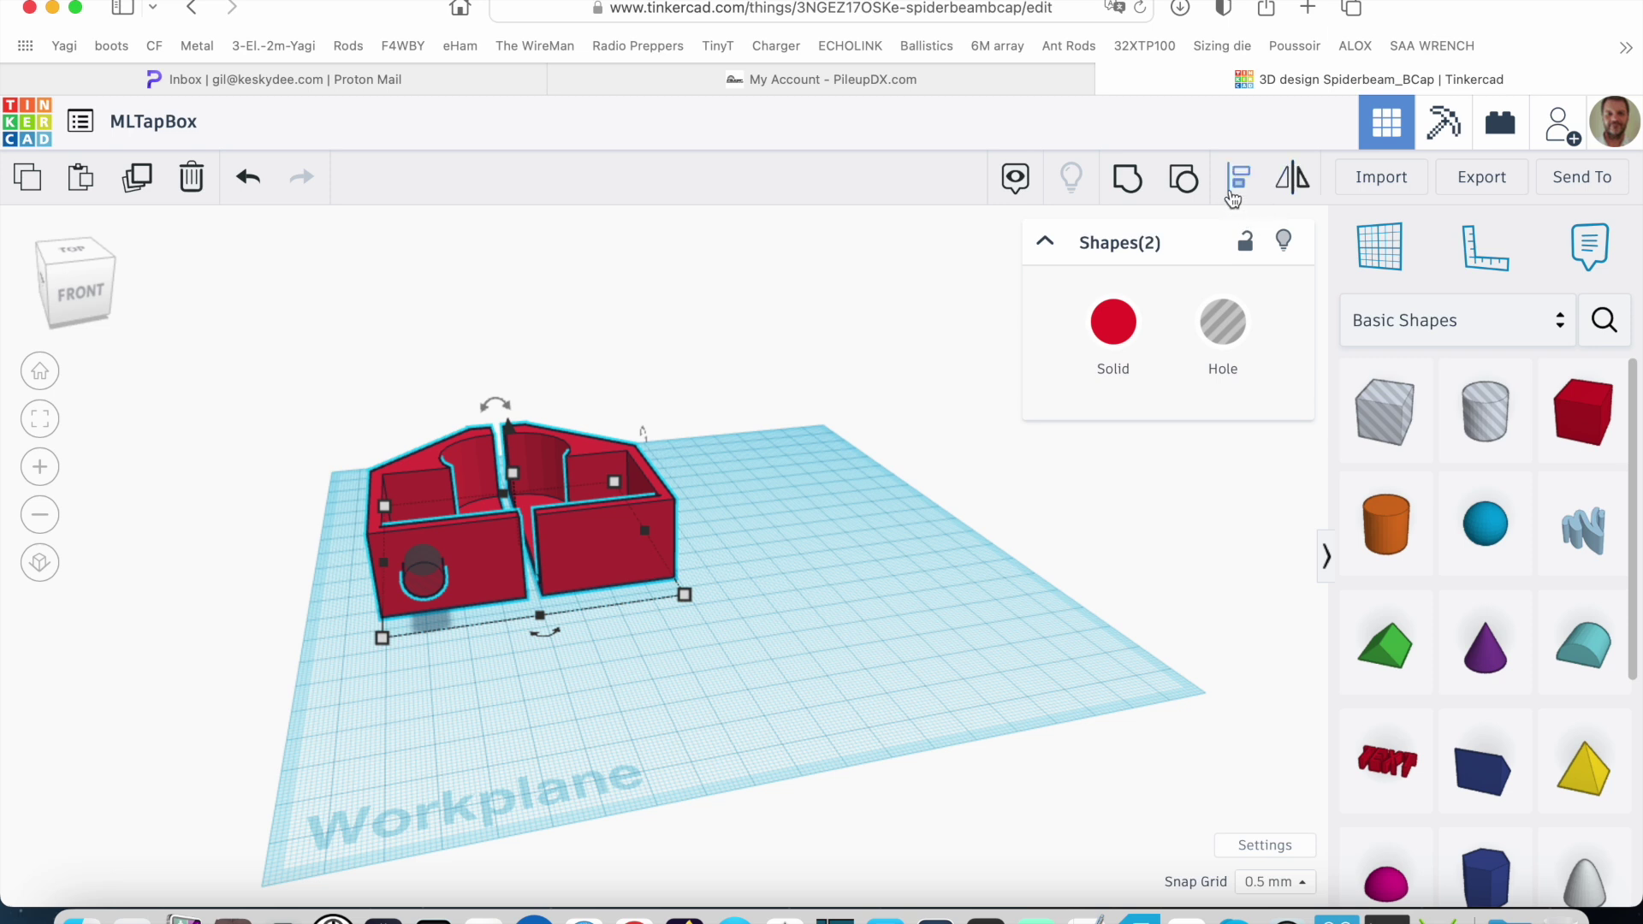
pyautogui.click(1237, 180)
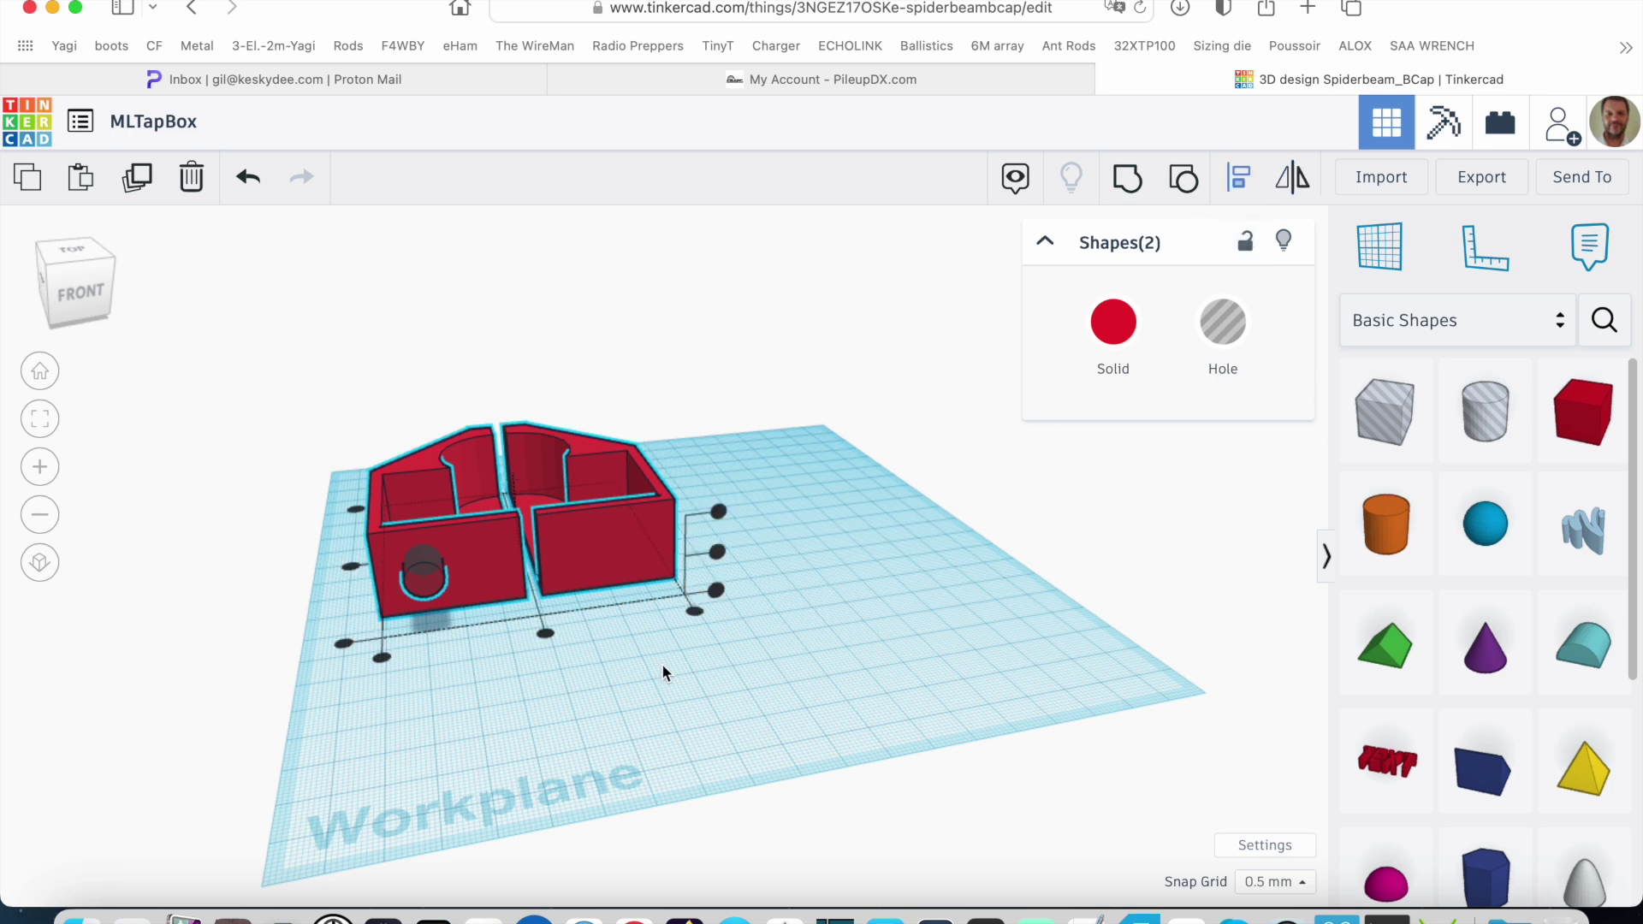
pyautogui.click(717, 552)
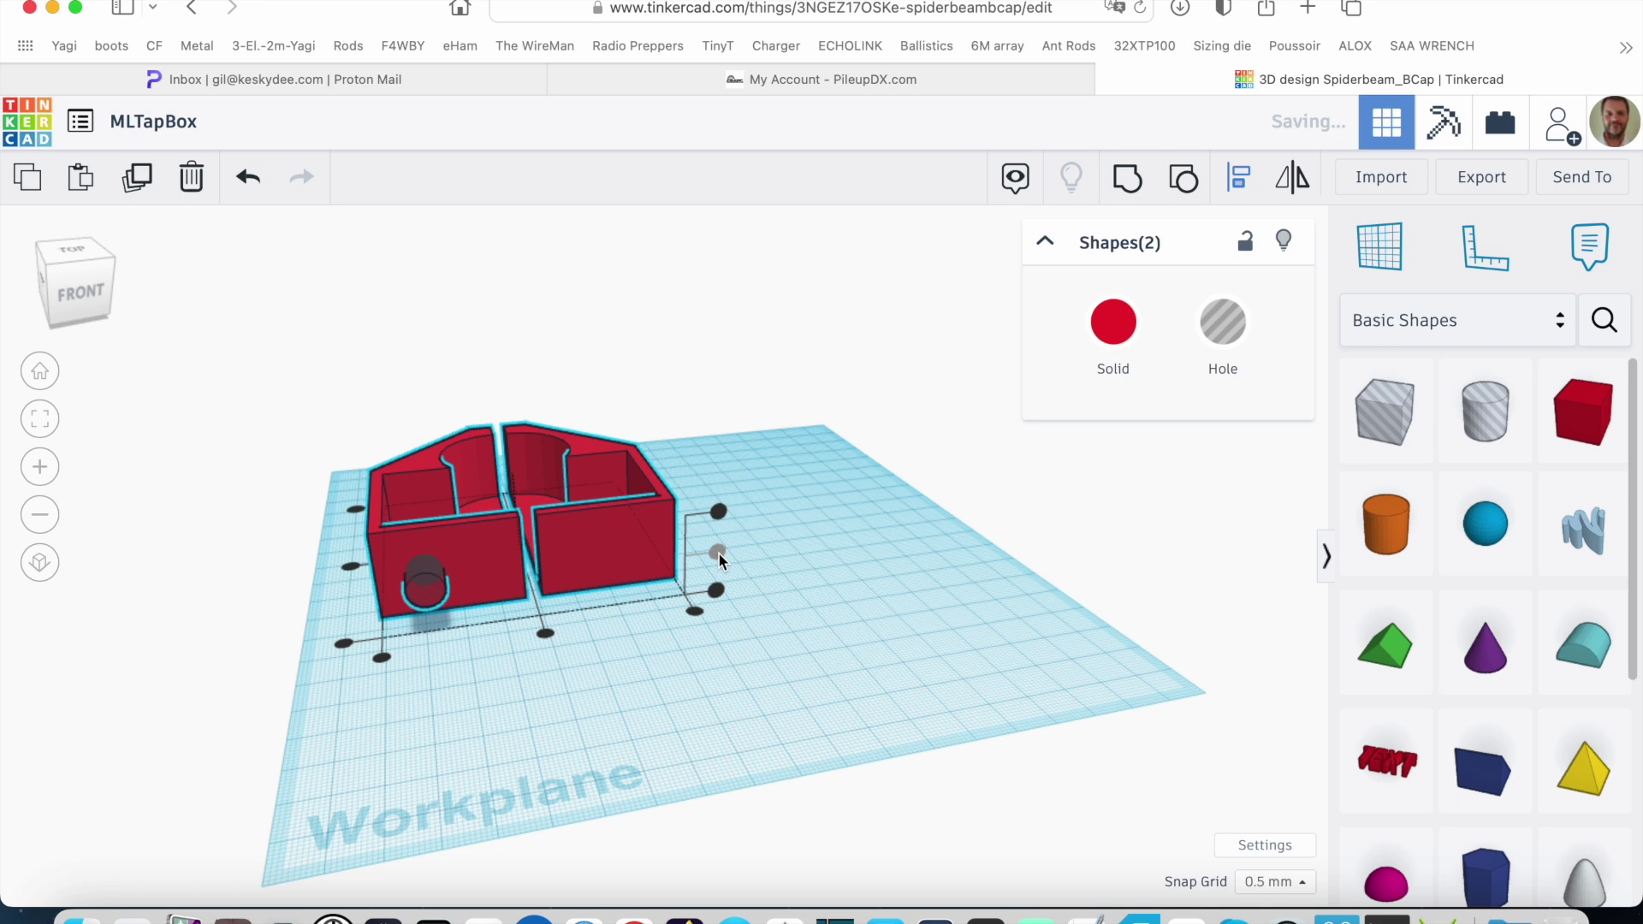
pyautogui.click(855, 625)
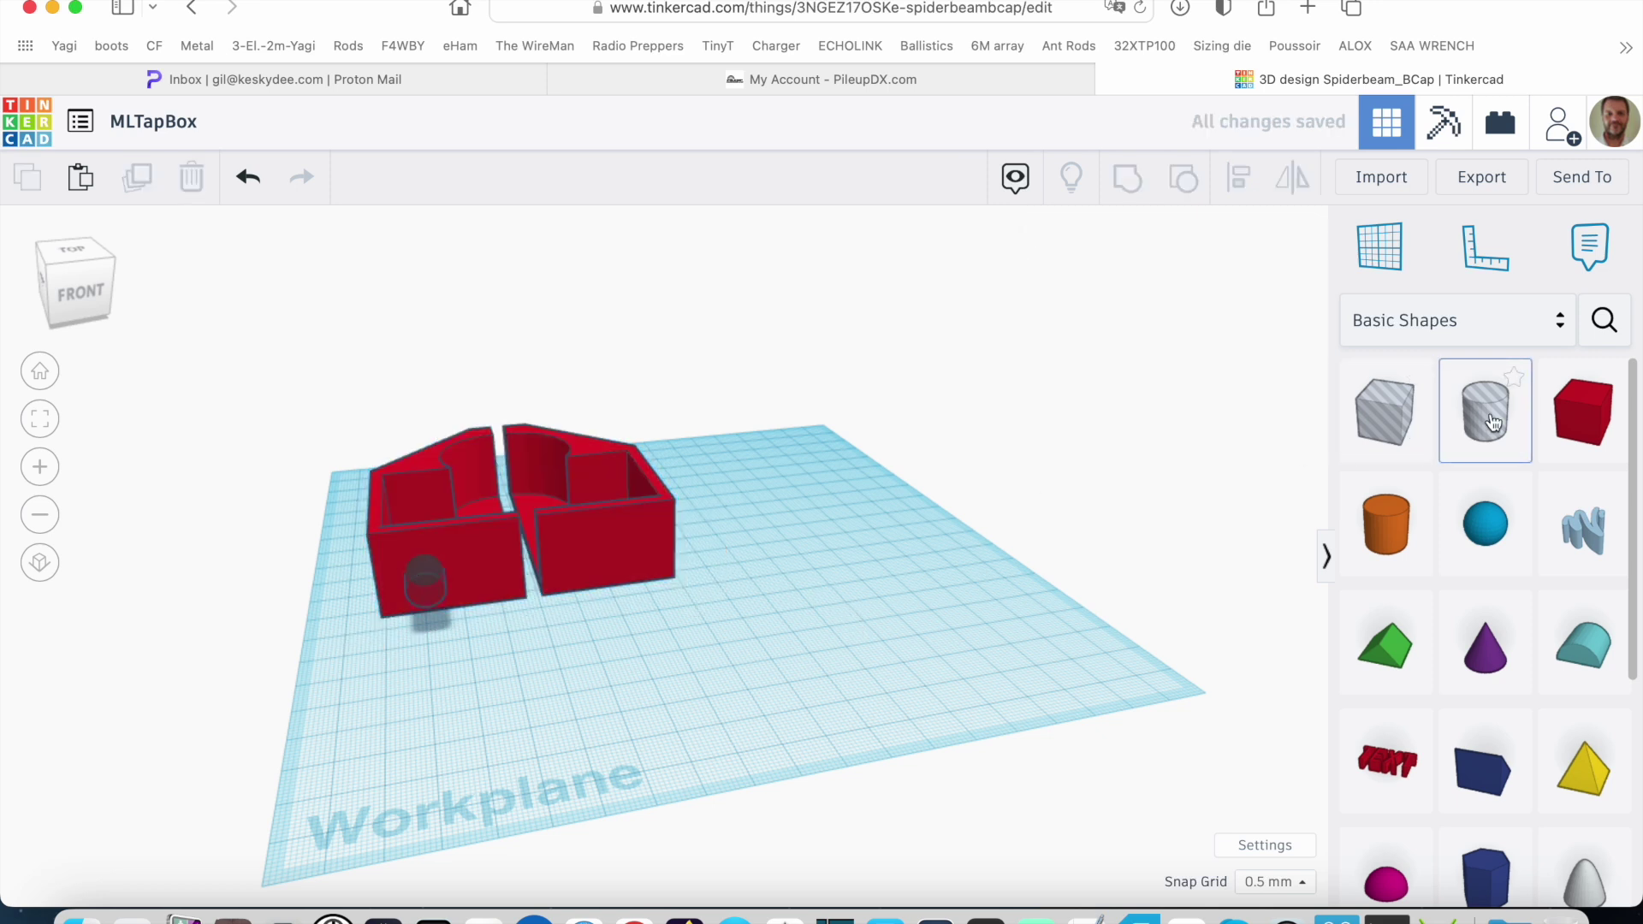
# Add another cylinder hole sized 6 × 6 mm
pyautogui.moveTo(1493, 422); pyautogui.dragTo(828, 605)
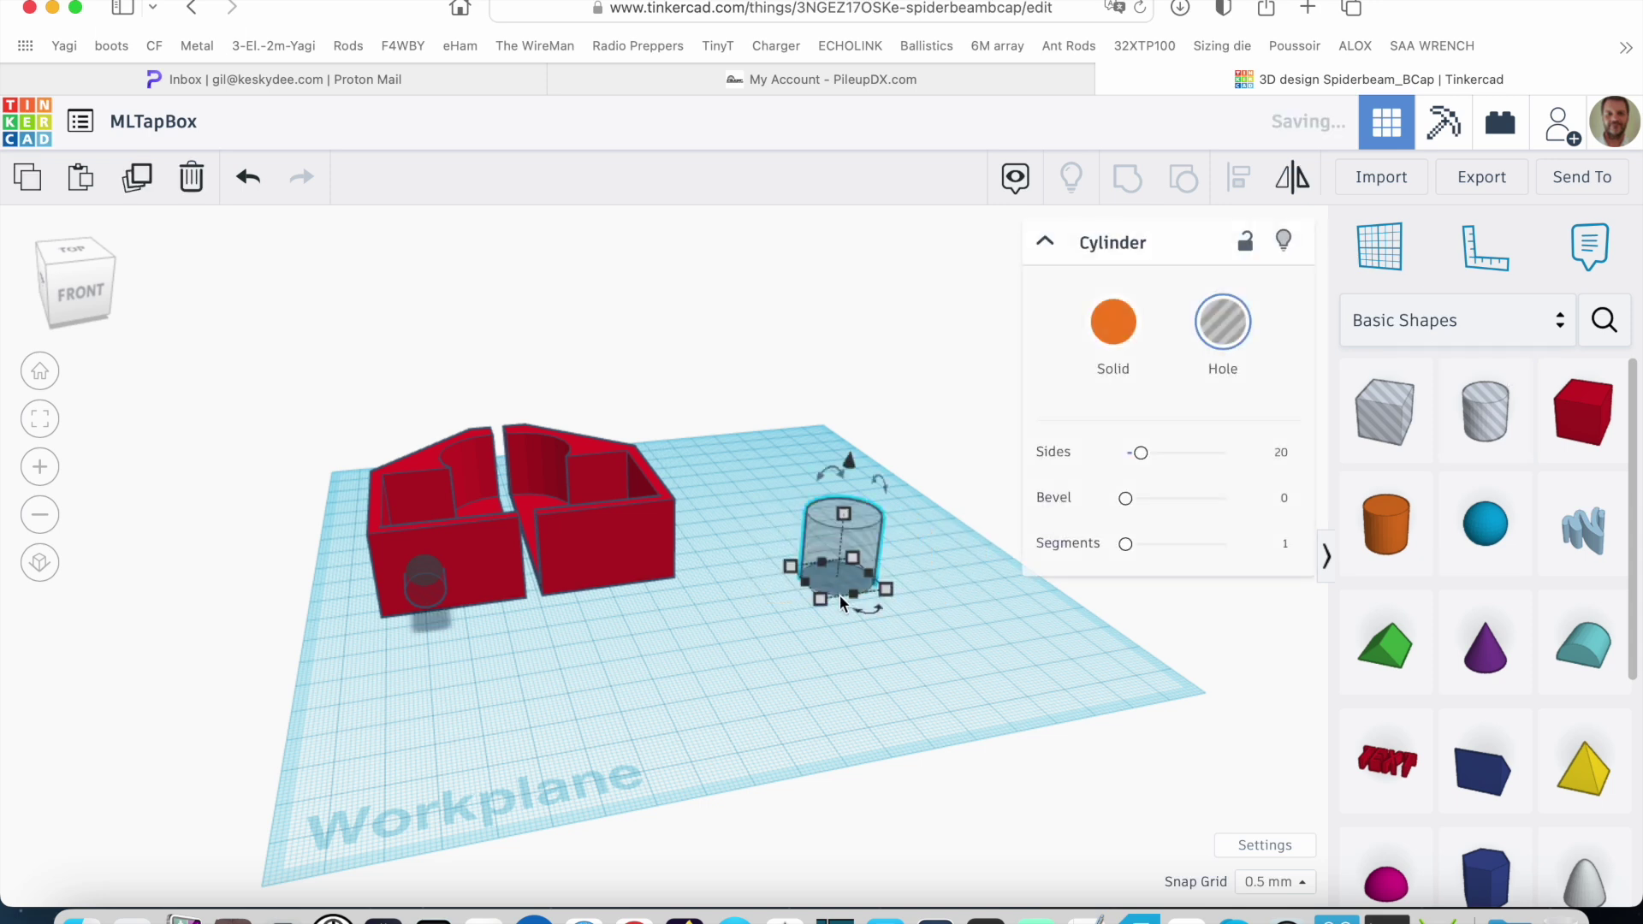
pyautogui.moveTo(822, 600)
pyautogui.click(695, 596)
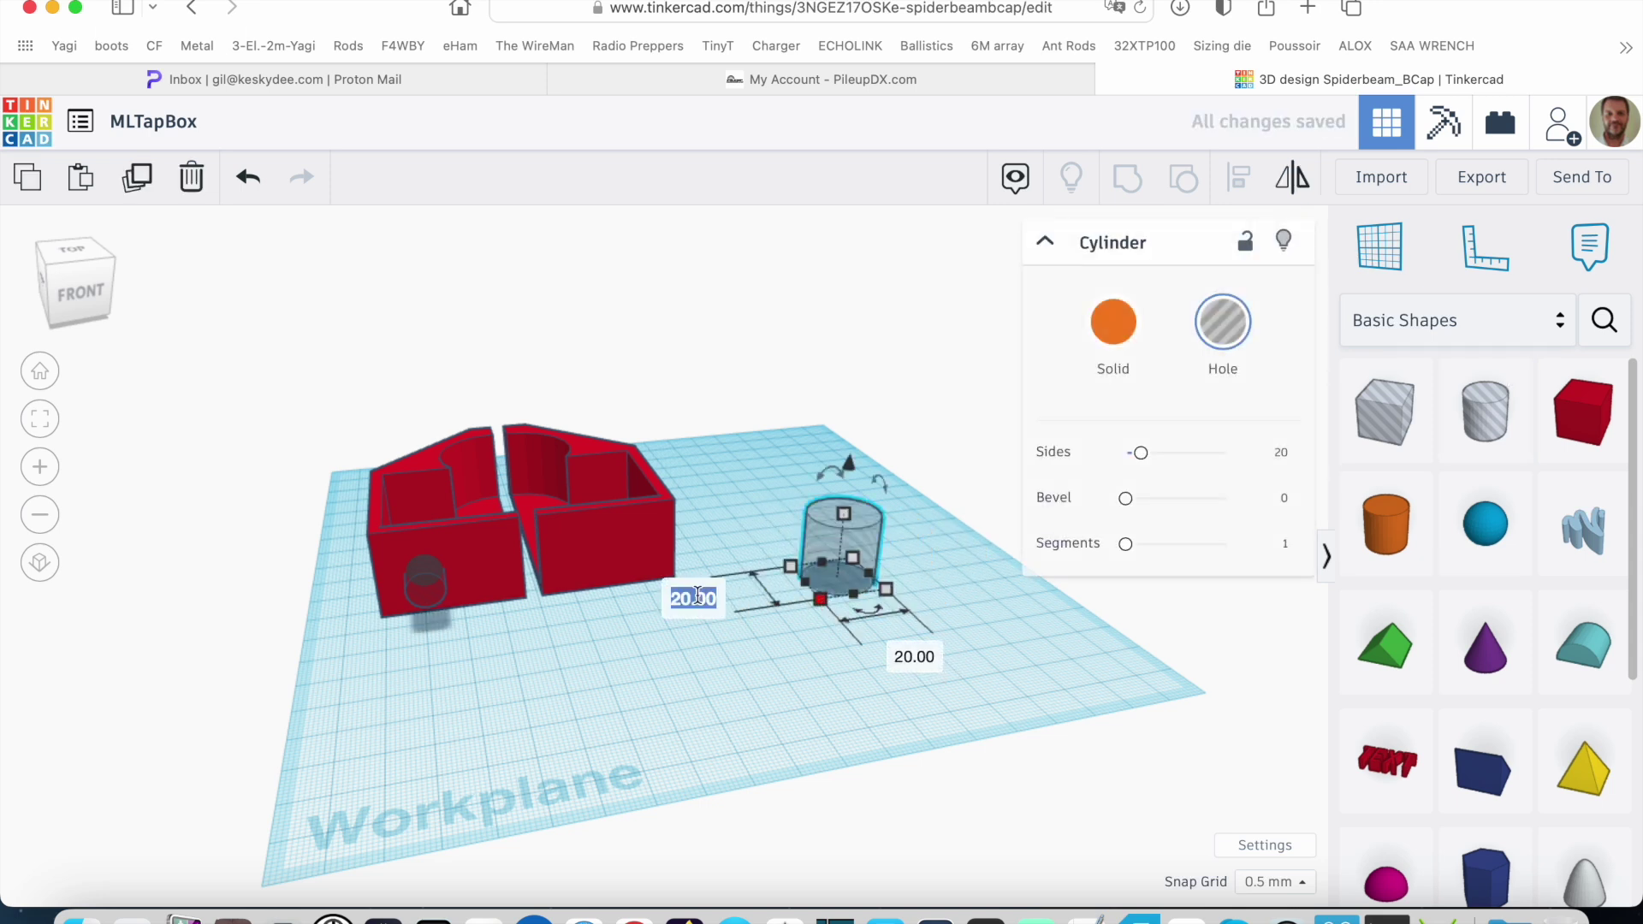
pyautogui.write('6')
pyautogui.click(914, 656)
pyautogui.write('6')
pyautogui.press('Return')
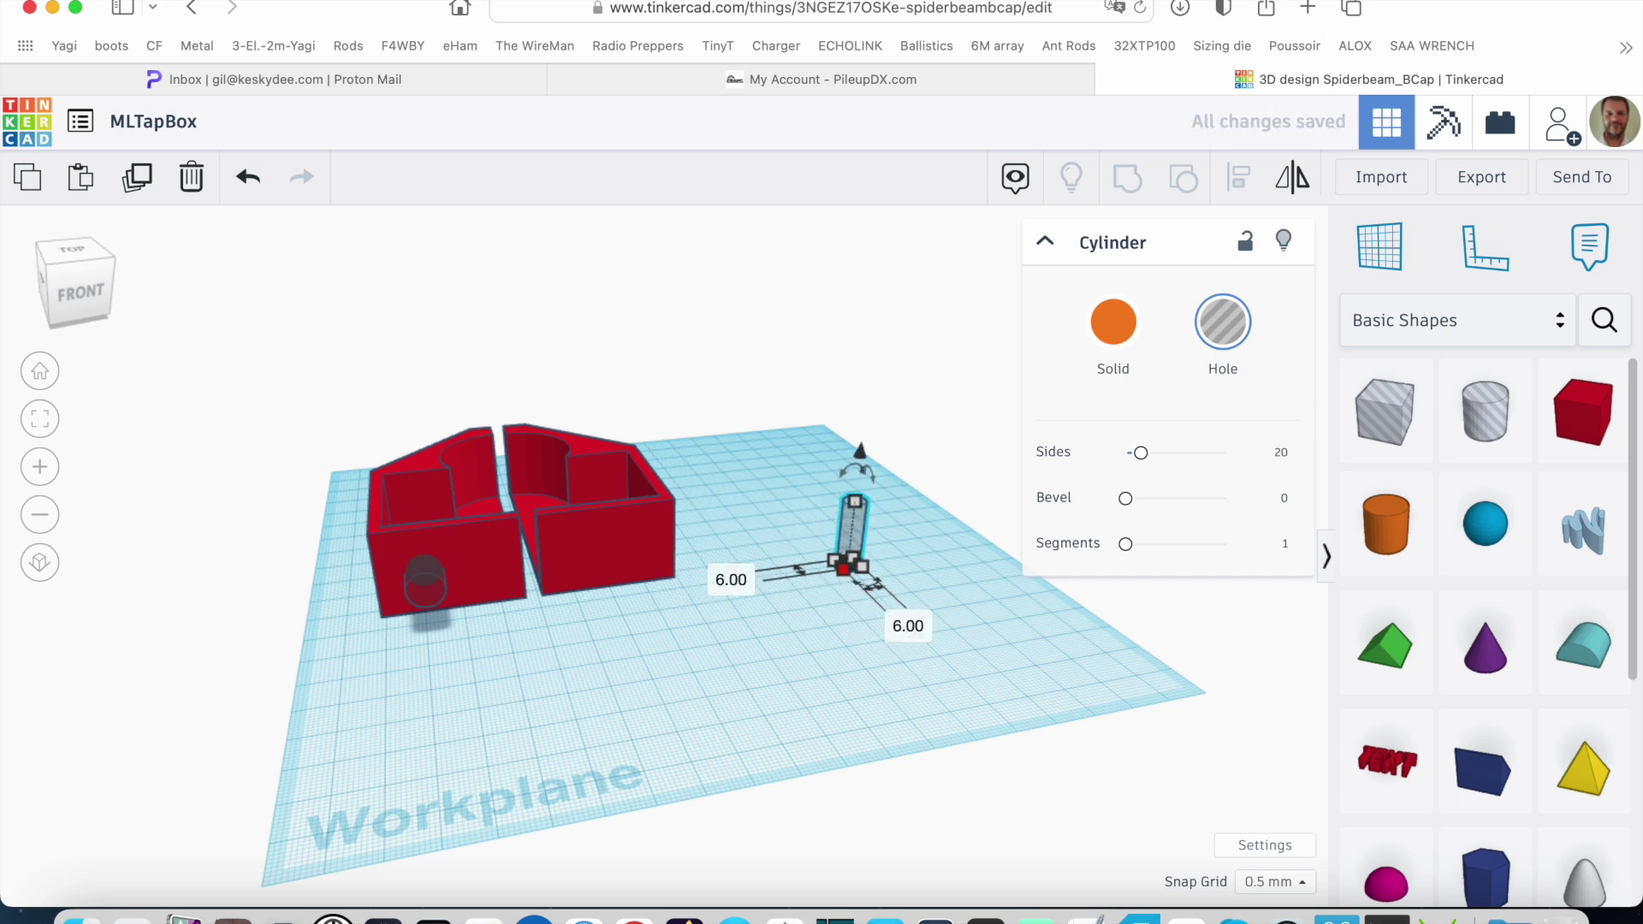
# Rotate the 6 mm hole 90° so it lies on its side
pyautogui.click(105, 289)
pyautogui.click(599, 575)
pyautogui.click(600, 504)
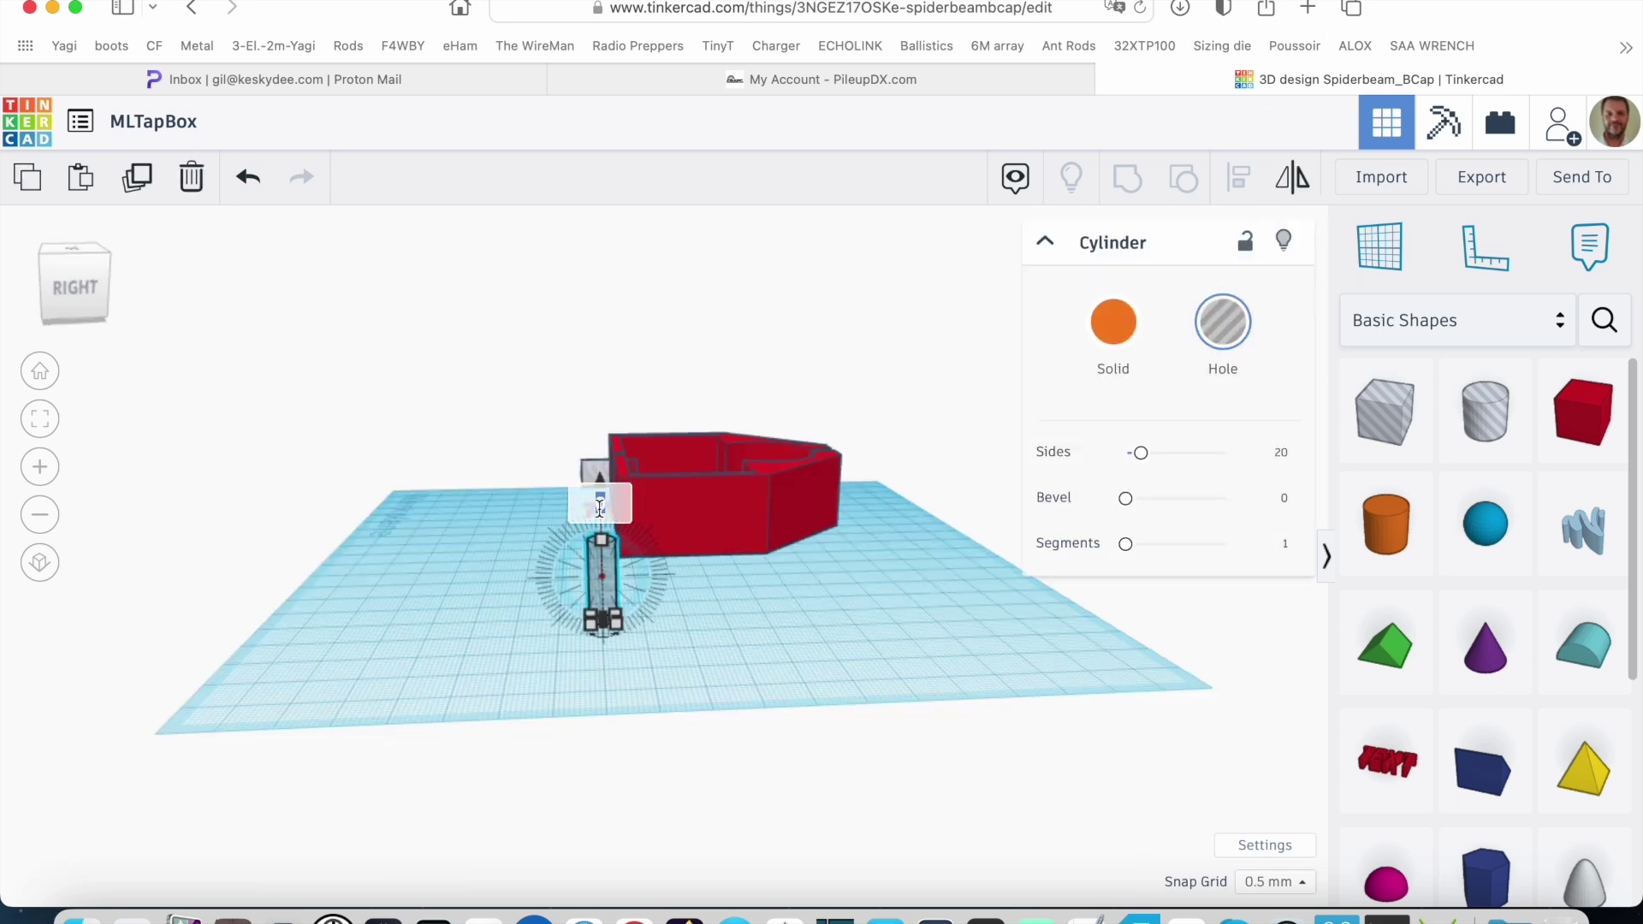
pyautogui.write('90')
pyautogui.press('Return')
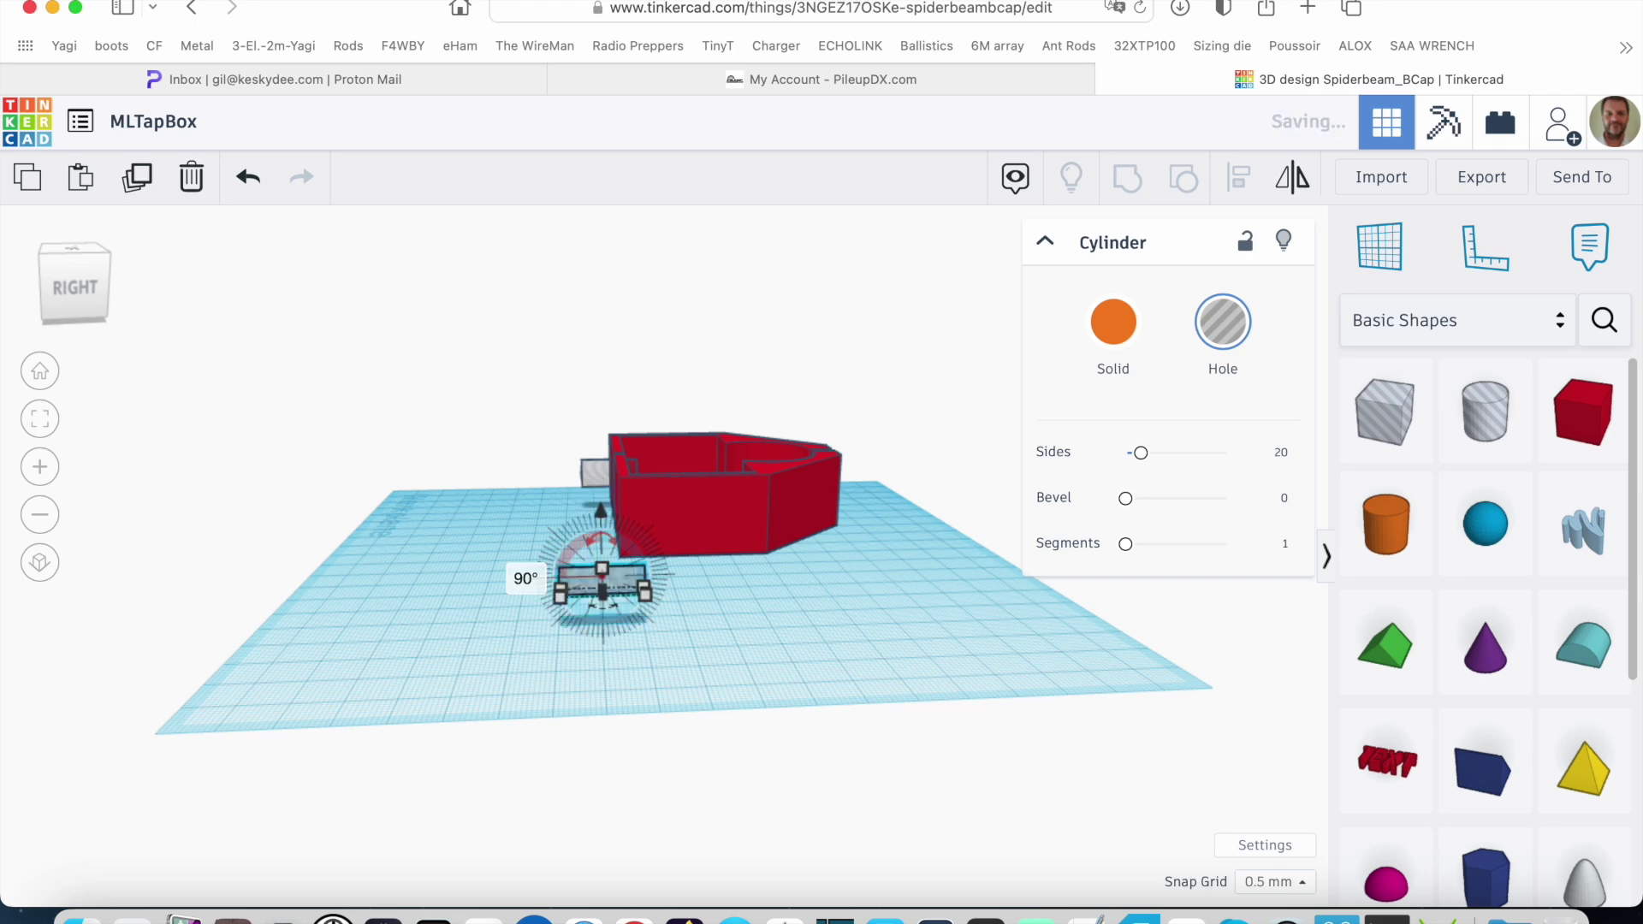
pyautogui.click(682, 642)
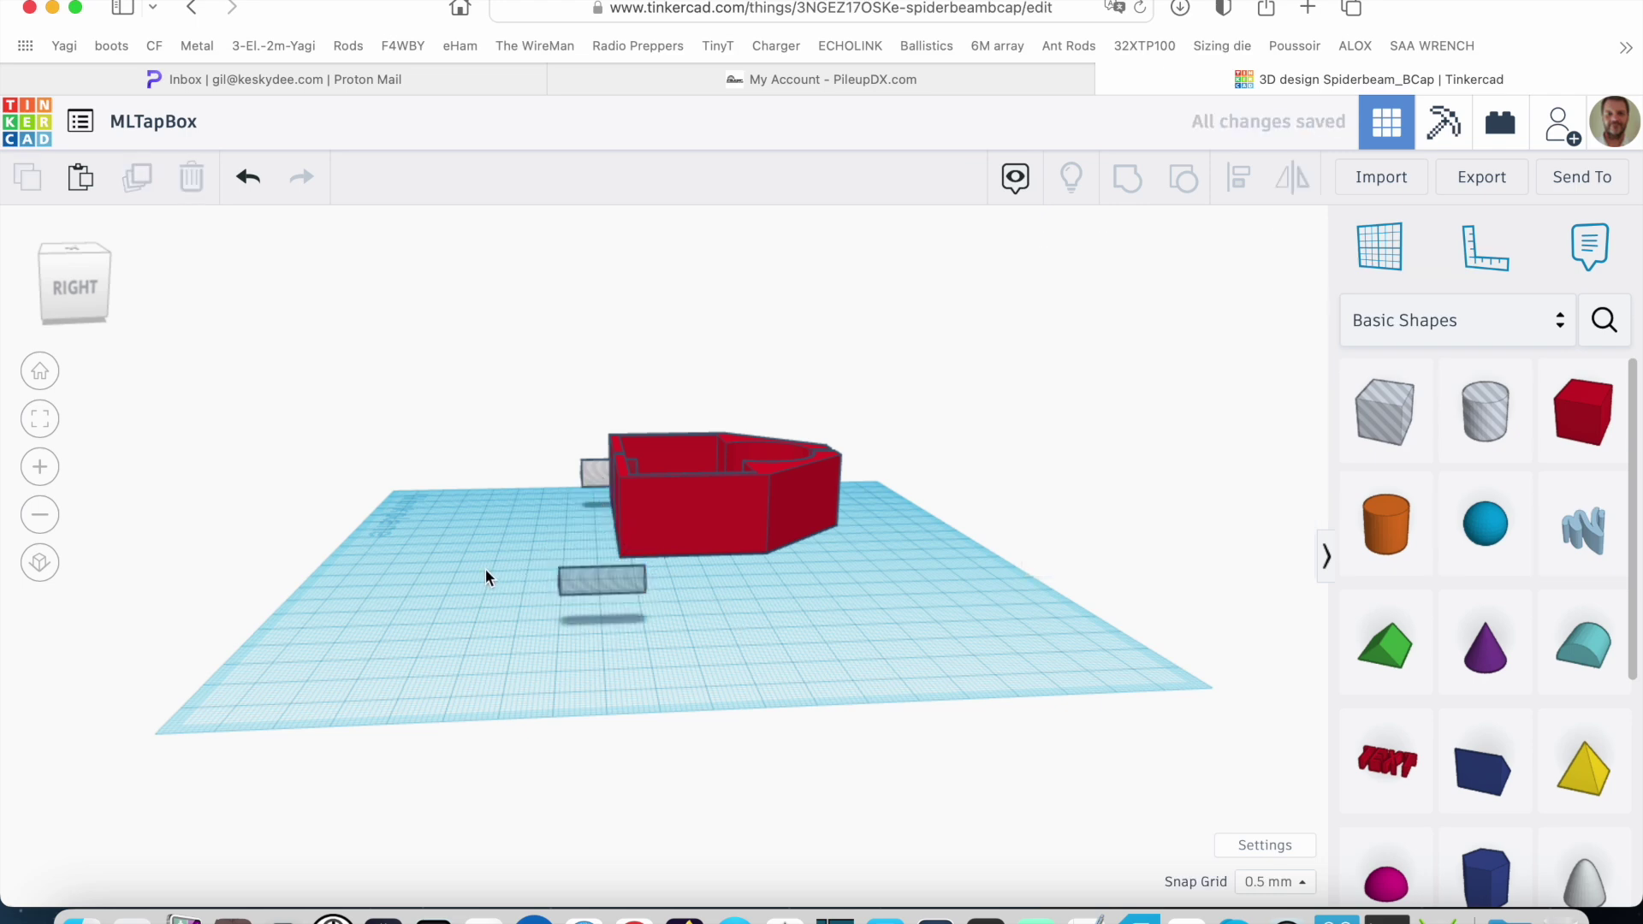
# Place the small hole on the left front wall and group the half with both holes
pyautogui.moveTo(485, 575); pyautogui.dragTo(911, 609, button='right')
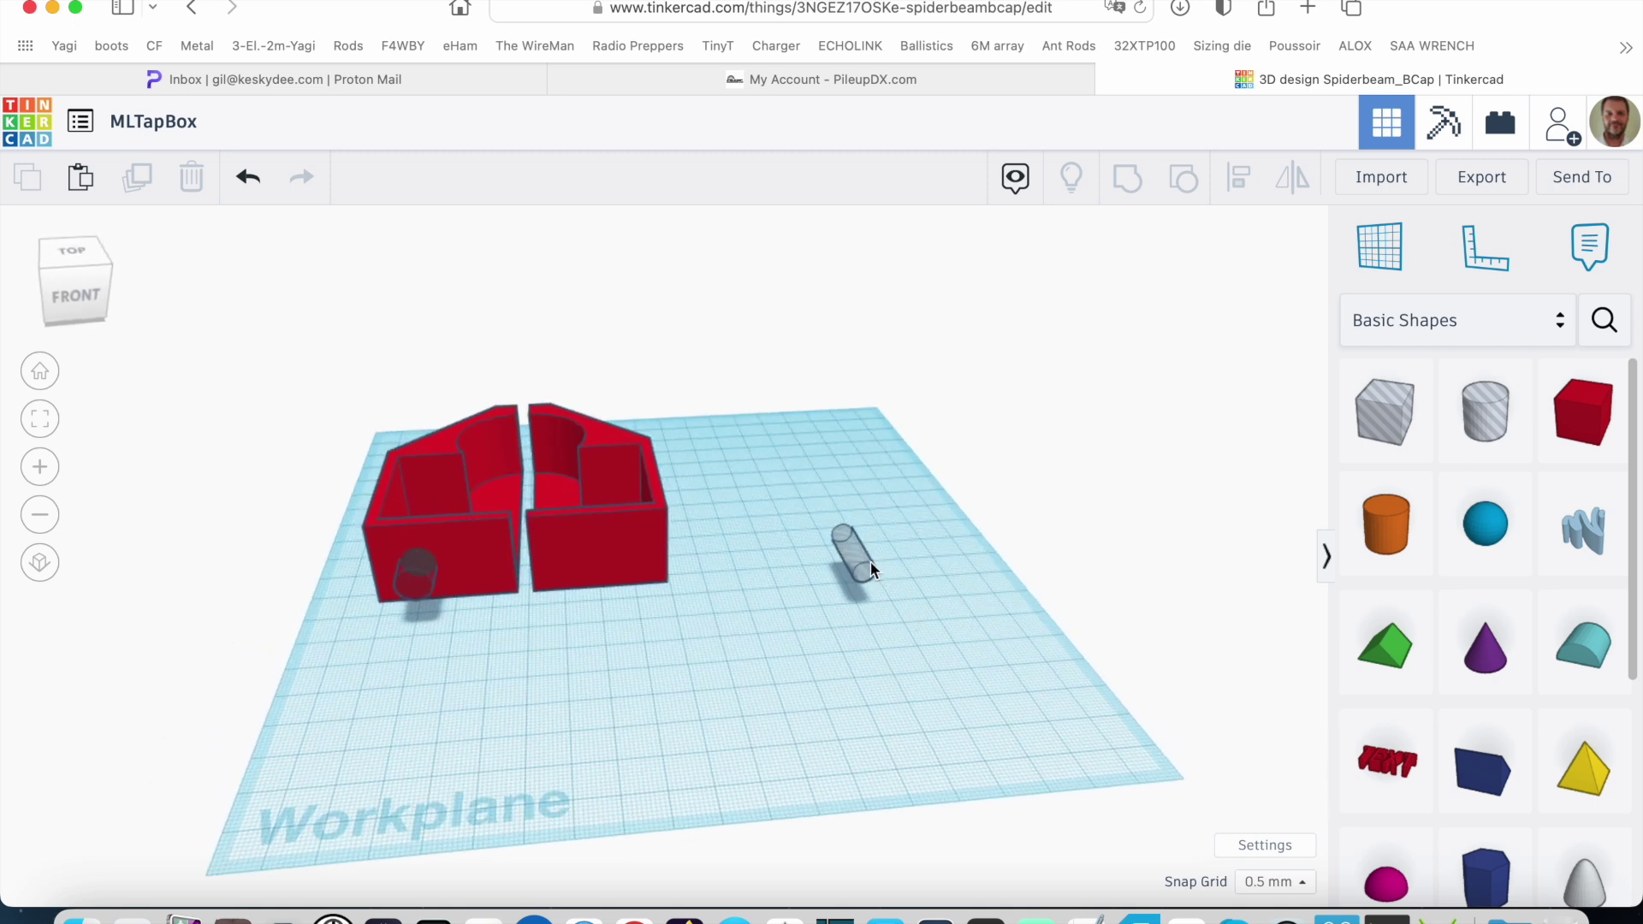
pyautogui.moveTo(854, 552); pyautogui.dragTo(478, 558)
pyautogui.moveTo(477, 558); pyautogui.dragTo(336, 565, button='right')
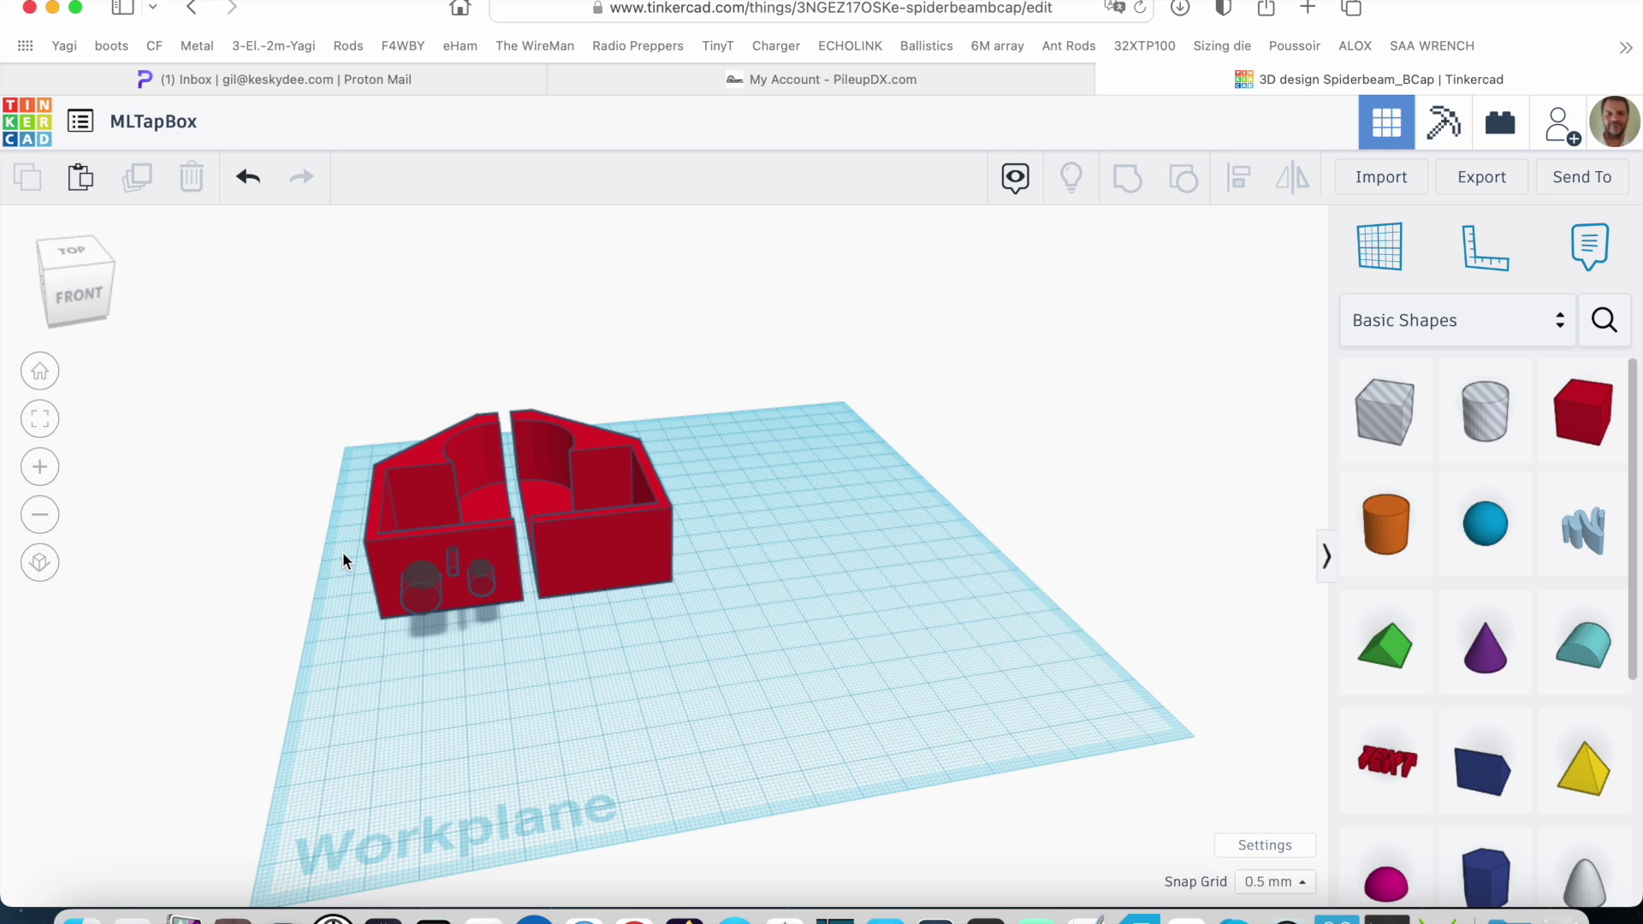
pyautogui.moveTo(342, 553); pyautogui.dragTo(530, 649)
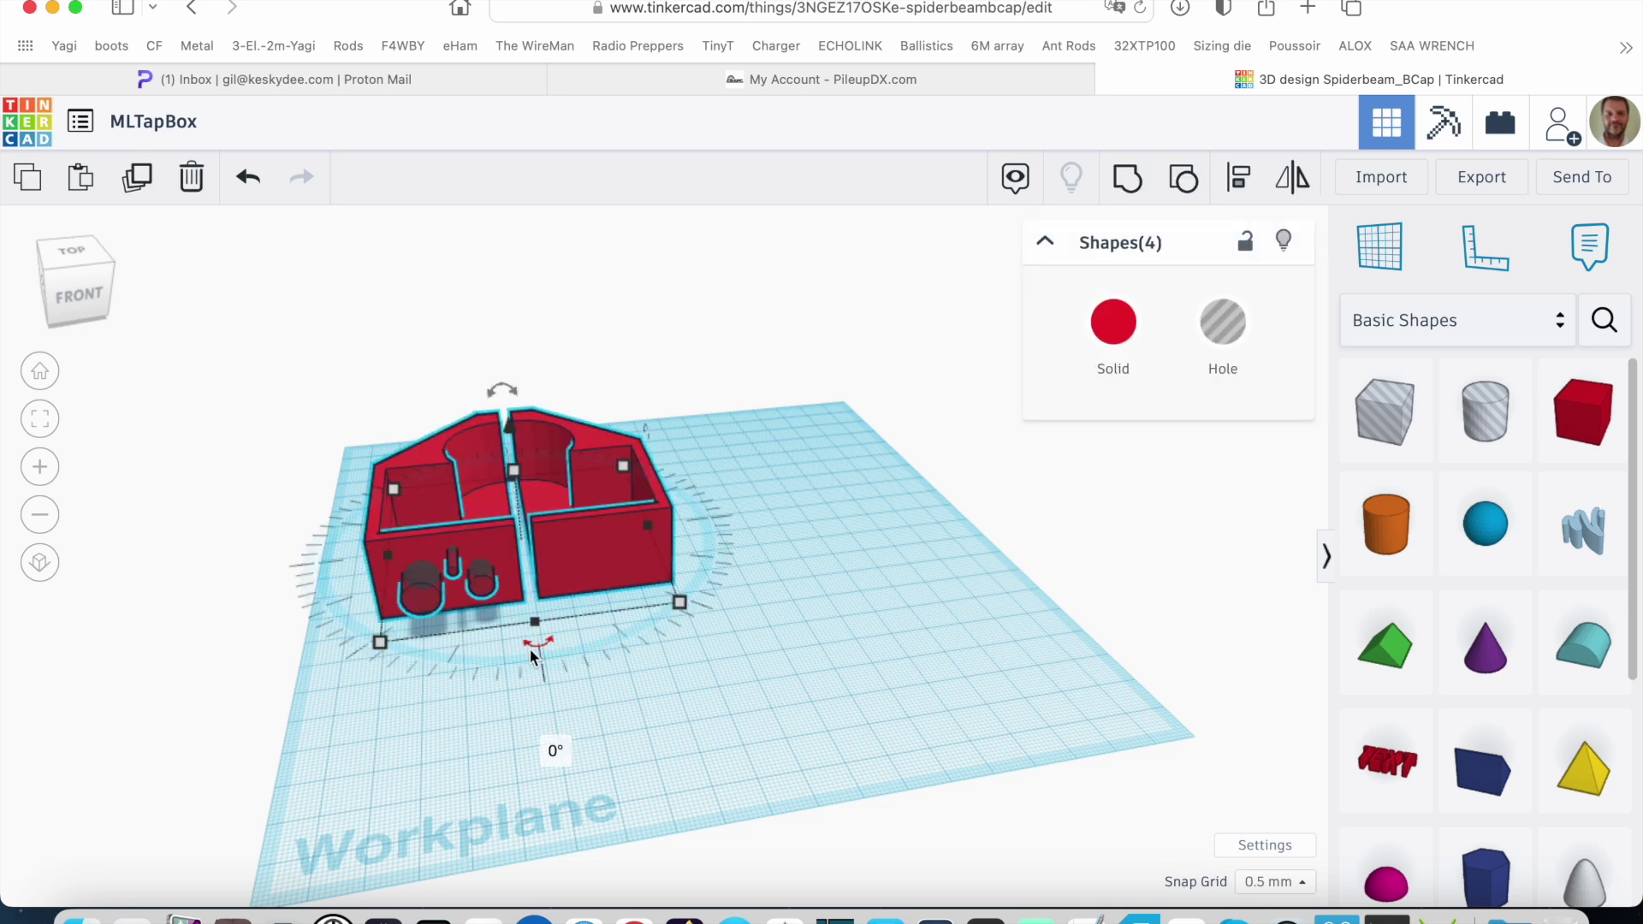
pyautogui.click(1128, 179)
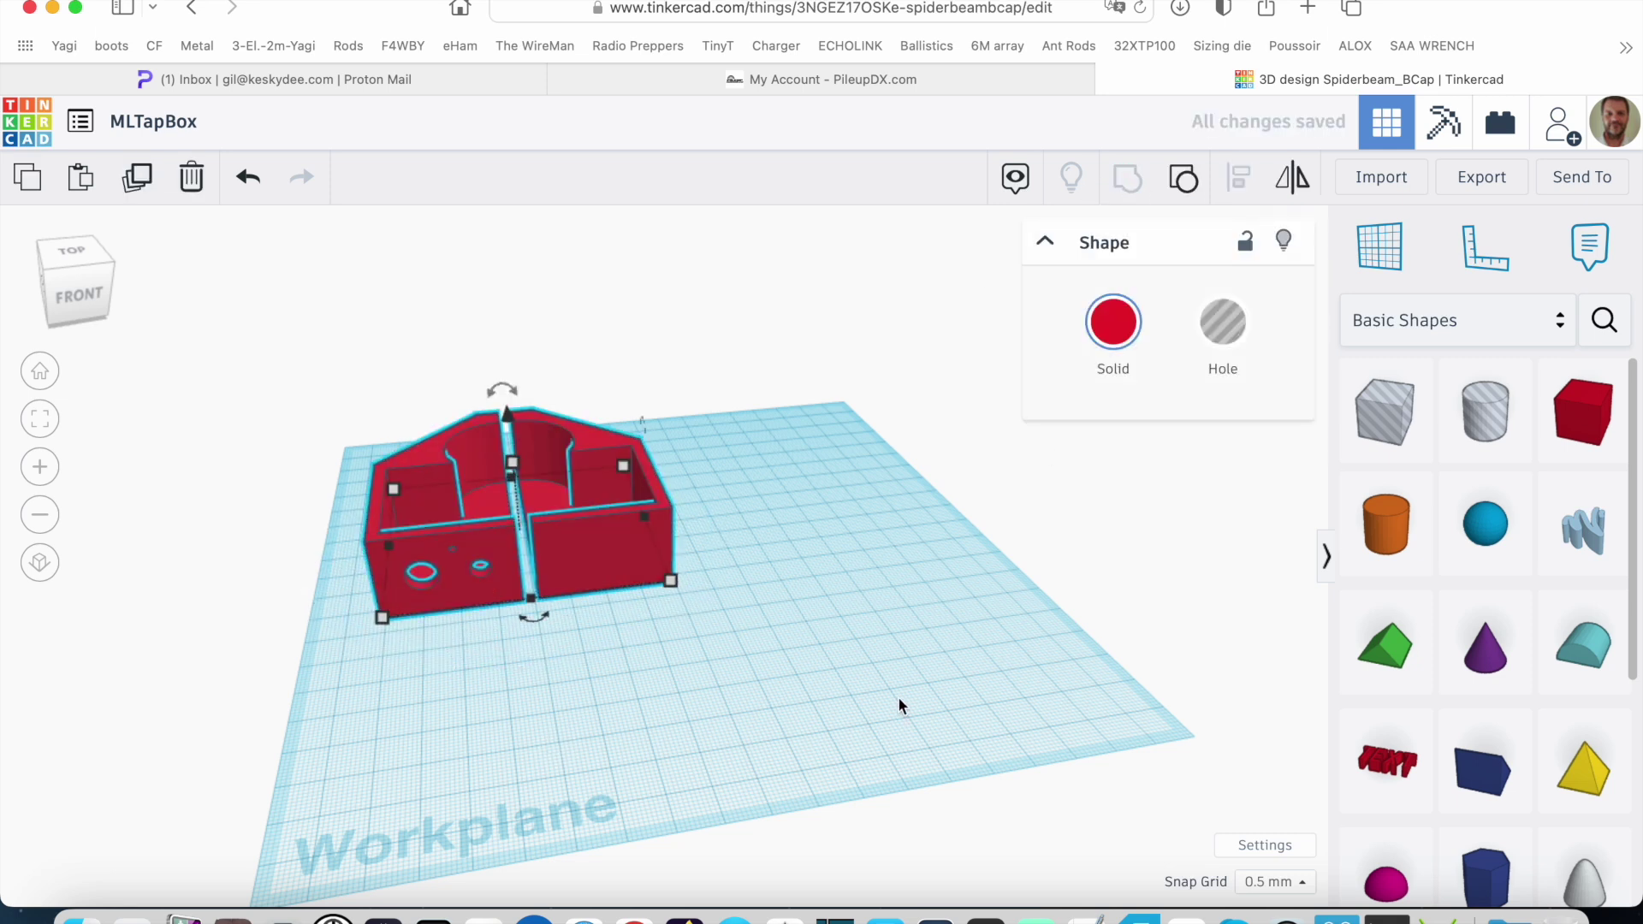
pyautogui.click(852, 635)
pyautogui.moveTo(851, 634); pyautogui.dragTo(716, 658, button='right')
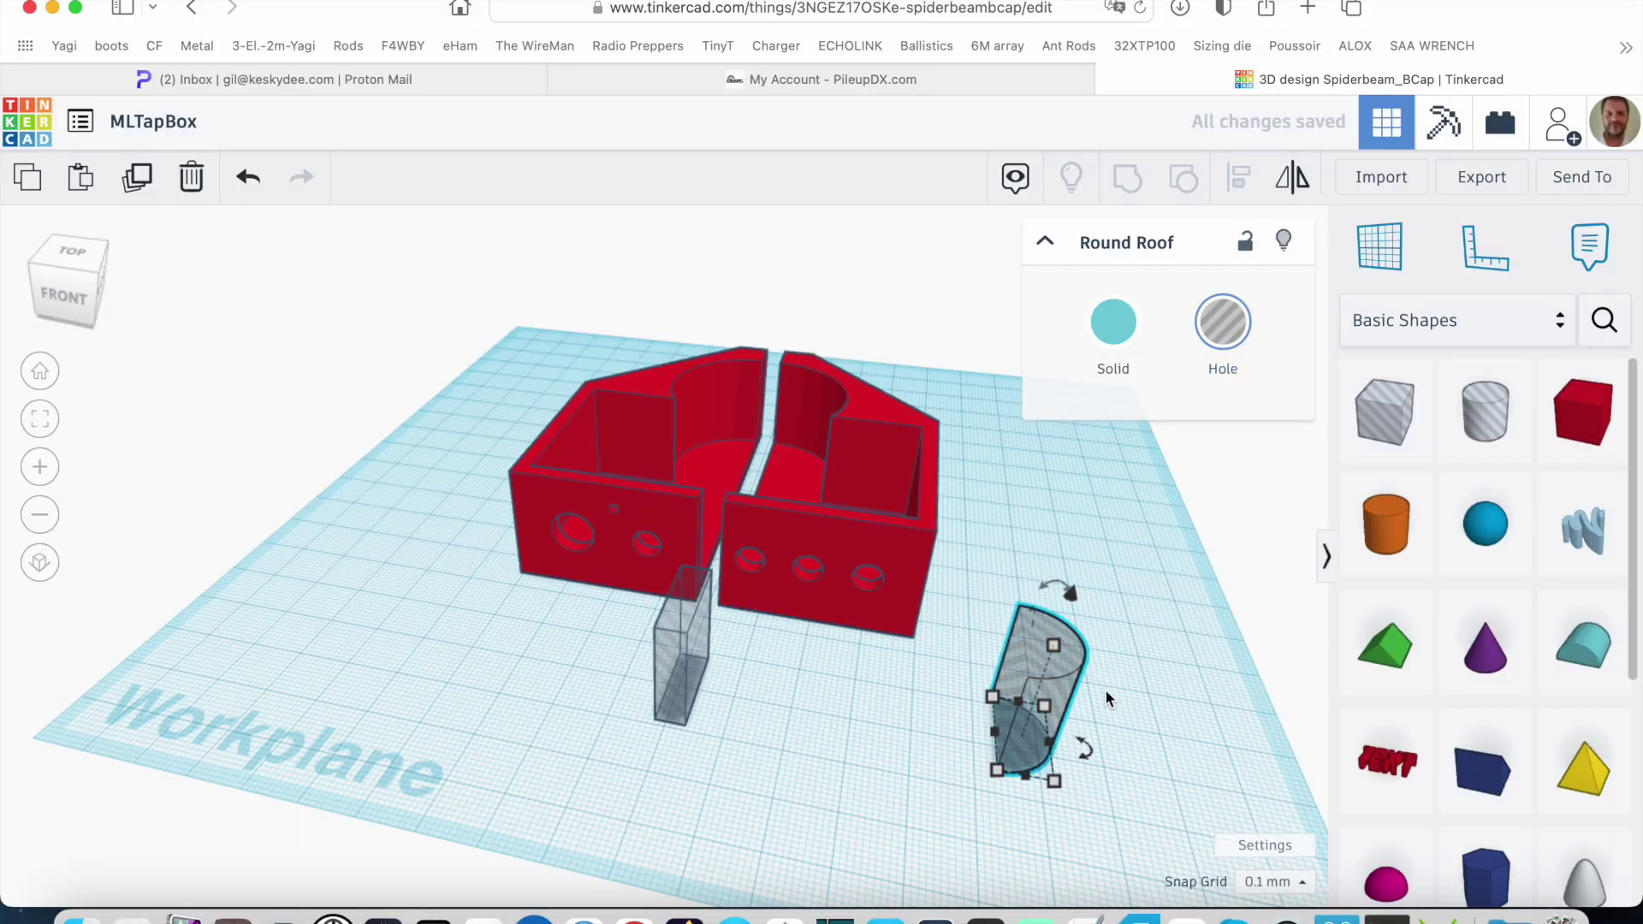
# Duplicate and mirror the round-roof hole, then move a half-cylinder beside the tall box hole
pyautogui.click(137, 177)
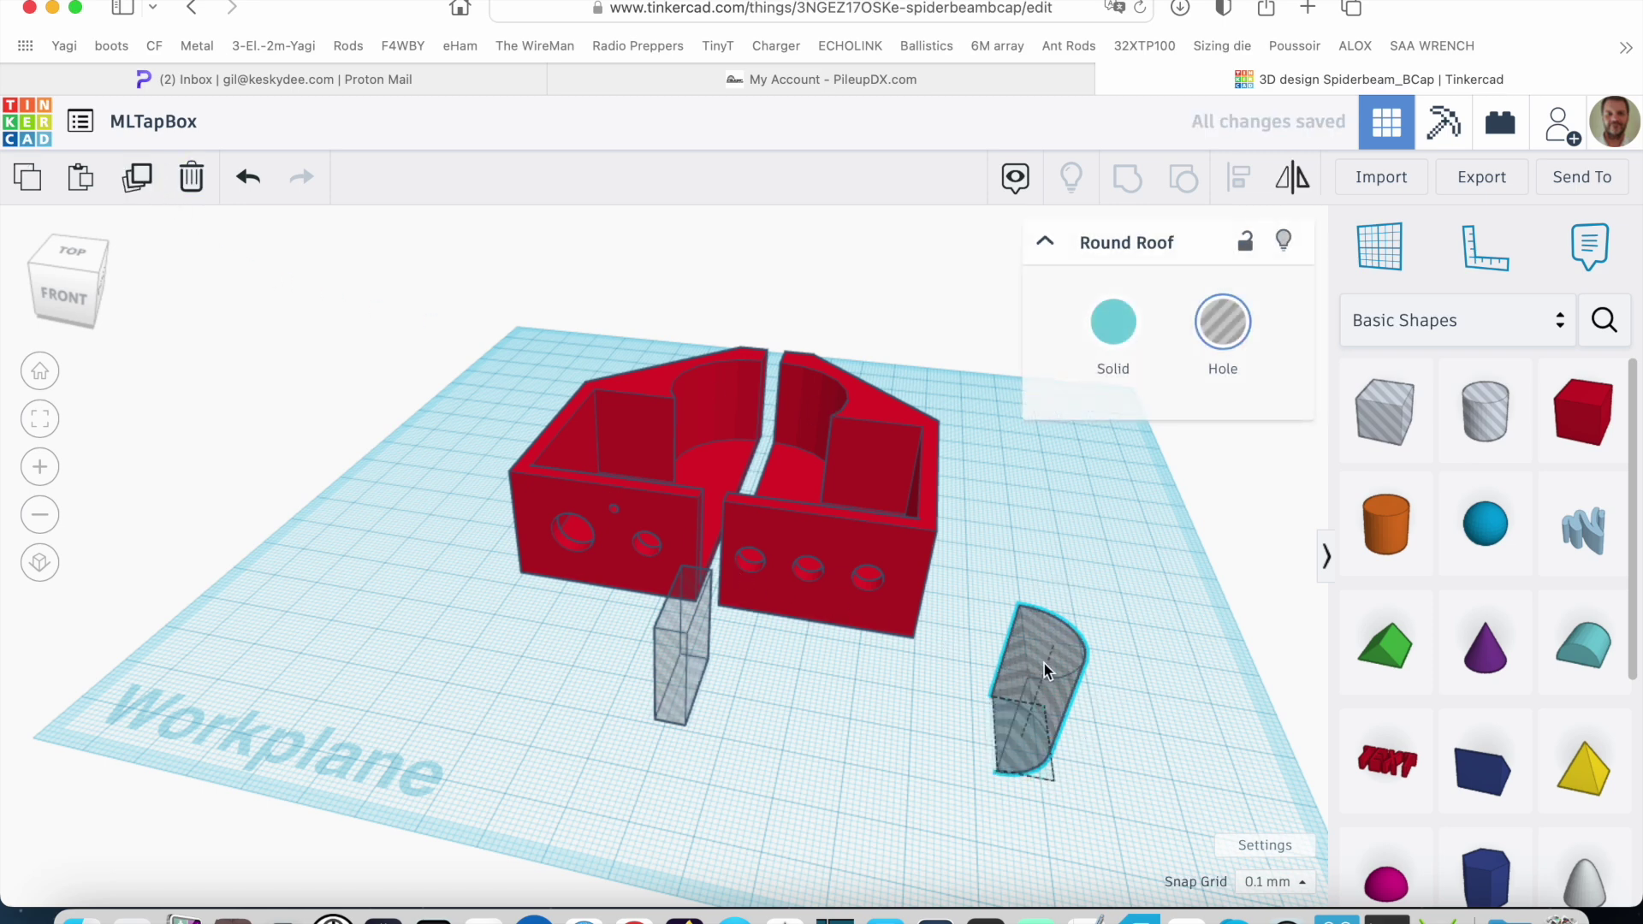
pyautogui.moveTo(1044, 663); pyautogui.dragTo(941, 664)
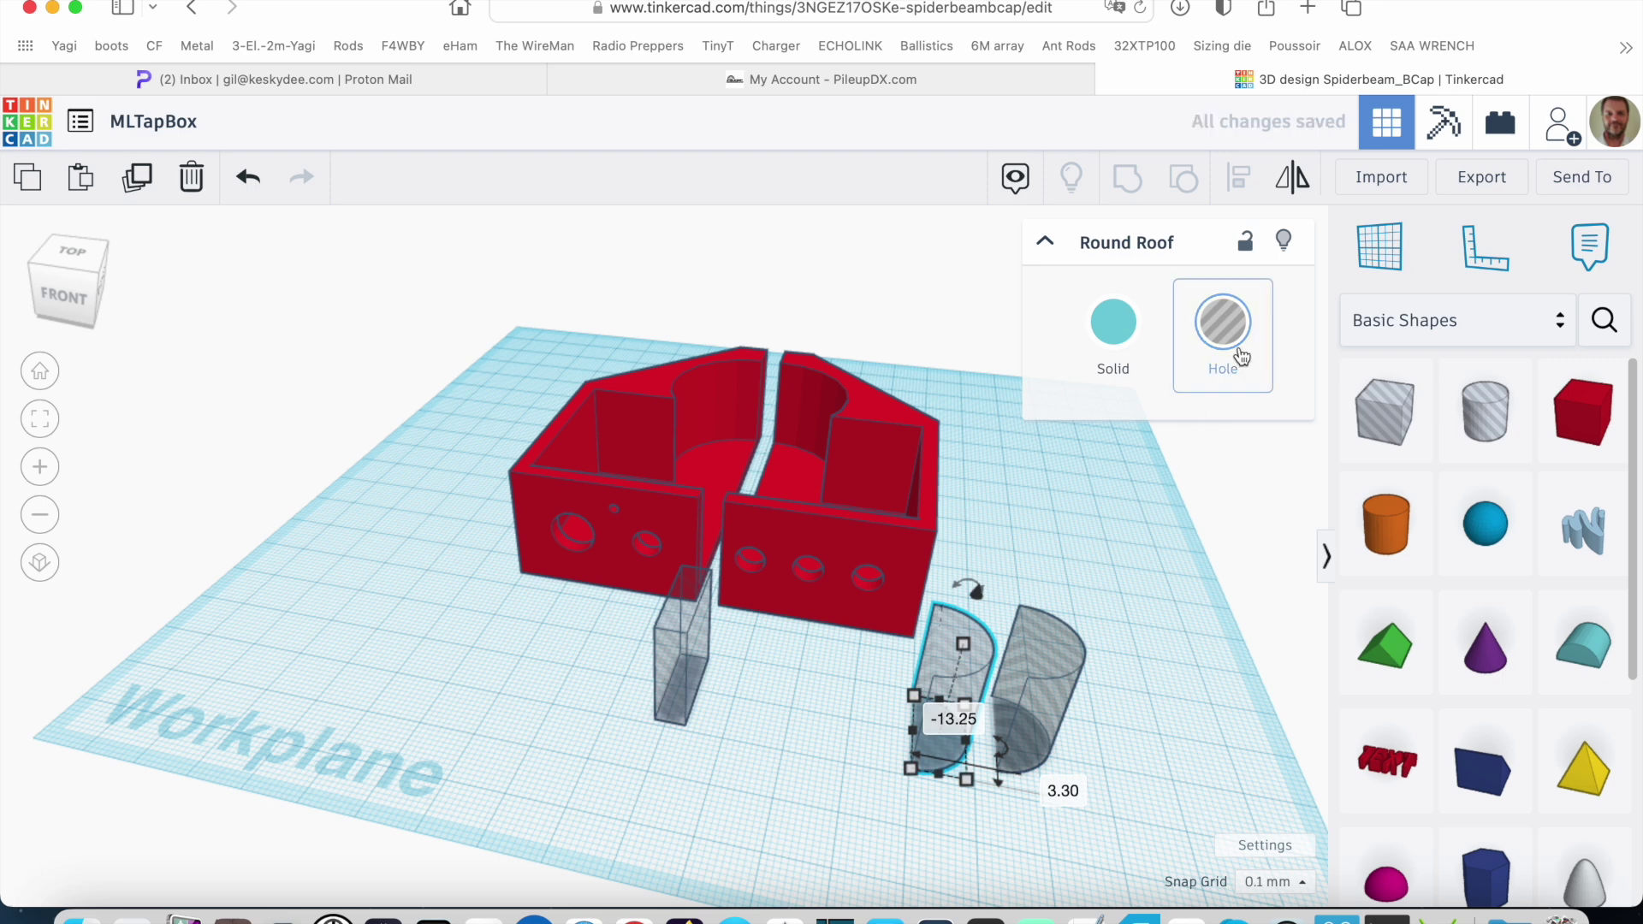
pyautogui.click(1296, 181)
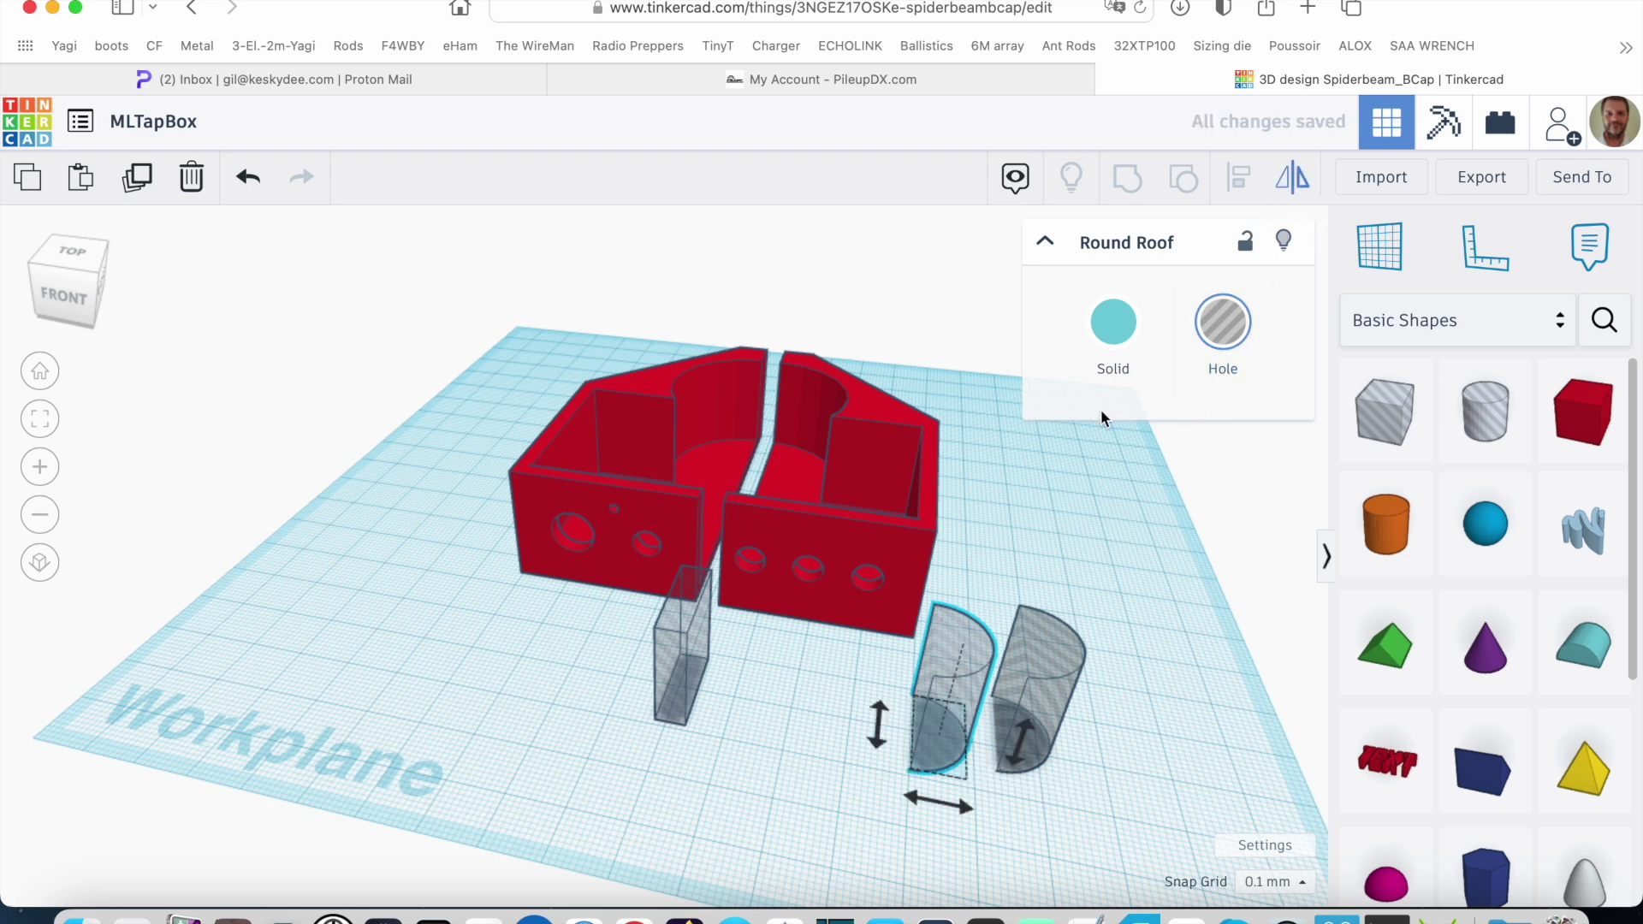
pyautogui.click(946, 806)
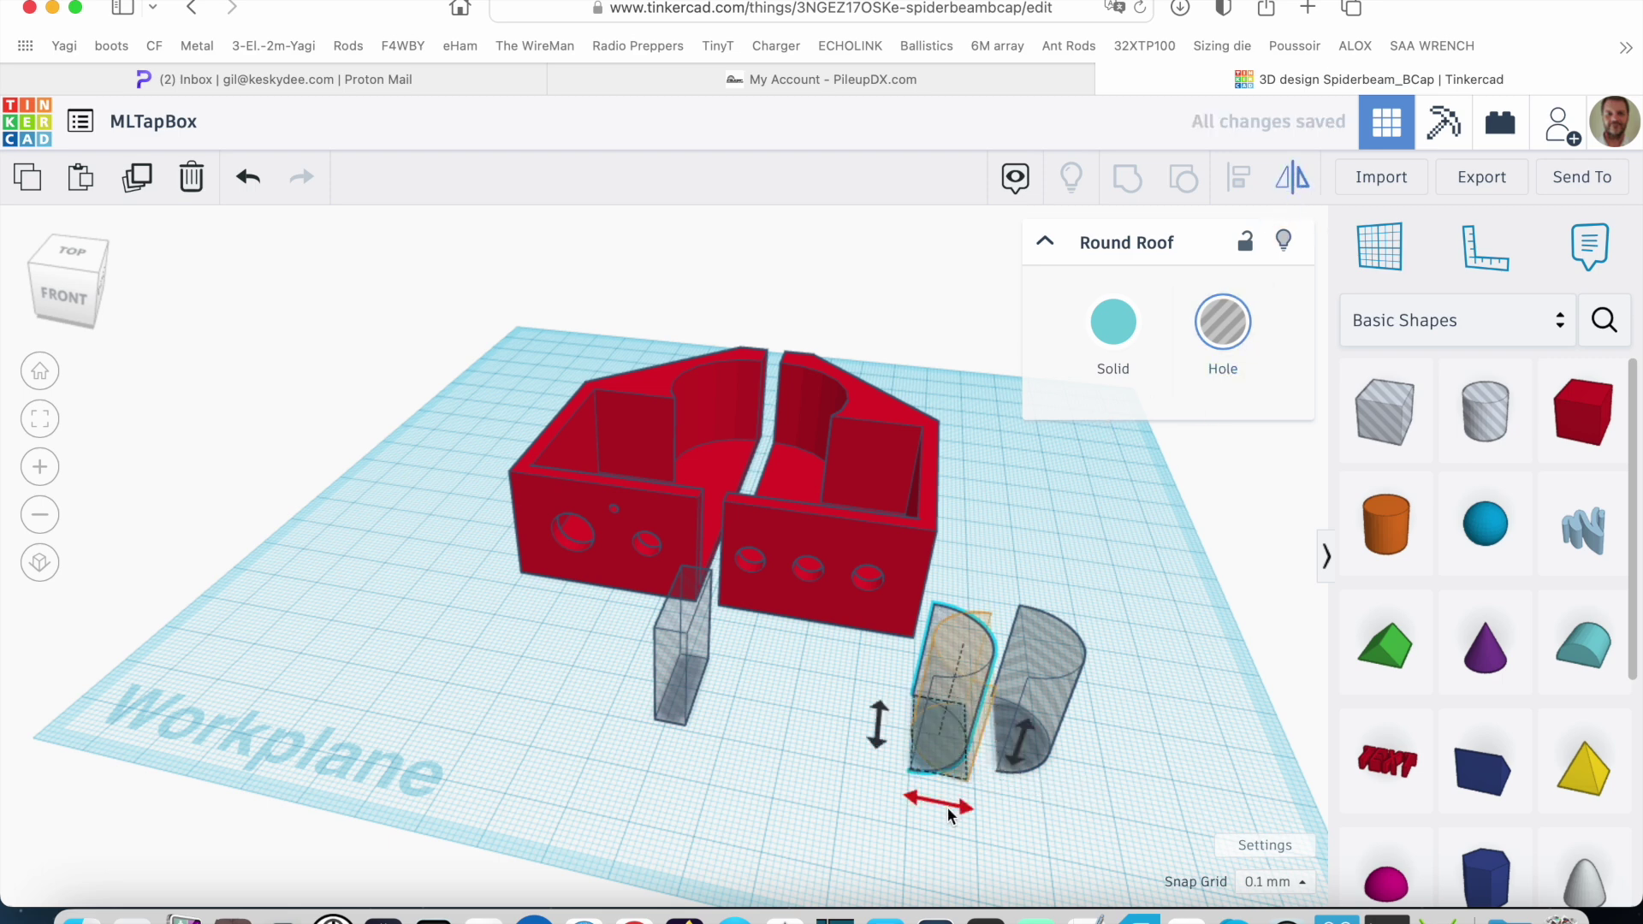
pyautogui.click(876, 827)
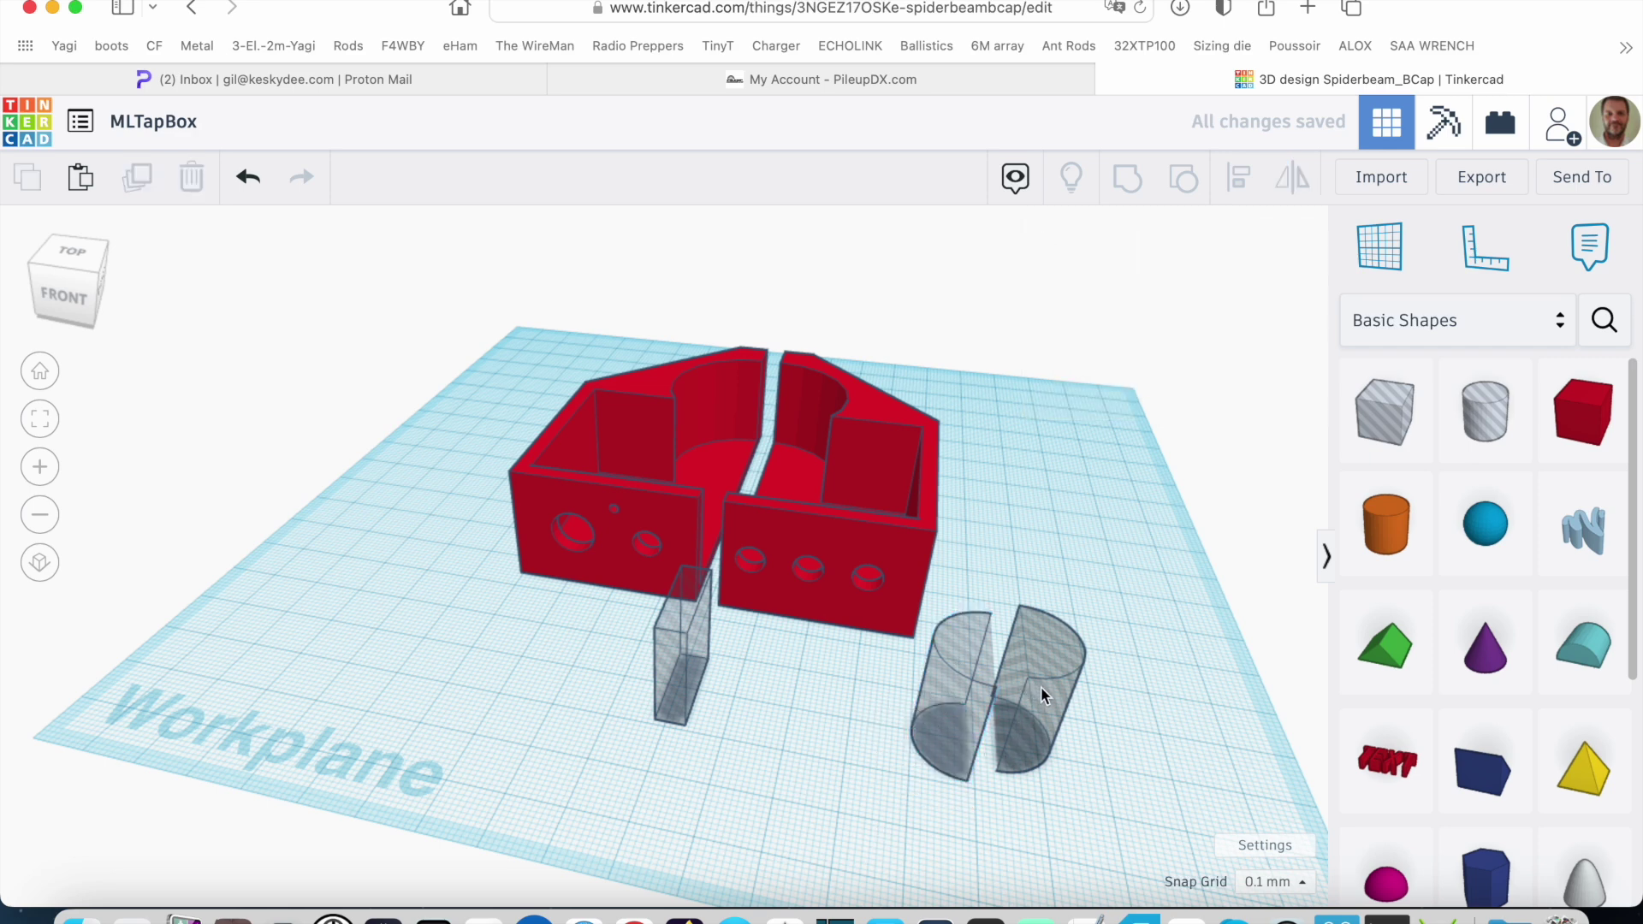
pyautogui.moveTo(1015, 690); pyautogui.dragTo(705, 645)
# Nudge the Round Roof hole against the box hole and group the three hole pieces
pyautogui.click(714, 782)
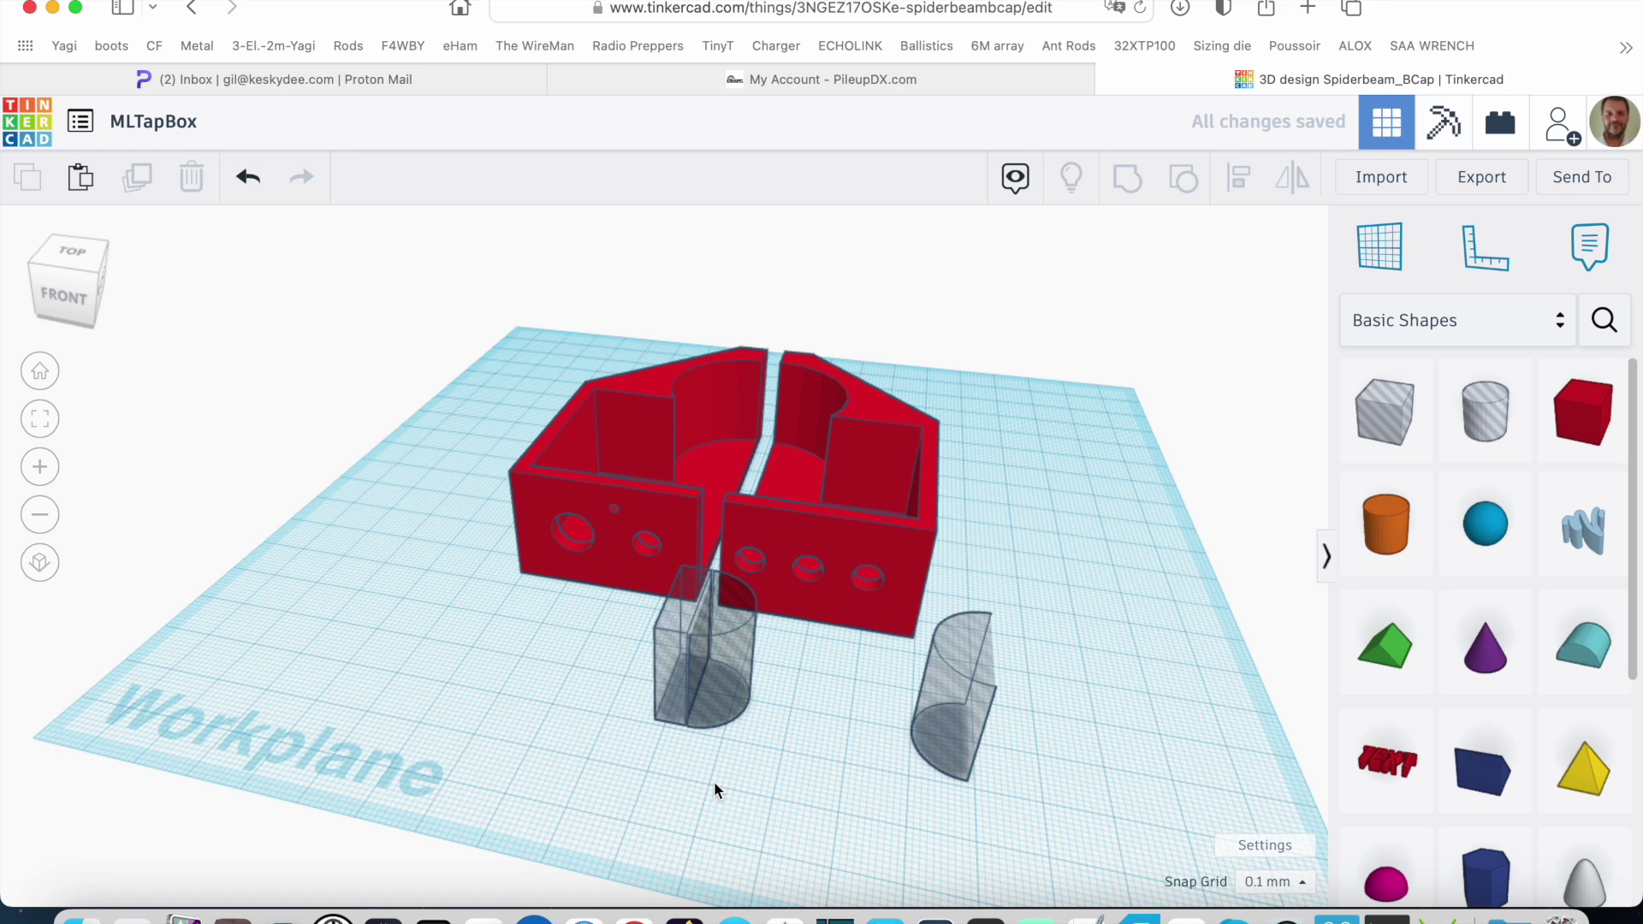
pyautogui.moveTo(713, 782); pyautogui.dragTo(751, 807, button='right')
pyautogui.scroll(10, 751, 806)
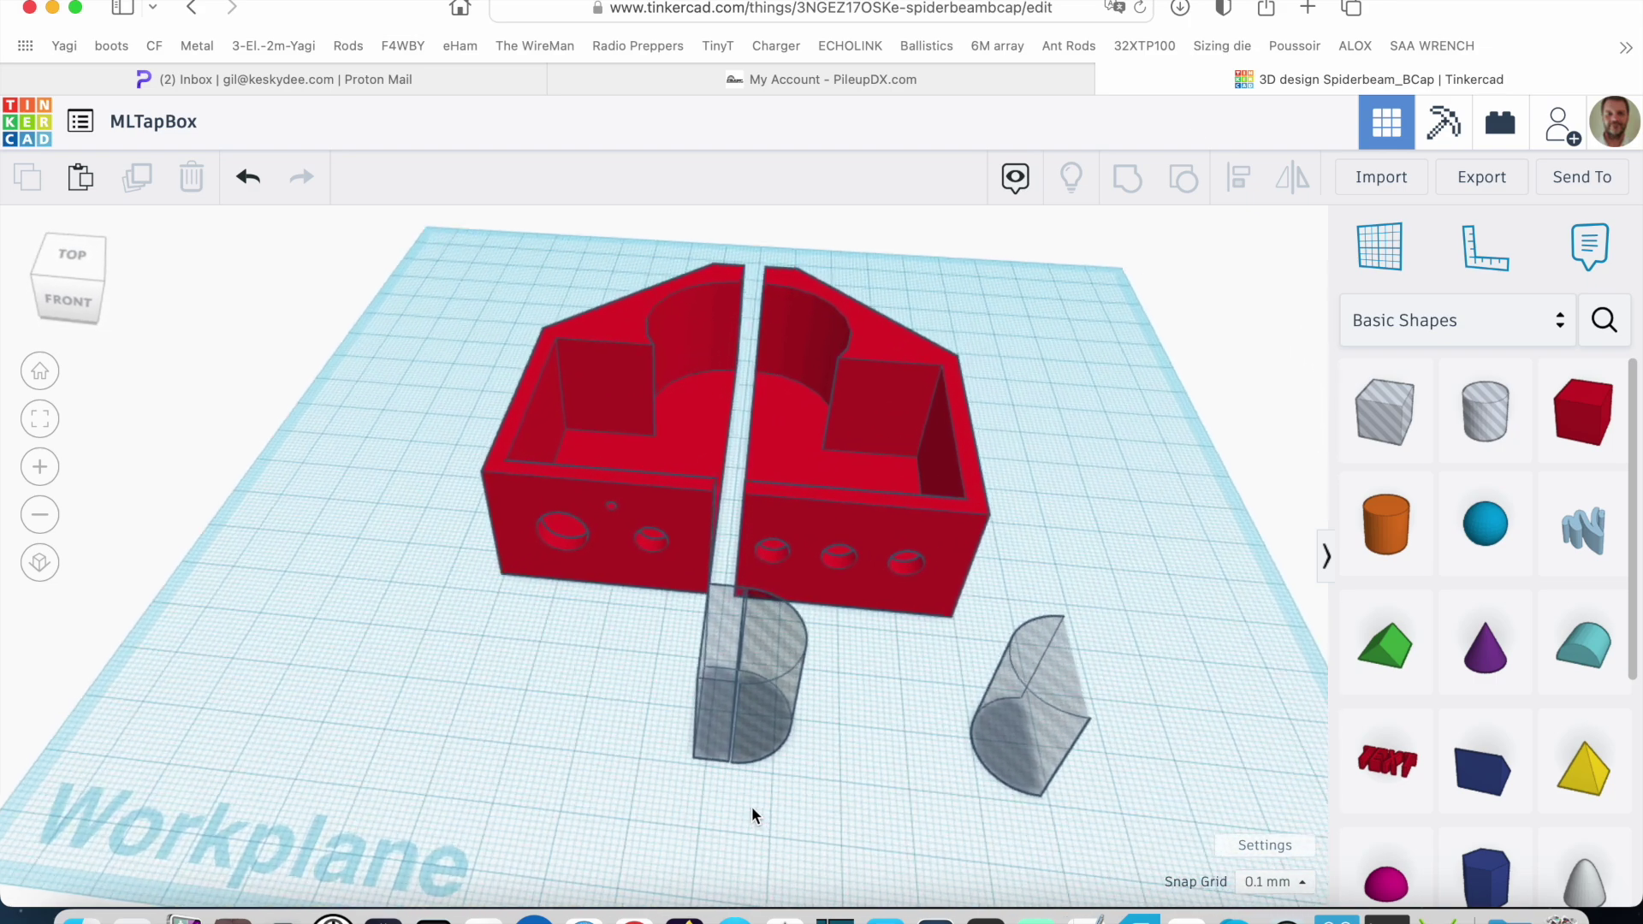
pyautogui.scroll(1, 752, 814)
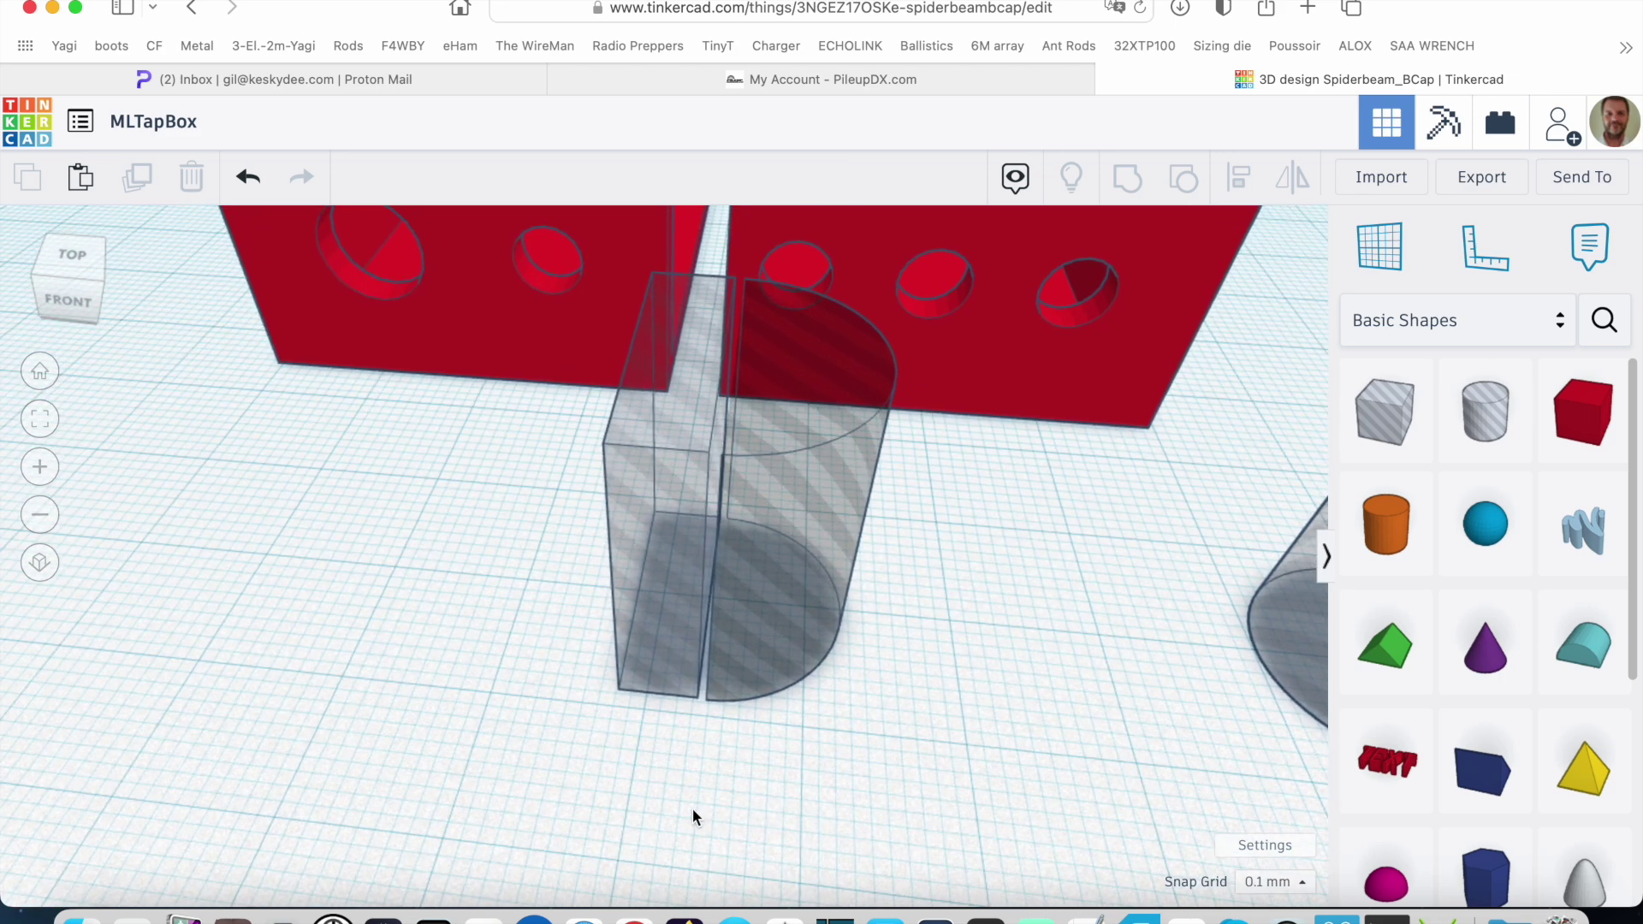
pyautogui.moveTo(694, 810); pyautogui.dragTo(707, 809, button='right')
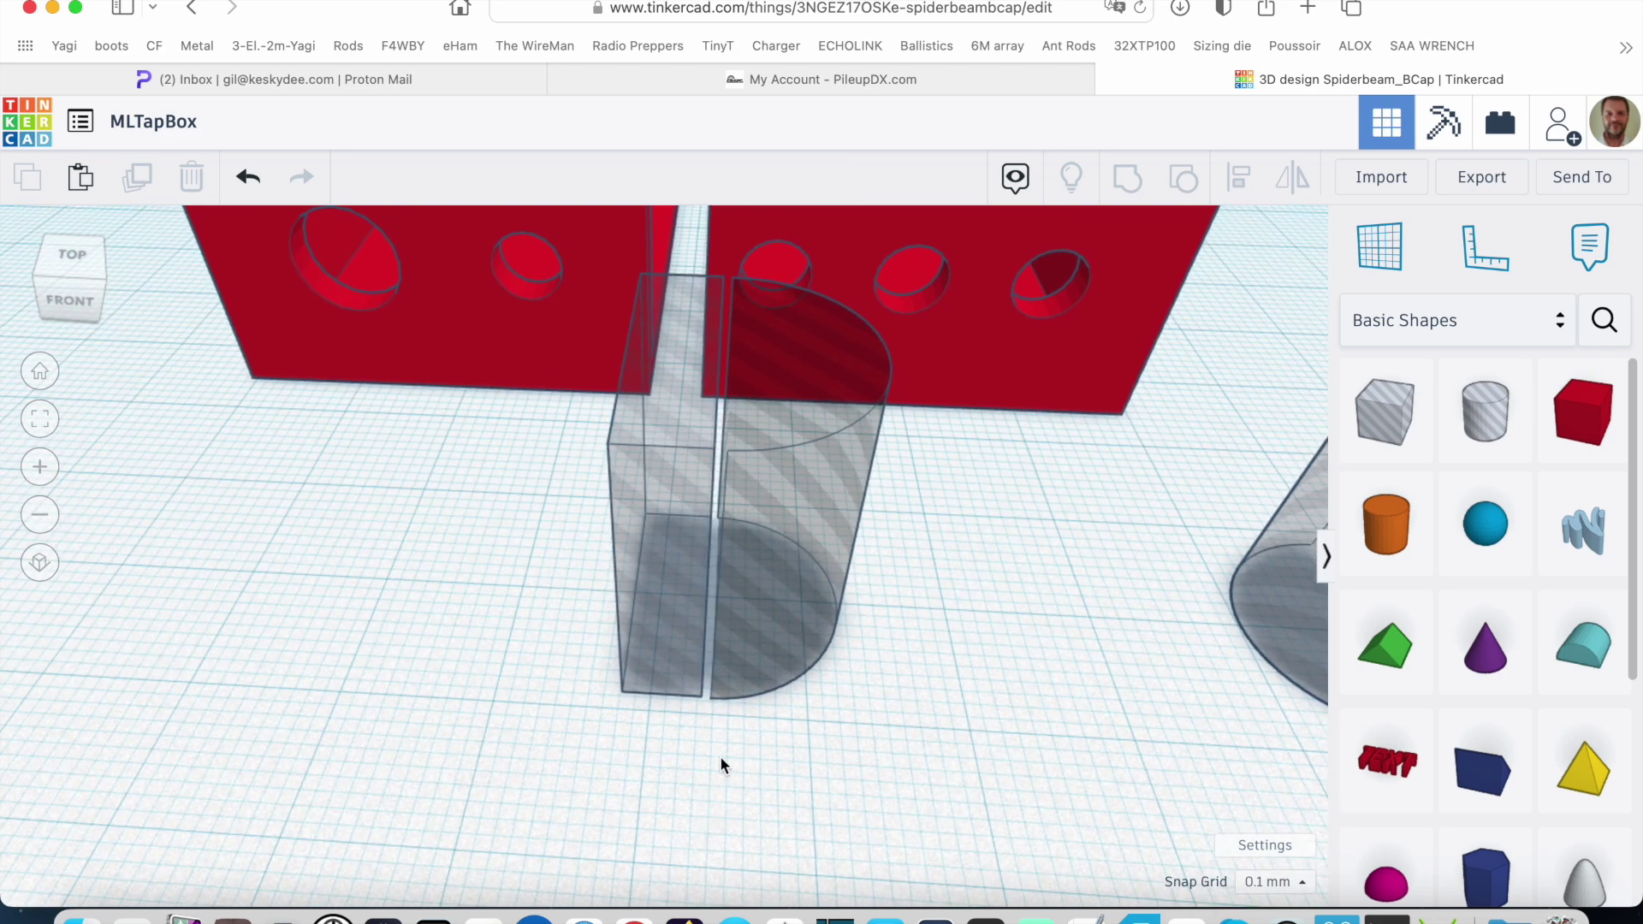
pyautogui.click(737, 671)
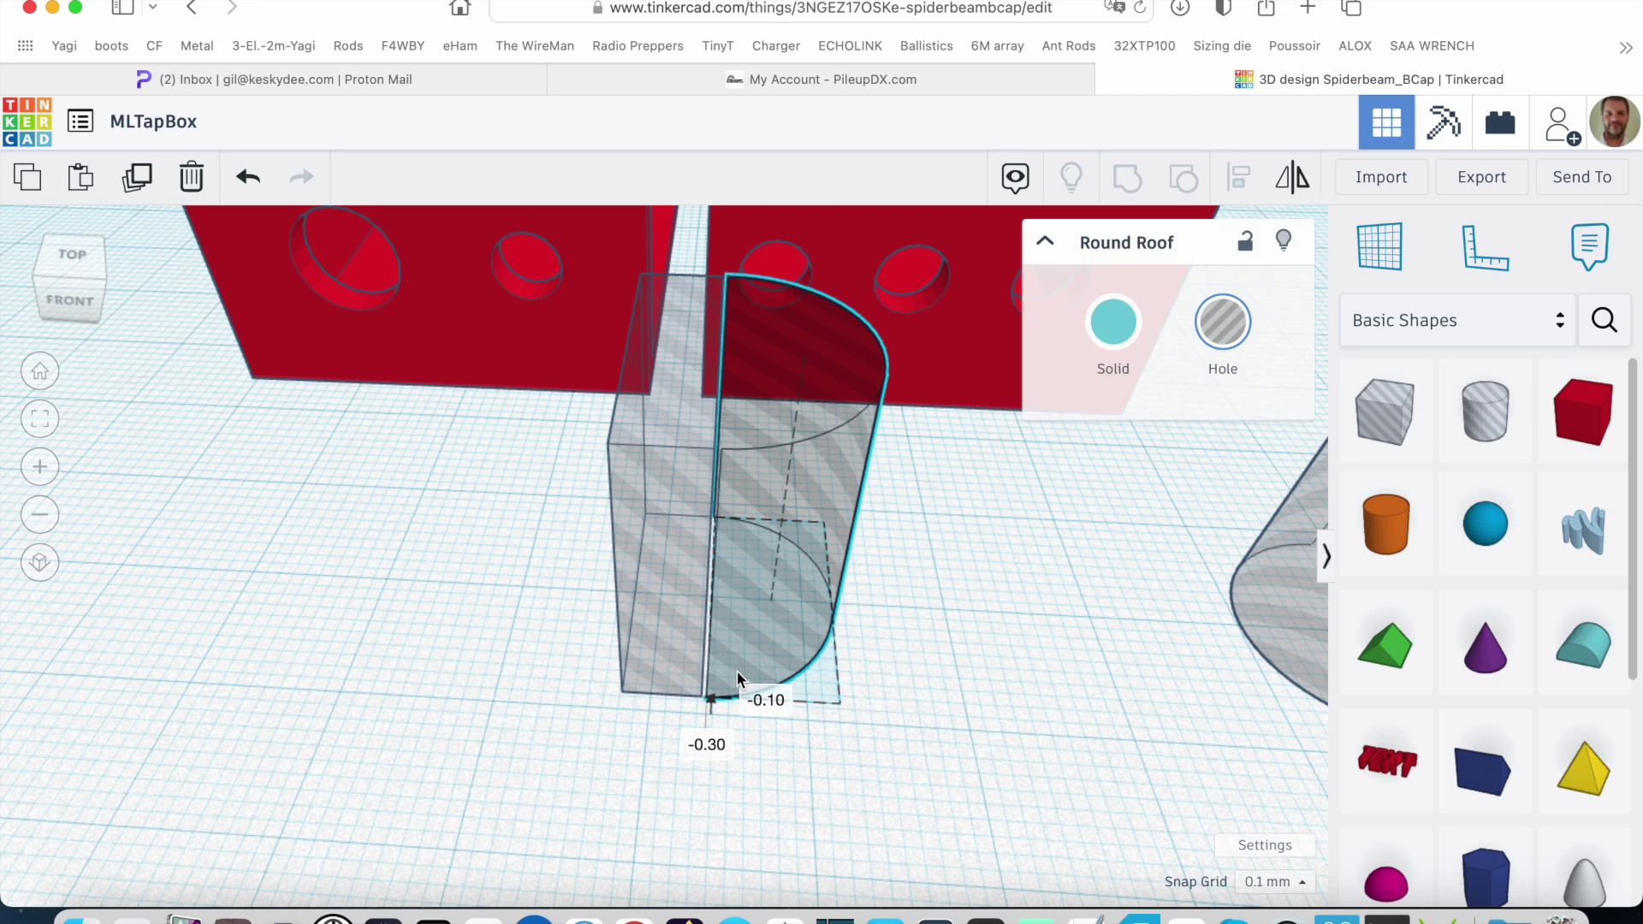
pyautogui.moveTo(736, 670); pyautogui.dragTo(733, 670)
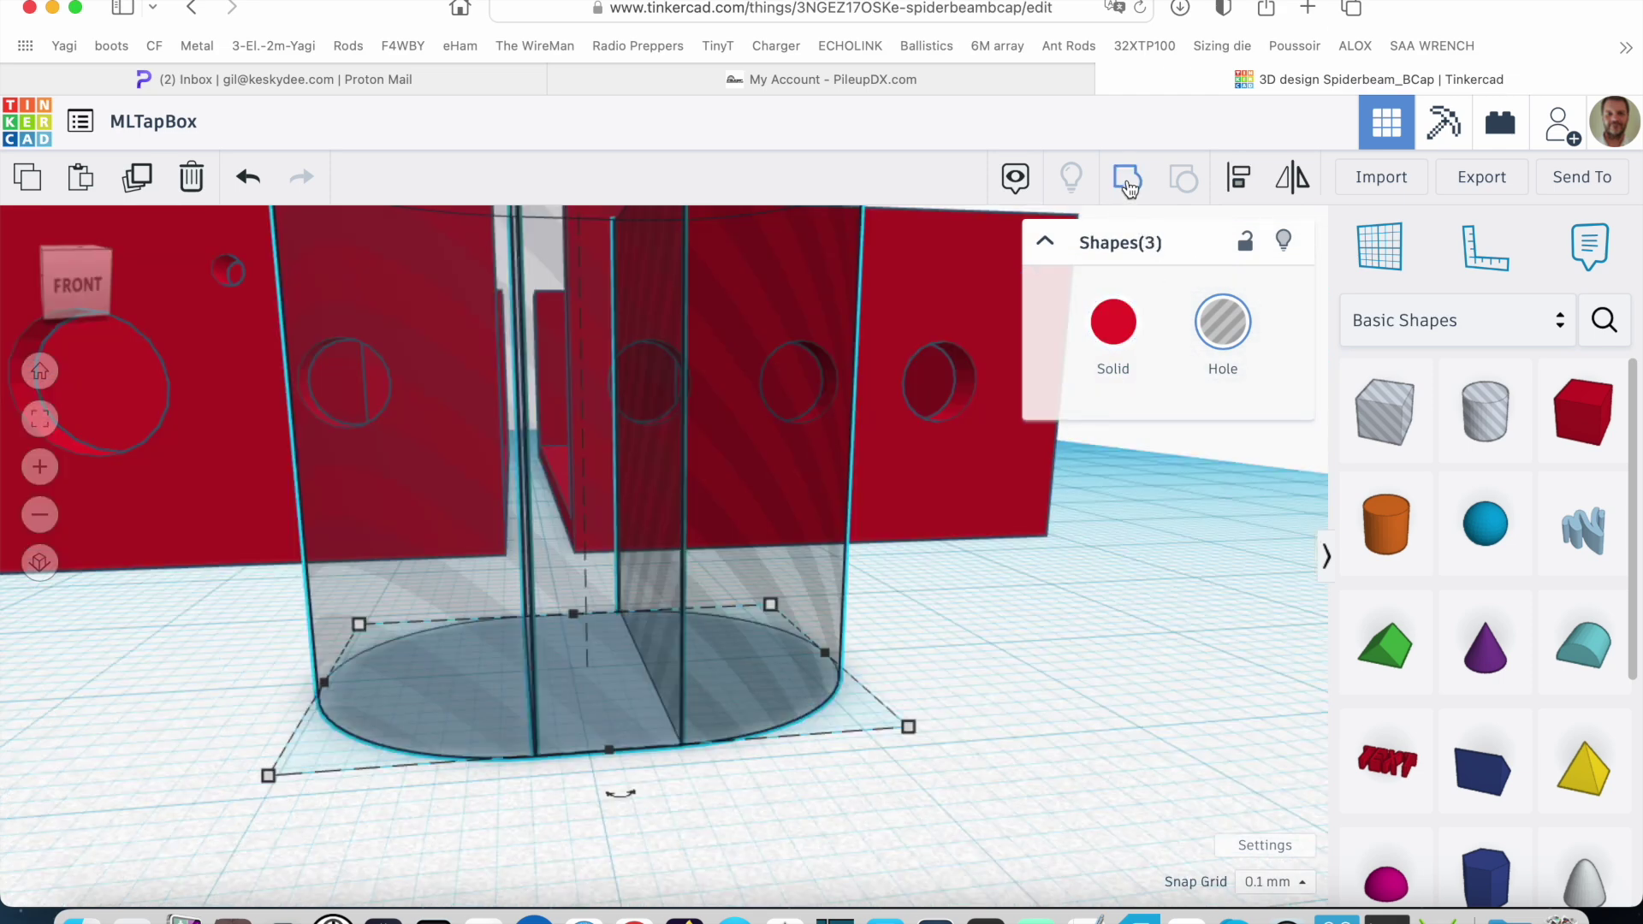
pyautogui.click(1127, 177)
# Drag the grouped hole cylinder into the gap, centred between the red halves
pyautogui.click(1034, 614)
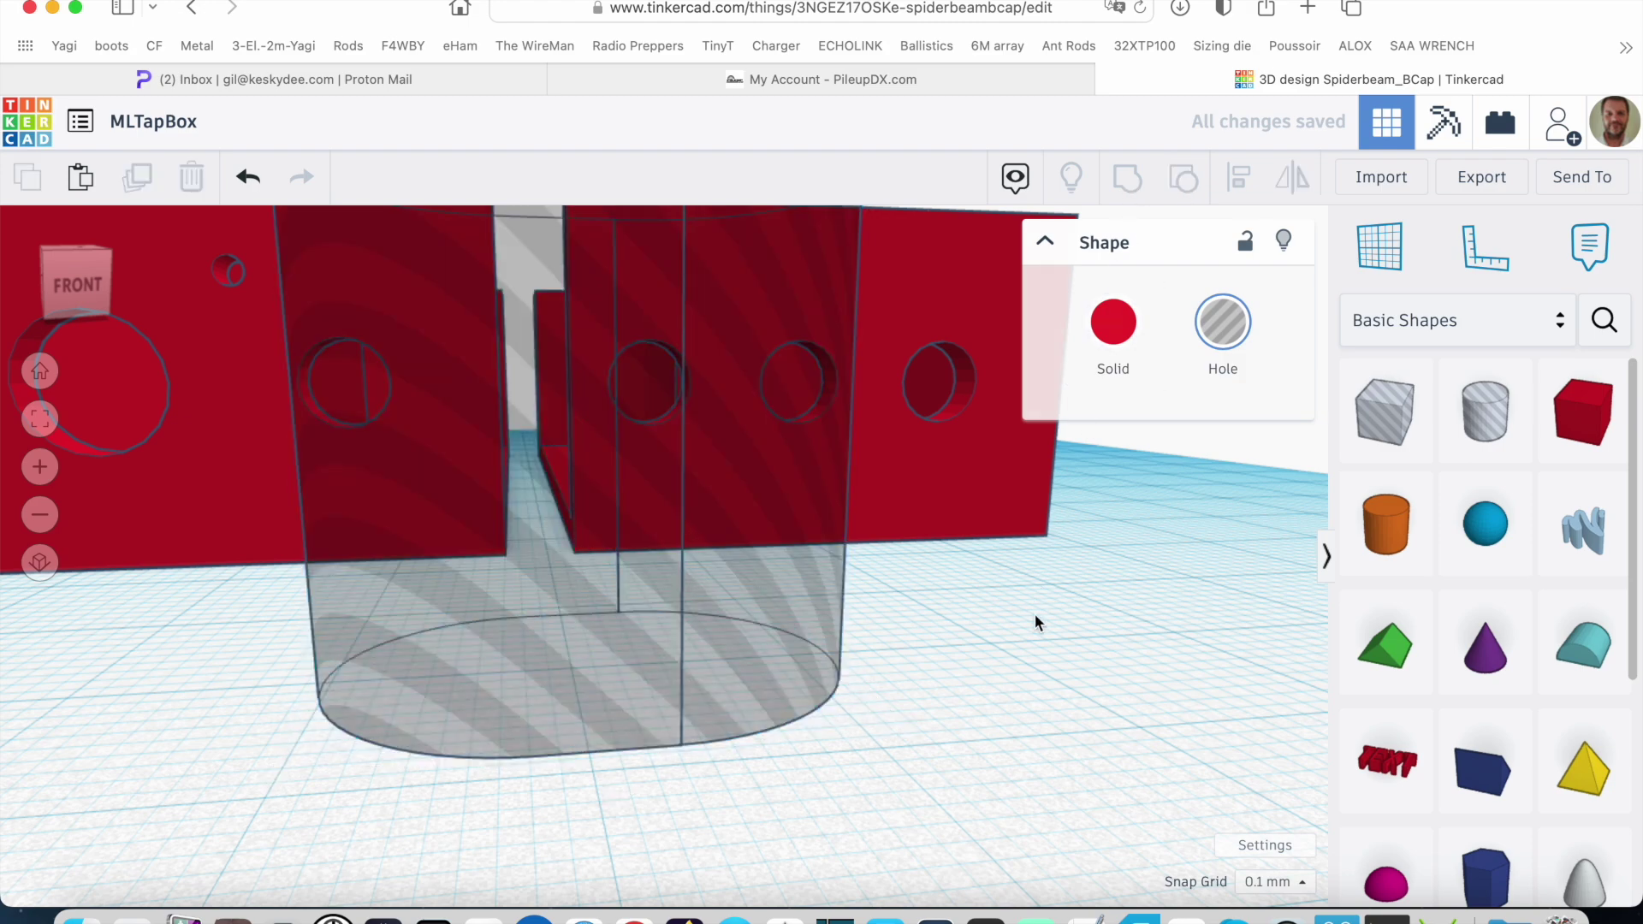
pyautogui.moveTo(1029, 690); pyautogui.dragTo(807, 752, button='right')
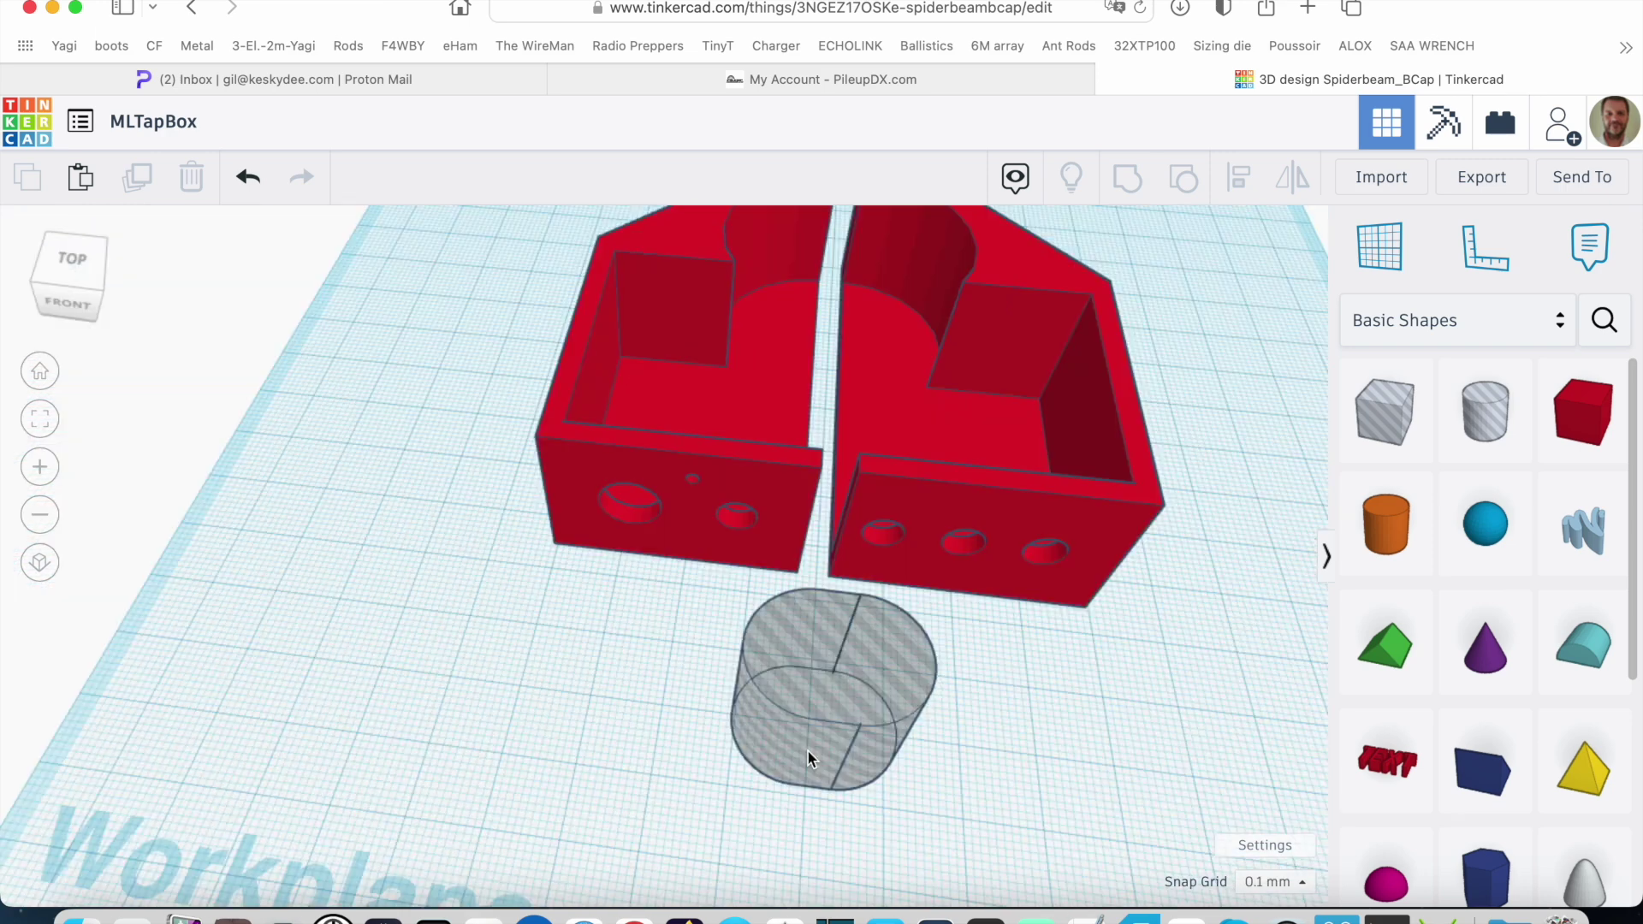
pyautogui.moveTo(807, 751); pyautogui.dragTo(822, 336)
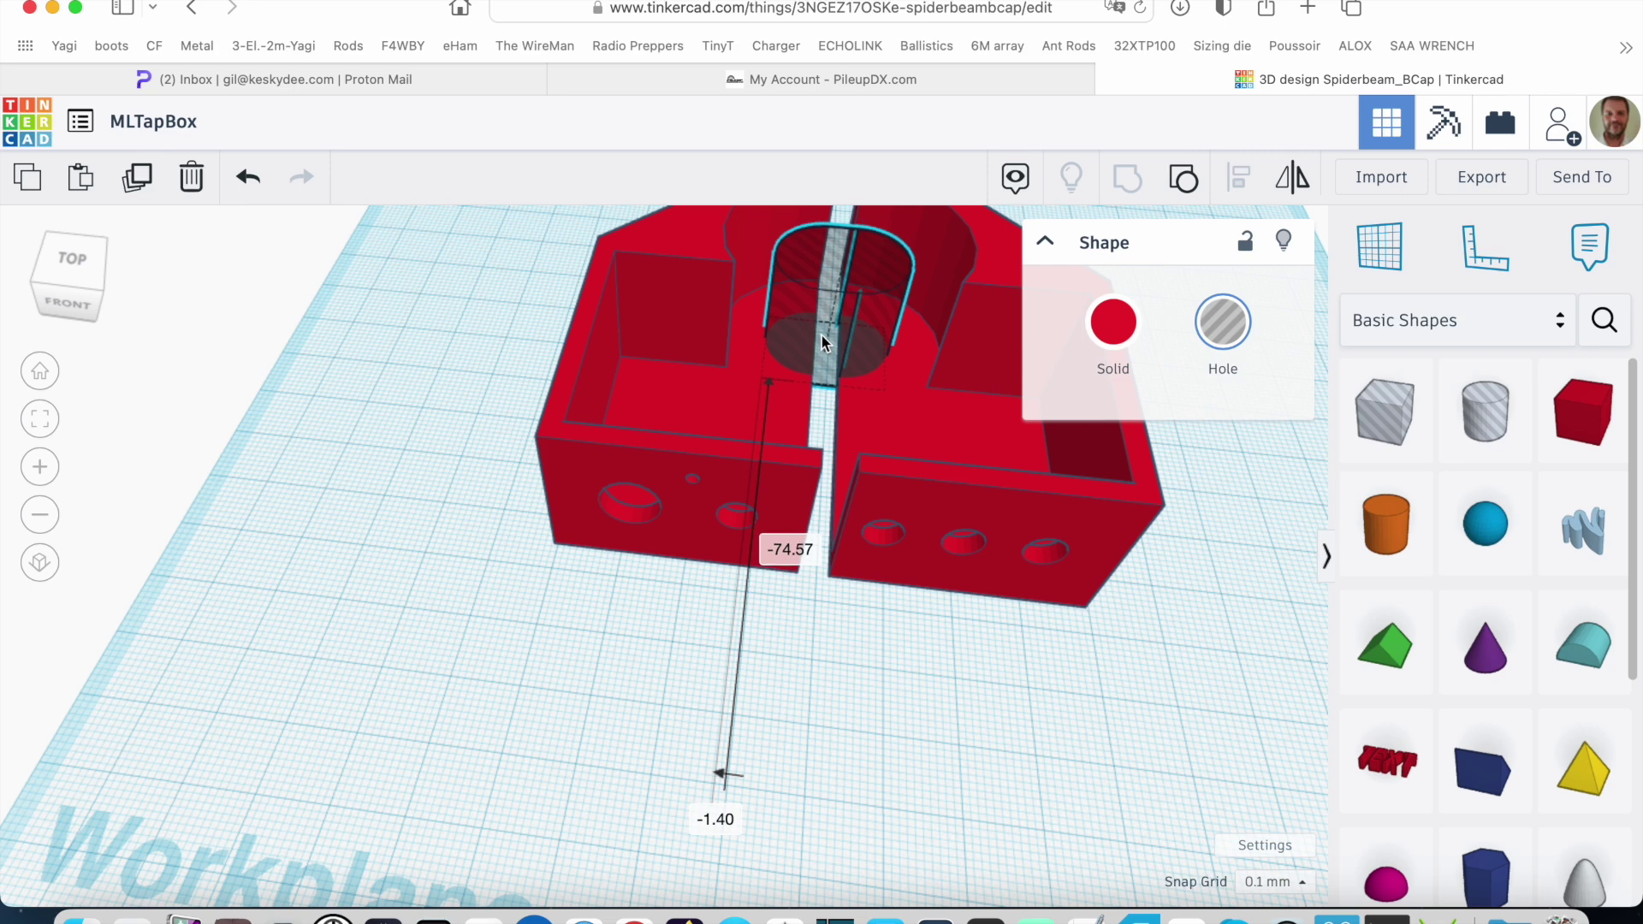
pyautogui.moveTo(822, 336); pyautogui.dragTo(821, 336)
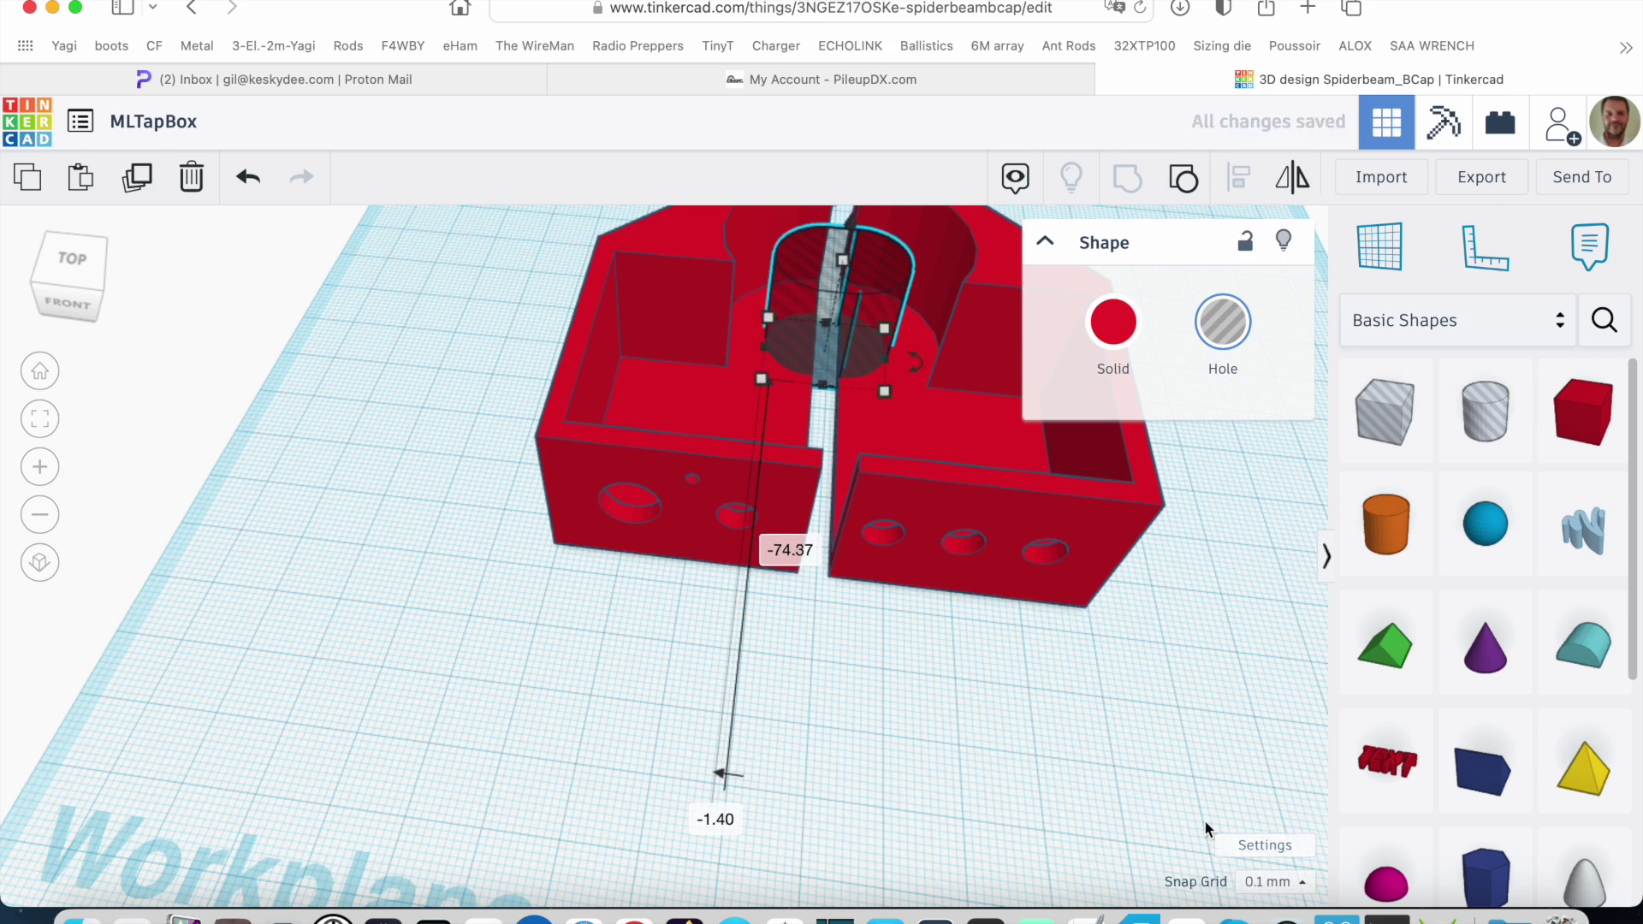
pyautogui.scroll(-1, 1208, 563)
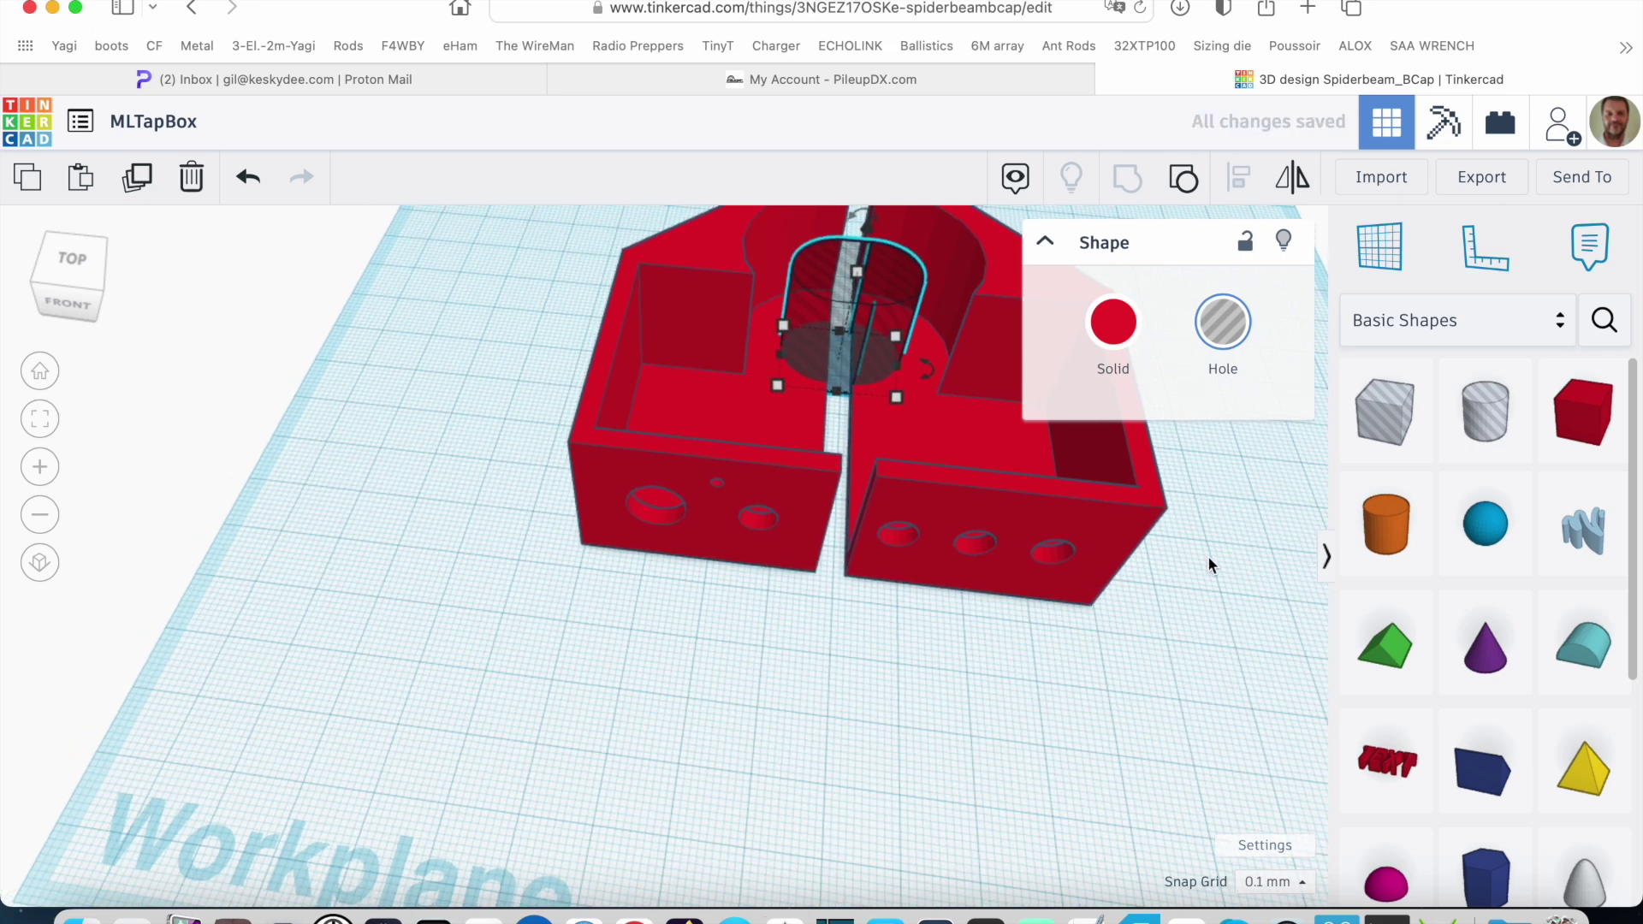
pyautogui.click(40, 421)
pyautogui.scroll(-5, 516, 601)
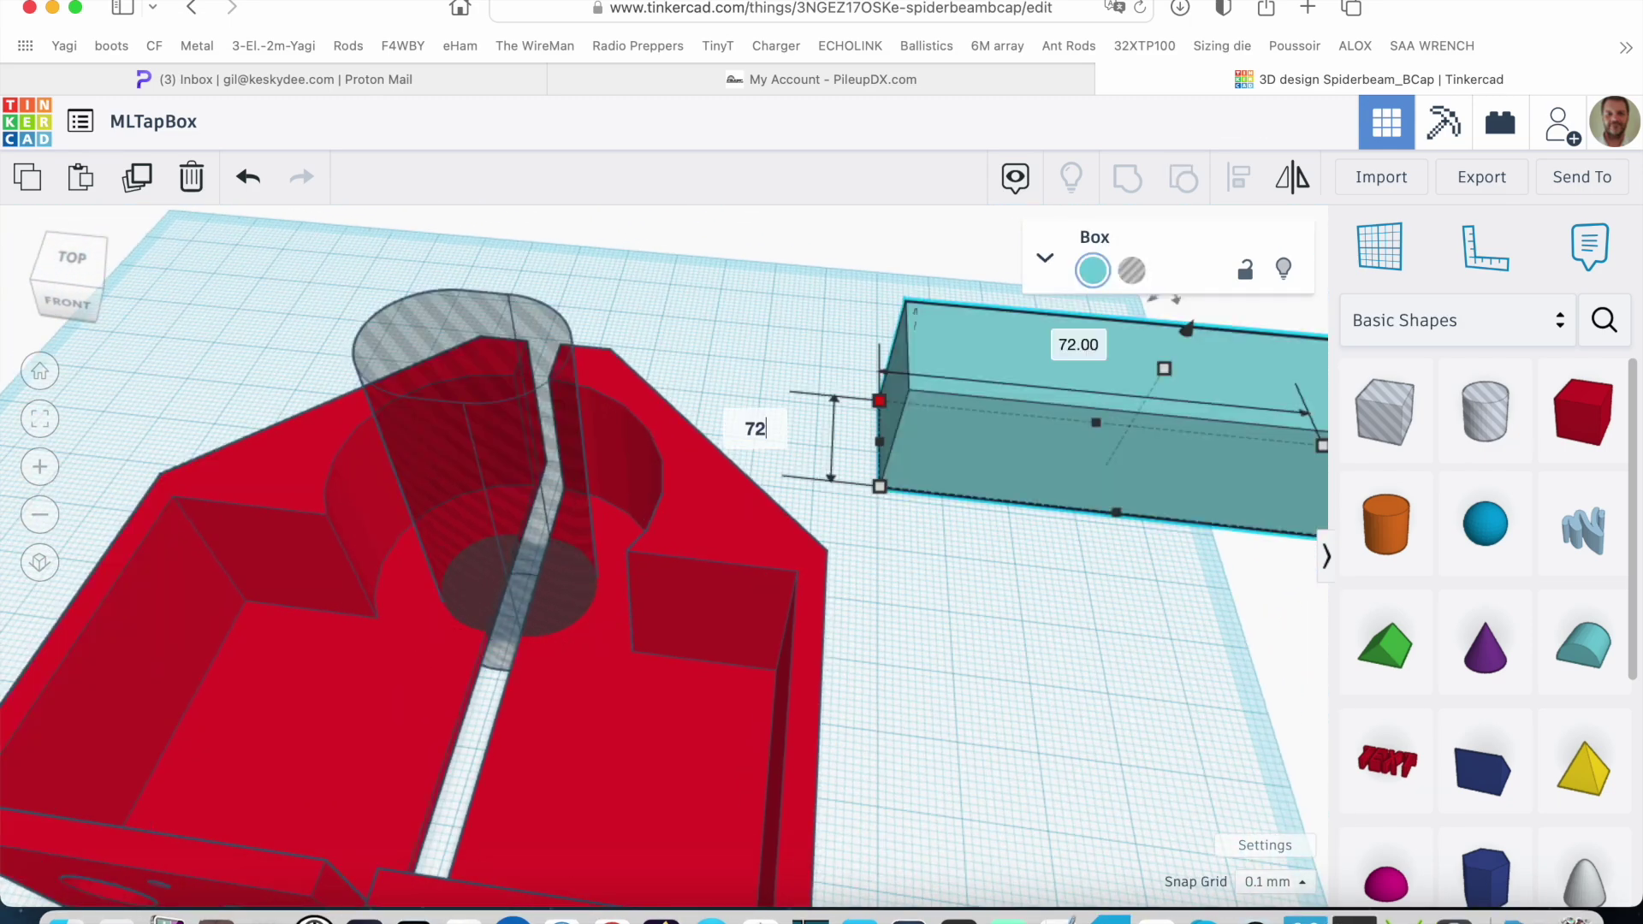
# Give the new box a height of 72, enlarge its footprint and rotate it 45°
pyautogui.press('Return')
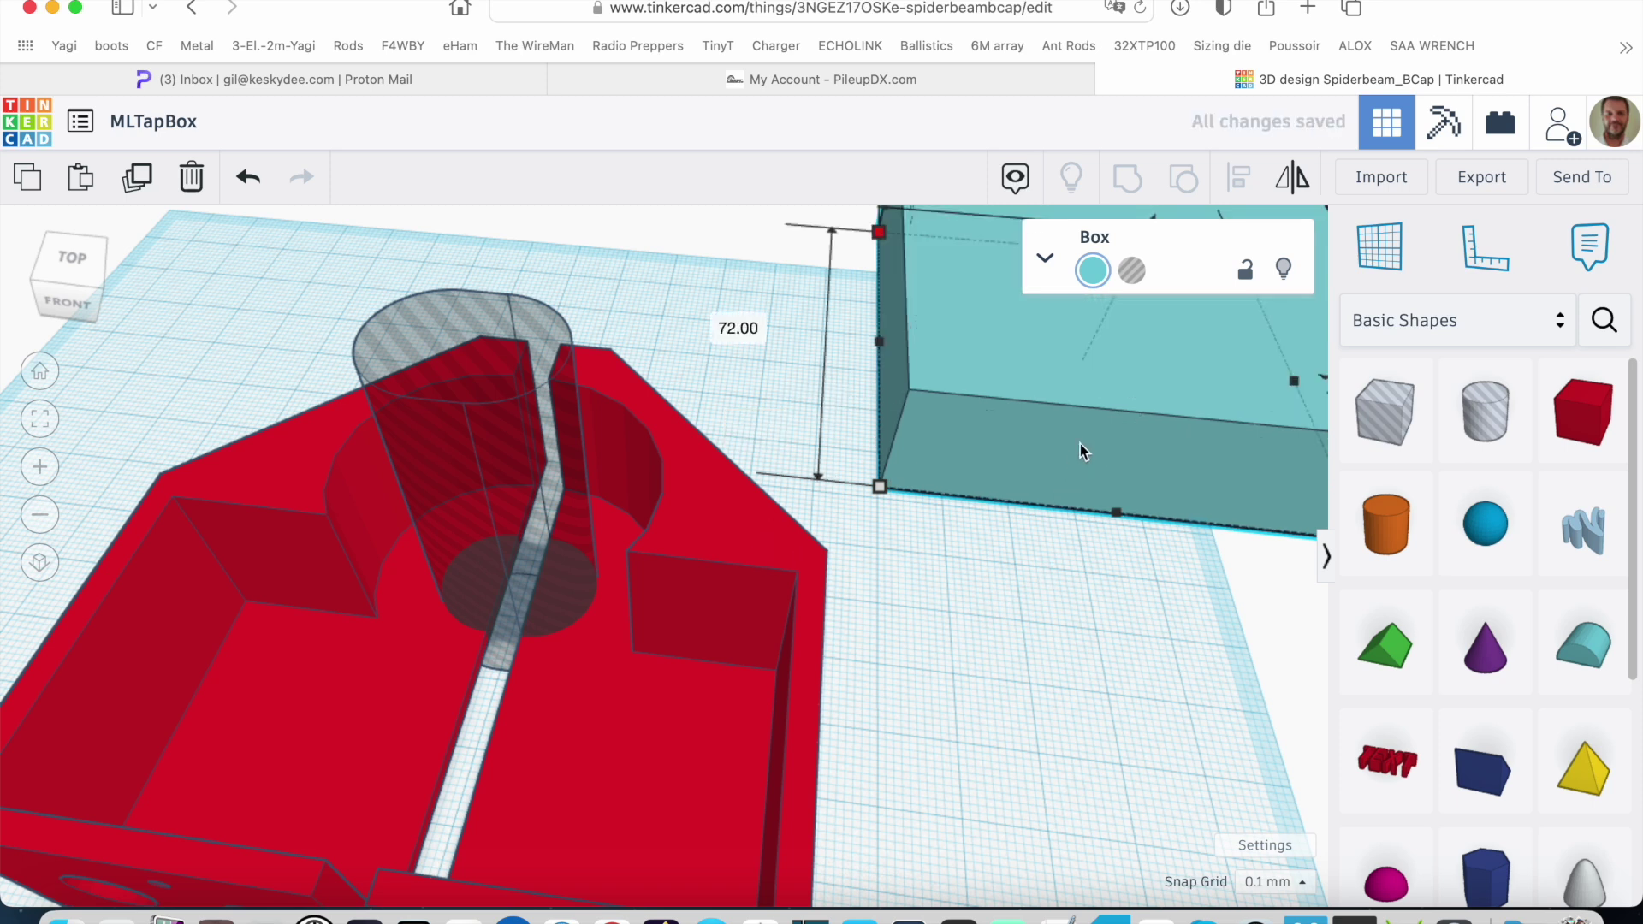
pyautogui.moveTo(1080, 442); pyautogui.dragTo(742, 809)
pyautogui.moveTo(783, 418); pyautogui.dragTo(721, 529)
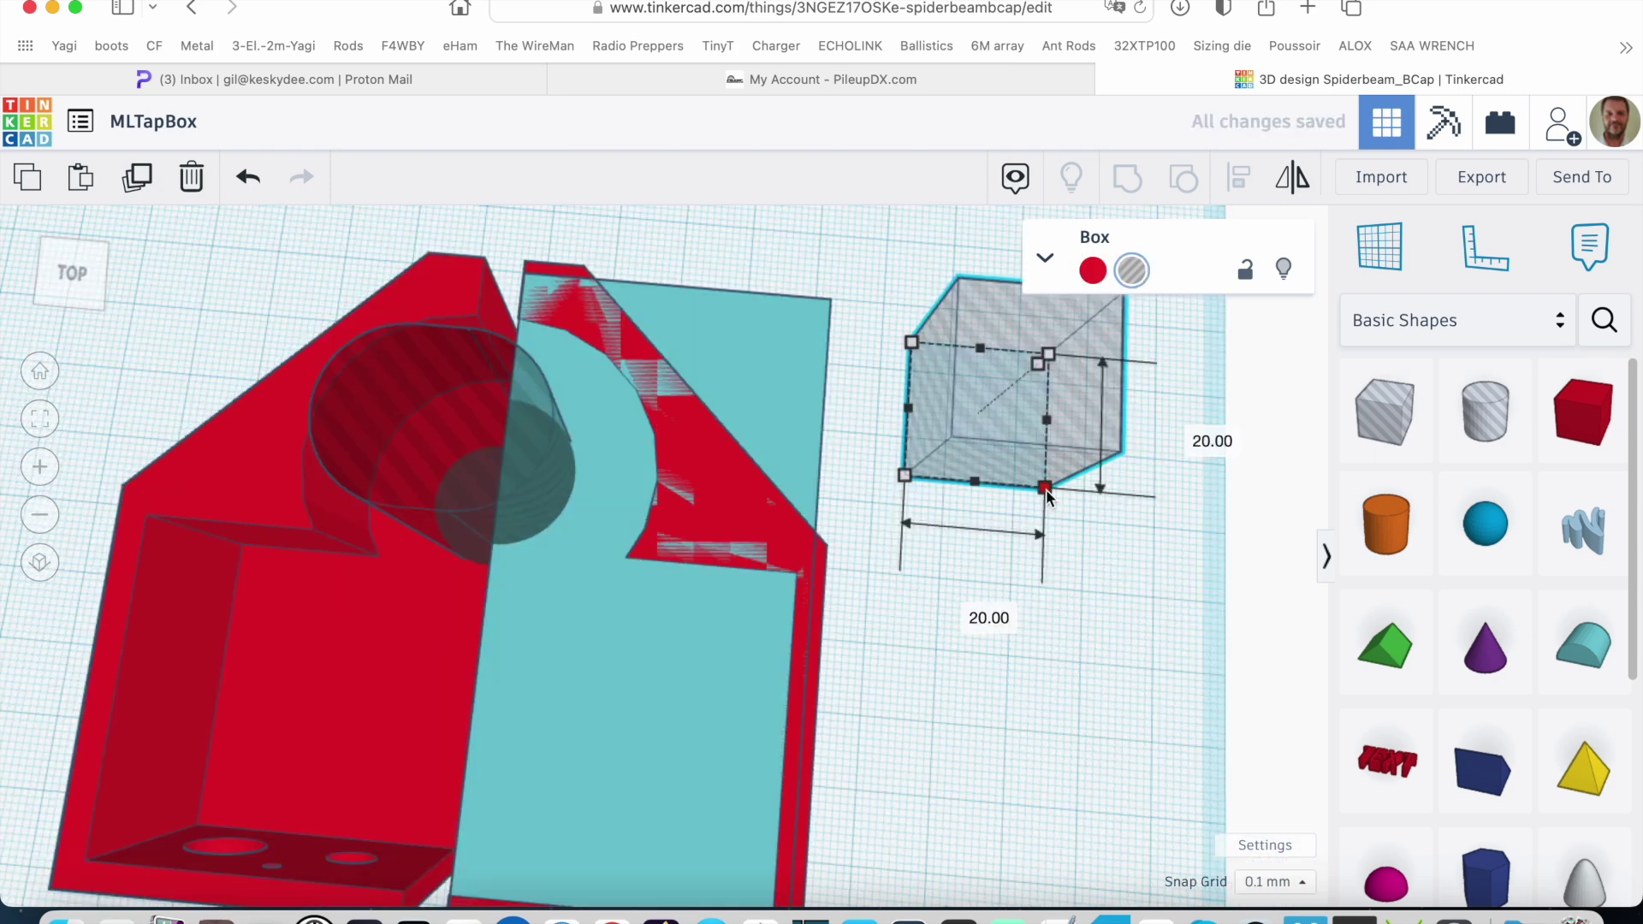
pyautogui.moveTo(1046, 491); pyautogui.dragTo(1240, 630)
pyautogui.moveTo(1288, 505); pyautogui.dragTo(1240, 644)
pyautogui.click(1075, 818)
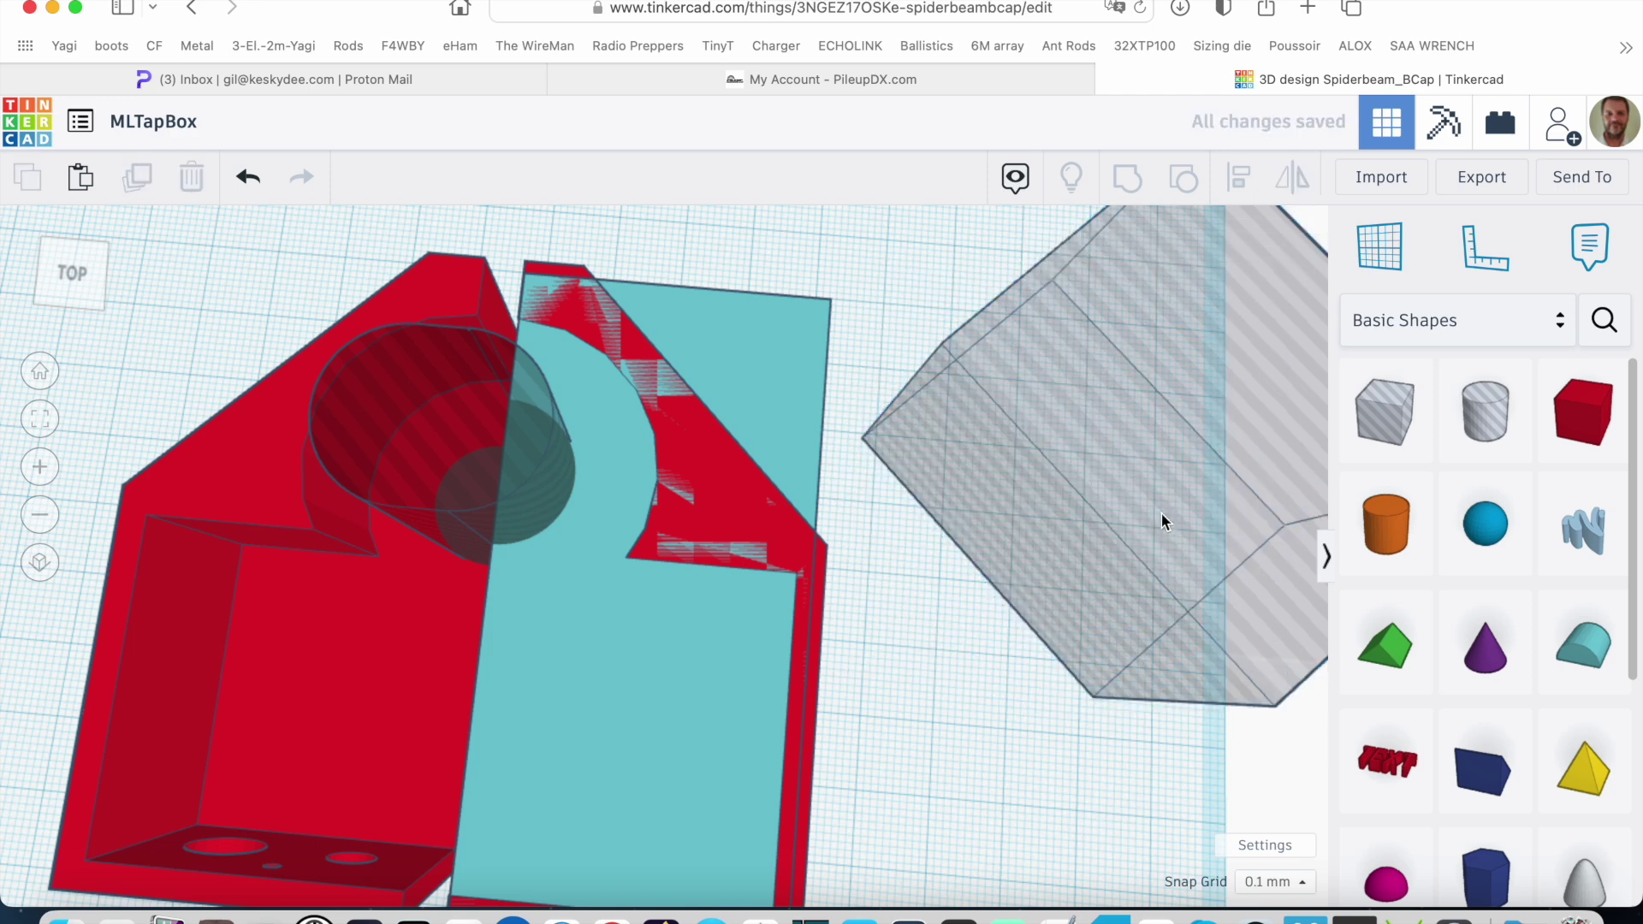
# Place the hole box over the teal plate's corner and group them to trim it
pyautogui.moveTo(1162, 514); pyautogui.dragTo(770, 373)
pyautogui.moveTo(770, 373); pyautogui.dragTo(885, 578, button='right')
pyautogui.keyDown('shift'); pyautogui.click(885, 579); pyautogui.keyUp('shift')
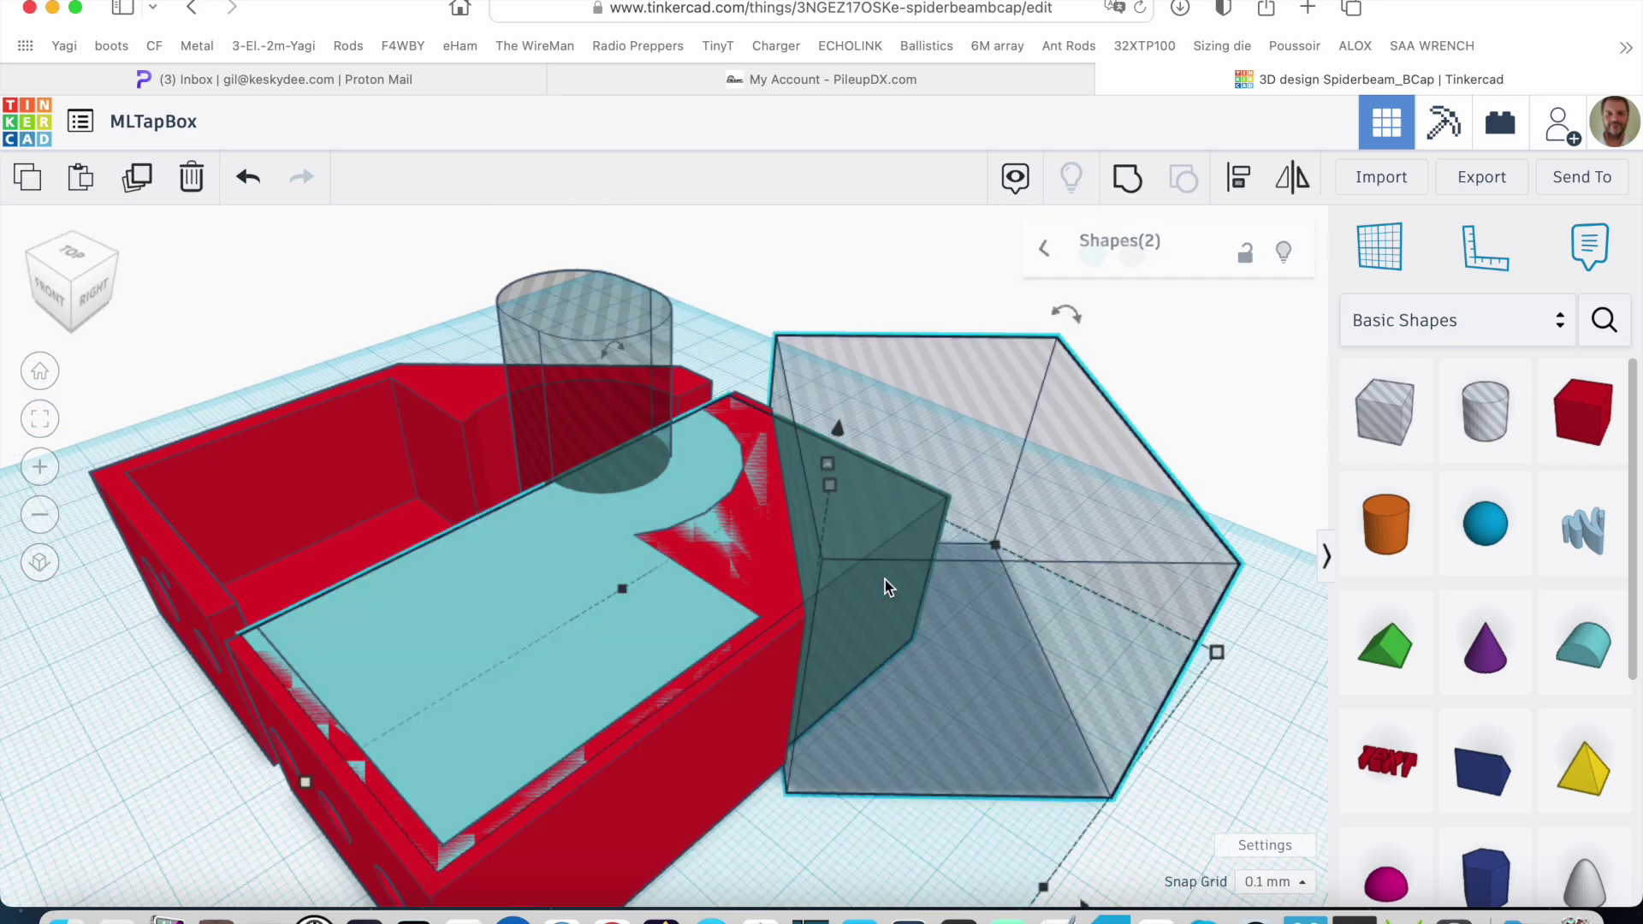
pyautogui.click(1127, 177)
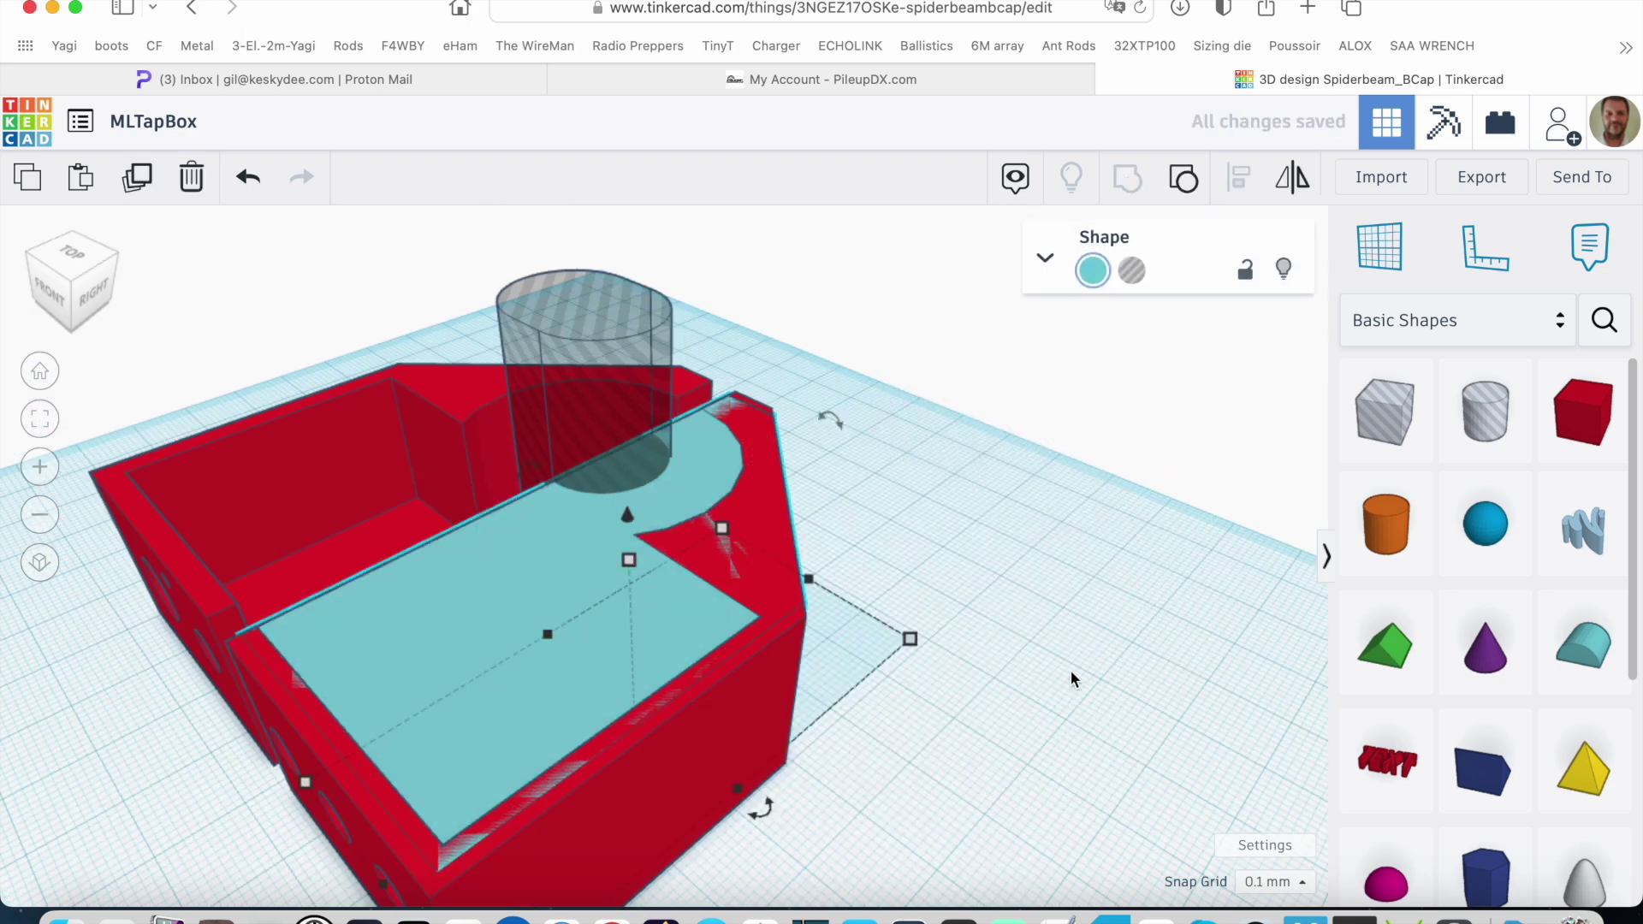
pyautogui.moveTo(1066, 669); pyautogui.dragTo(722, 628, button='right')
pyautogui.scroll(3, 722, 628)
pyautogui.moveTo(722, 628)
pyautogui.mouseDown()
pyautogui.moveTo(720, 643)
pyautogui.moveTo(710, 623)
pyautogui.mouseUp()
# Lower the teal lid plate to an elevation of 2.00
pyautogui.moveTo(710, 640); pyautogui.dragTo(890, 650, button='right')
pyautogui.click(753, 539)
pyautogui.click(793, 566)
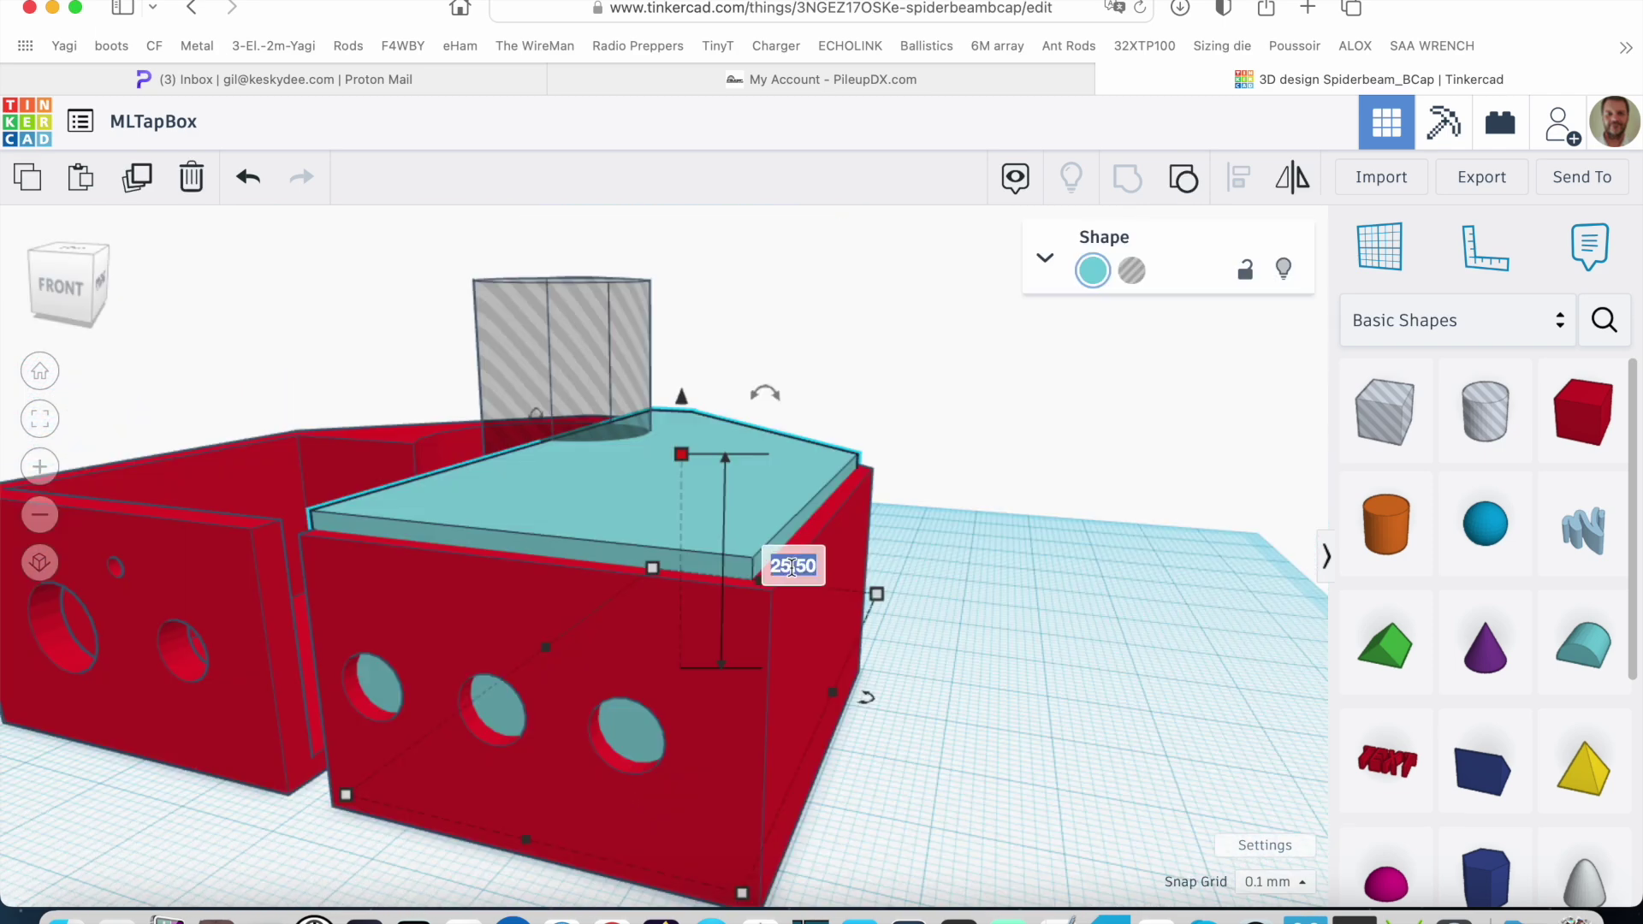
pyautogui.write('2')
pyautogui.press('Return')
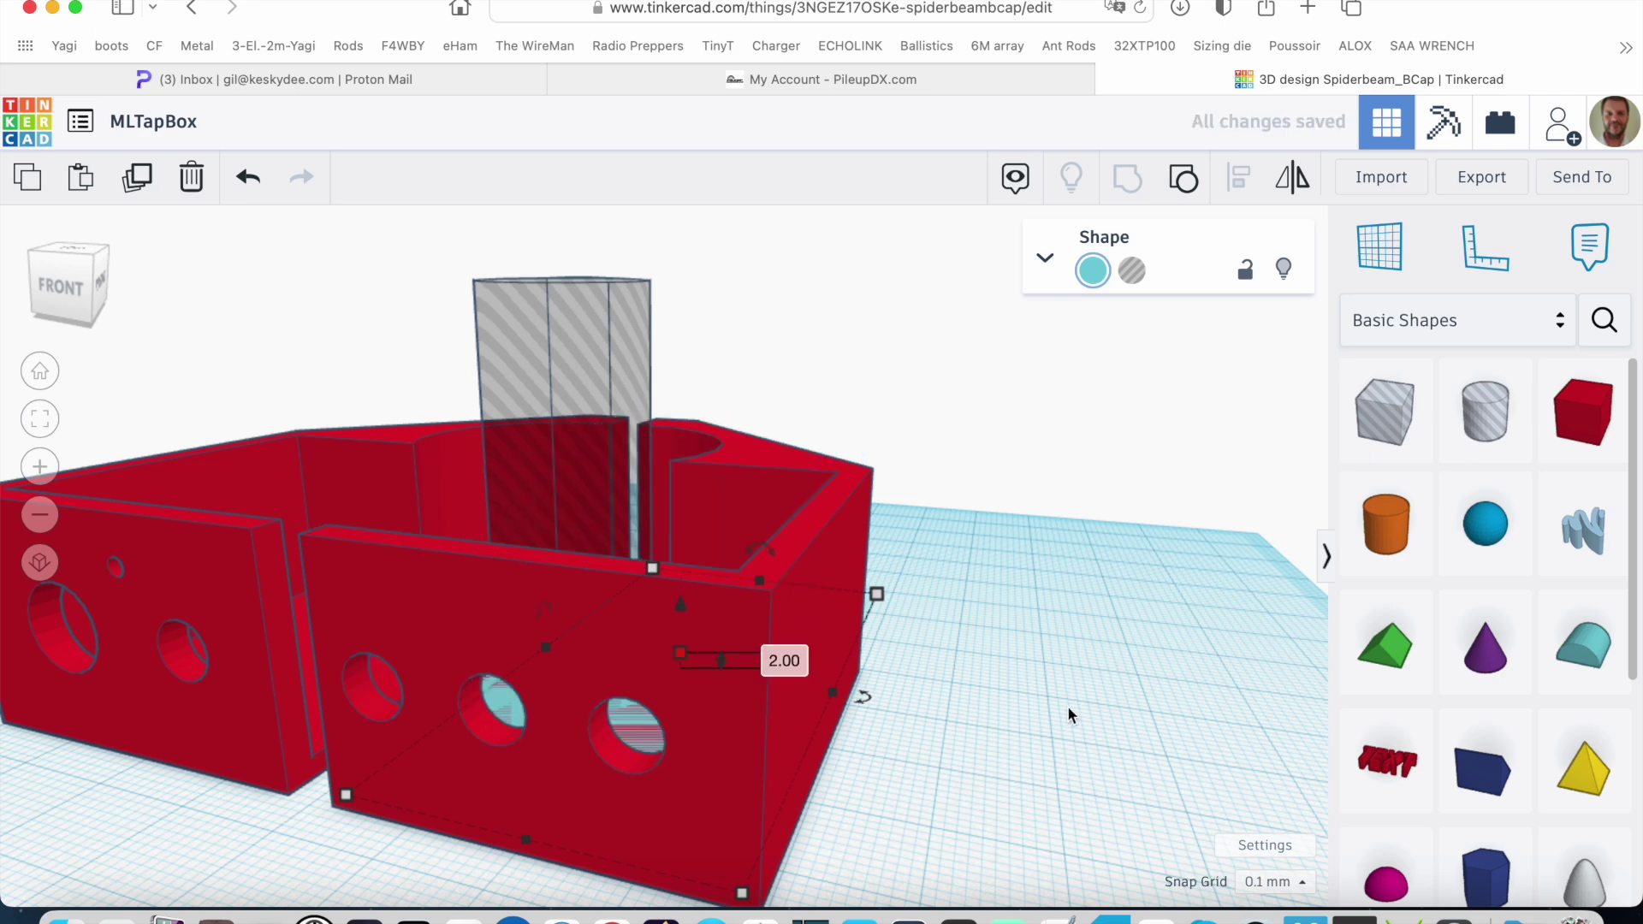
# Resize the teal lid from its corner and place a copy right of the box
pyautogui.moveTo(1066, 705); pyautogui.dragTo(1100, 803, button='right')
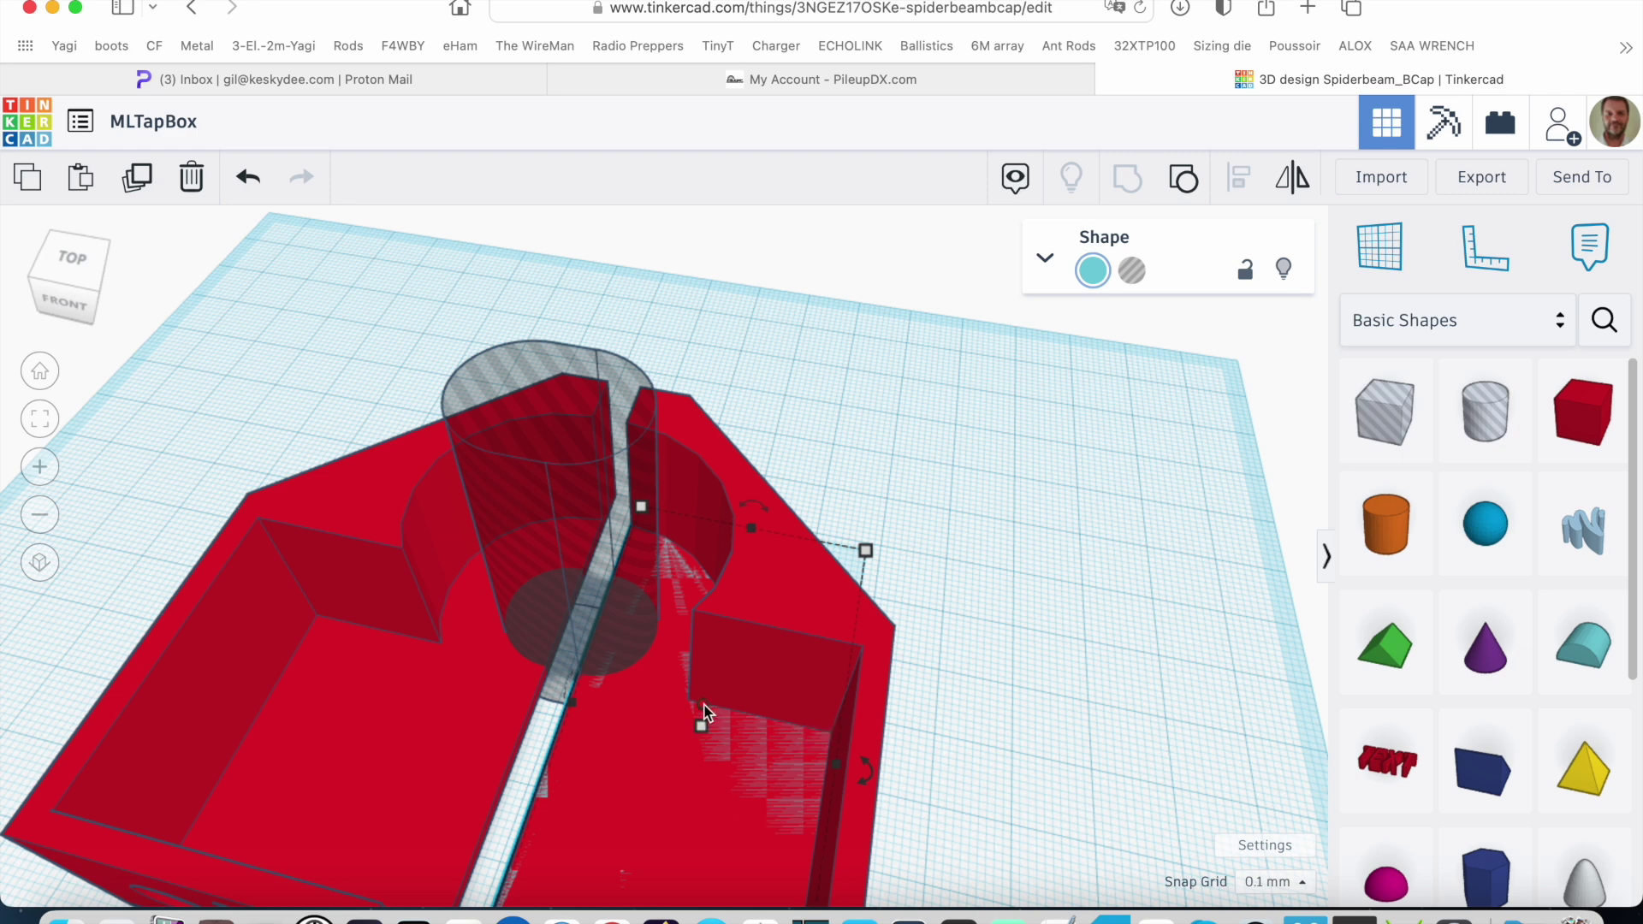
pyautogui.moveTo(705, 712); pyautogui.dragTo(698, 660)
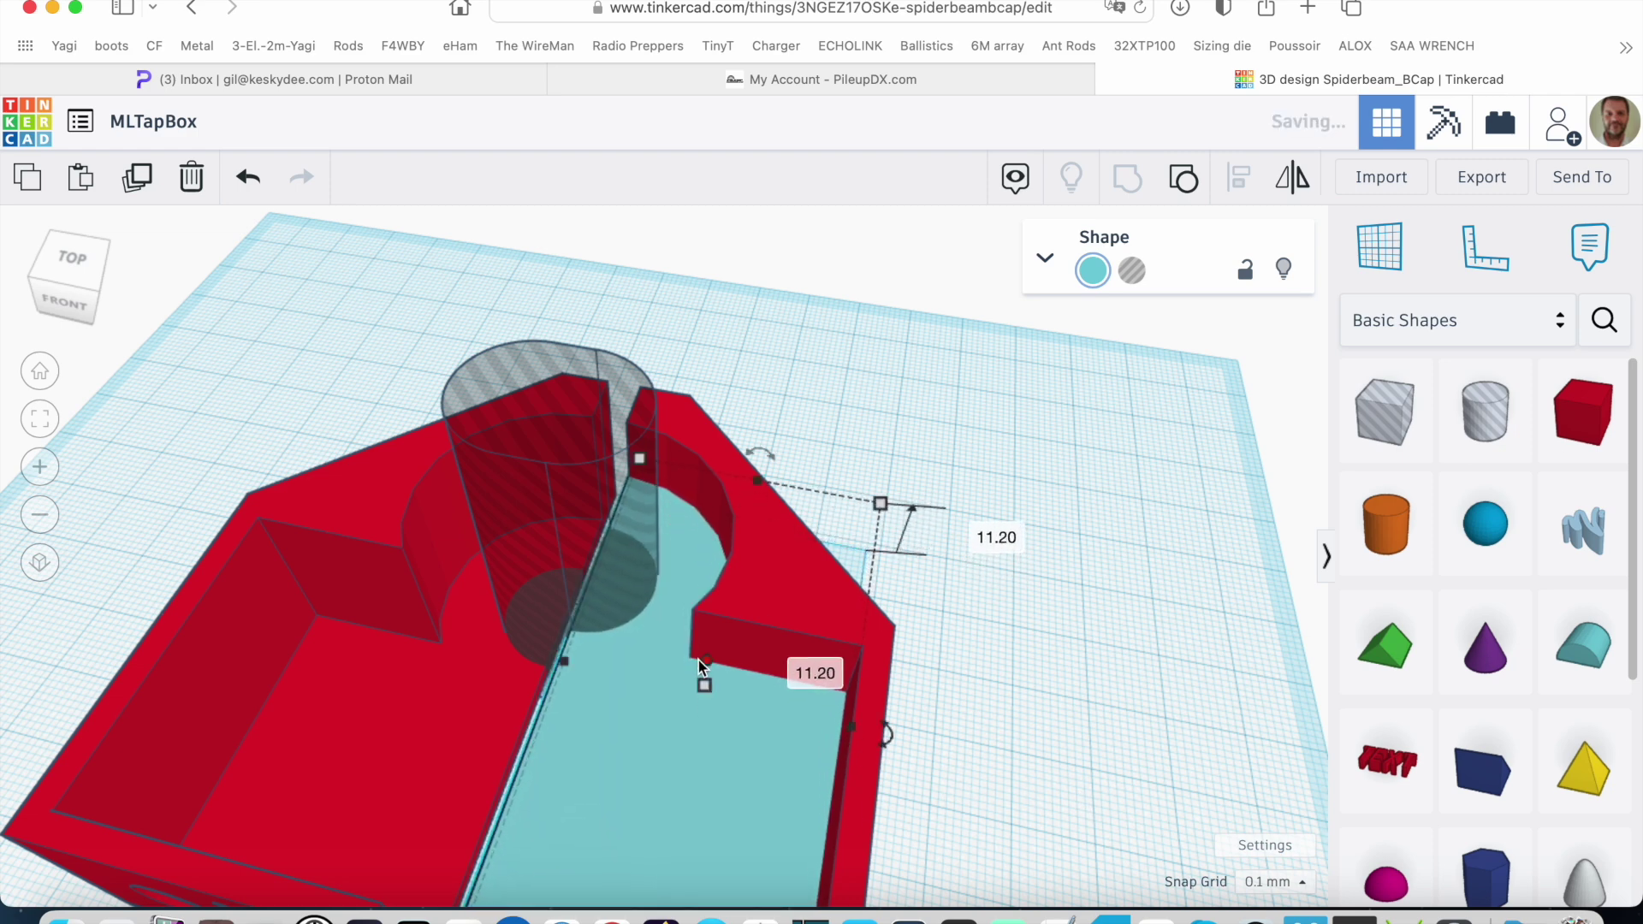
pyautogui.moveTo(1020, 717); pyautogui.dragTo(228, 296, button='right')
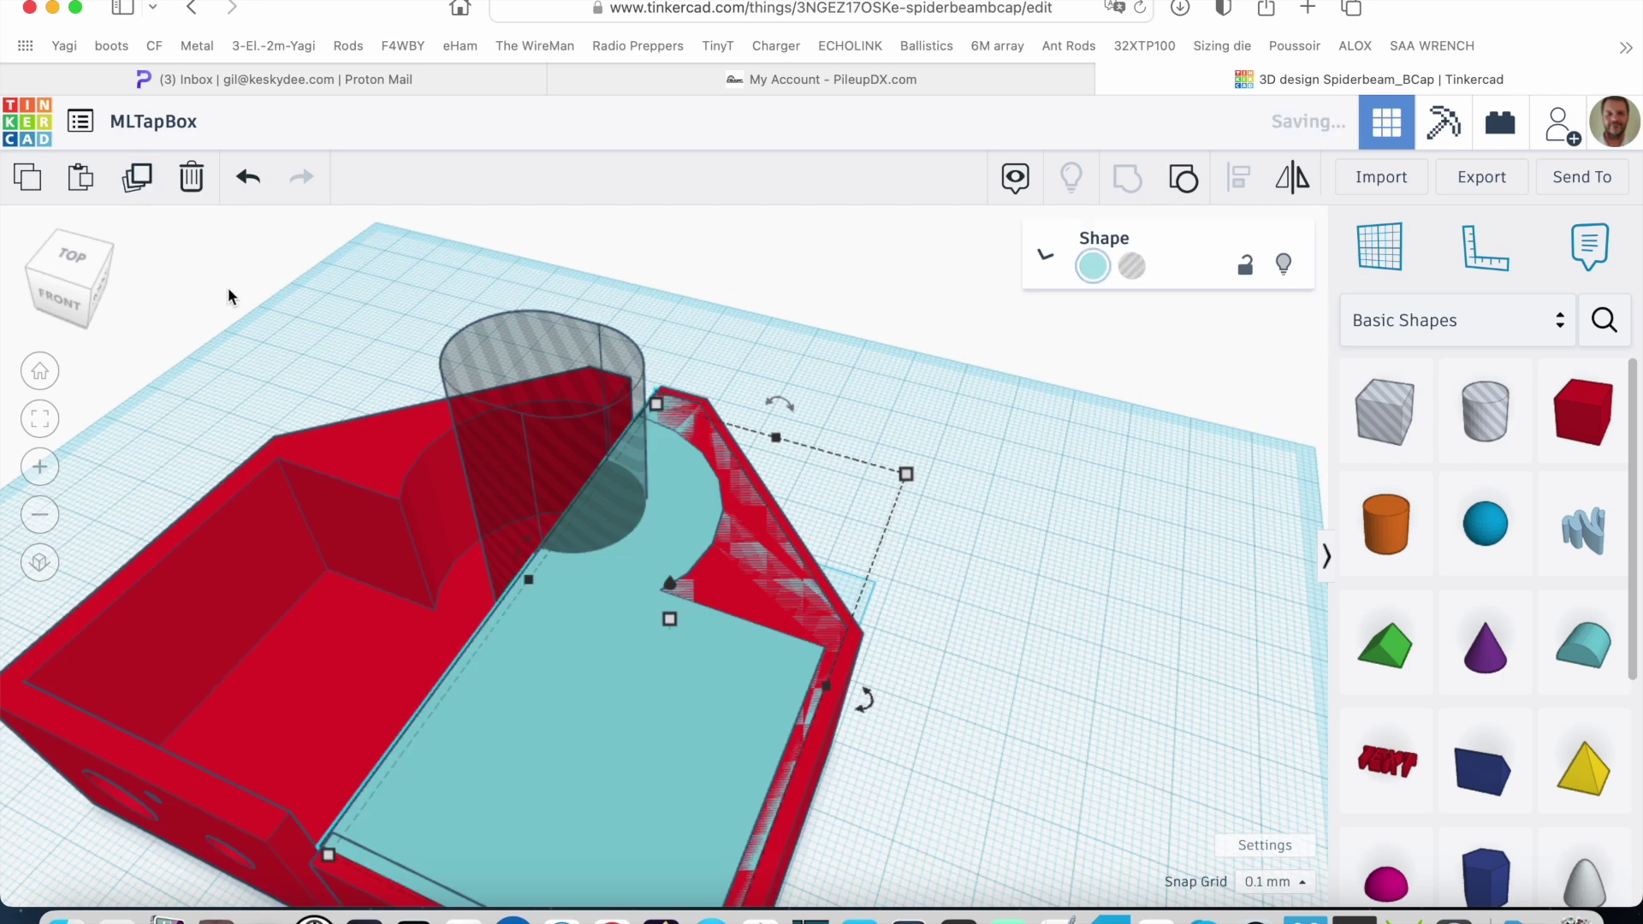
pyautogui.moveTo(612, 697); pyautogui.dragTo(1121, 607)
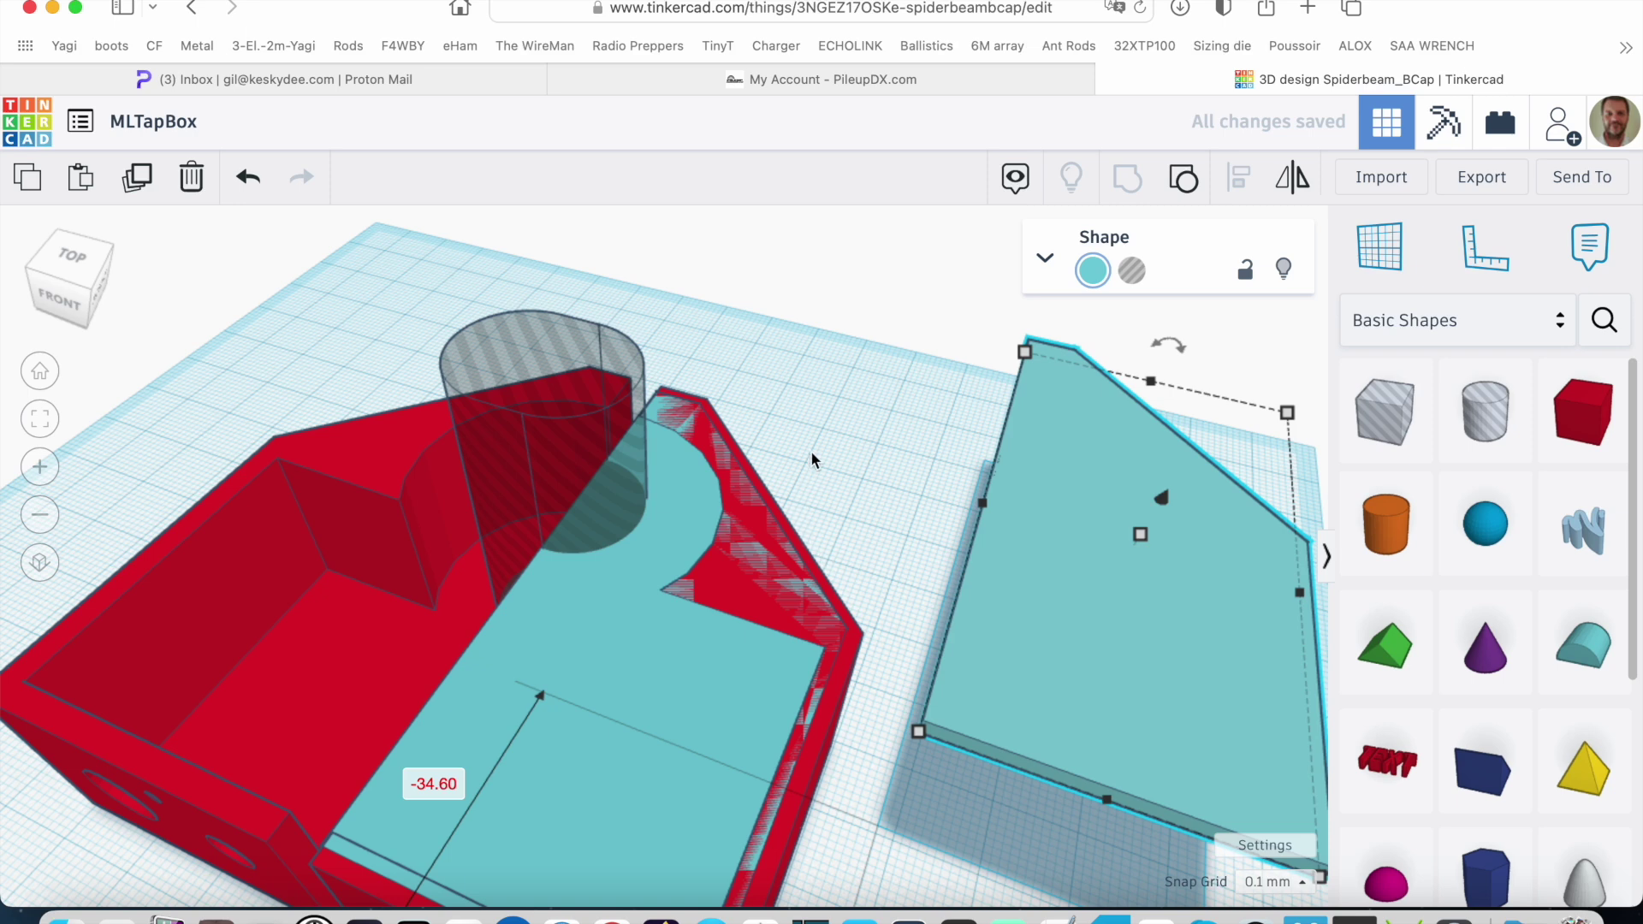
pyautogui.click(472, 719)
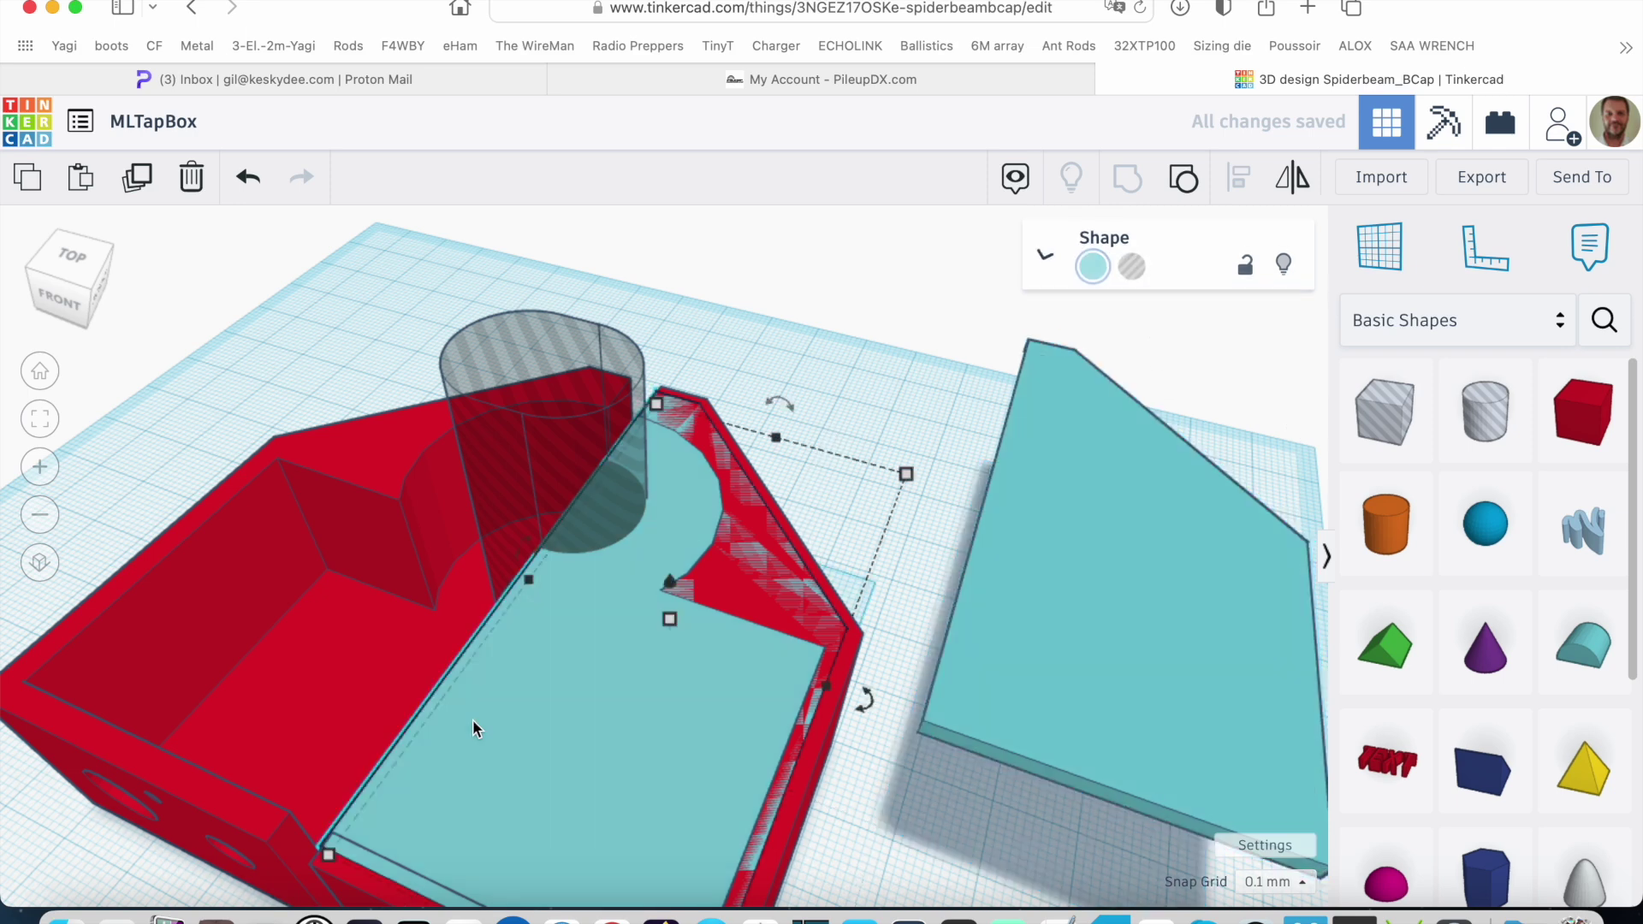
# Make the inner teal plate a hole and group it with the red half to cut the recess
pyautogui.click(1131, 271)
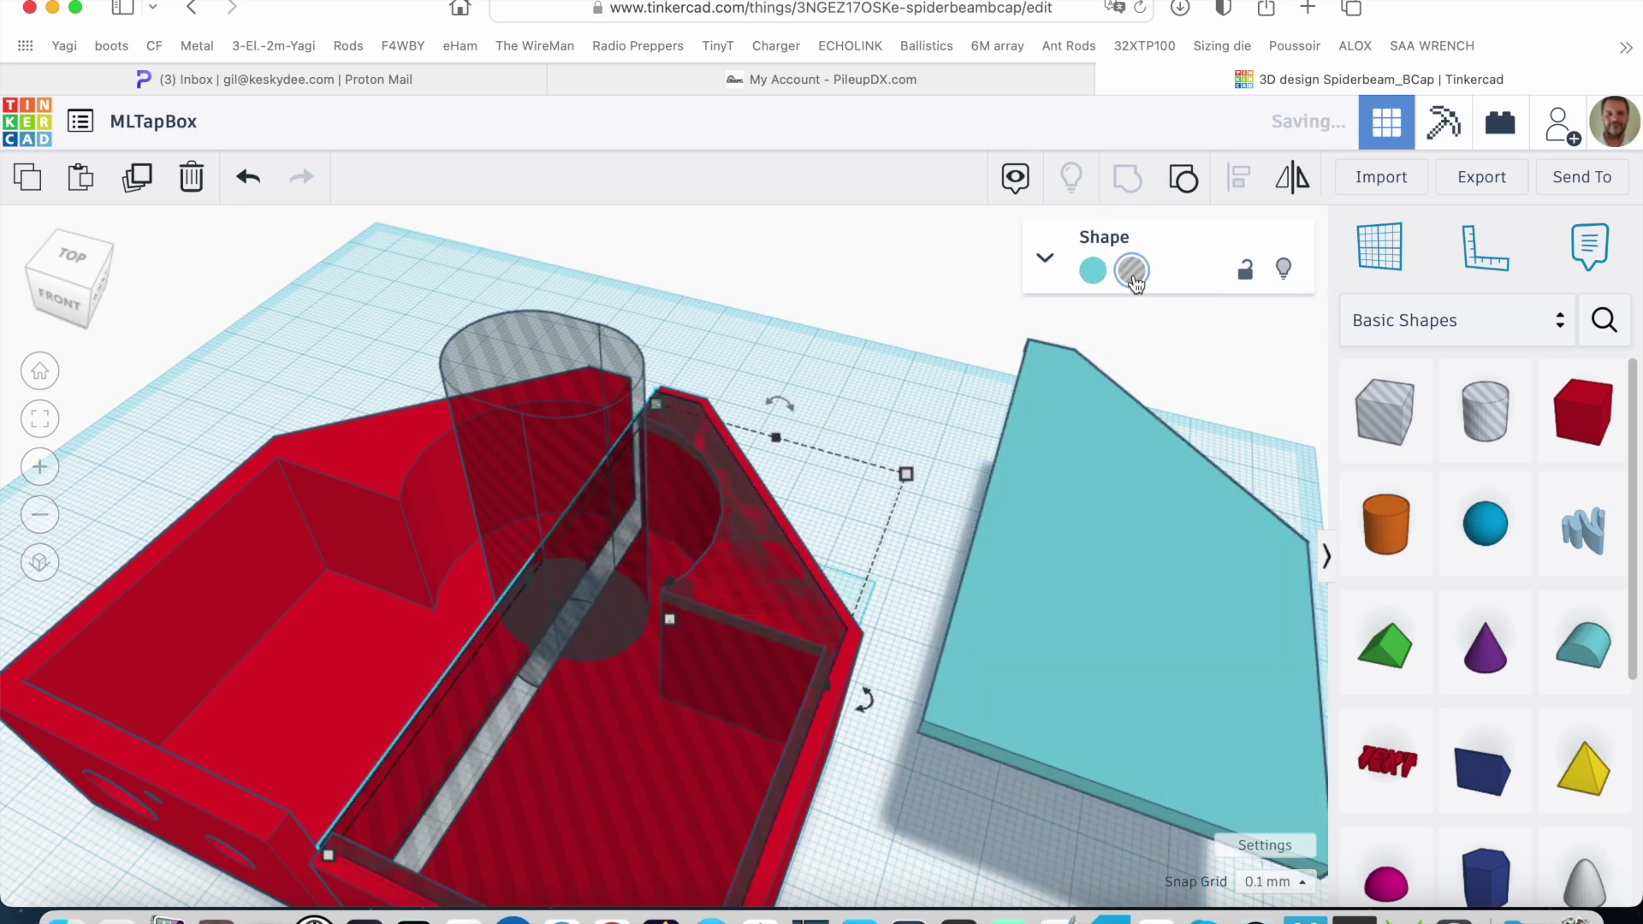
pyautogui.click(886, 405)
pyautogui.moveTo(886, 438); pyautogui.dragTo(1080, 342, button='right')
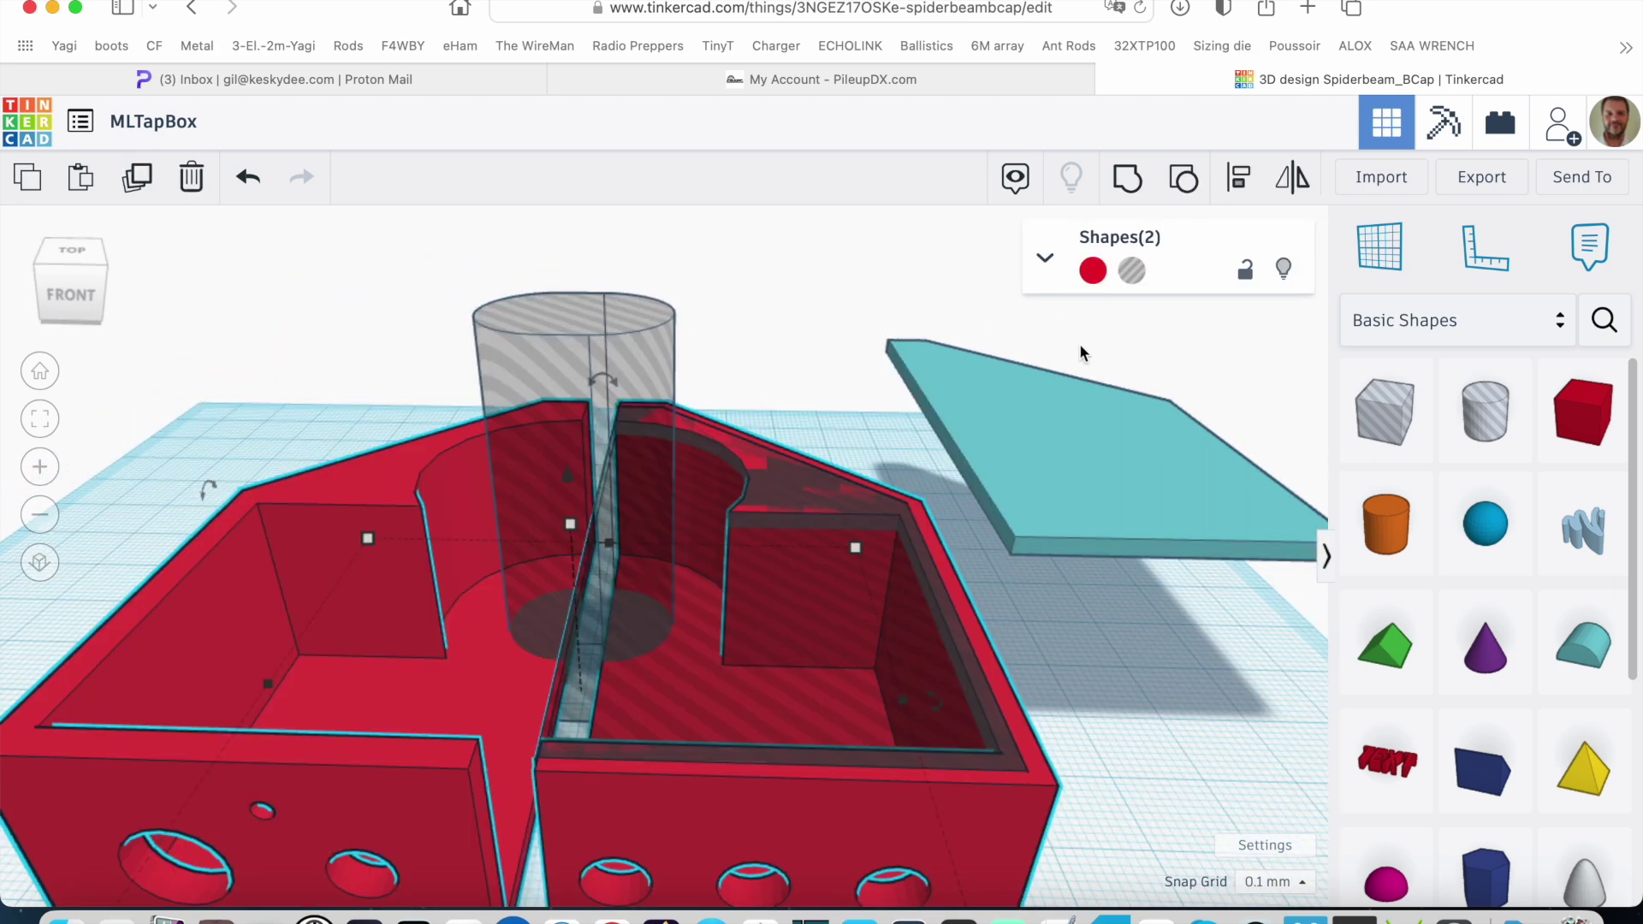
pyautogui.click(1119, 180)
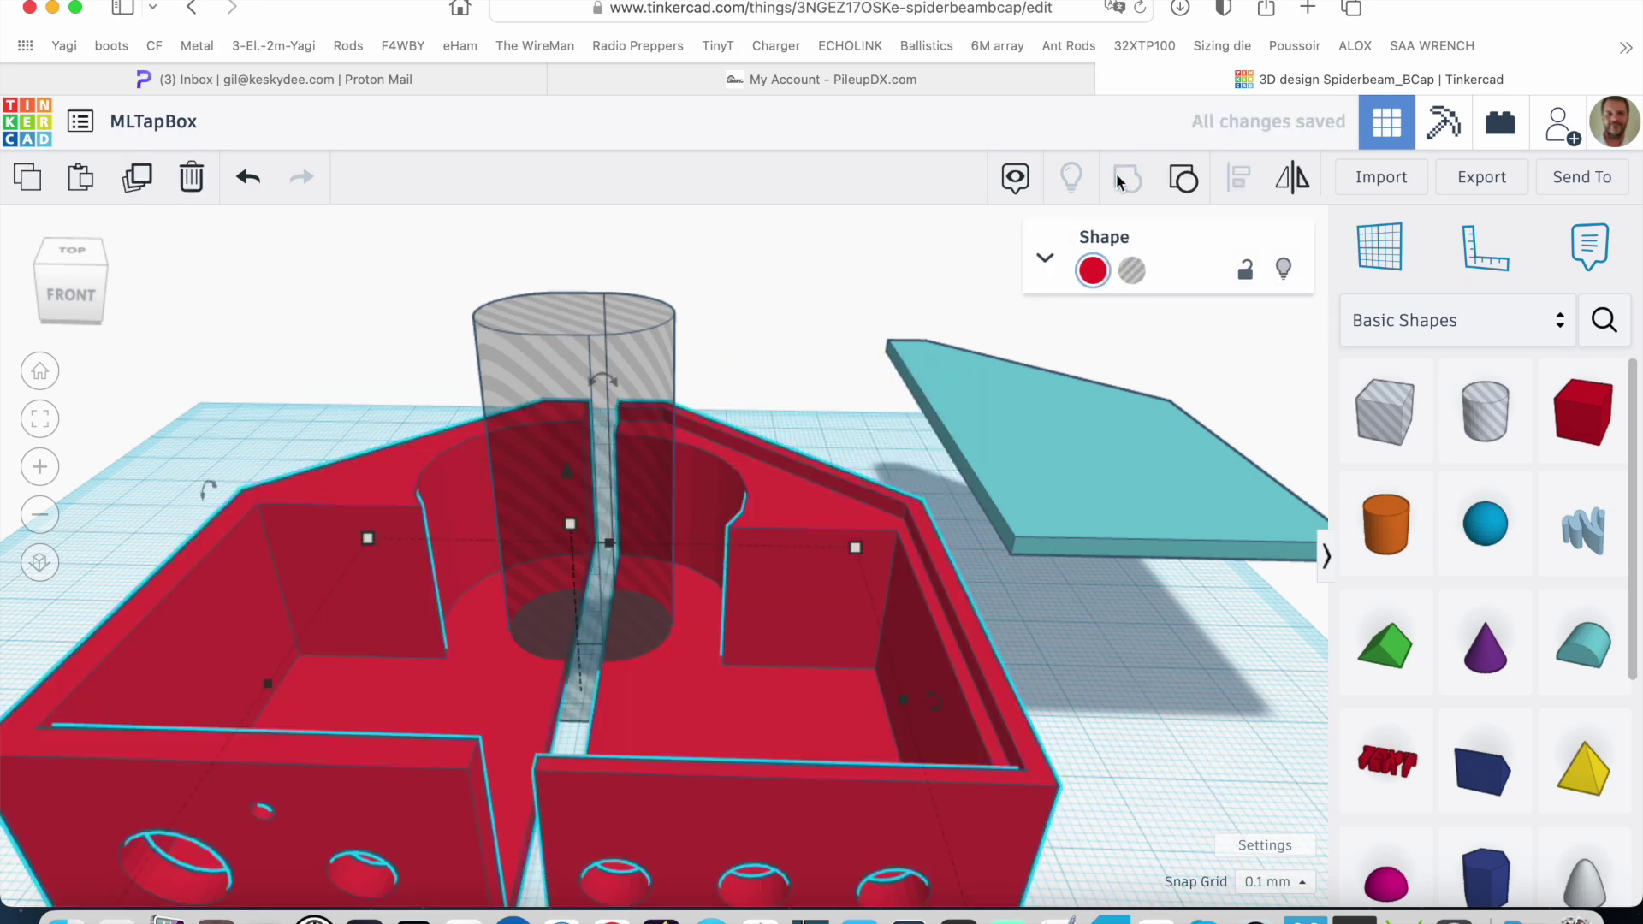
pyautogui.click(1165, 727)
pyautogui.moveTo(1166, 726); pyautogui.dragTo(323, 762, button='right')
pyautogui.scroll(8, 323, 762)
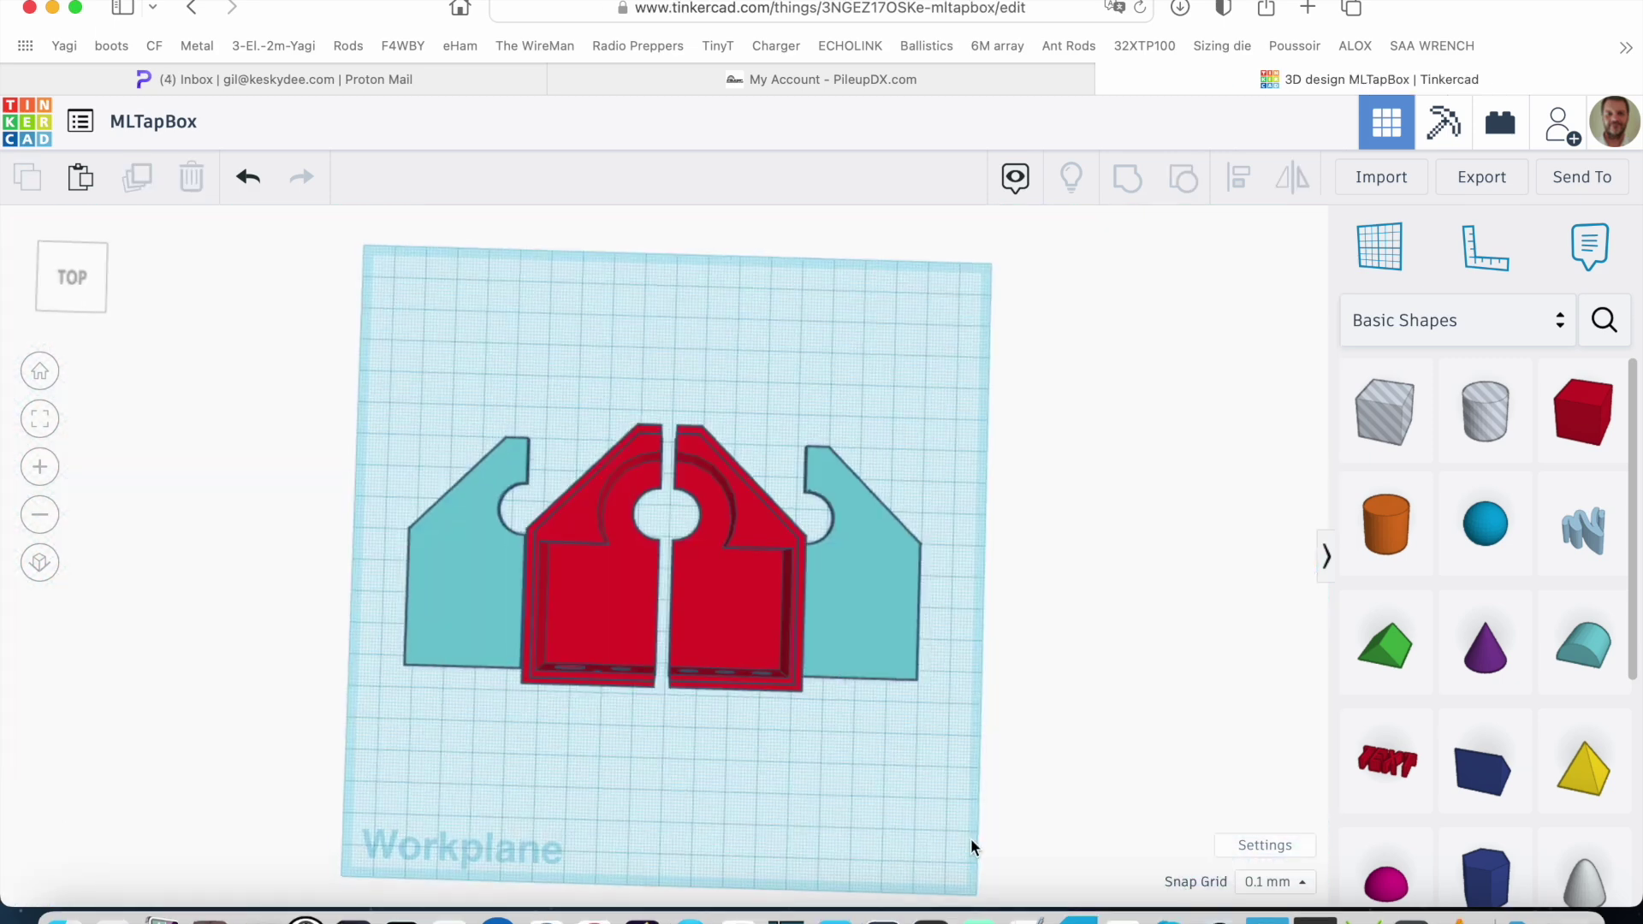
pyautogui.moveTo(970, 839); pyautogui.dragTo(978, 676, button='right')
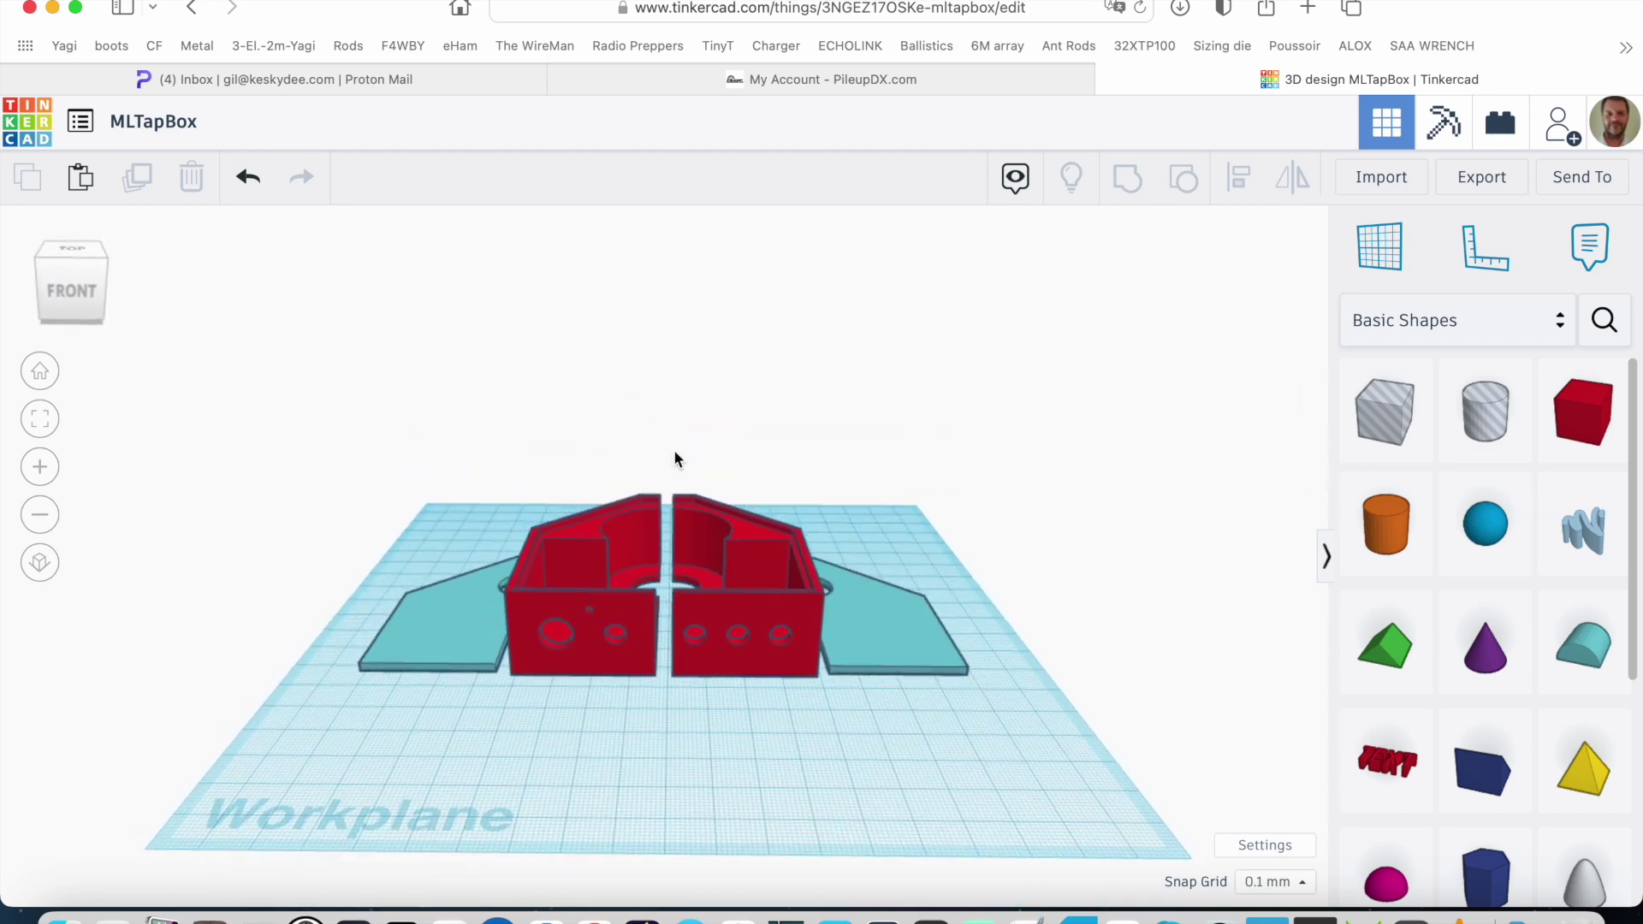
# Undo eight edits back to the tall hole cylinder, then view the model from above
pyautogui.click(248, 177)
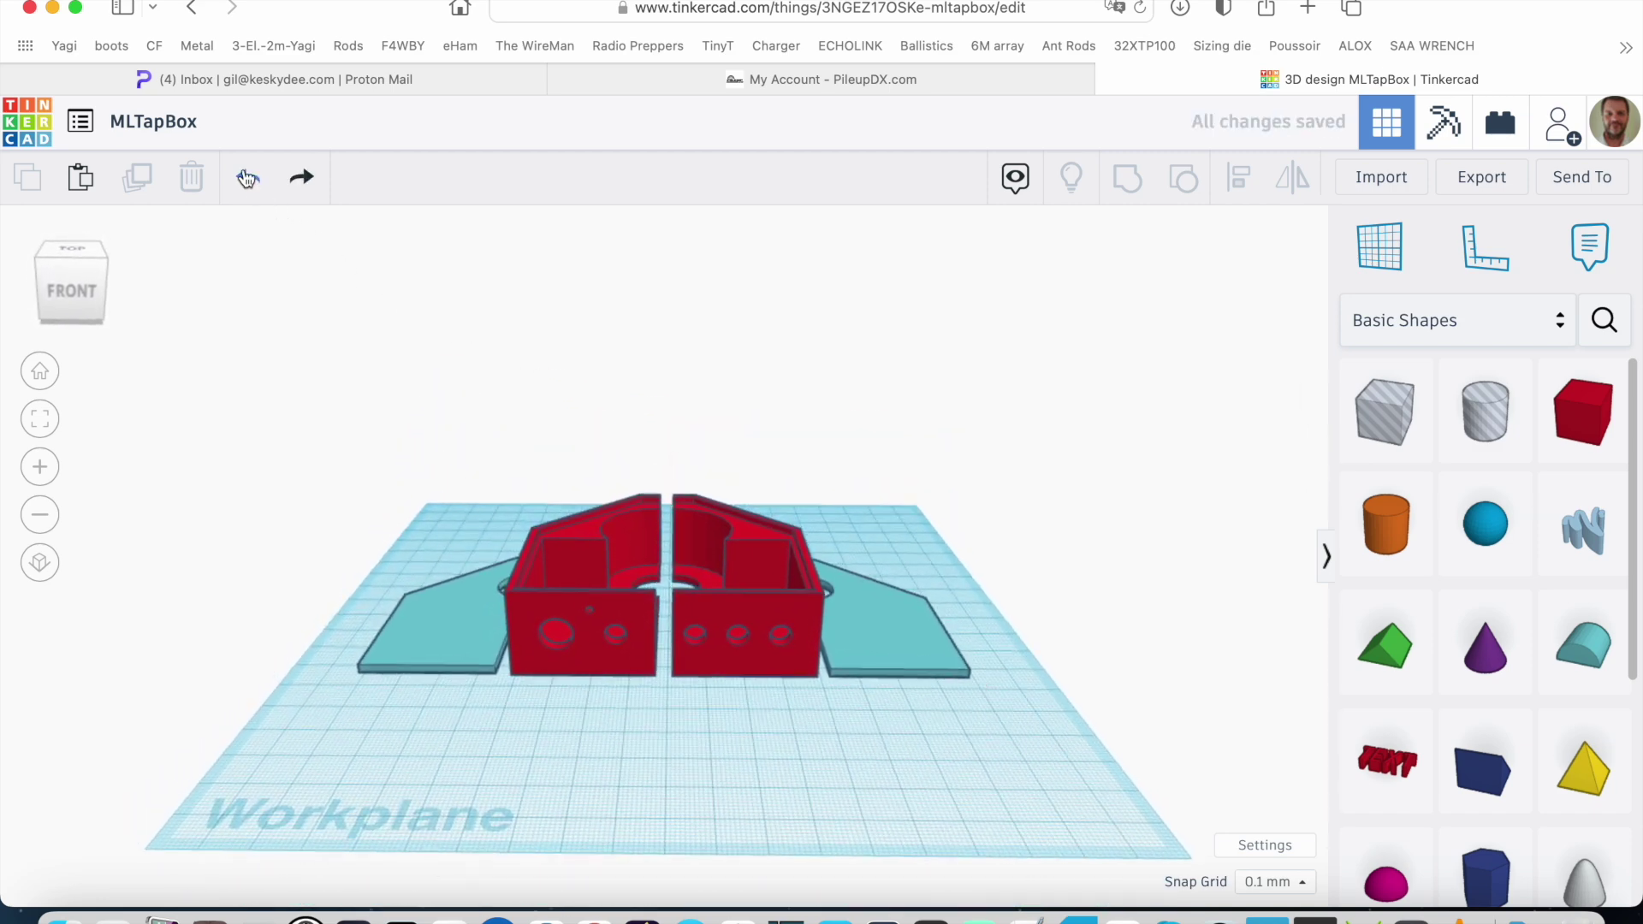
pyautogui.click(247, 177)
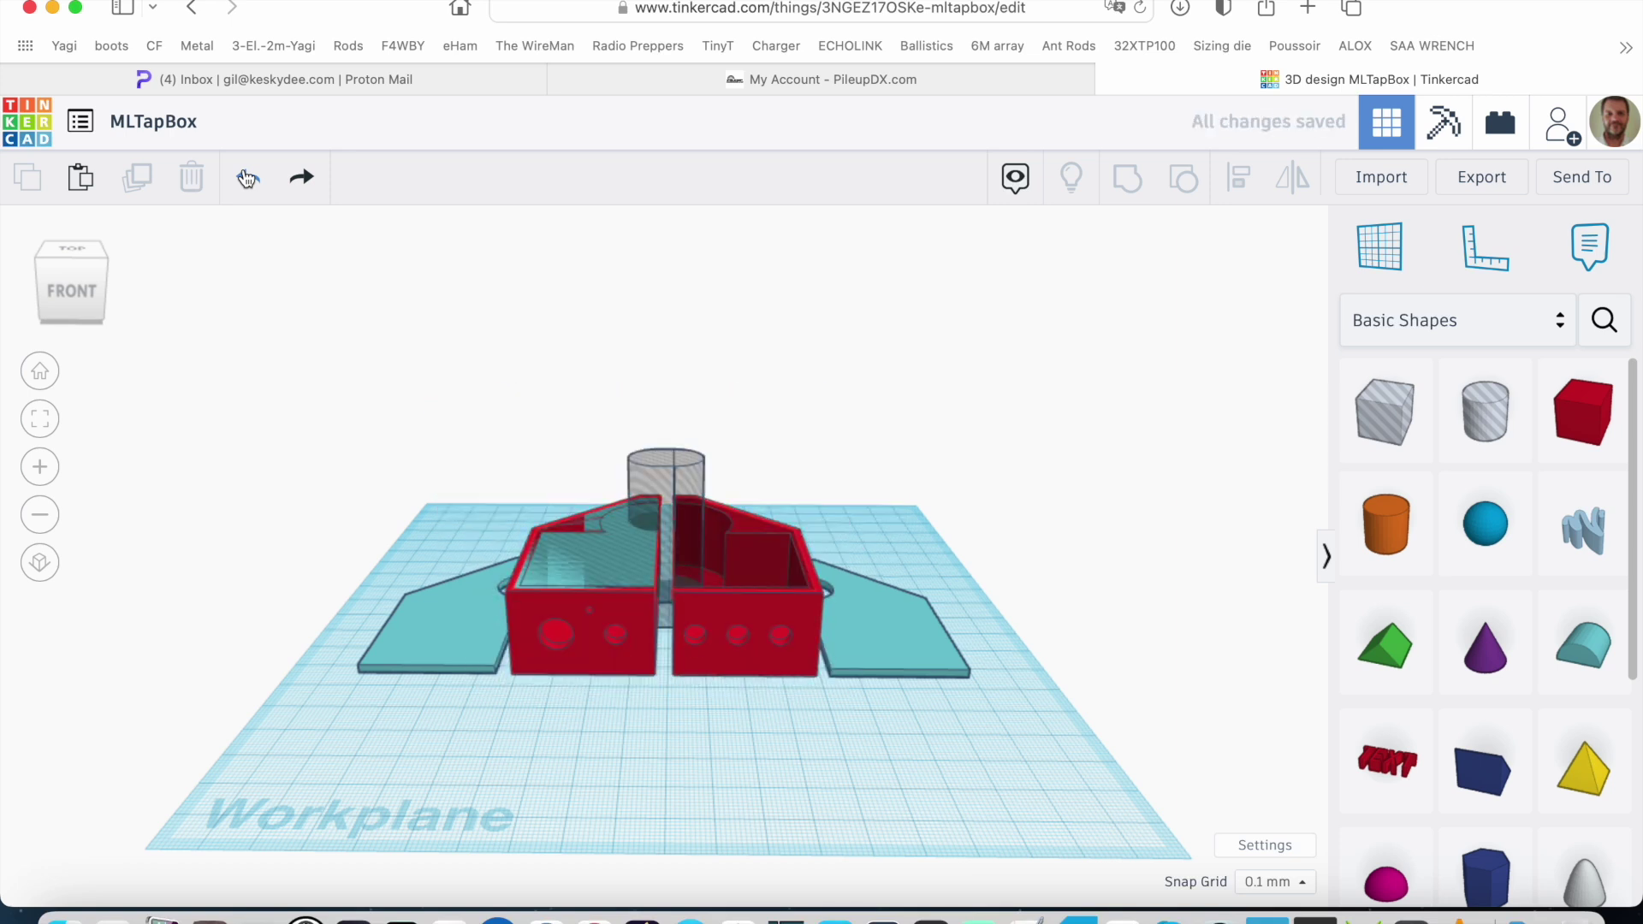
pyautogui.click(247, 177)
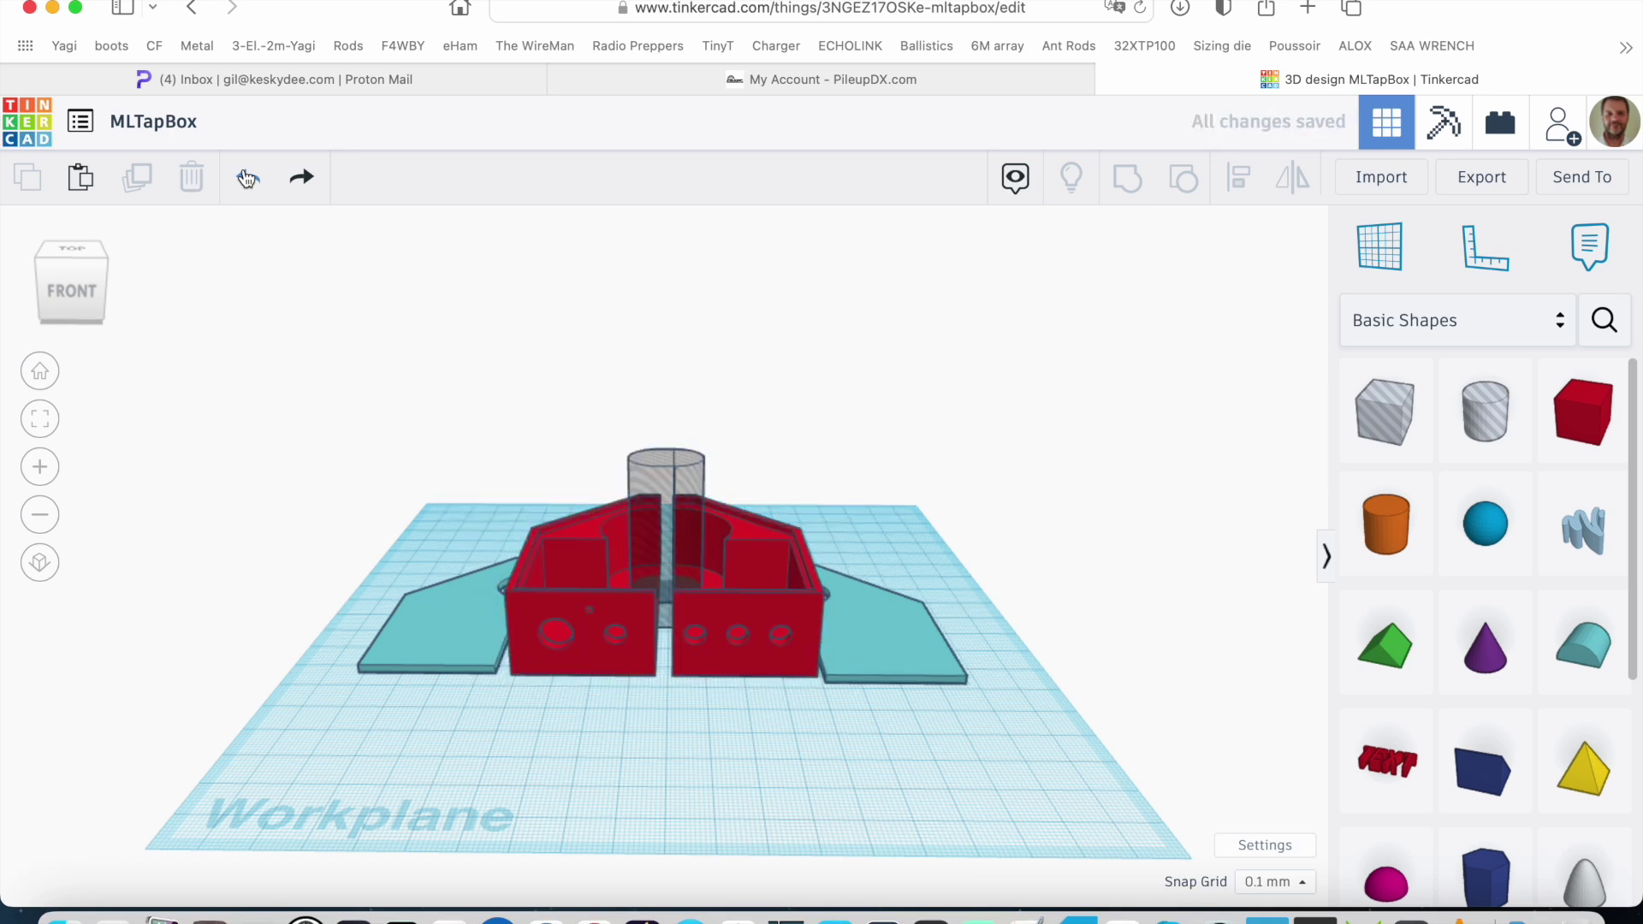
pyautogui.click(247, 177)
pyautogui.click(248, 177)
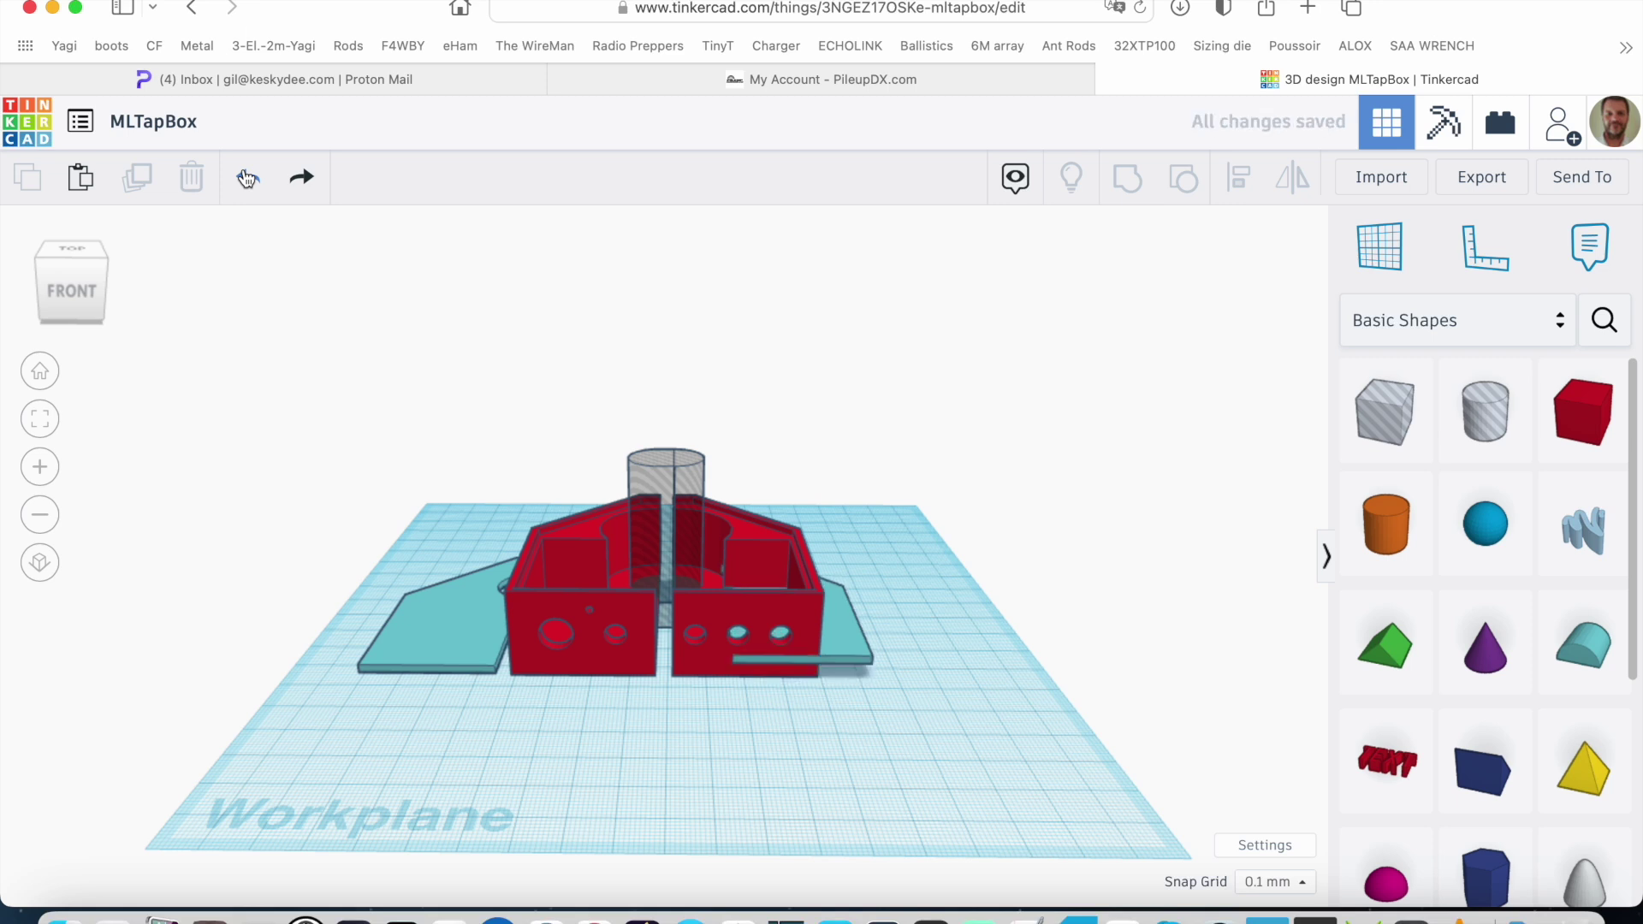
pyautogui.click(247, 177)
pyautogui.click(247, 177)
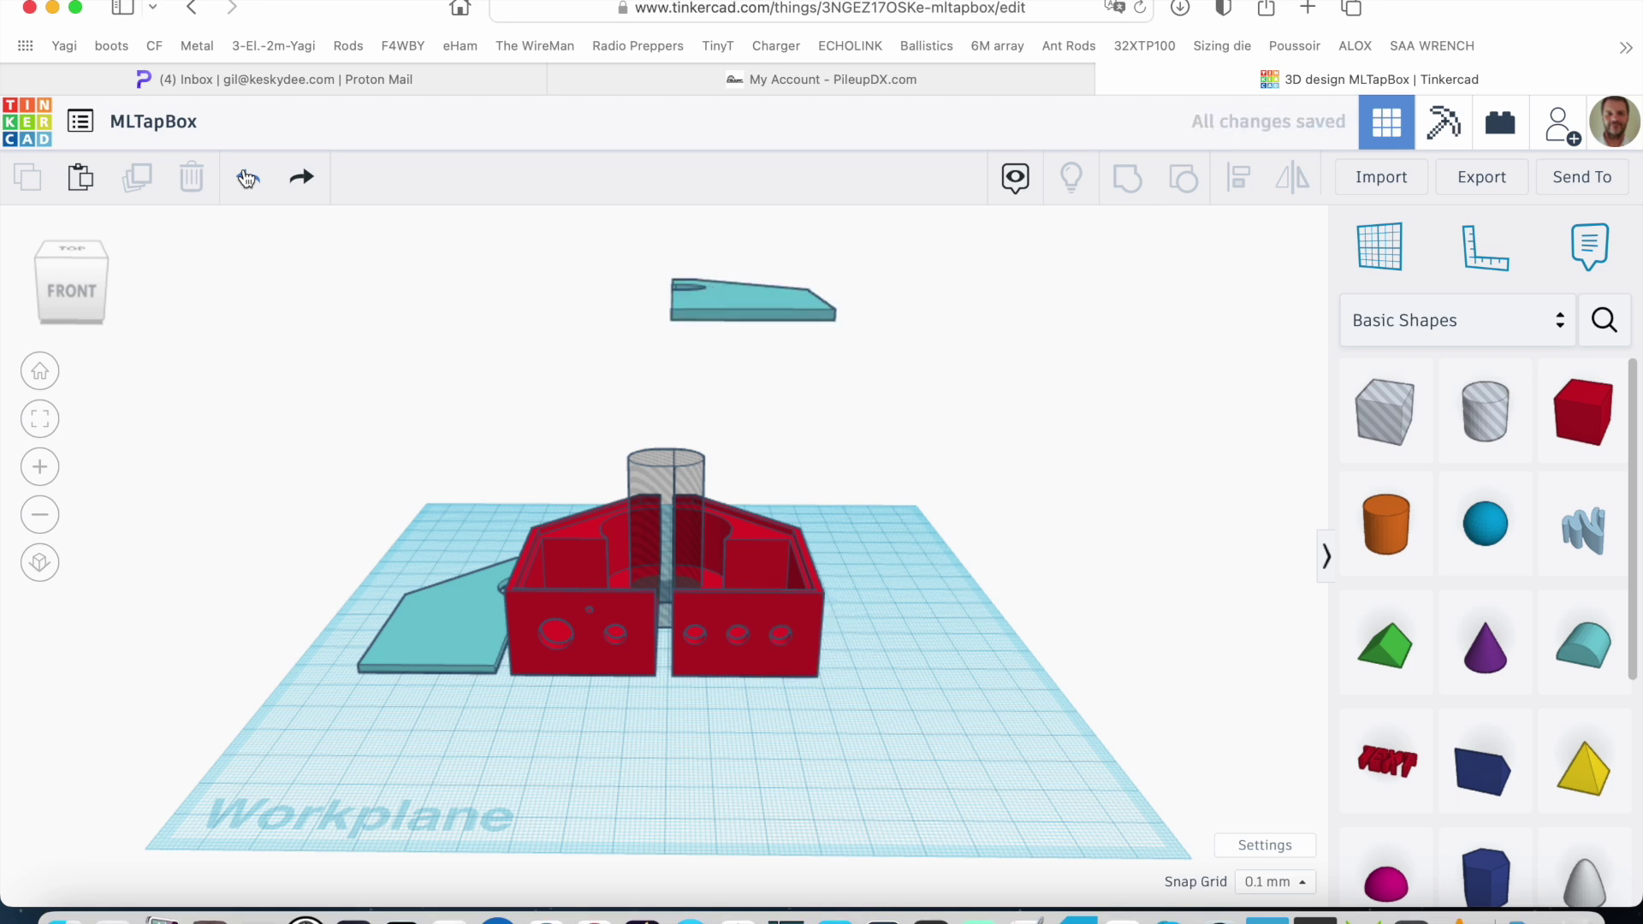
pyautogui.click(247, 177)
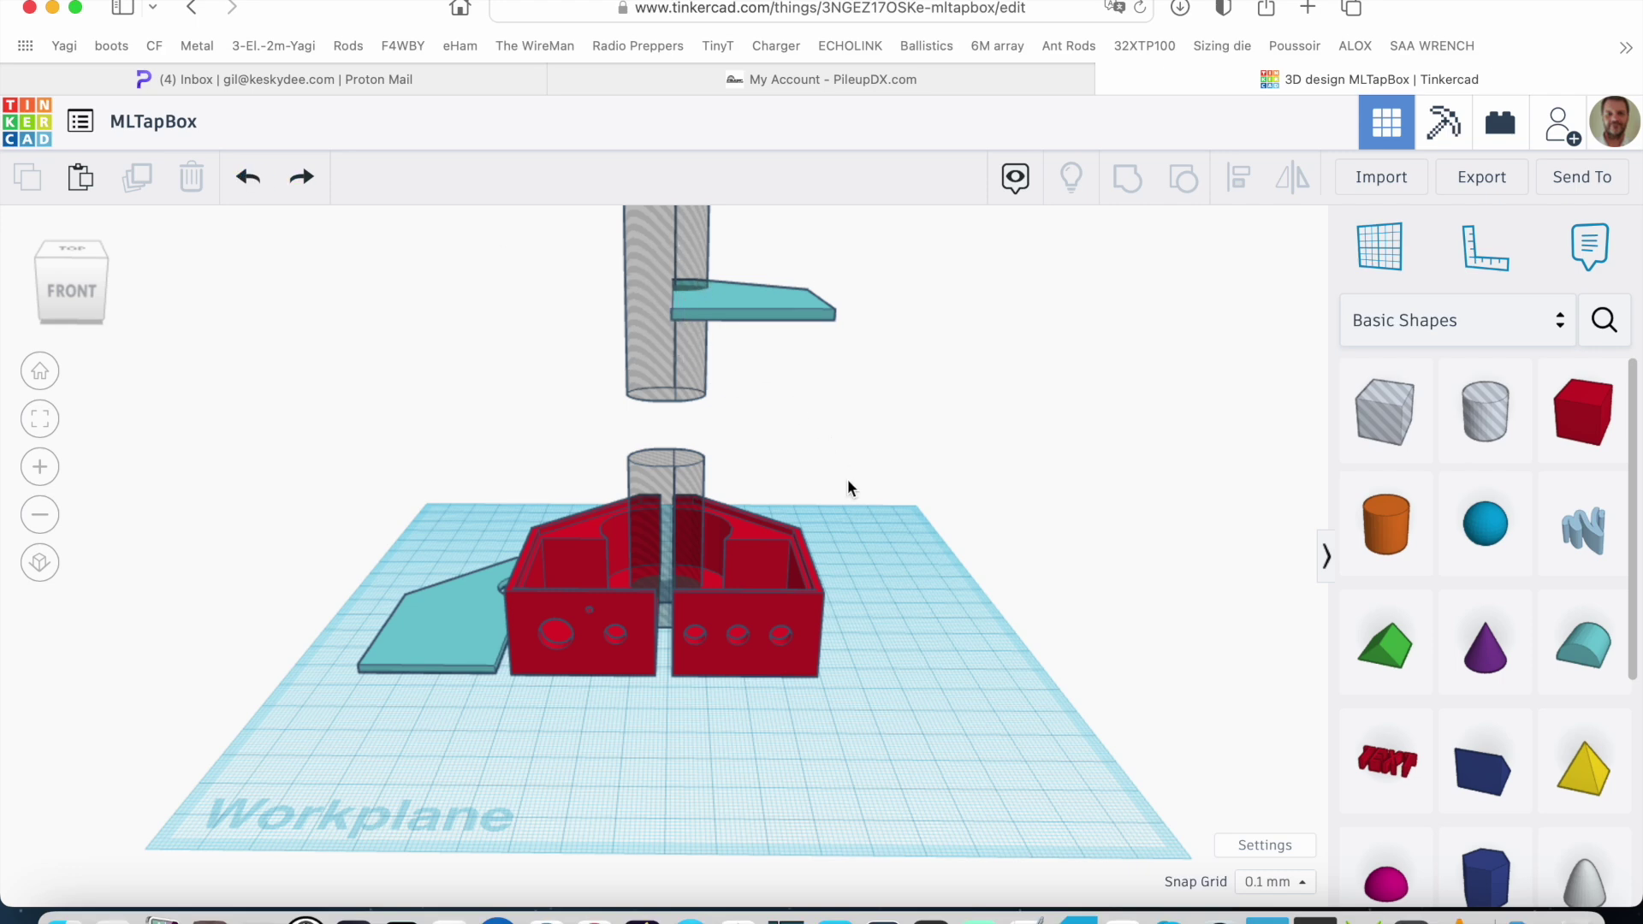
pyautogui.moveTo(907, 592); pyautogui.dragTo(905, 647, button='right')
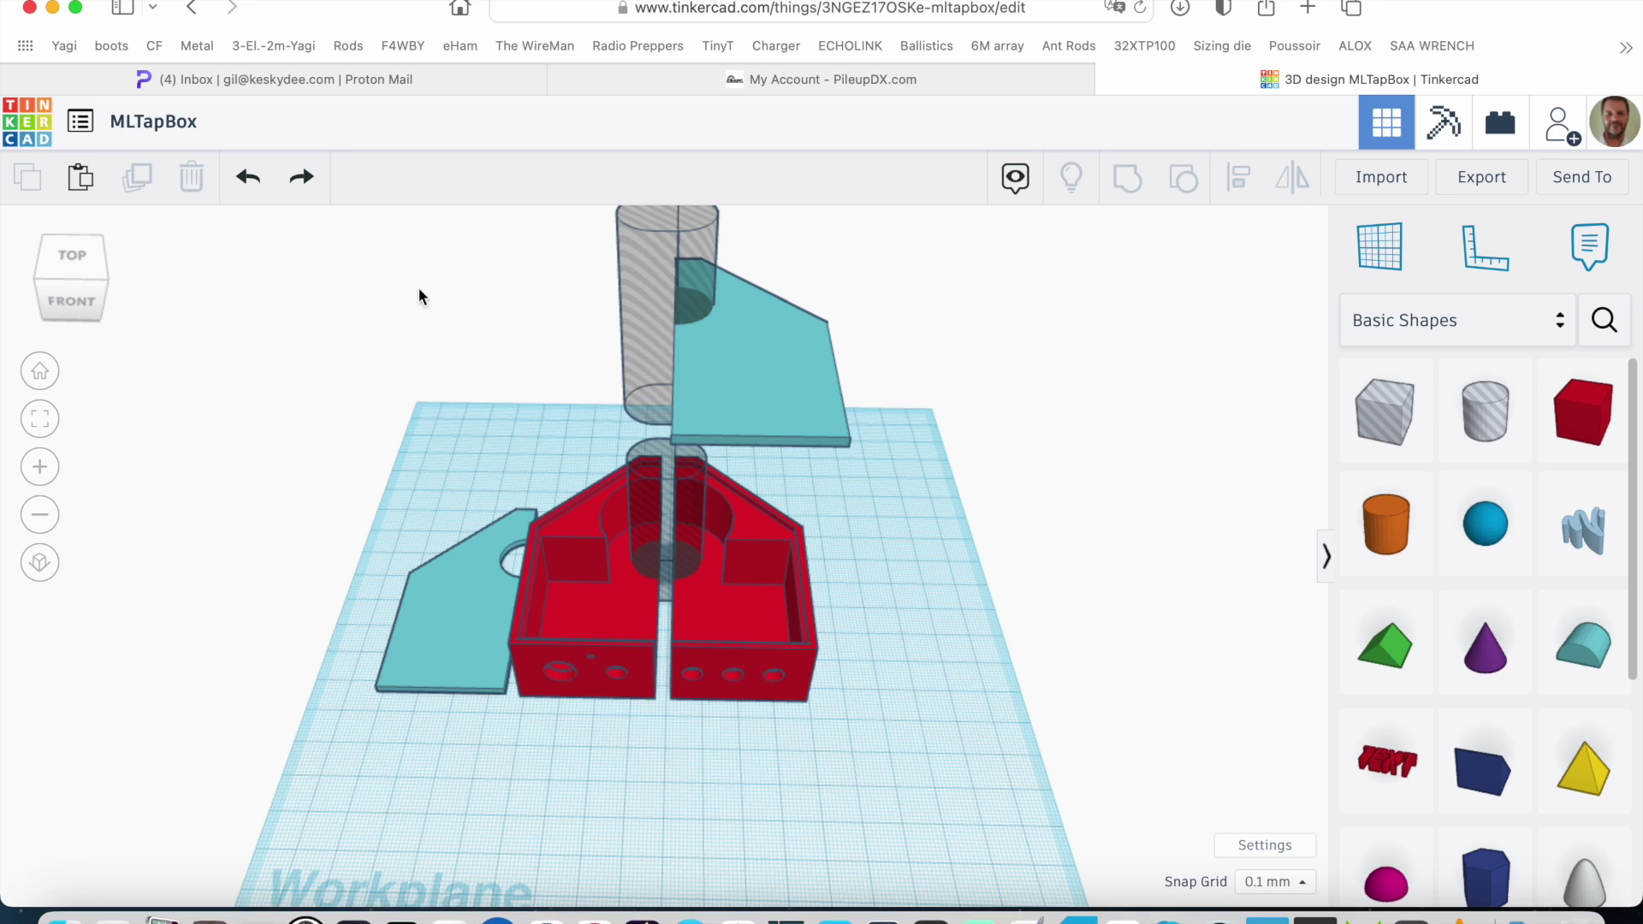
# Redo the plate notch, plate moves, right-plate nudge and round hole cut in the box
pyautogui.click(302, 180)
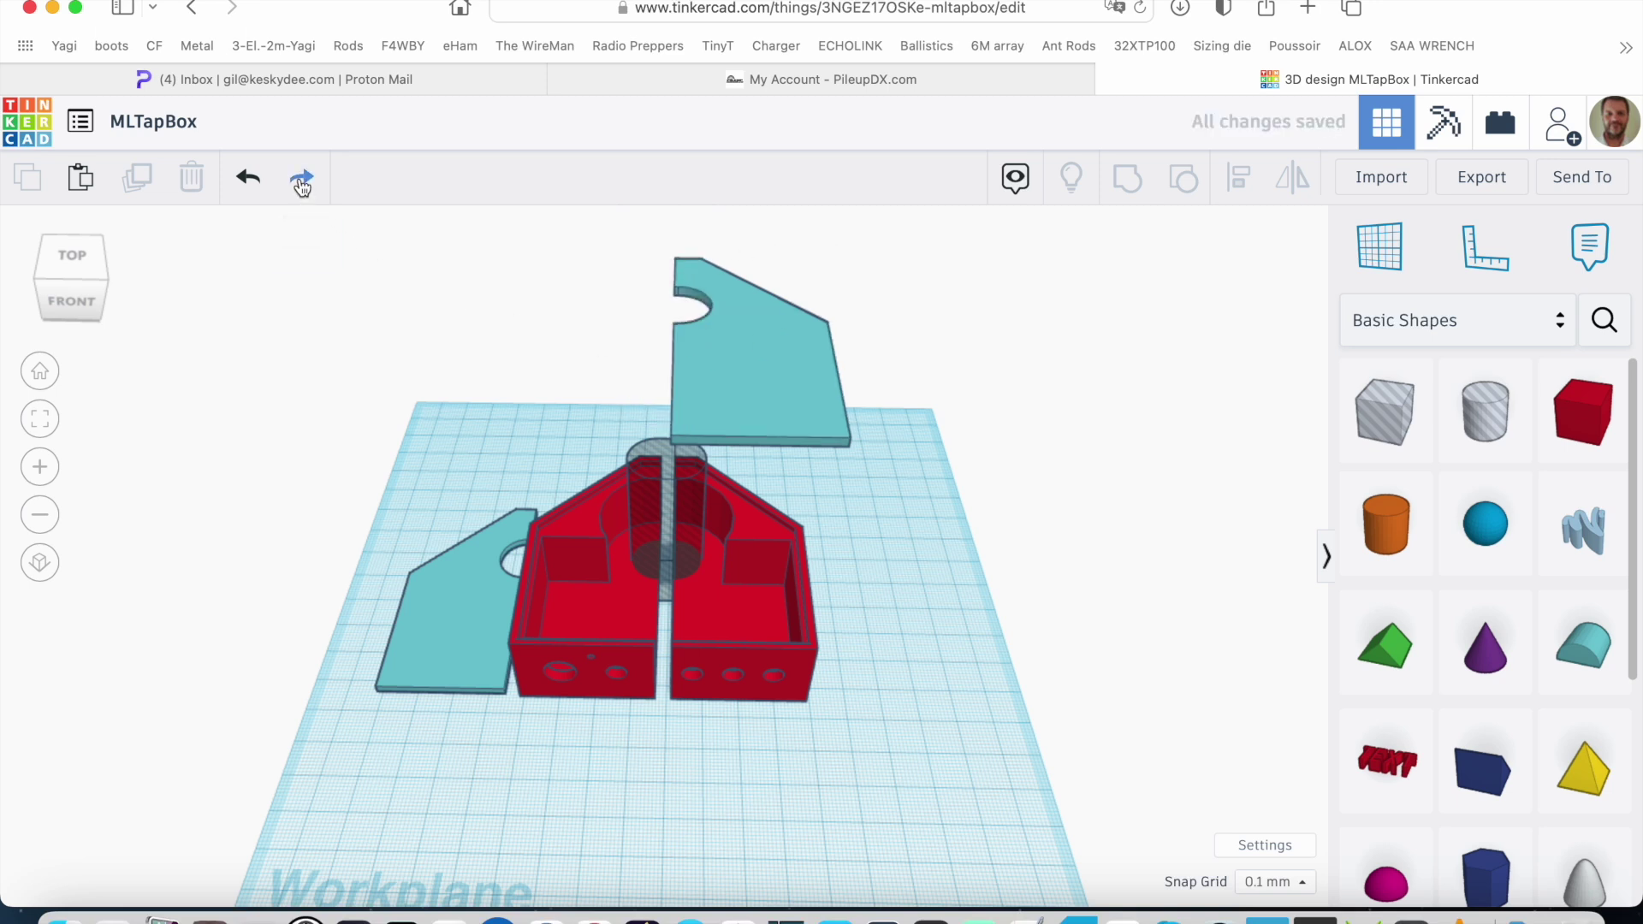
pyautogui.click(302, 179)
pyautogui.click(302, 180)
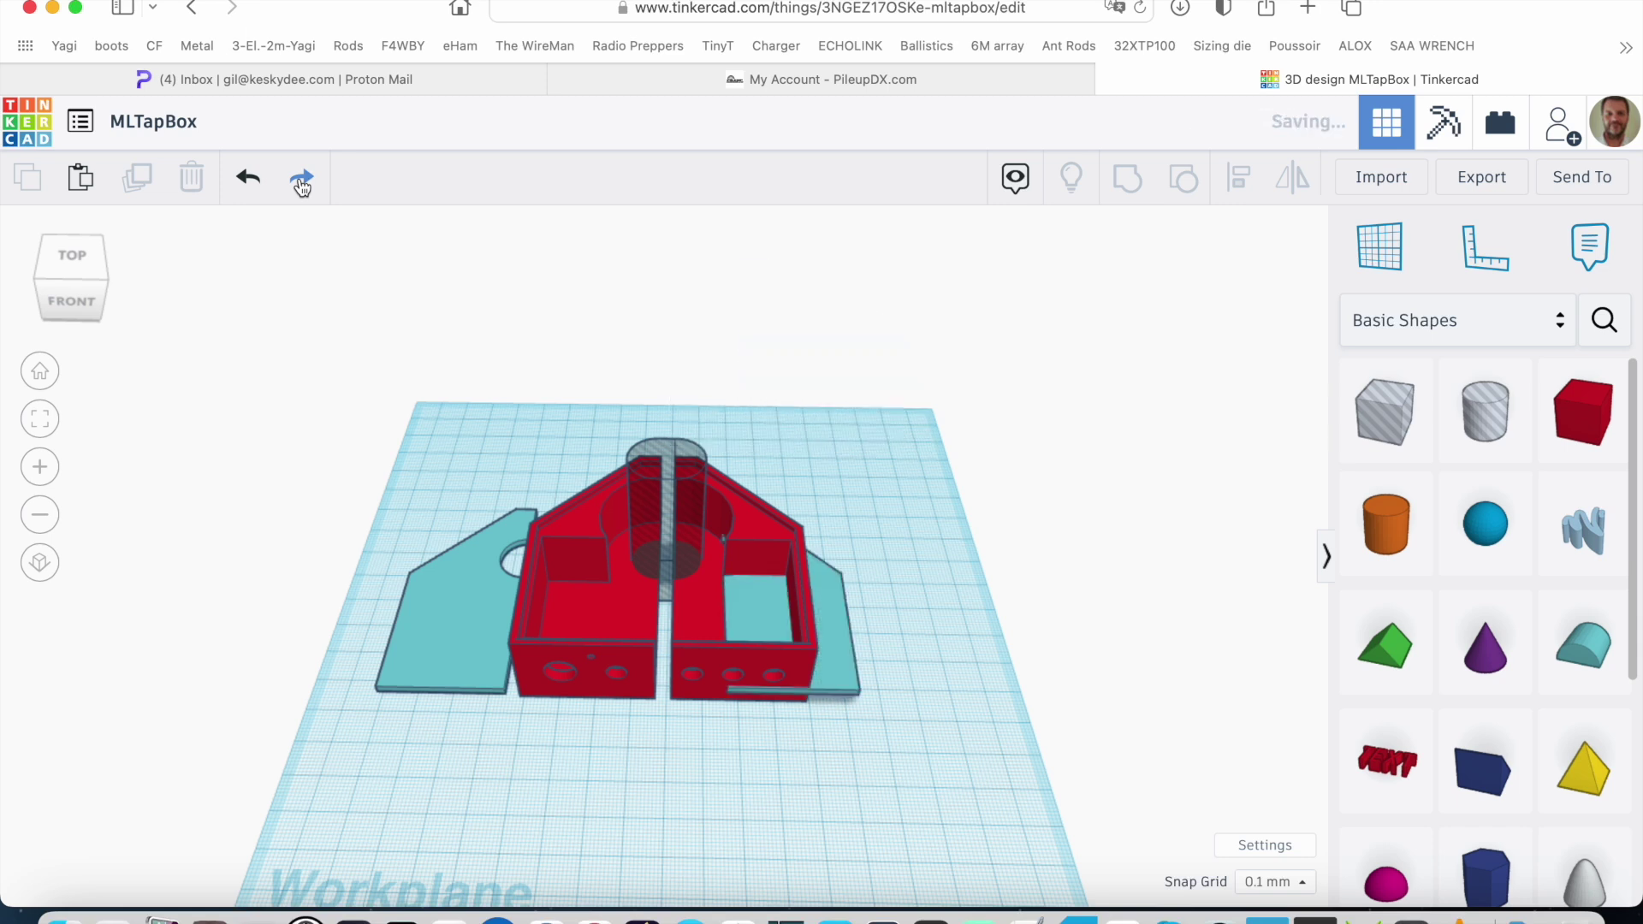
pyautogui.click(302, 180)
pyautogui.click(302, 180)
pyautogui.click(302, 179)
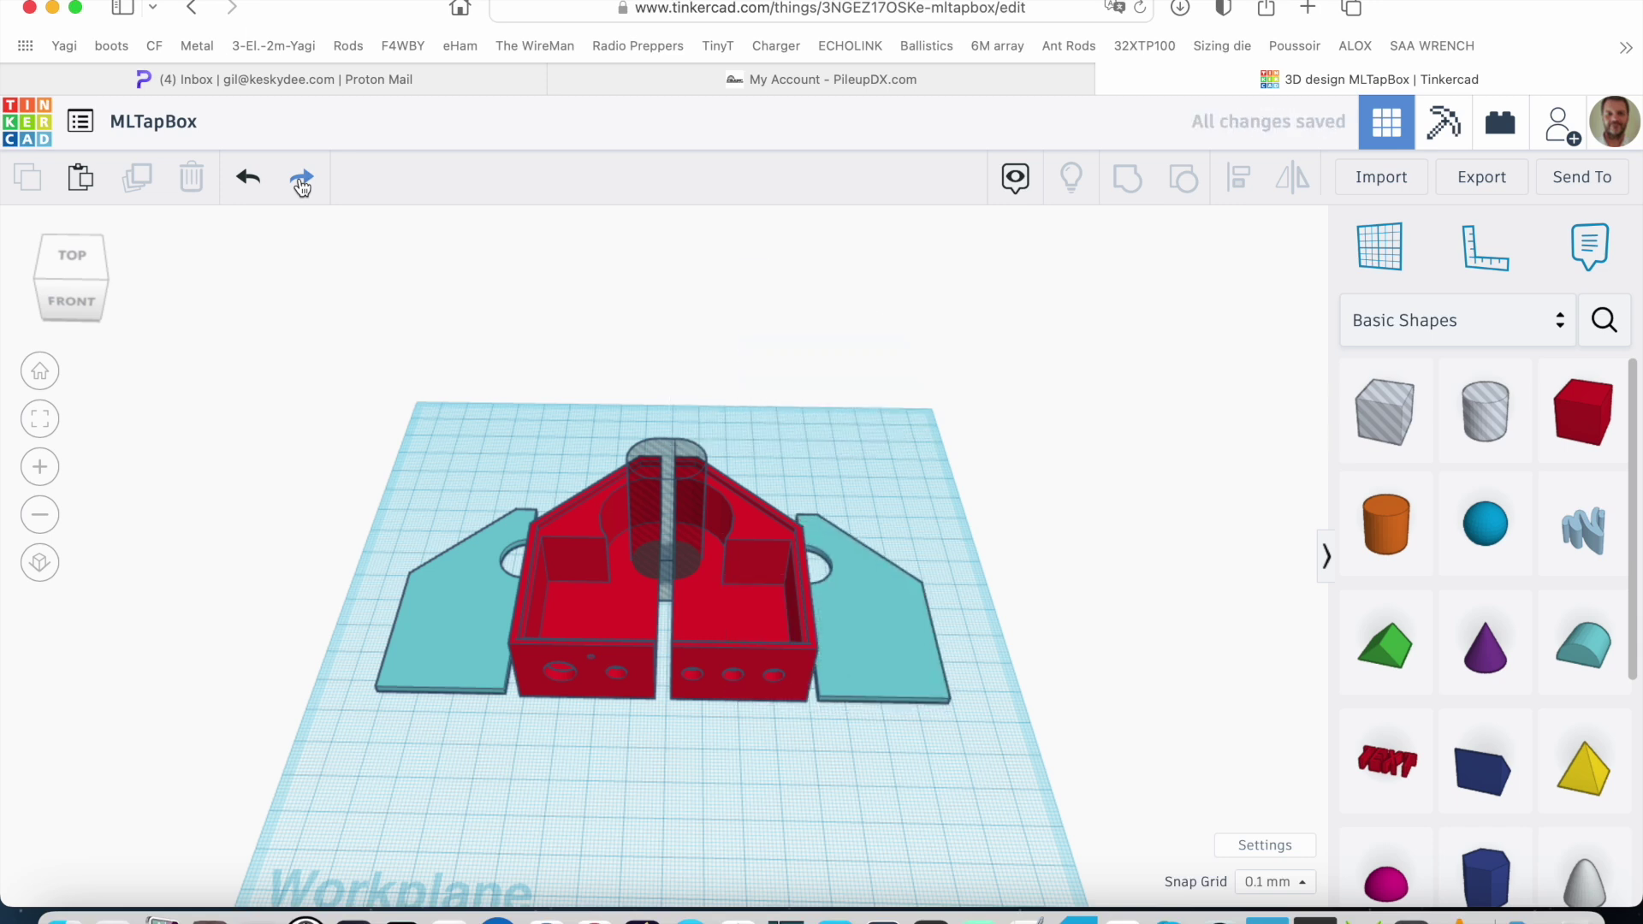
pyautogui.click(302, 182)
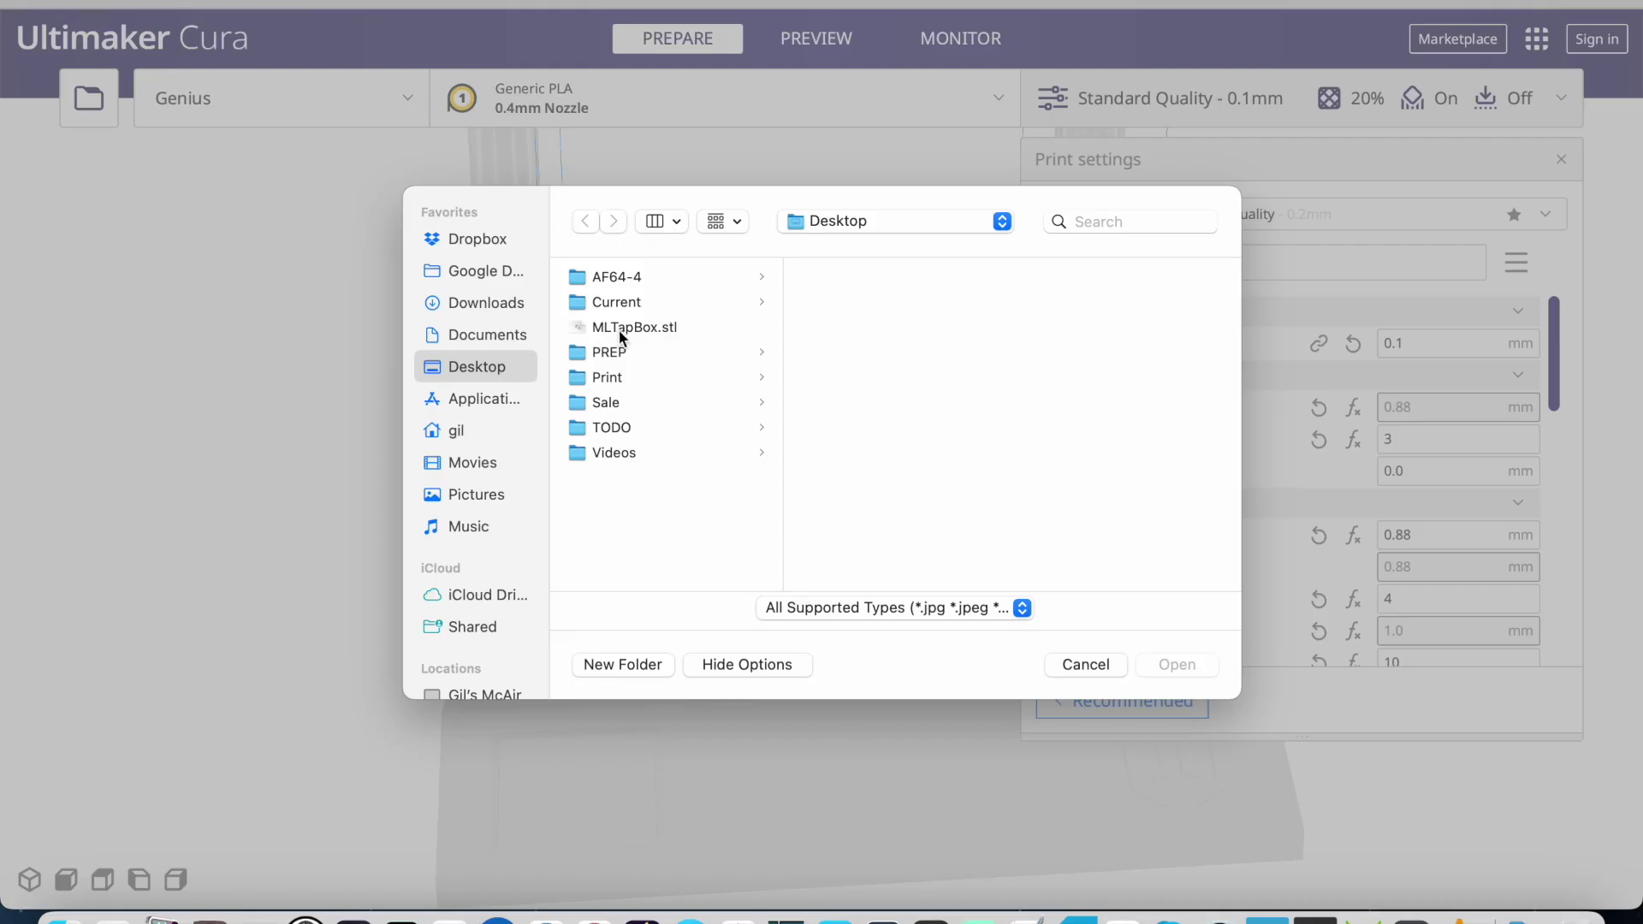
# Load MLTapBox.stl onto the build plate and change the layer height to 0.2
pyautogui.click(619, 331)
pyautogui.click(1179, 668)
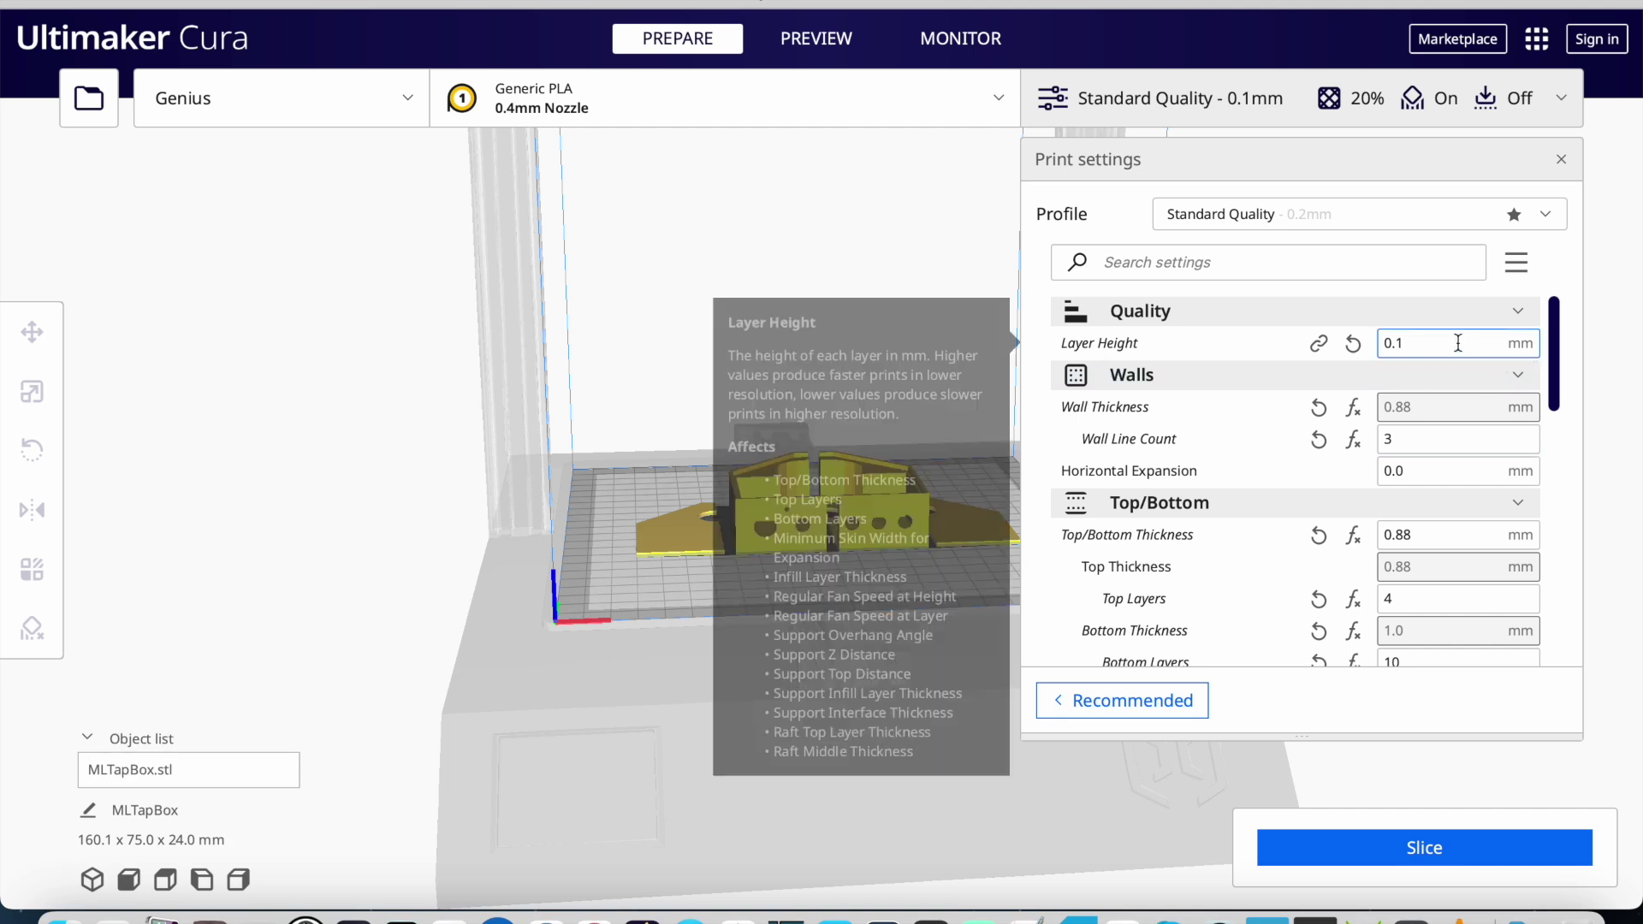
pyautogui.click(1458, 343)
pyautogui.write('2')
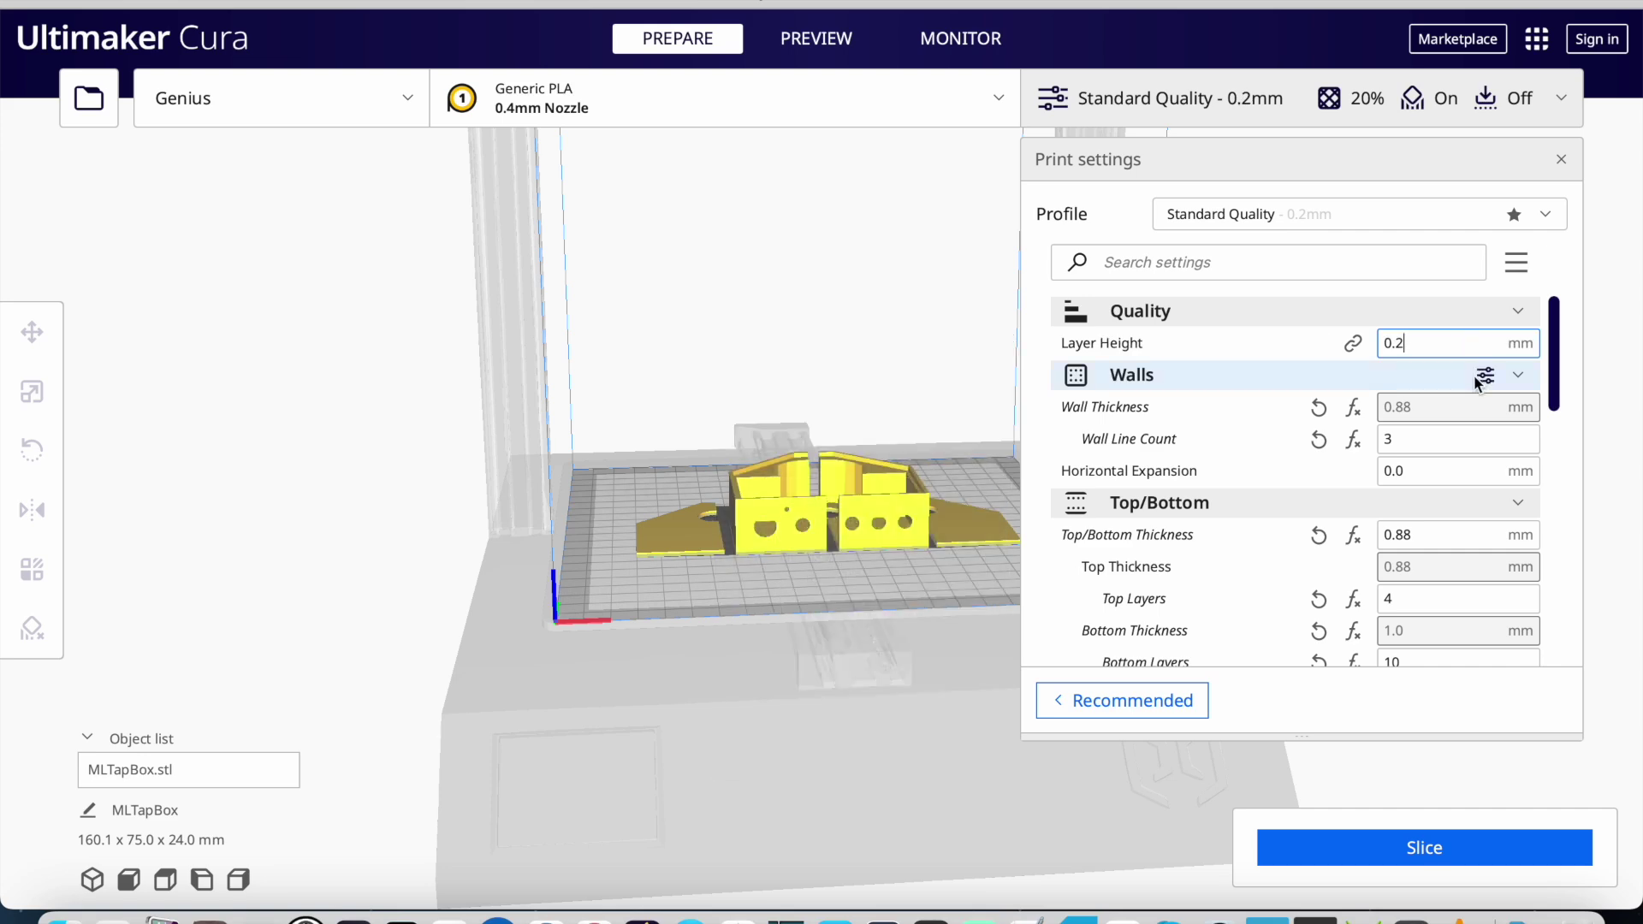
# Scroll down to Build Plate Temperature and start editing its value
pyautogui.scroll(-3, 1475, 367)
pyautogui.scroll(-2, 1475, 382)
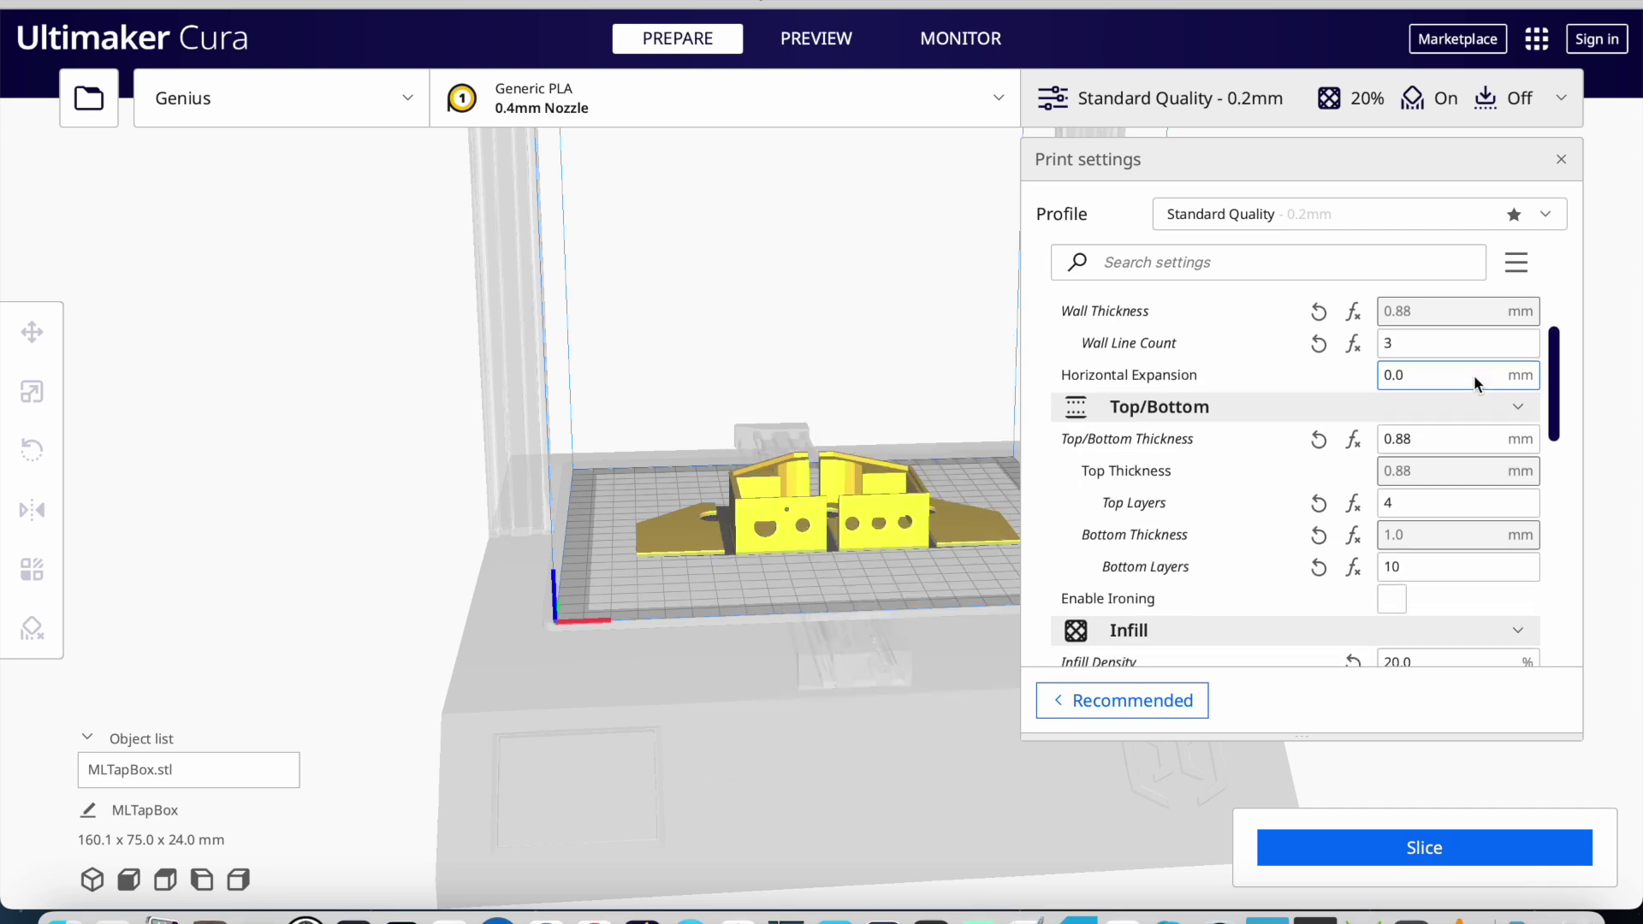
pyautogui.scroll(-5, 1478, 380)
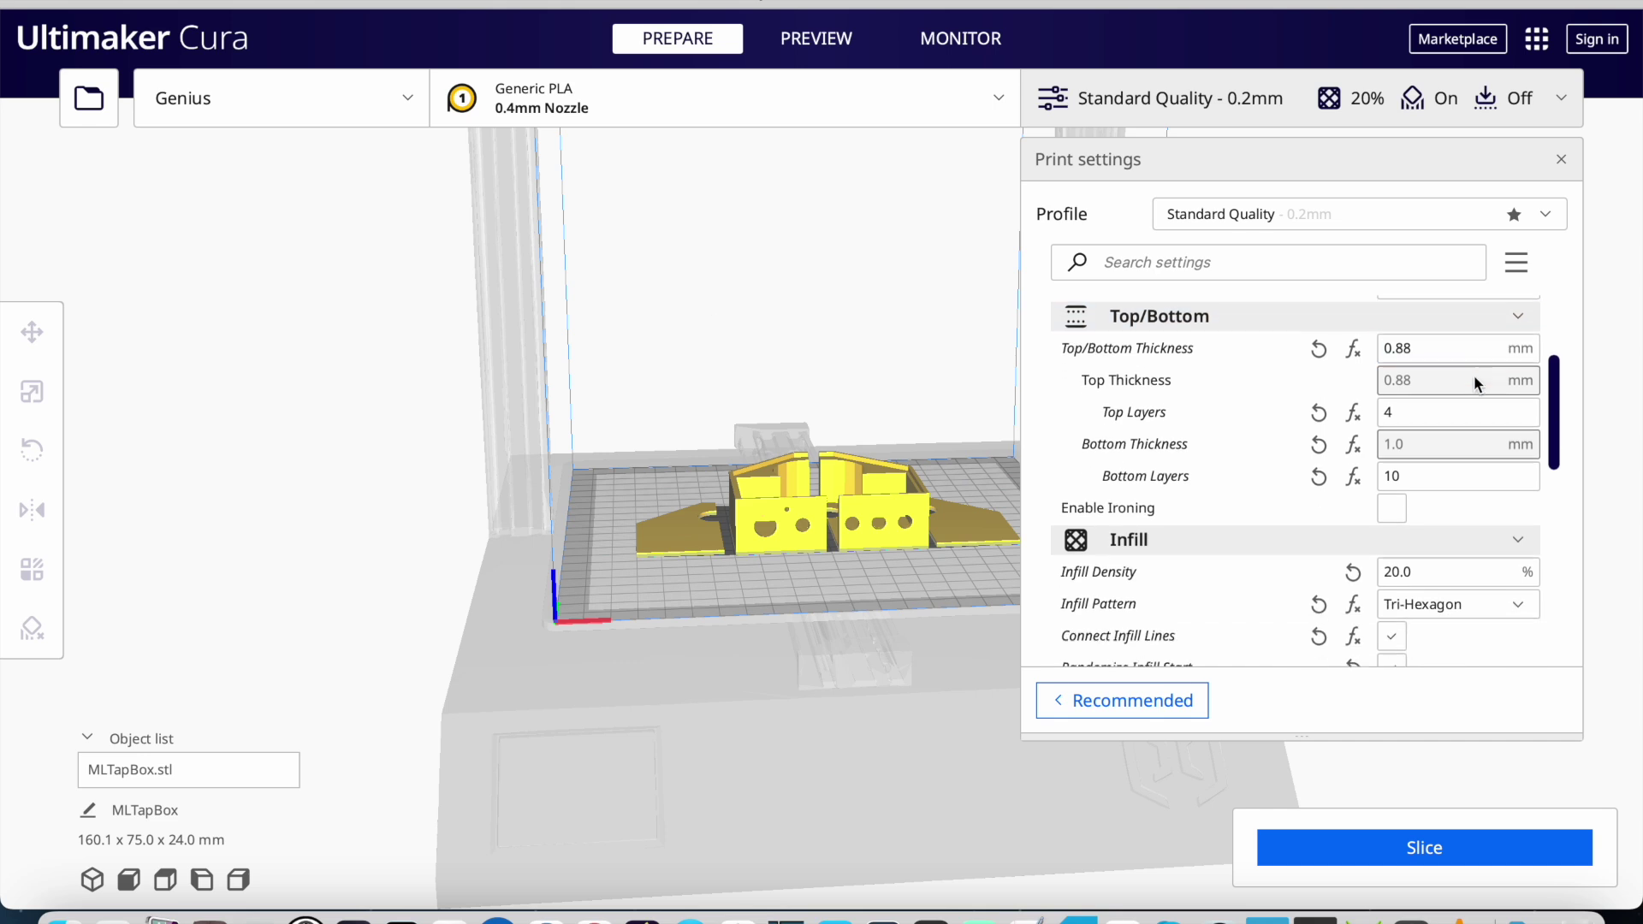
pyautogui.scroll(-2, 1473, 383)
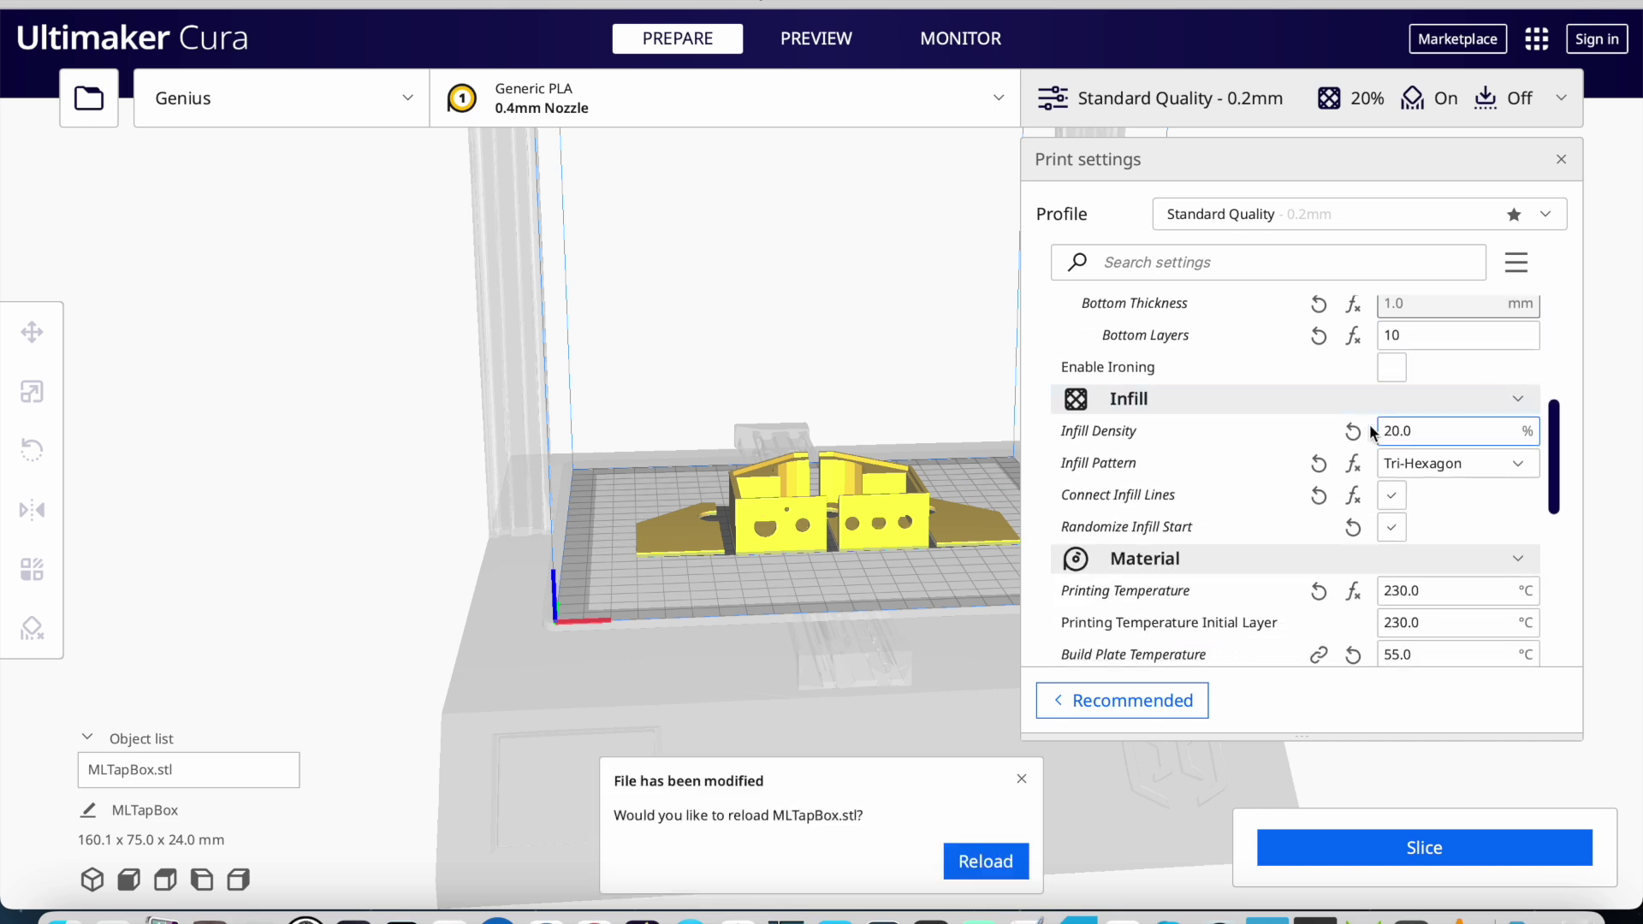
pyautogui.scroll(-3, 1456, 423)
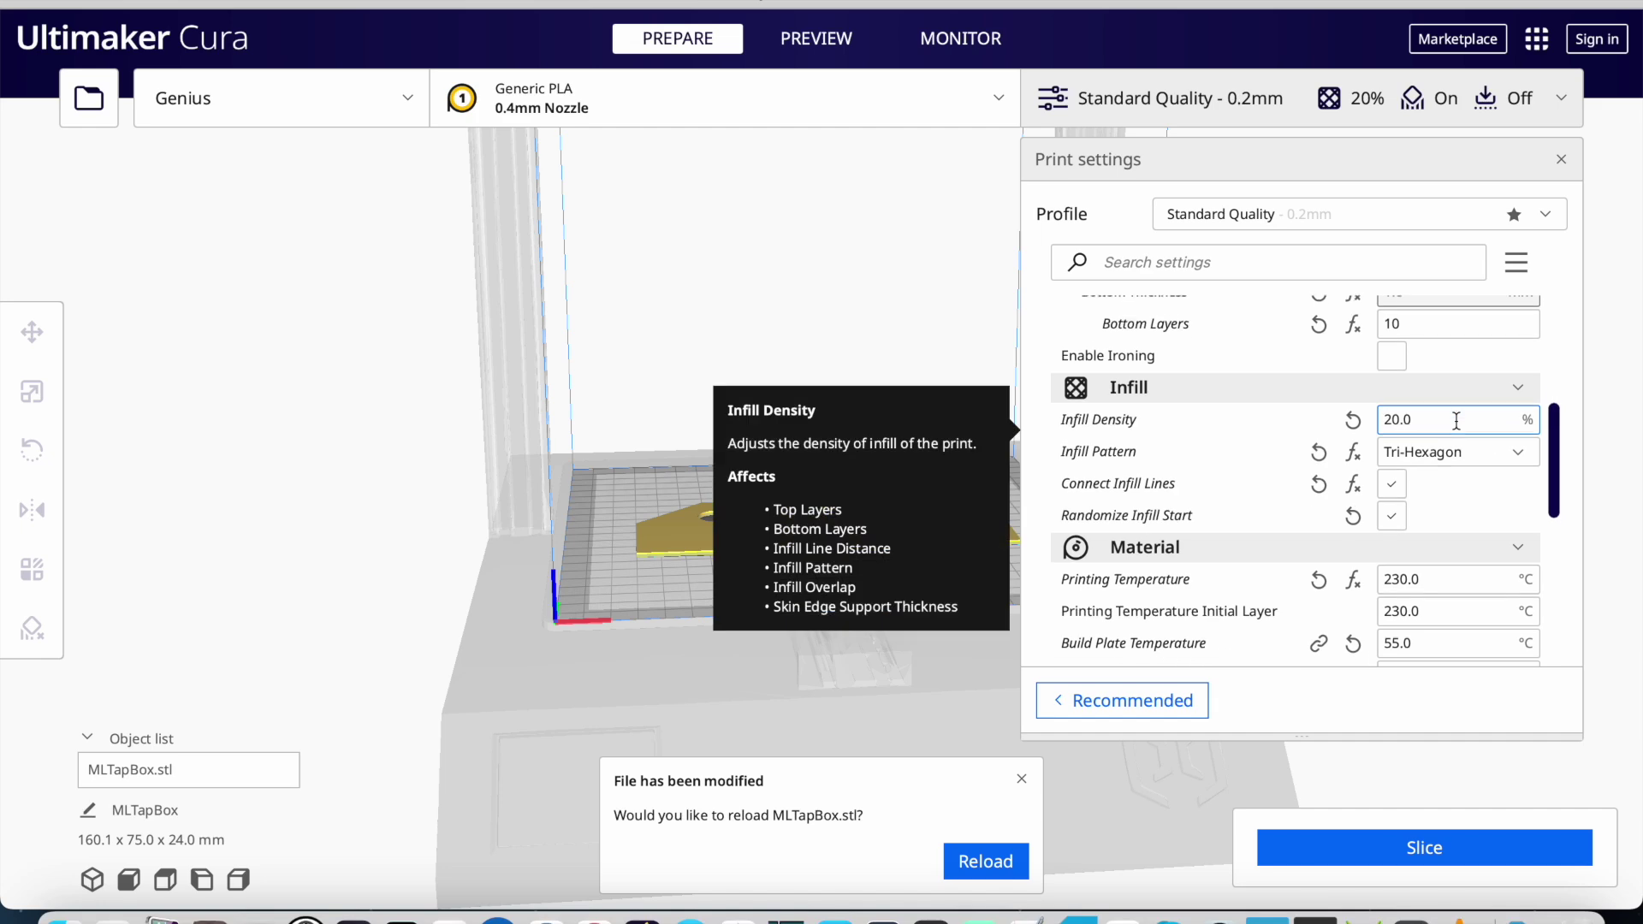
pyautogui.scroll(-3, 1455, 421)
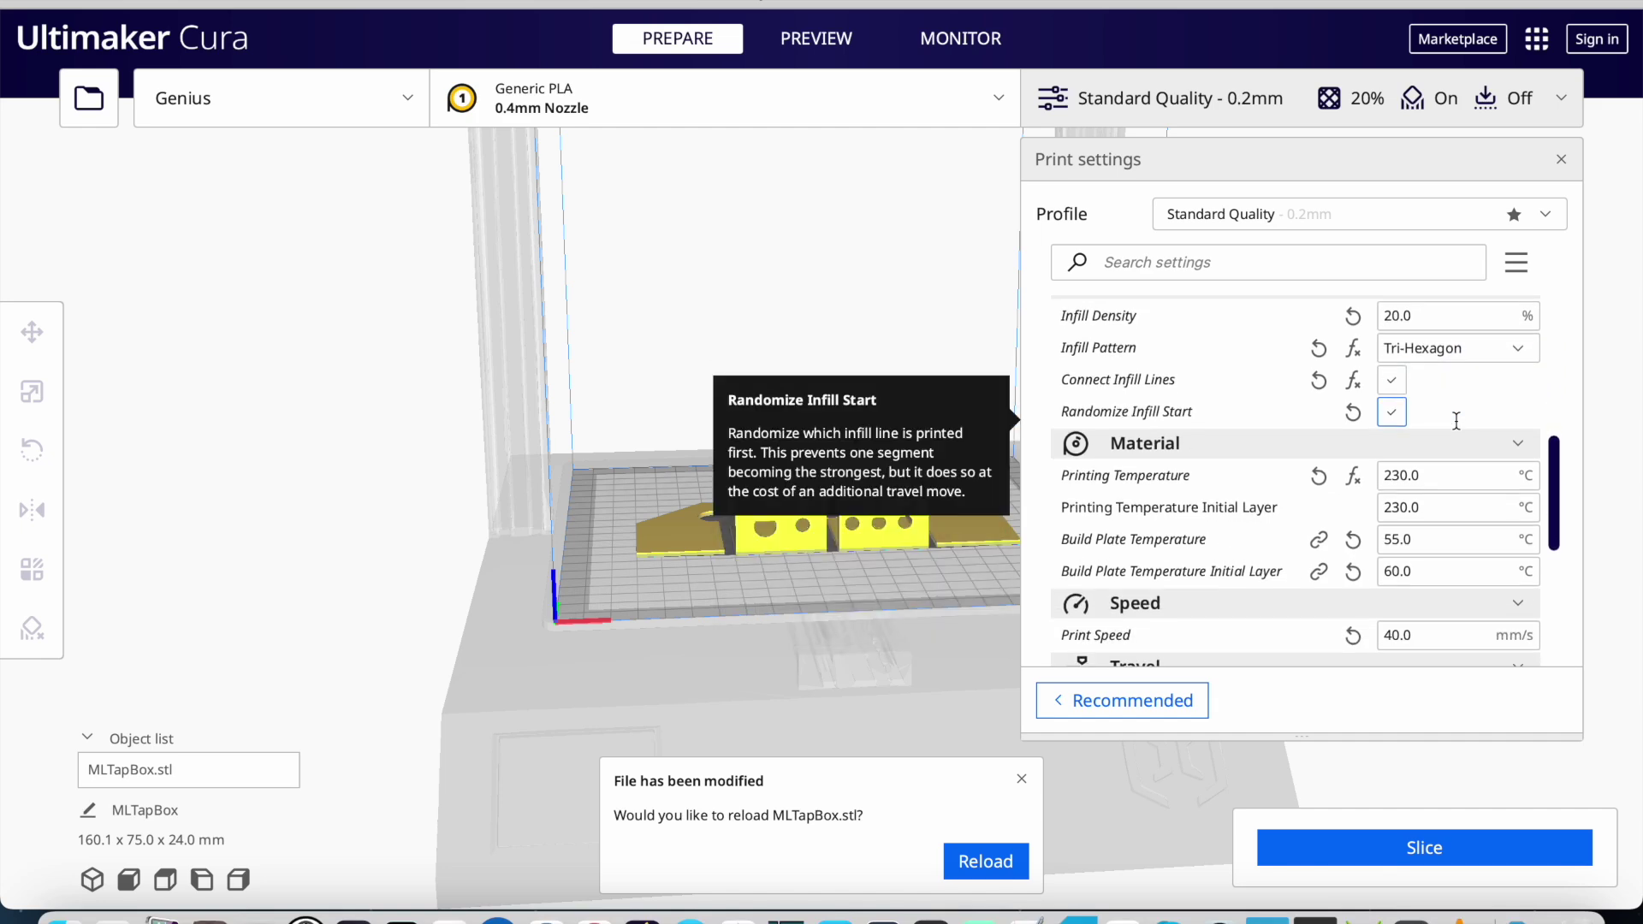
pyautogui.scroll(-1, 1455, 421)
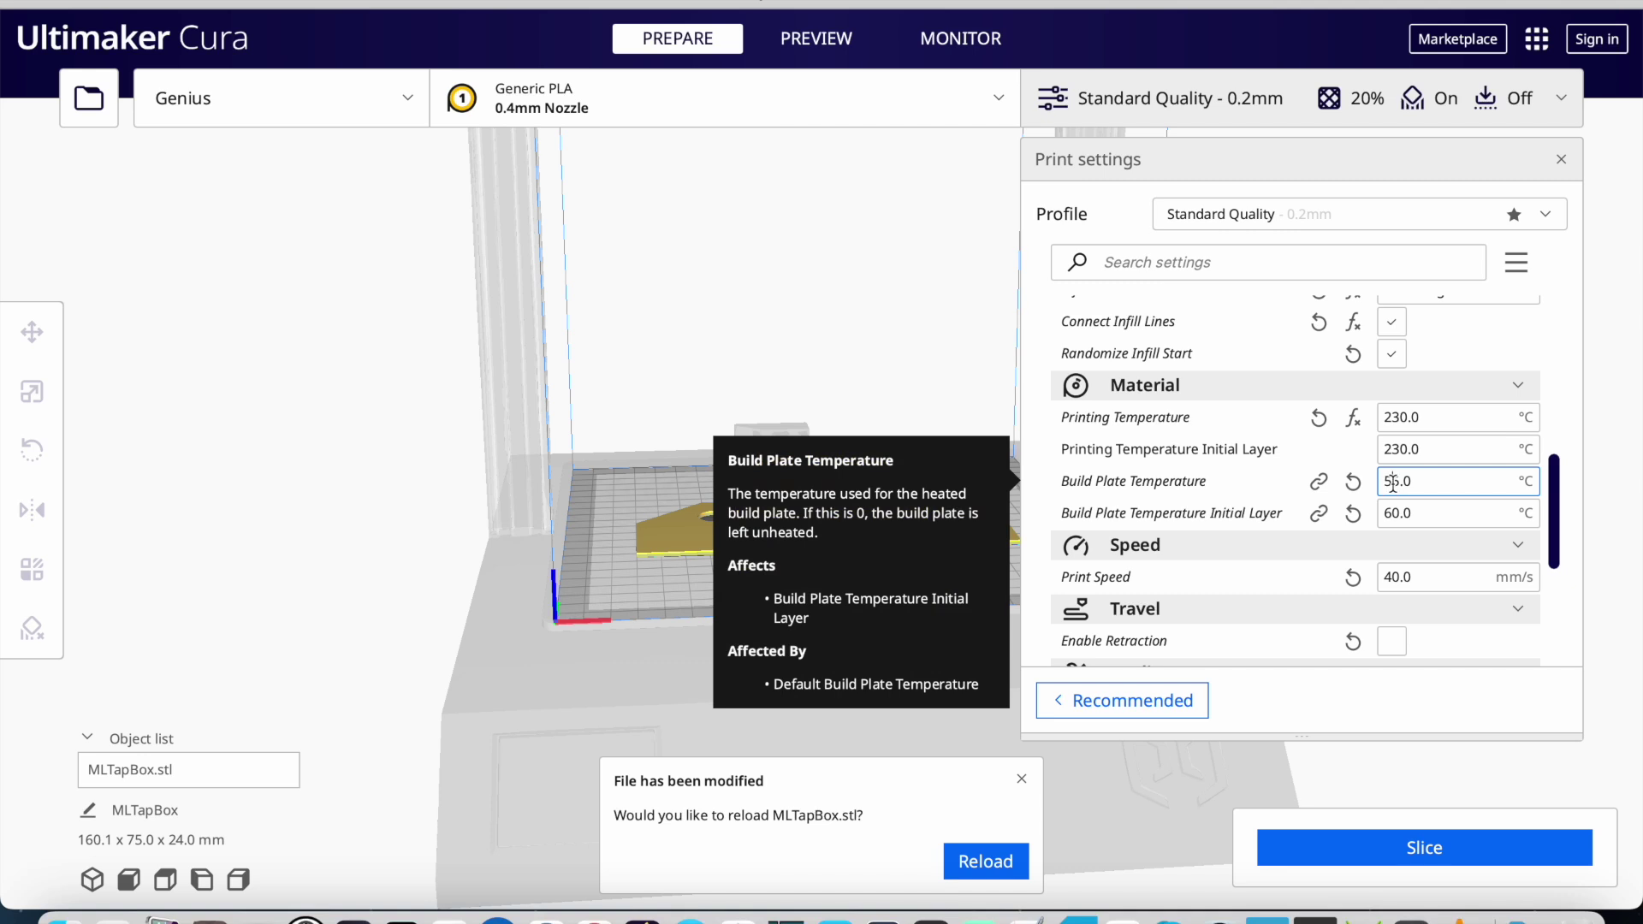
pyautogui.press('BackSpace')
# Set Build Plate Temperature and its Initial Layer value to 75.0 °C, collapsing Speed
pyautogui.write('7')
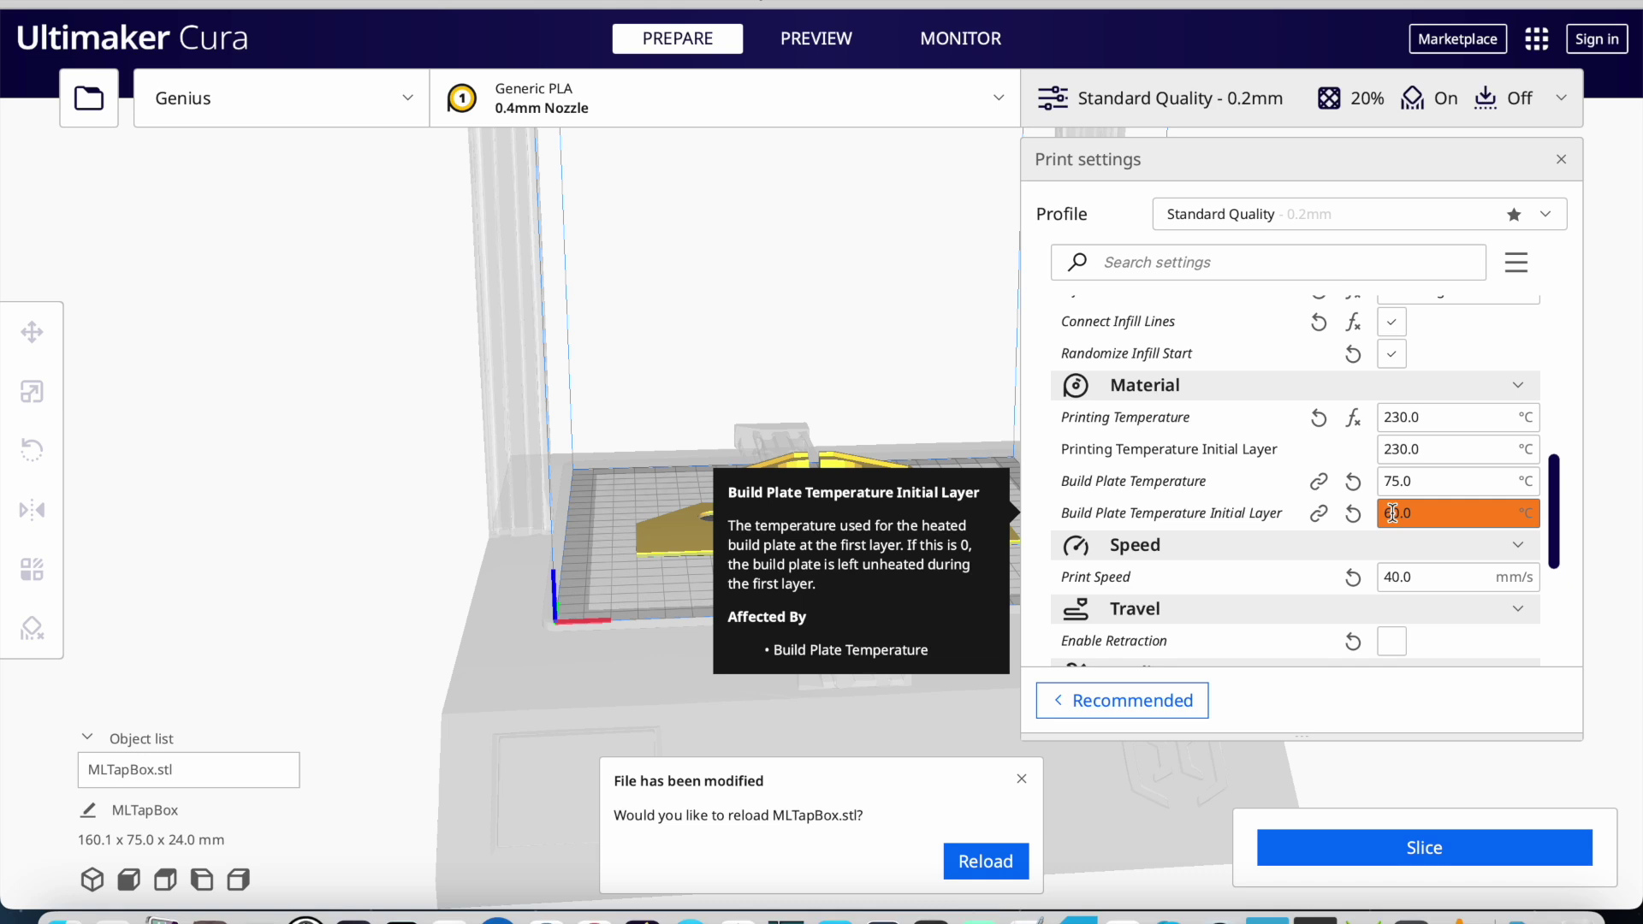
pyautogui.press('BackSpace')
pyautogui.write('75')
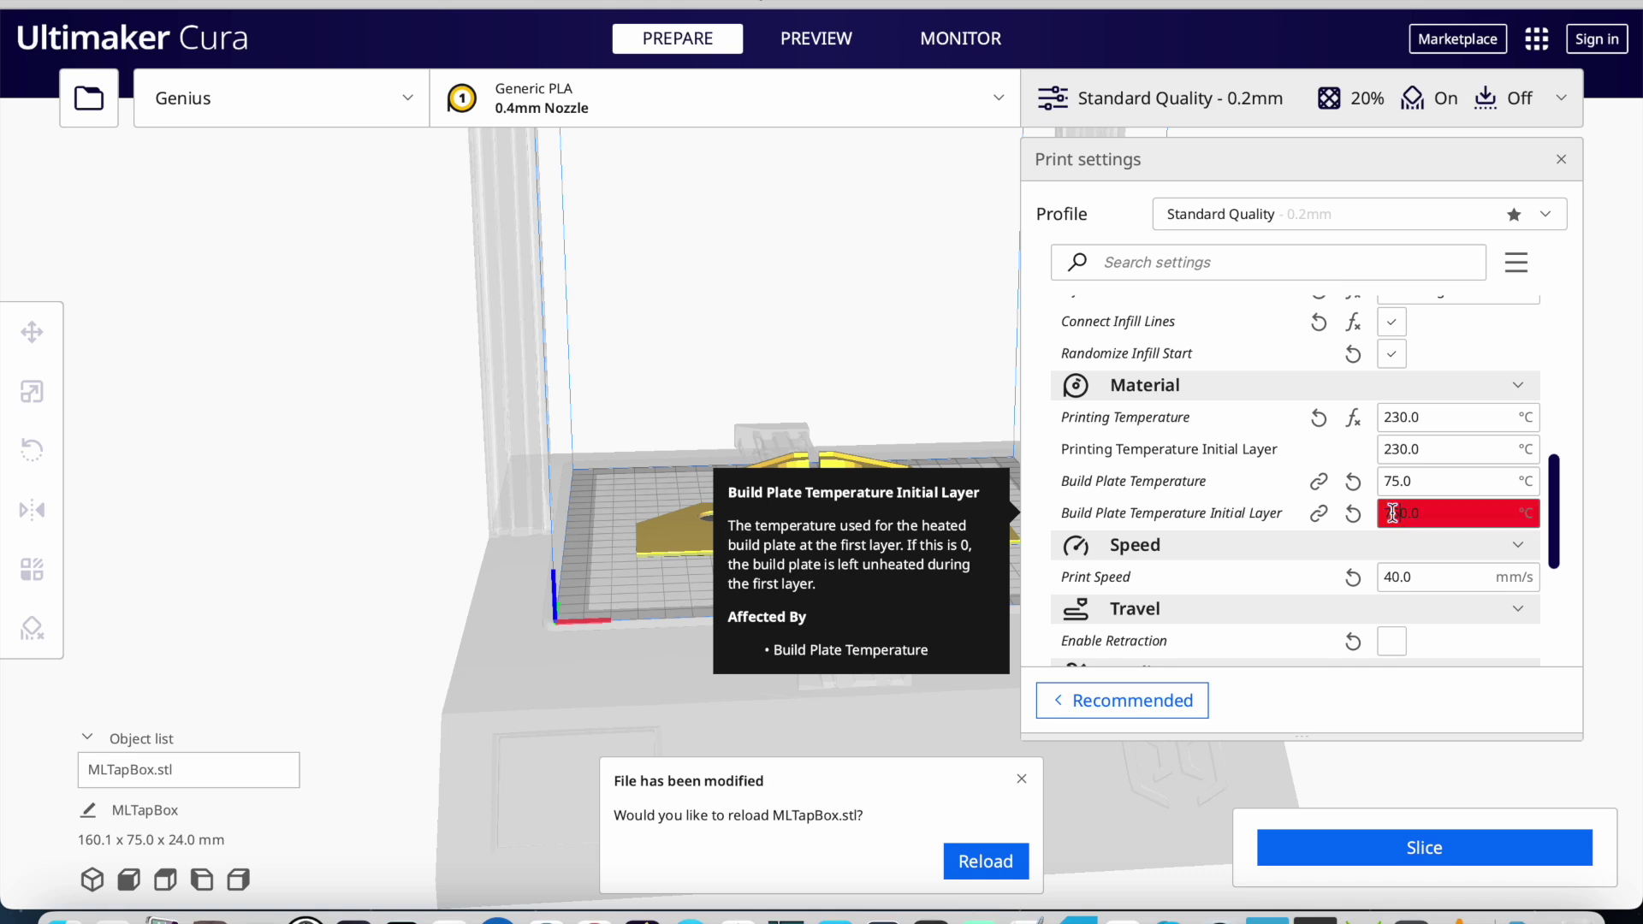
pyautogui.click(1430, 548)
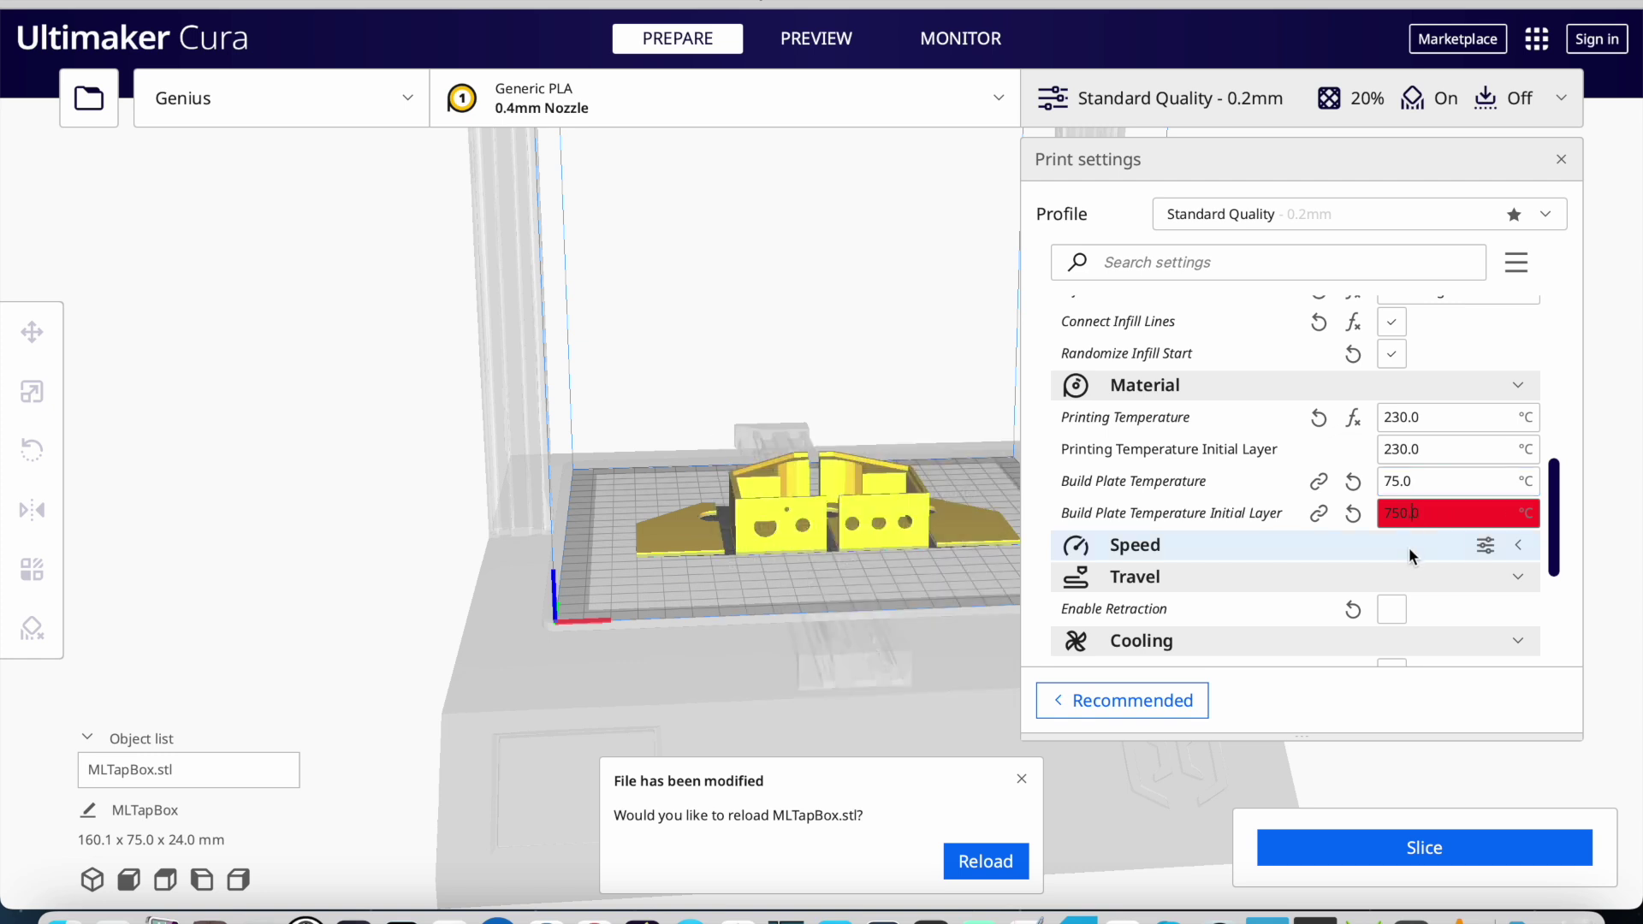
pyautogui.press('BackSpace')
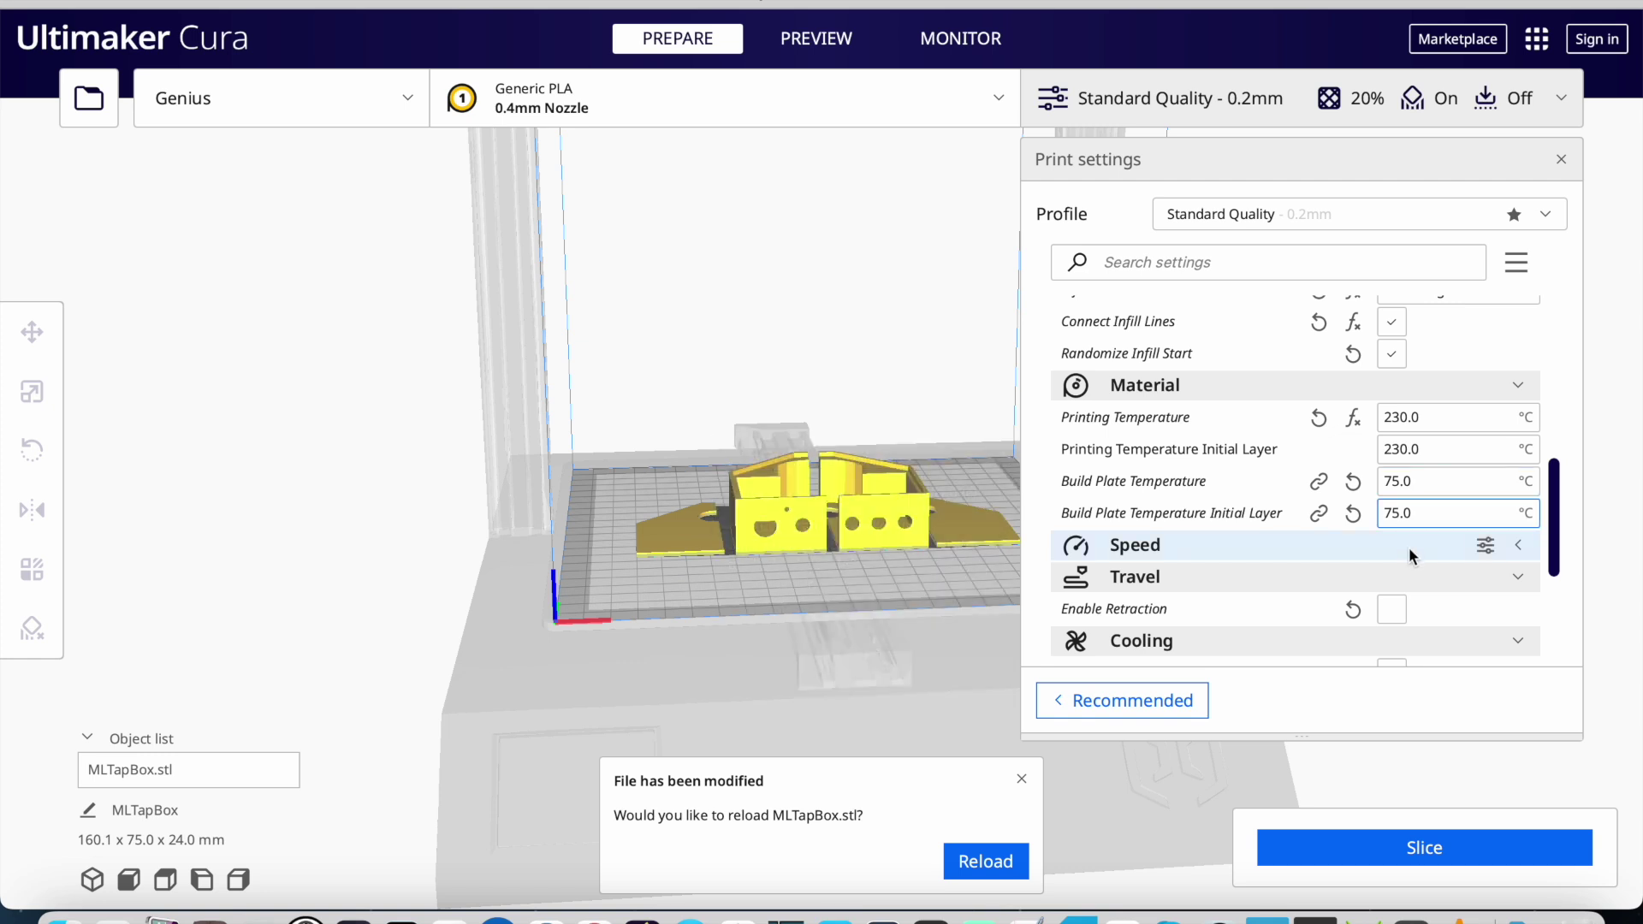
# Scroll down to the Support settings and turn off Generate Support
pyautogui.scroll(-3, 1397, 557)
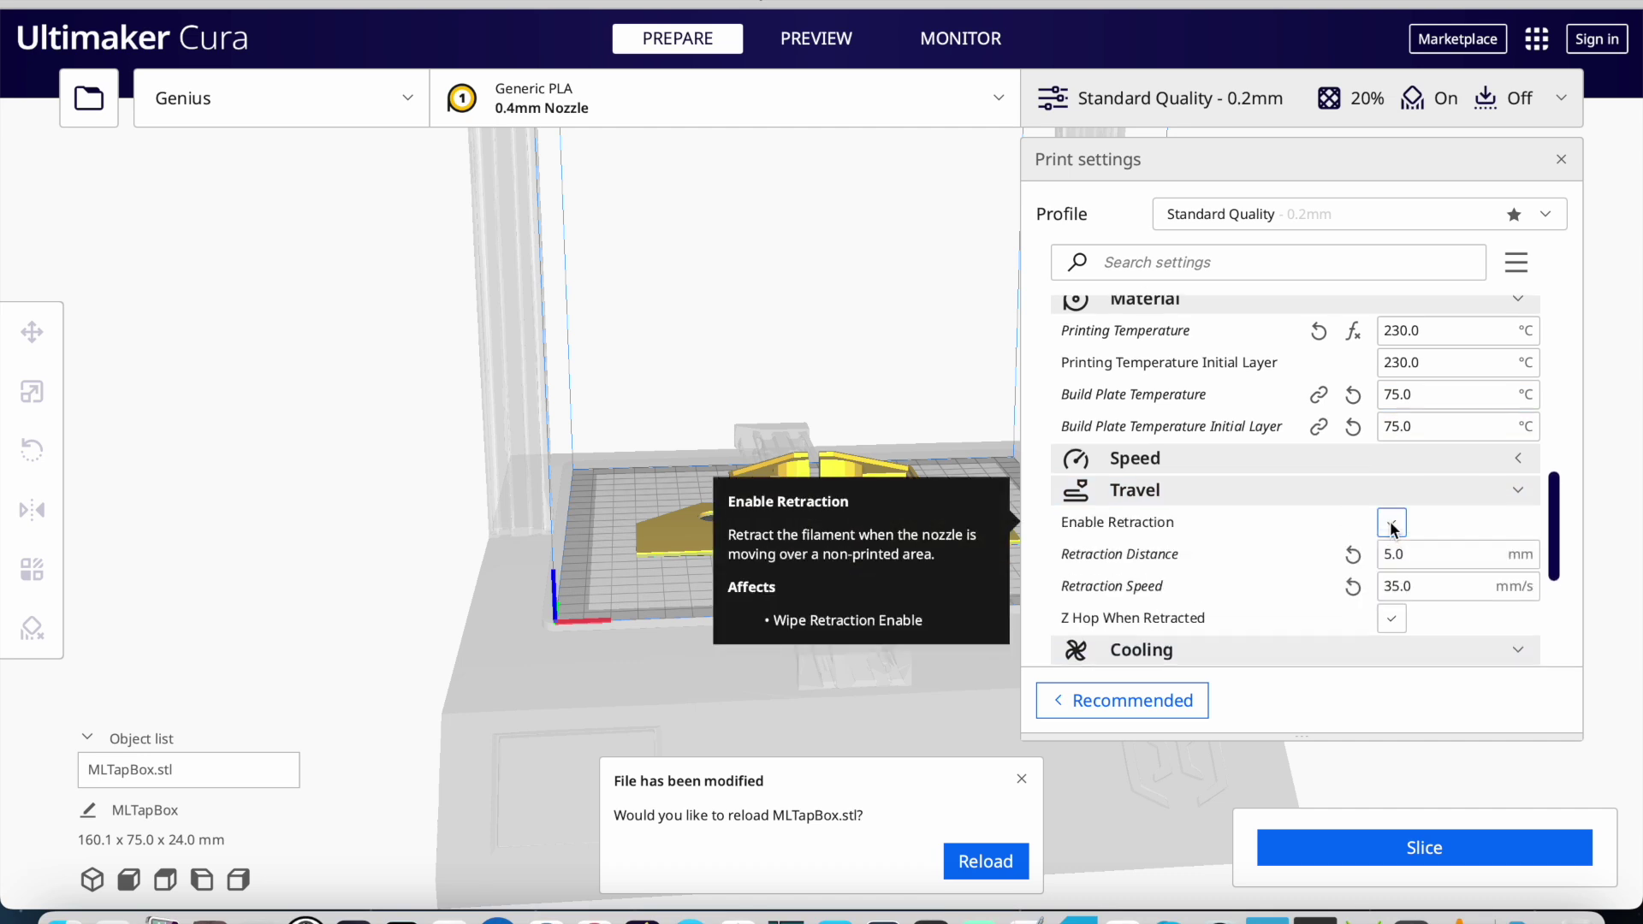
pyautogui.moveTo(1559, 520); pyautogui.dragTo(1553, 615)
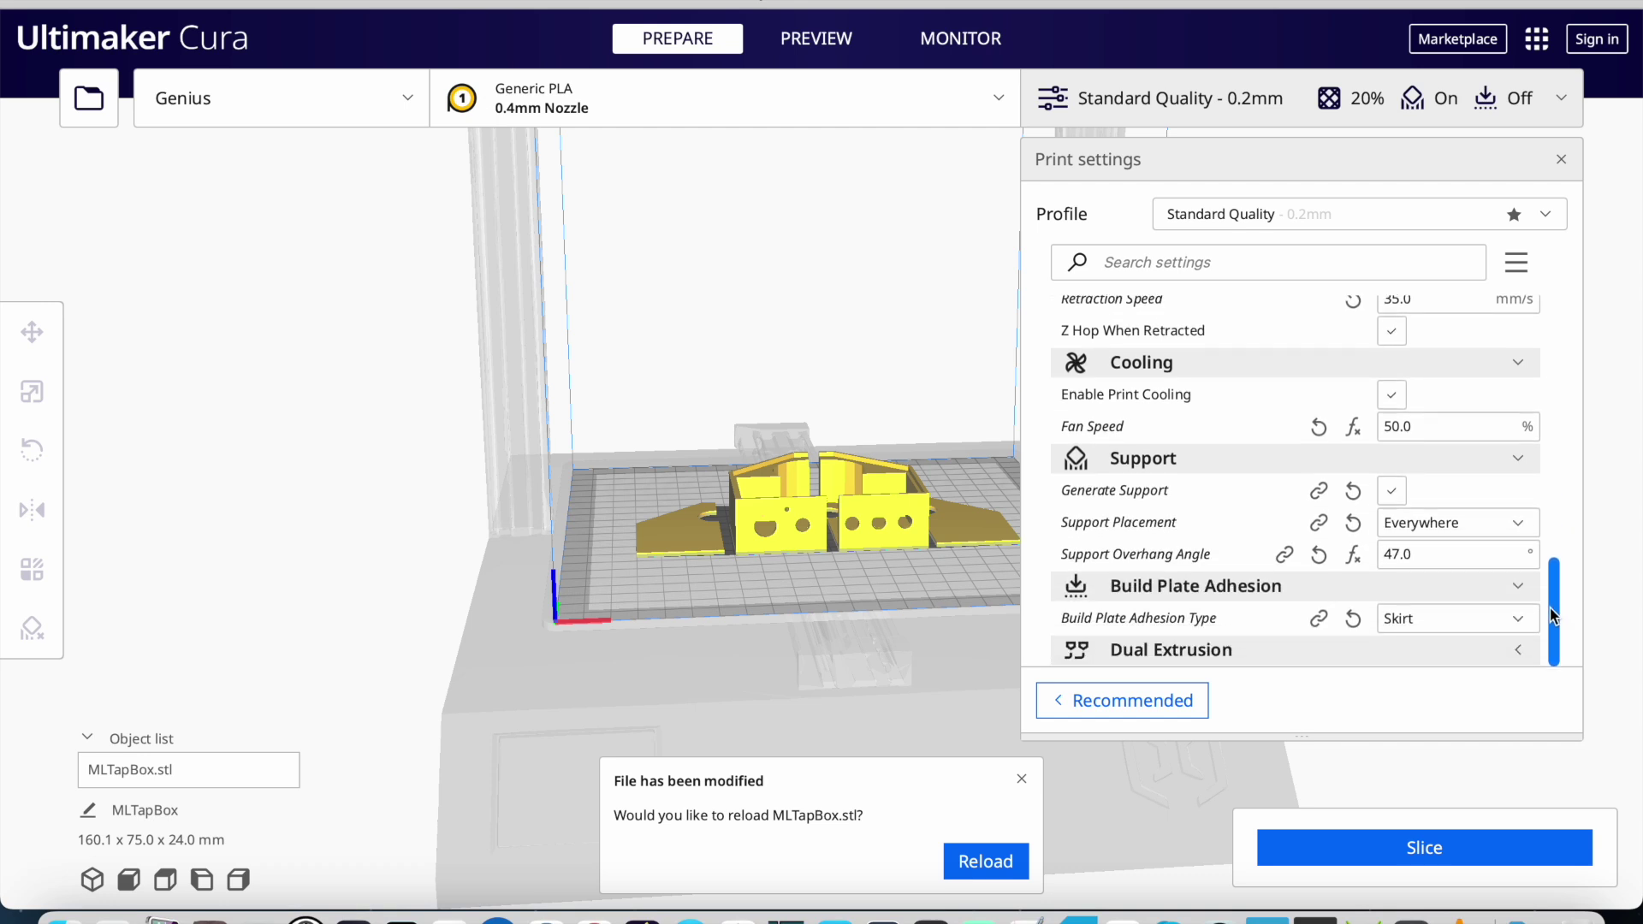
pyautogui.moveTo(1250, 499)
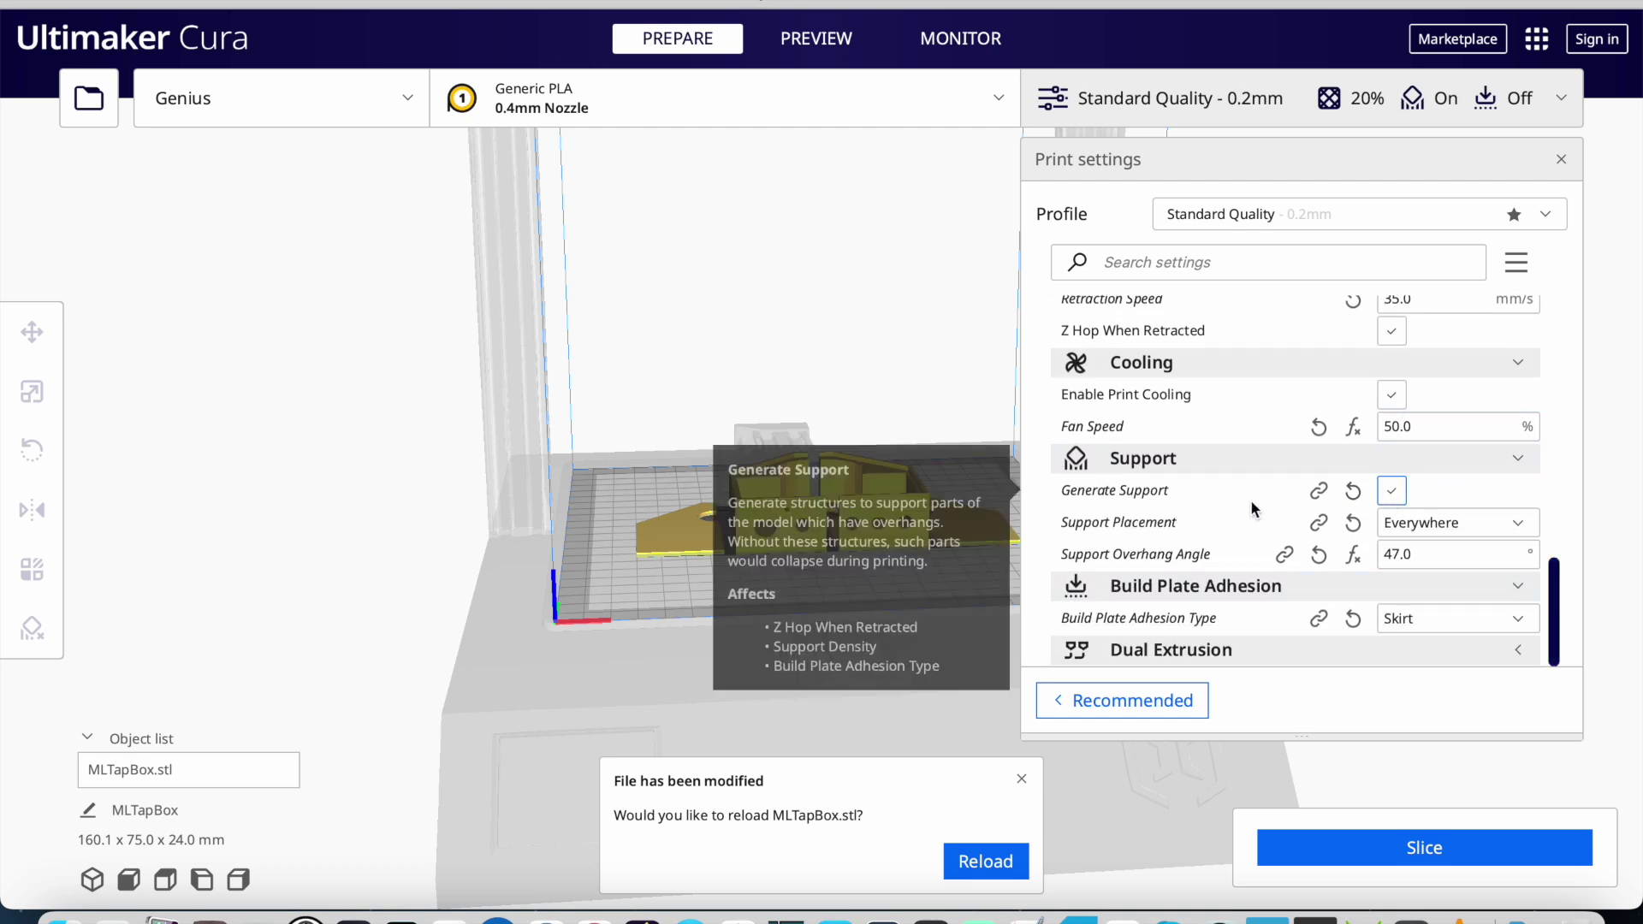
pyautogui.click(1391, 492)
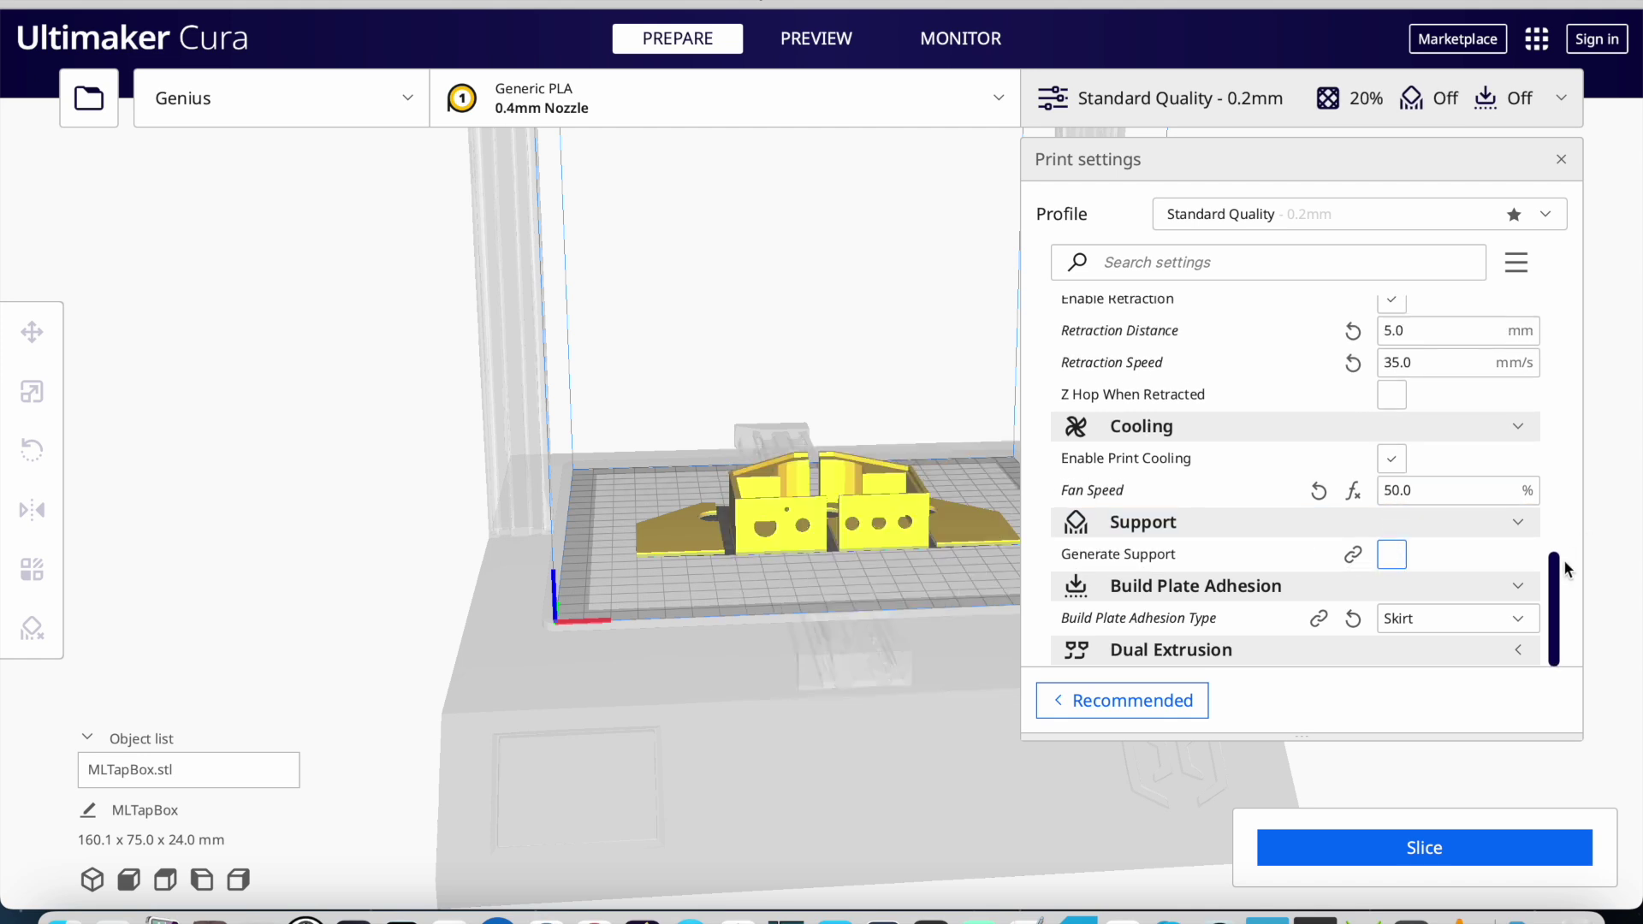
# Collapse and re-expand the Support section and turn Generate Support back on
pyautogui.click(1245, 531)
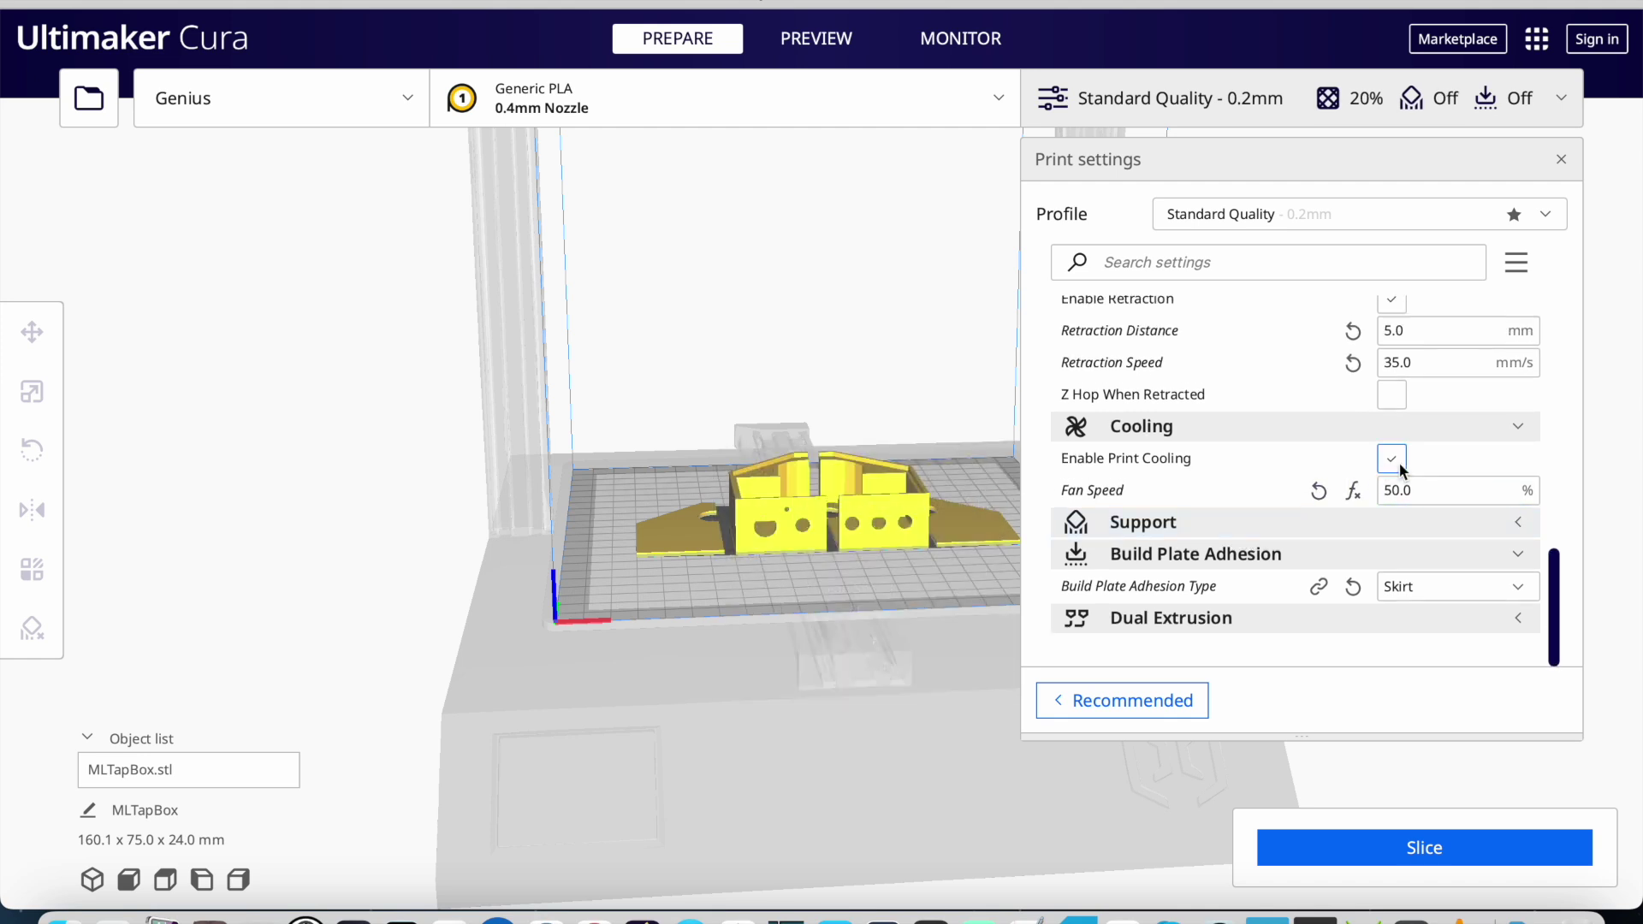
pyautogui.moveTo(1400, 462)
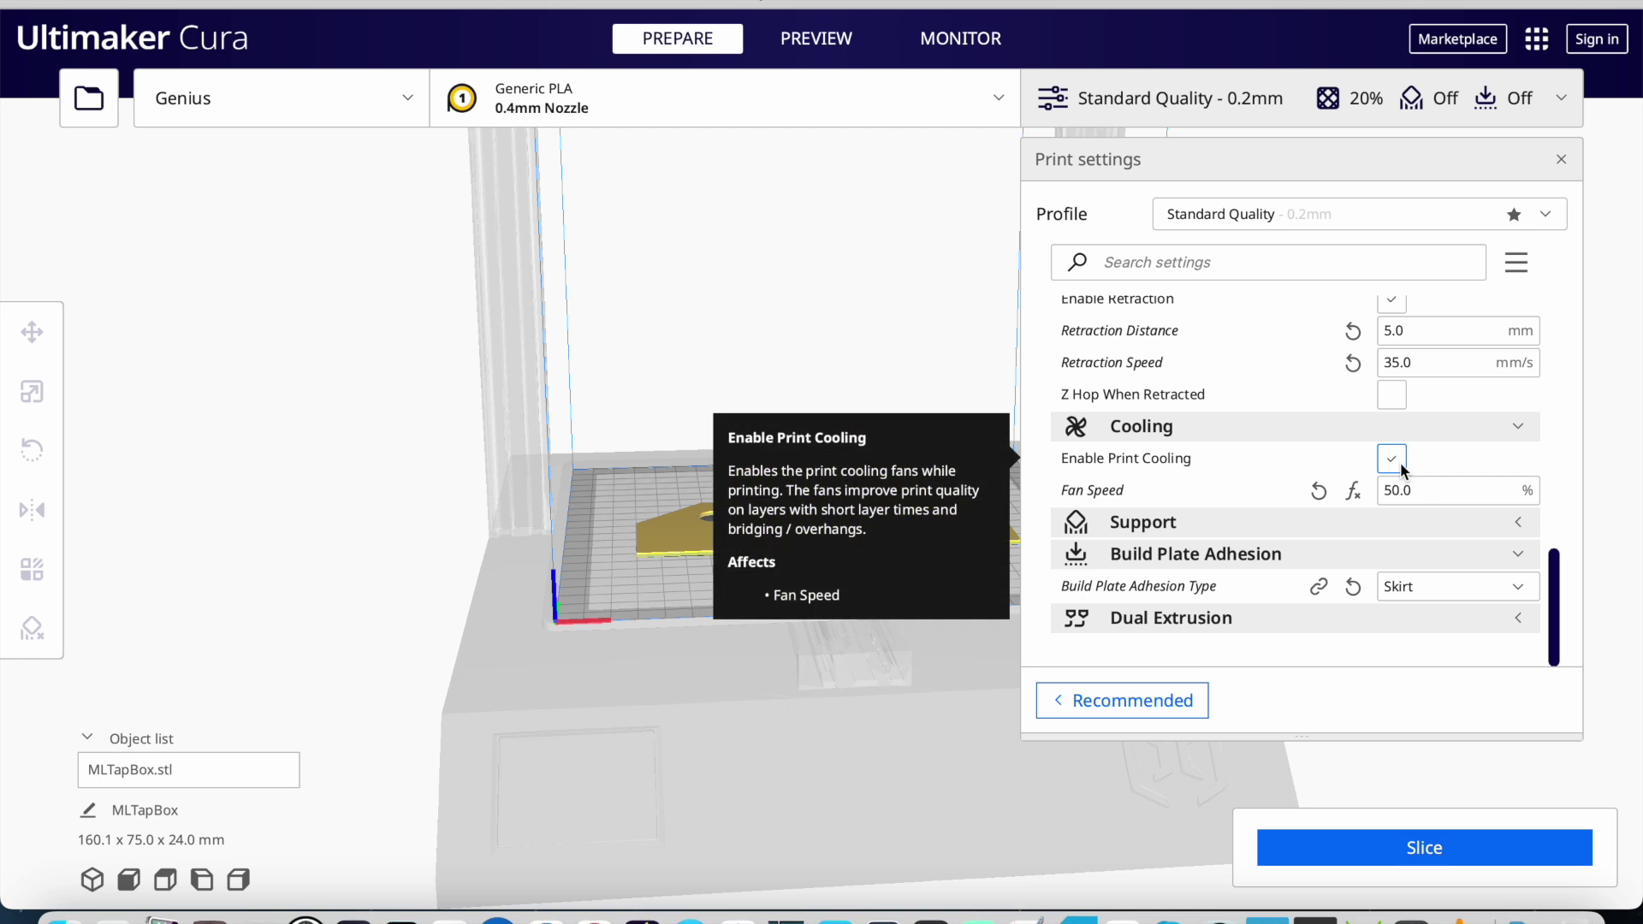
pyautogui.click(1364, 529)
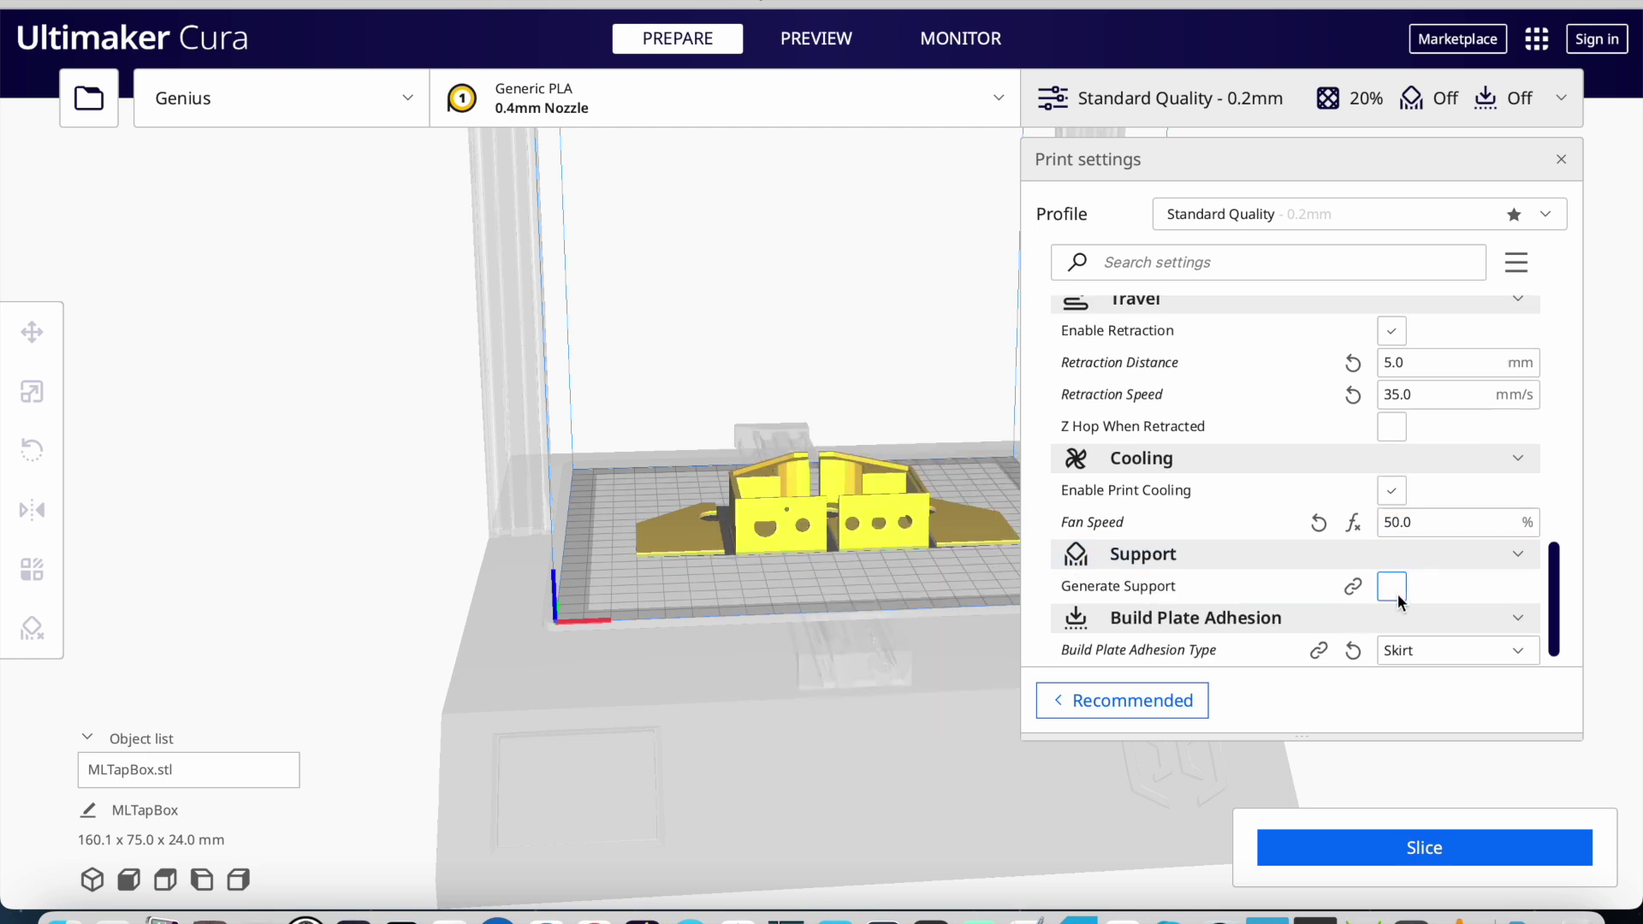
pyautogui.click(1393, 589)
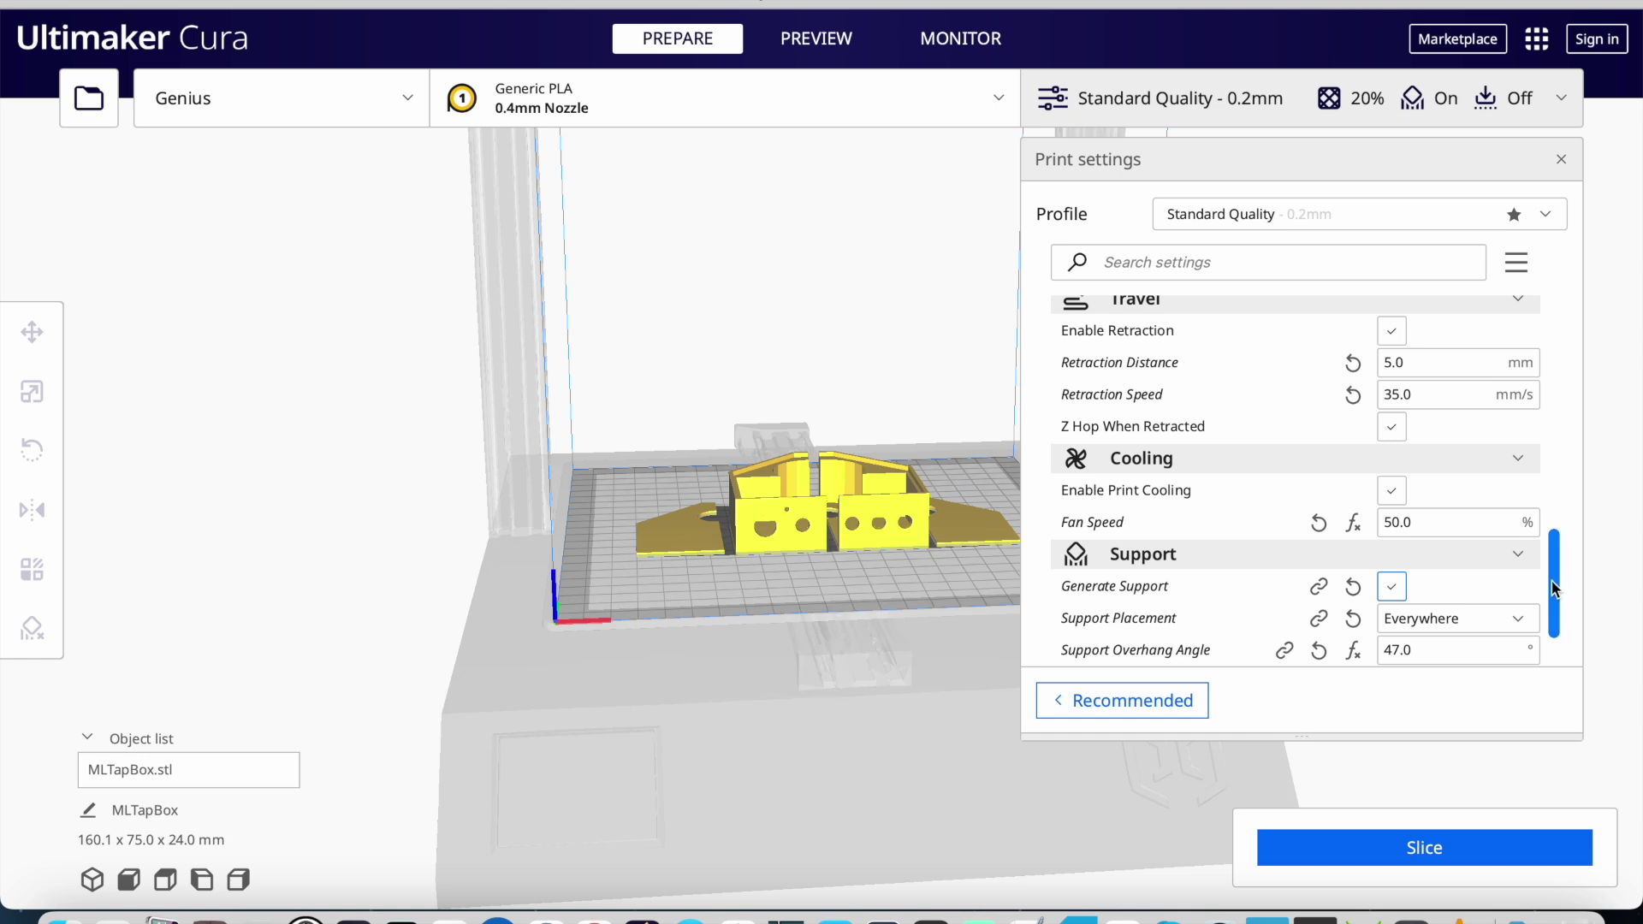
# Scroll through the remaining settings and slice the MLTapBox model
pyautogui.moveTo(1558, 592); pyautogui.dragTo(1557, 637)
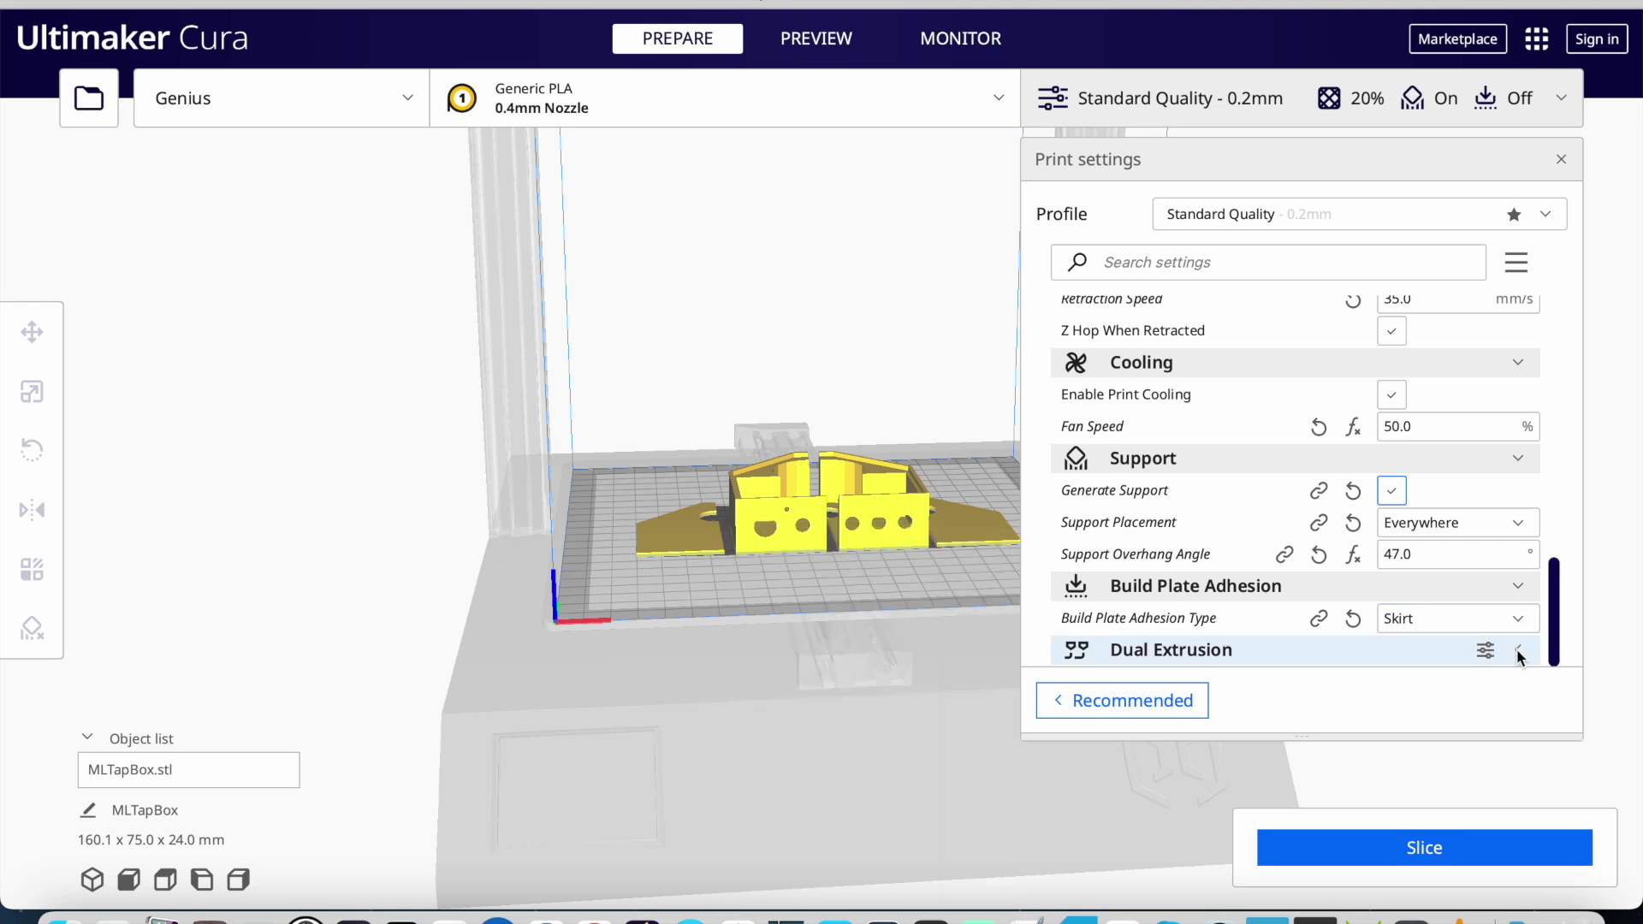
pyautogui.moveTo(1555, 650); pyautogui.dragTo(1560, 762)
pyautogui.click(1479, 865)
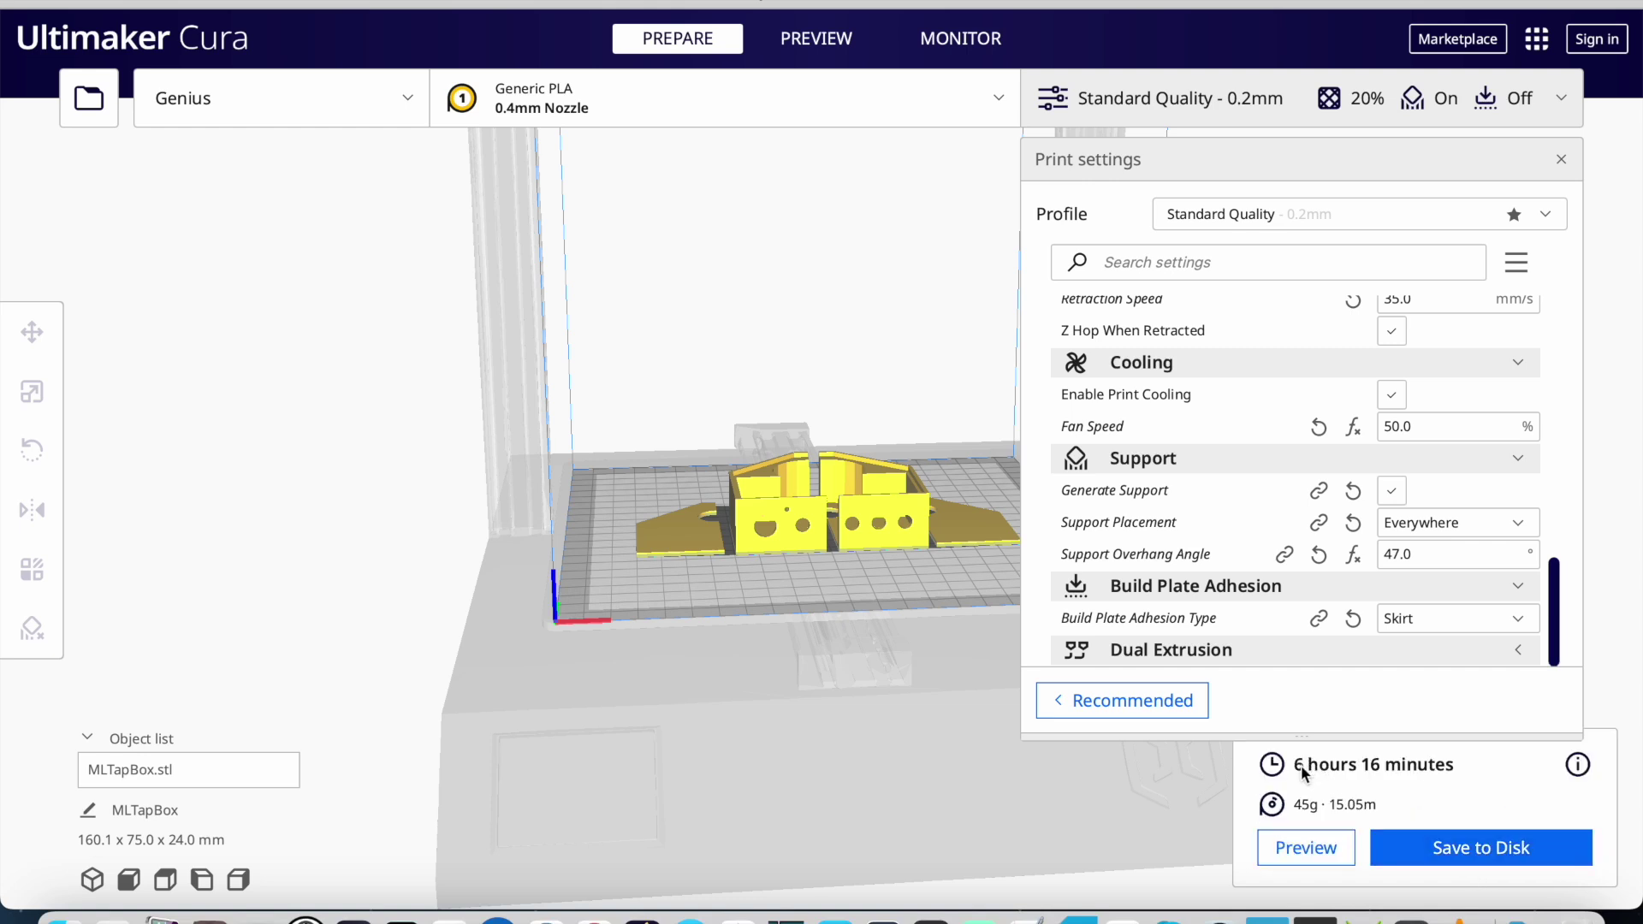
# Save the 6 h 16 min, 45 g sliced print as MLTapBox.gcode on the Desktop
pyautogui.click(1491, 854)
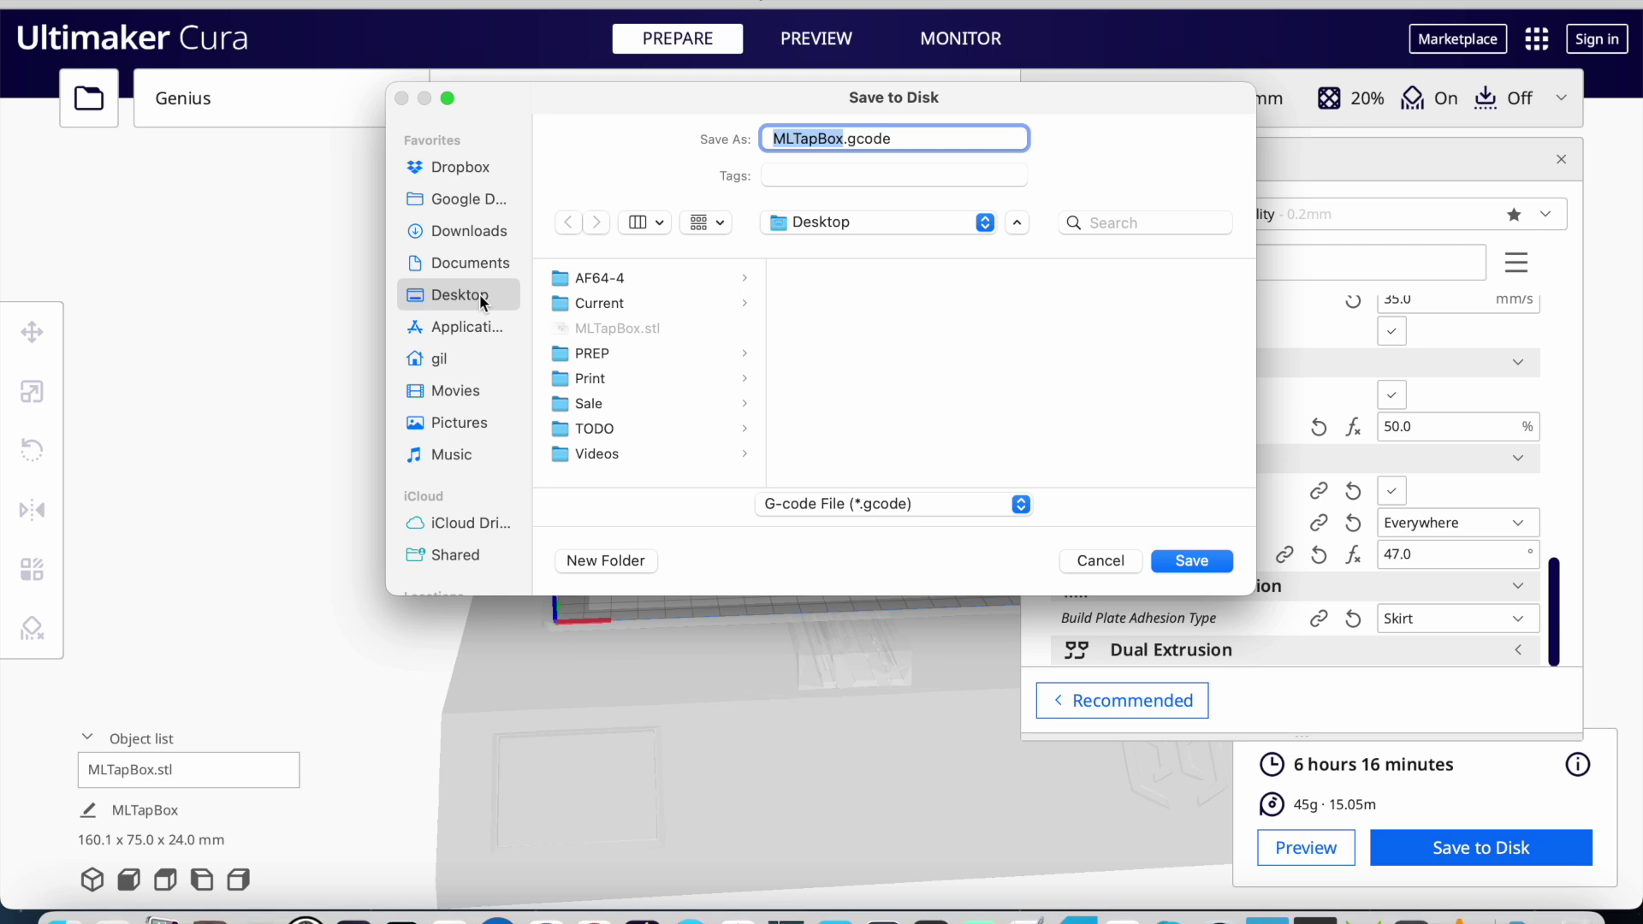
pyautogui.click(1168, 563)
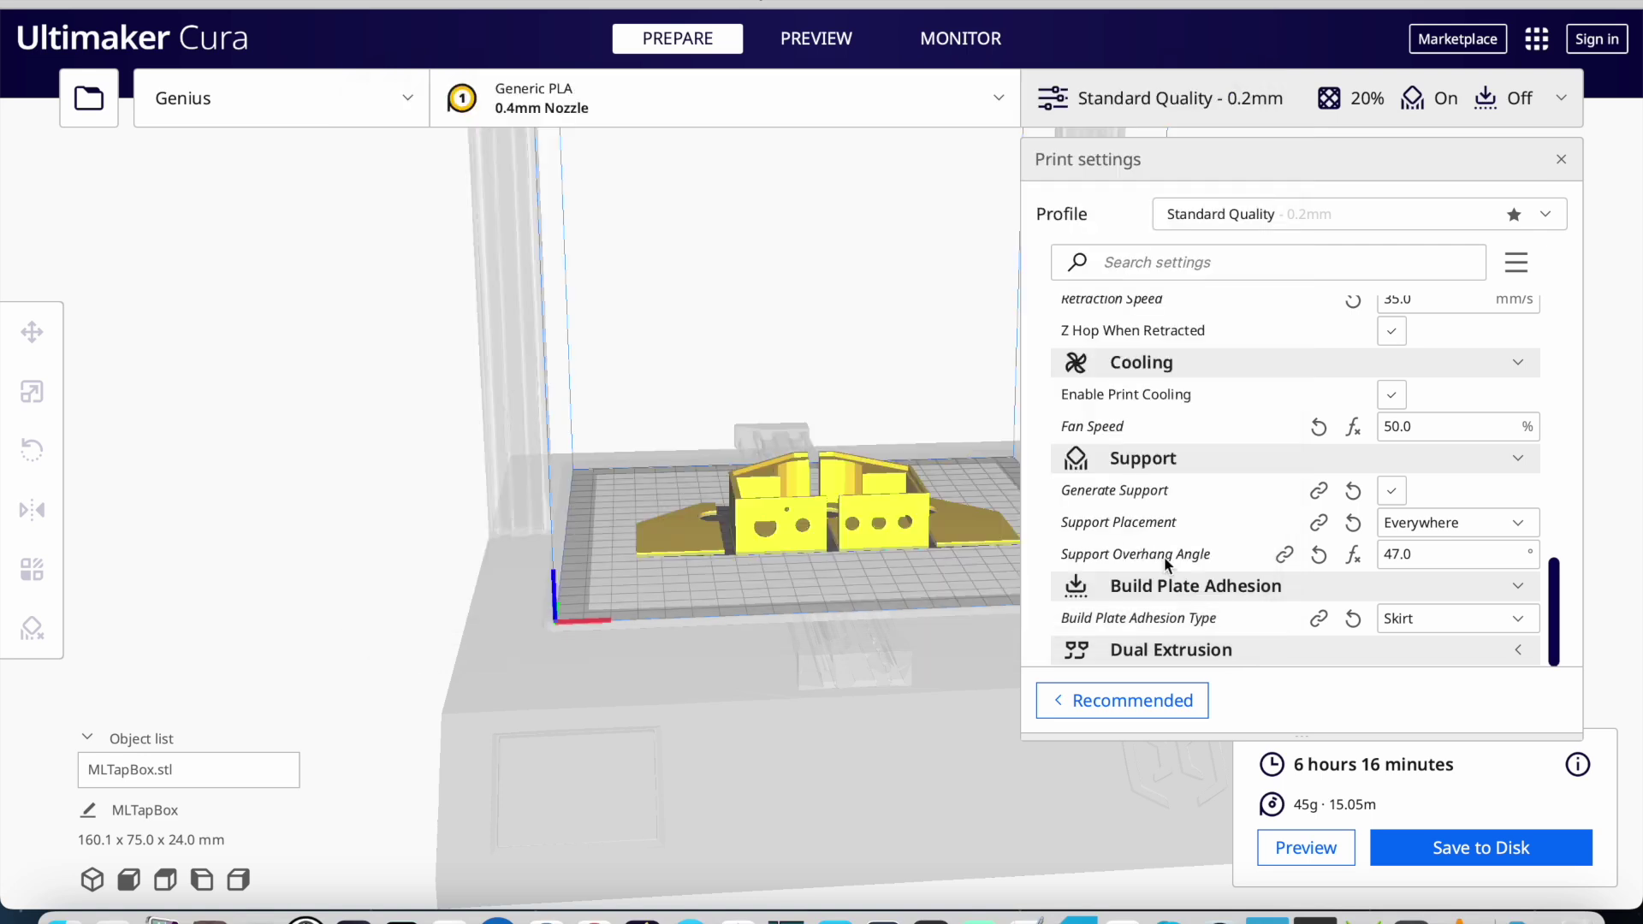